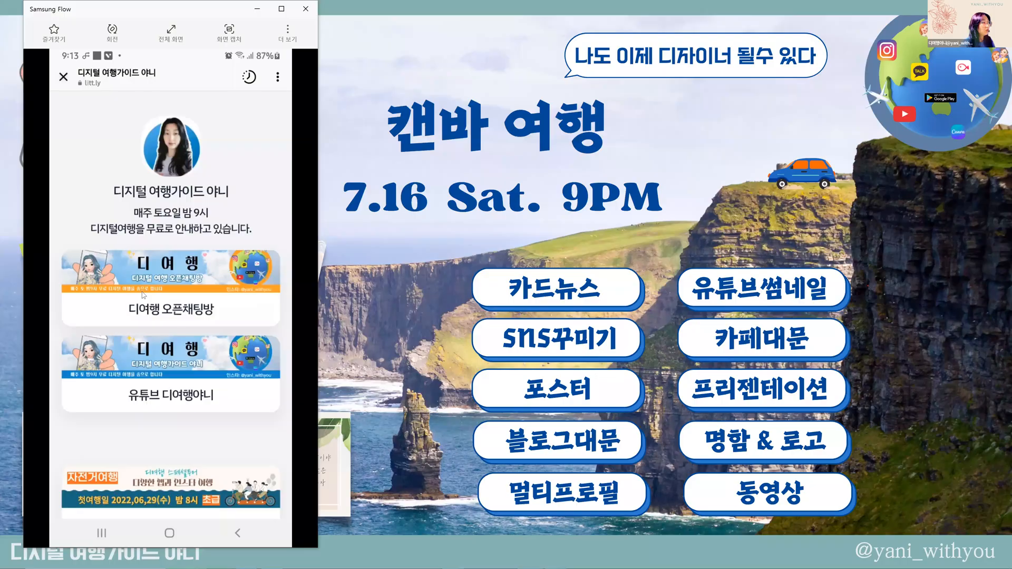
Open the 유튜브 디여행야니 link on the mirrored phone's profile page, view the YouTube channel and return to the profile page.
click(145, 386)
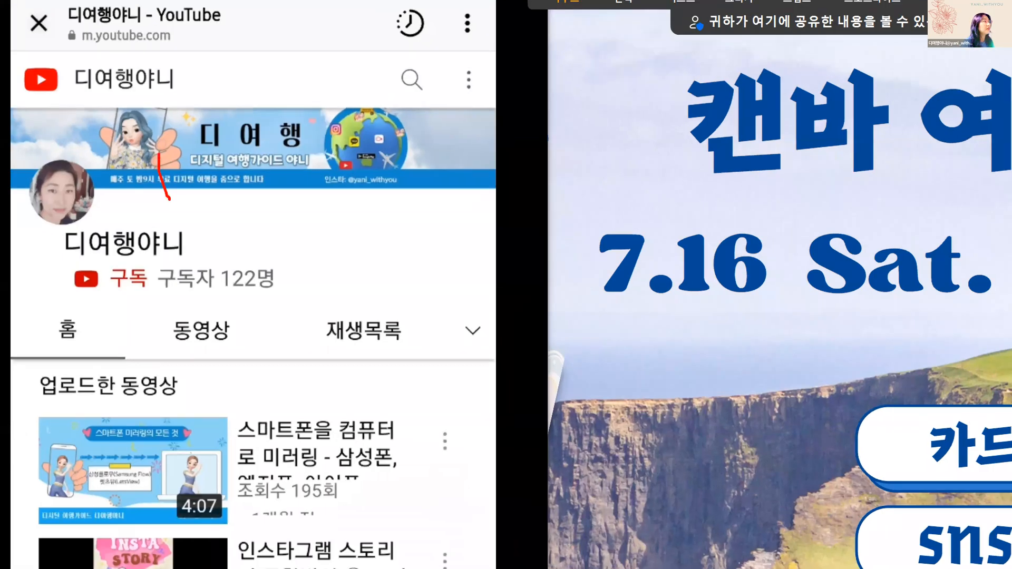
mouse_move(159, 154)
mouse_down()
mouse_move(232, 196)
mouse_move(143, 202)
mouse_up()
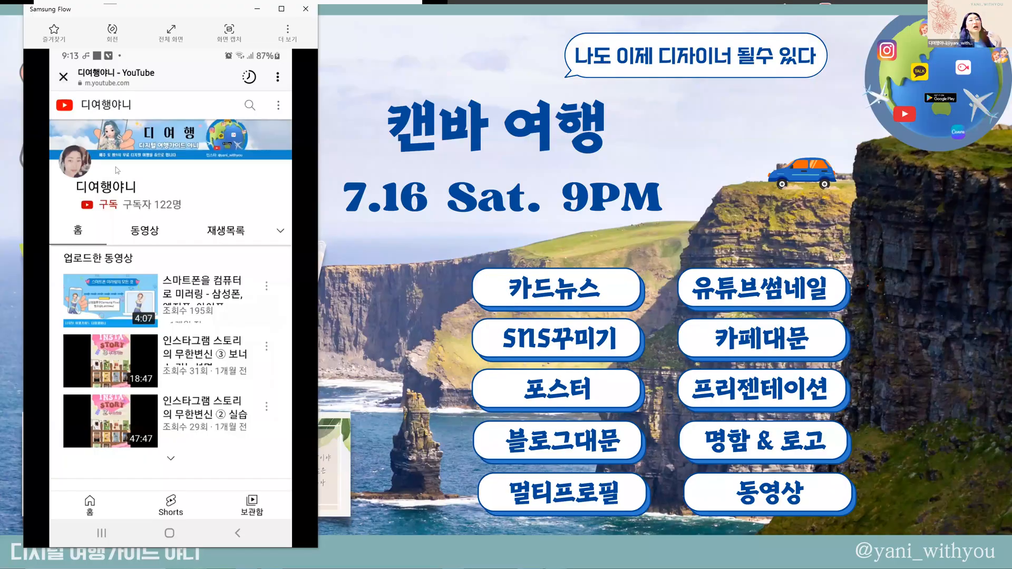
right_click(115, 167)
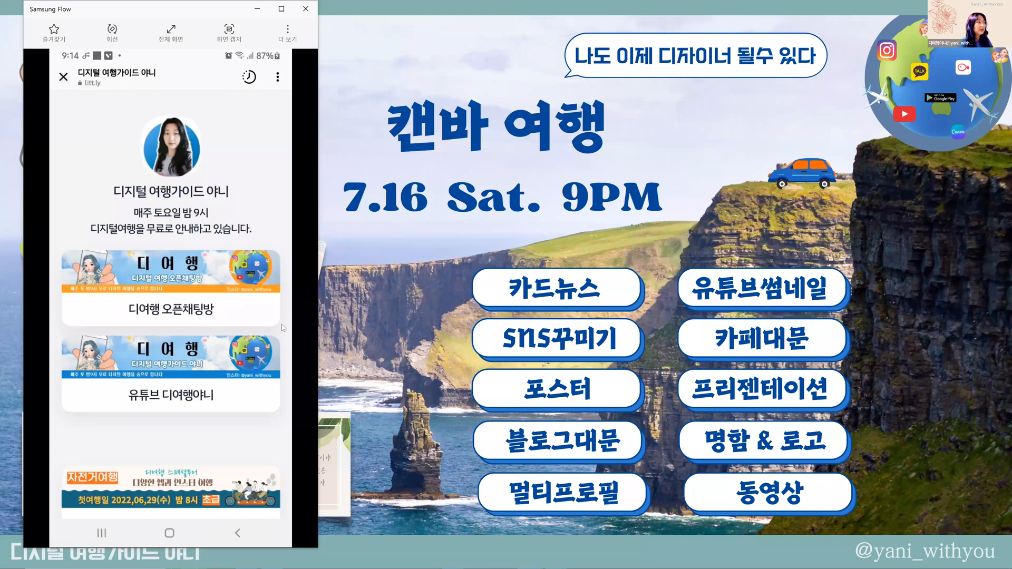
Bring the full-screen 캔바 여행 presentation in front of the phone mirror and exit it to the Canva editor.
click(344, 320)
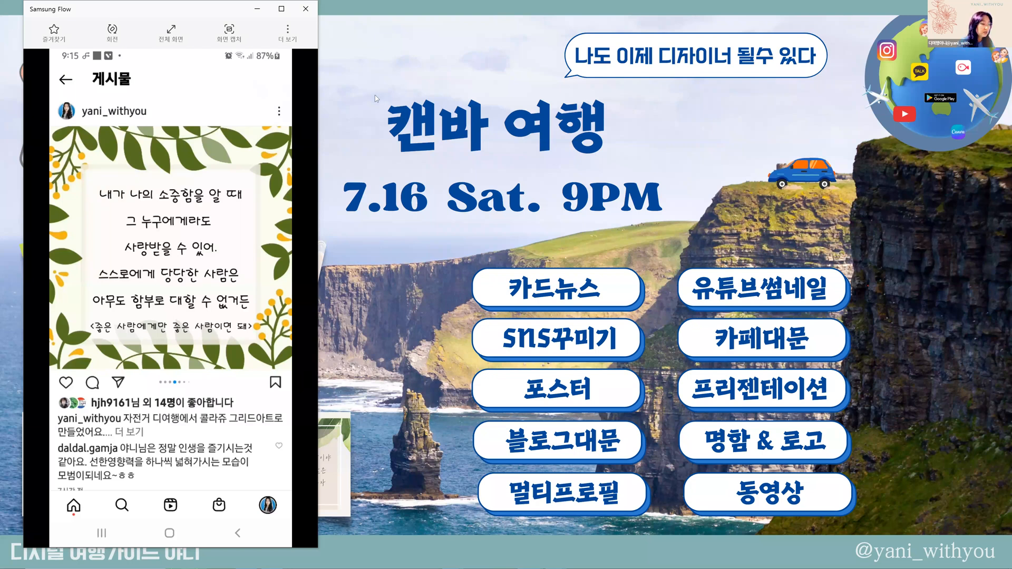
click(349, 29)
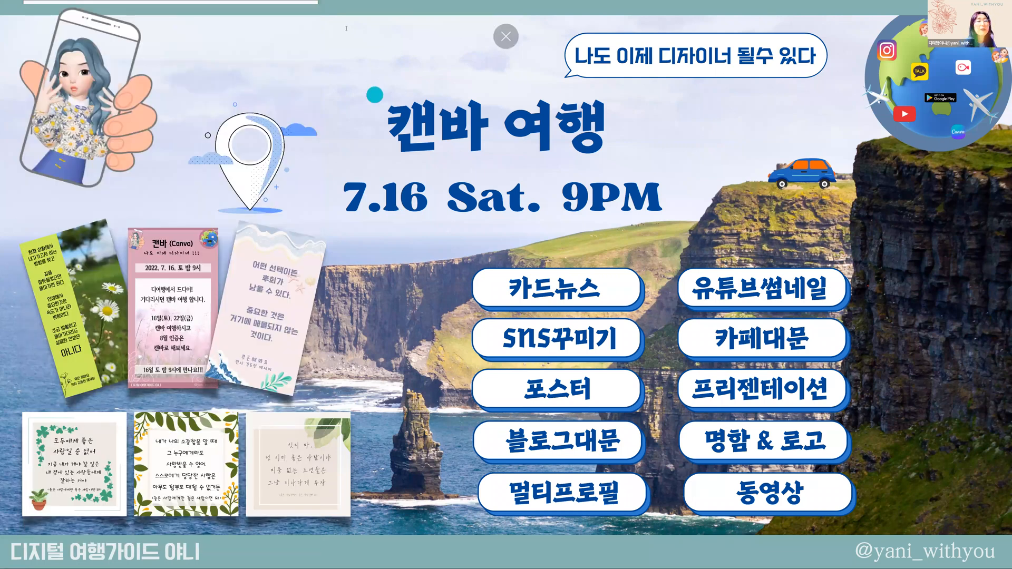
key(Escape)
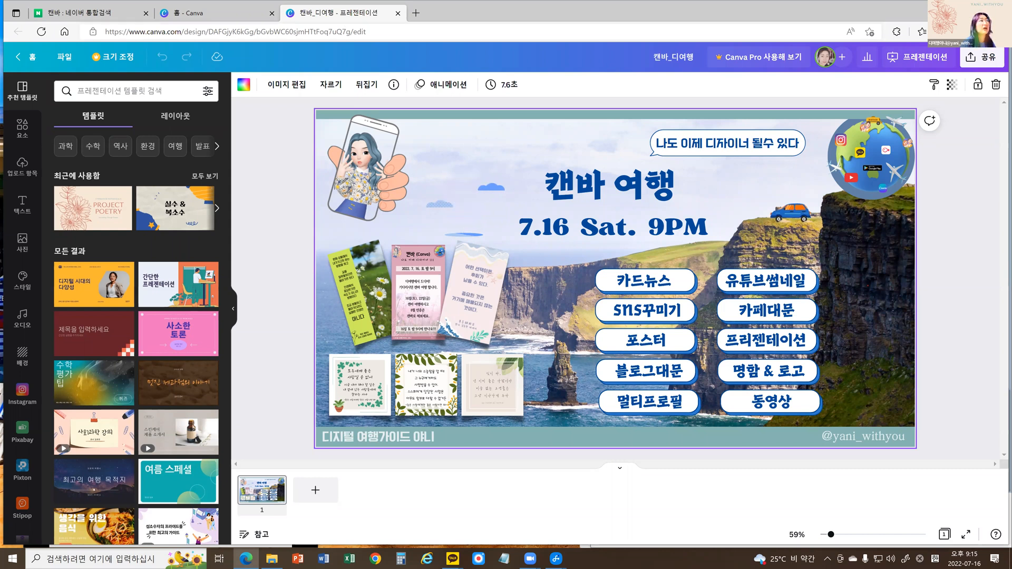
Narrow the browser window to a bit over half the screen width and minimise the file explorer window behind it.
click(973, 12)
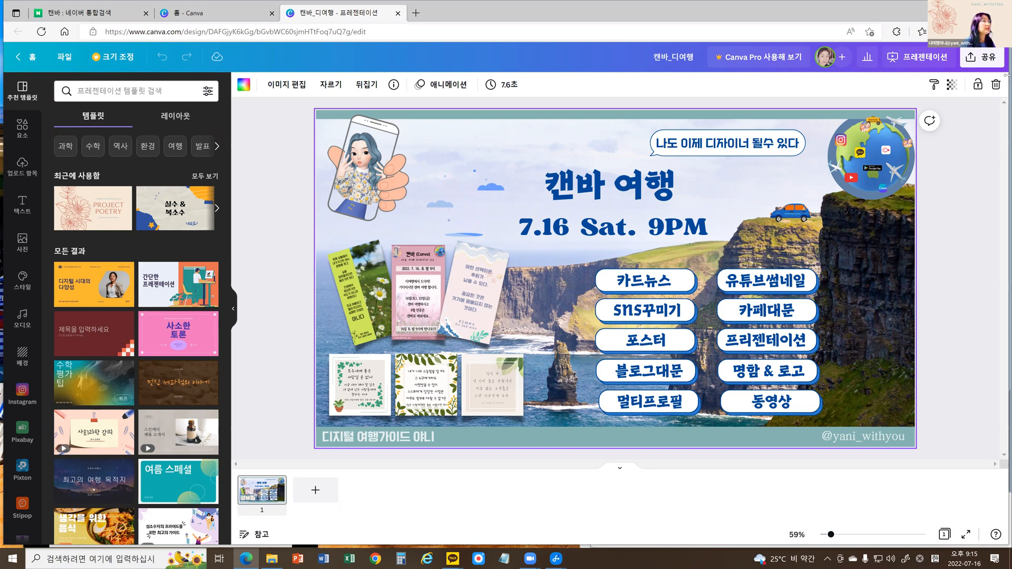
drag(1007, 75, 624, 137)
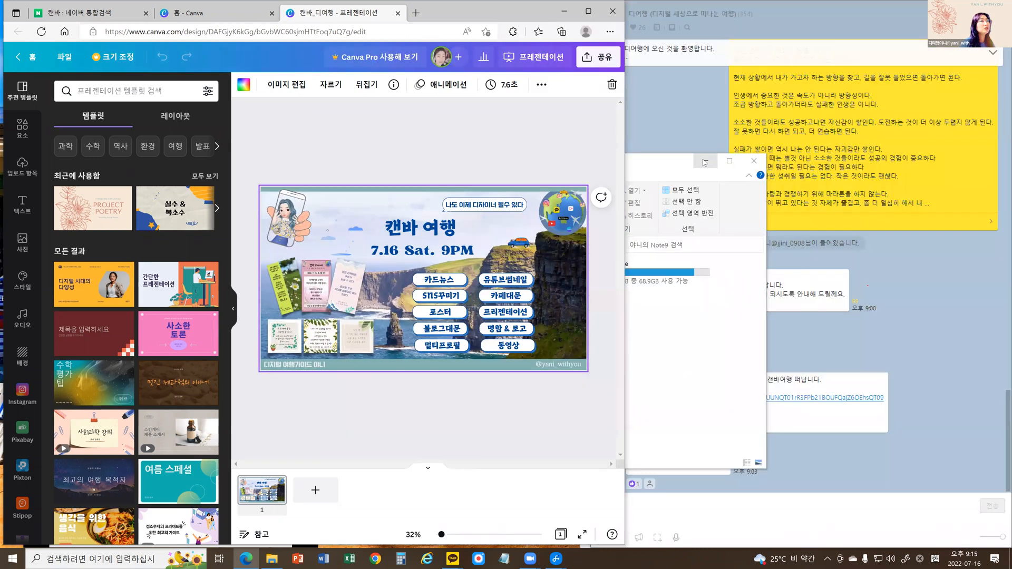
click(705, 161)
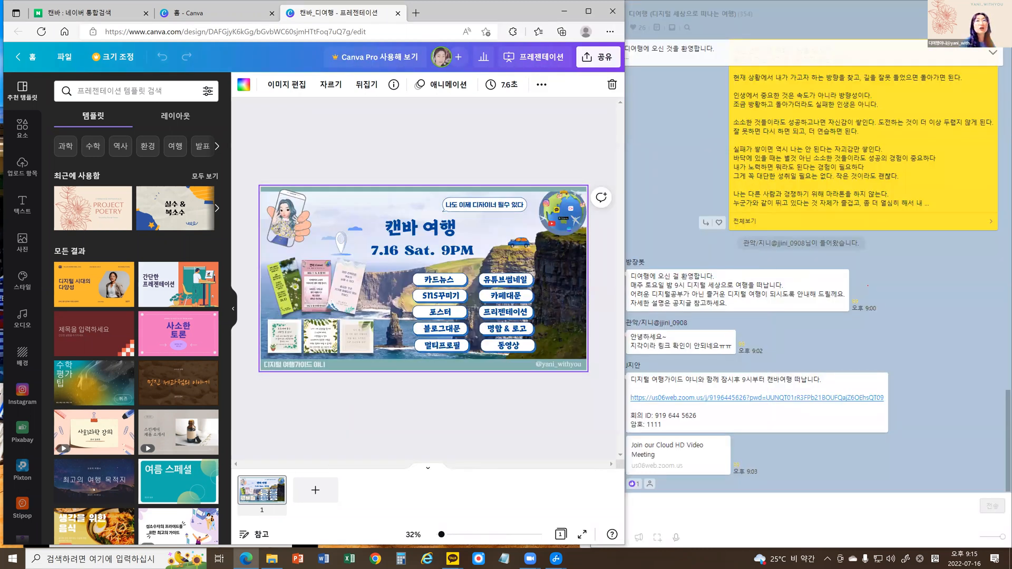
Cover the exposed chat window behind the browser with a blank Notepad window.
click(705, 162)
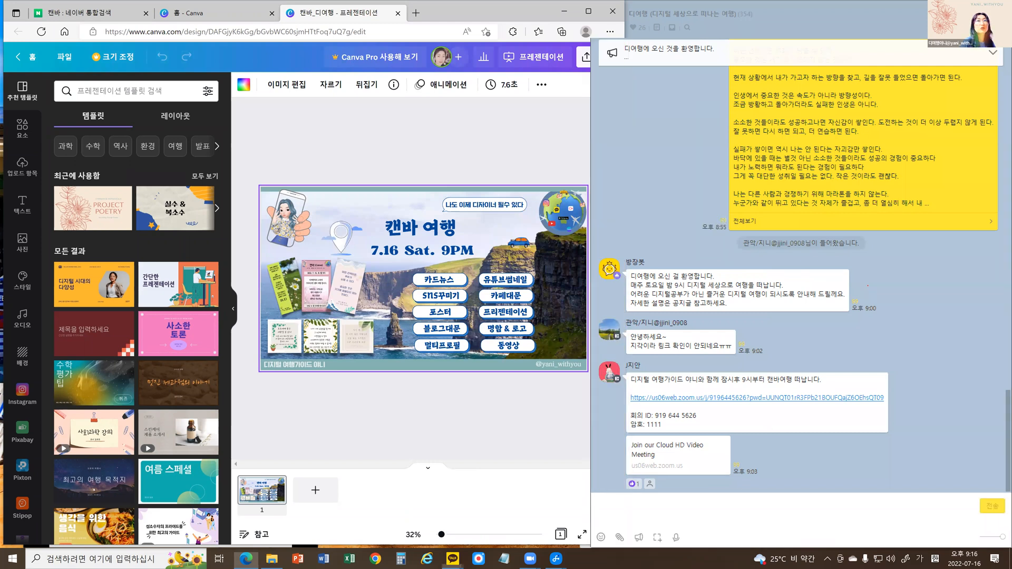
key(Escape)
click(502, 557)
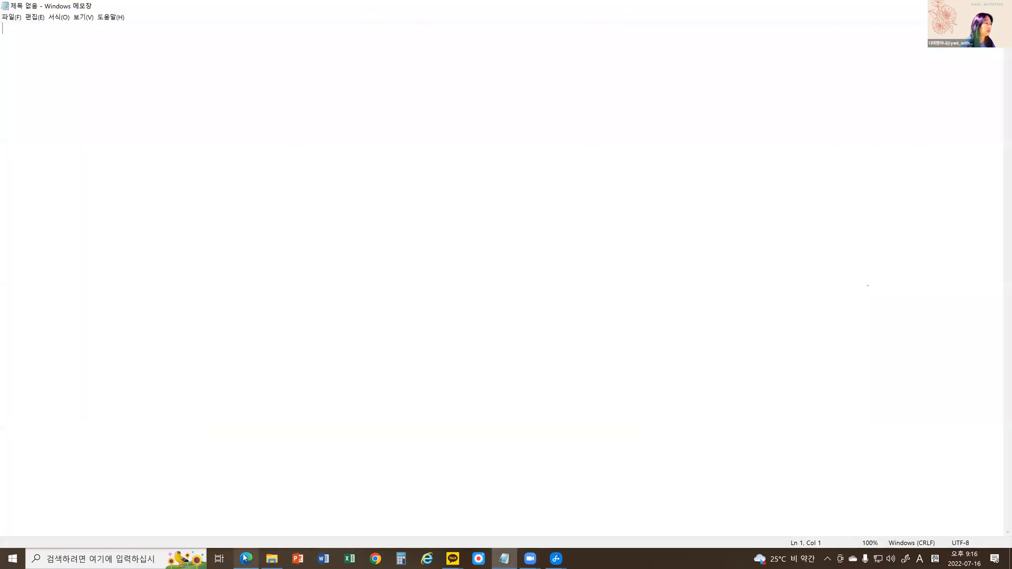
Return to the browser, show the Naver search results for 캔바, and switch to the Canva home page.
click(246, 559)
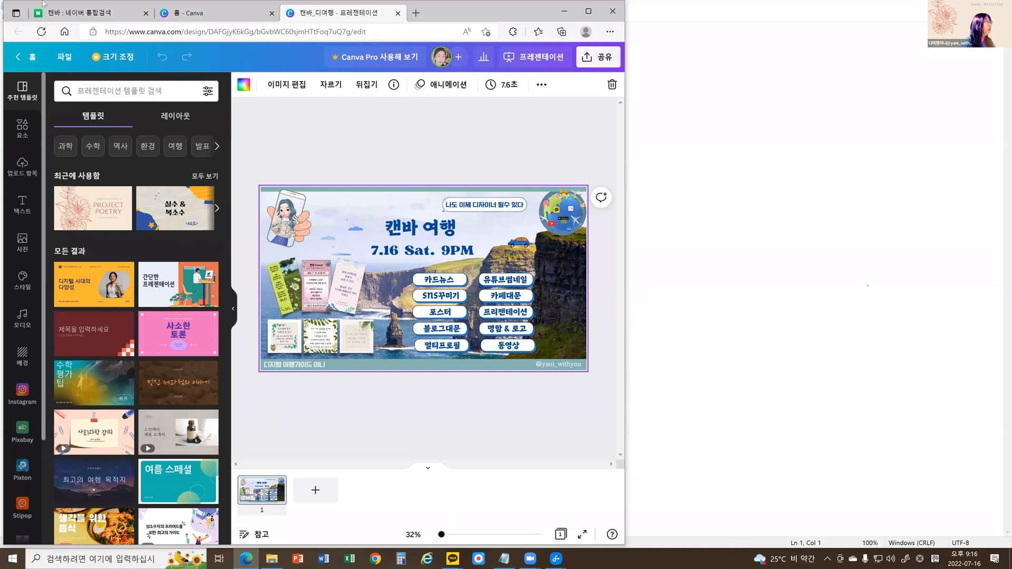
click(44, 7)
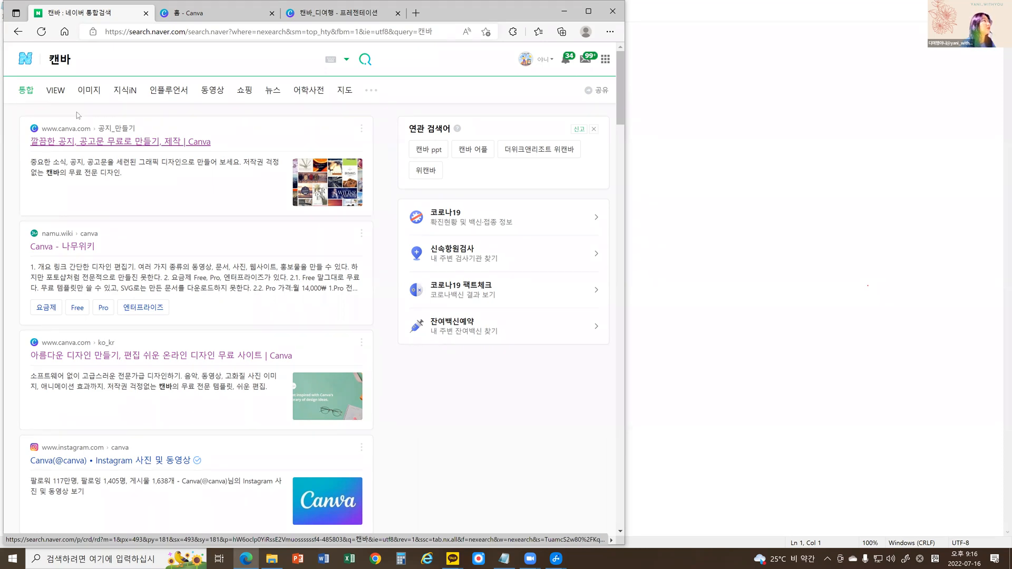
click(194, 12)
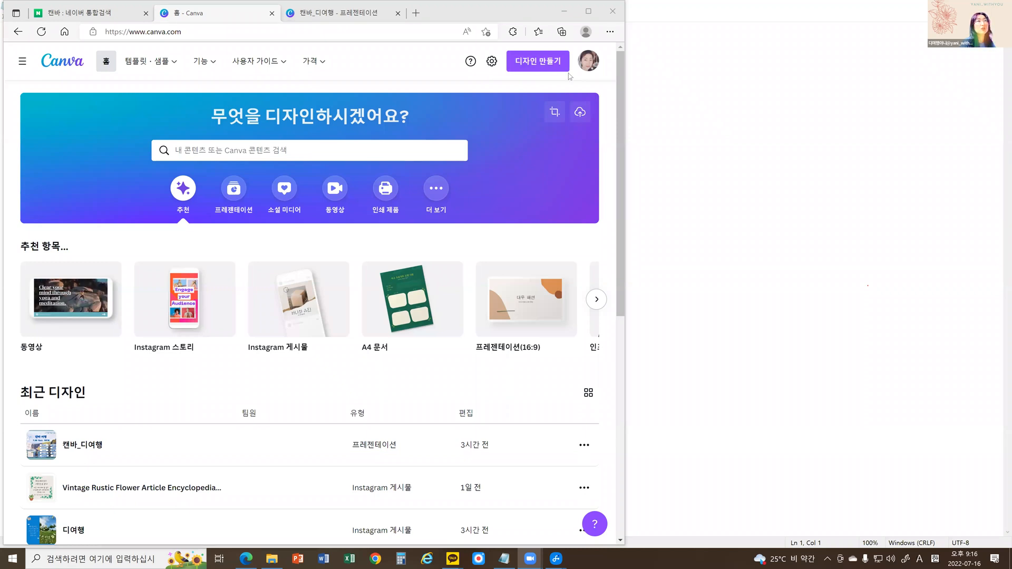
Circle the help, settings and 디자인 만들기 controls in the Canva home header with the annotation pen.
mouse_move(421, 56)
mouse_down()
mouse_move(574, 90)
mouse_move(422, 52)
mouse_up()
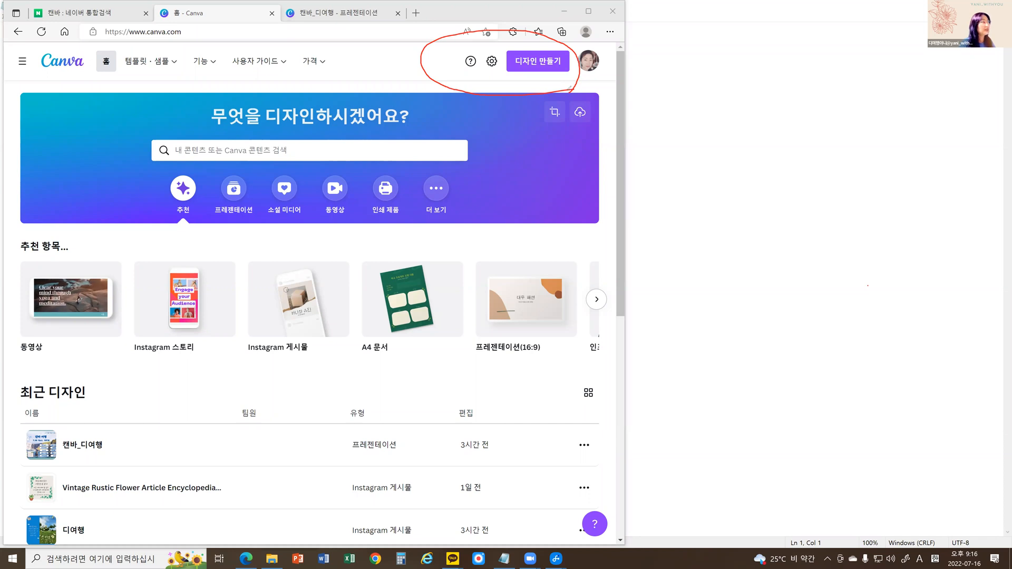
drag(453, 70, 443, 75)
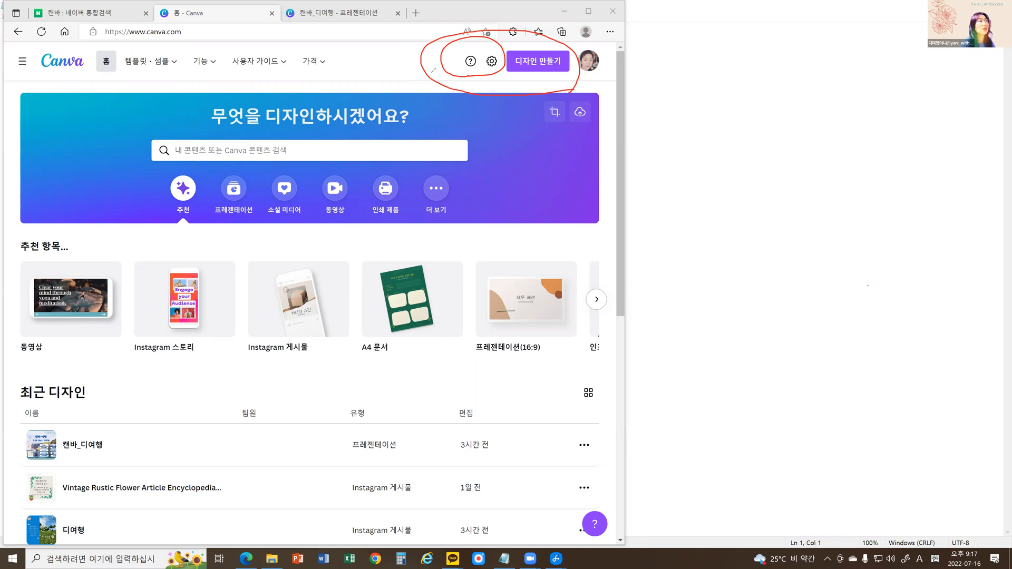
mouse_move(480, 85)
mouse_down()
mouse_move(550, 81)
mouse_move(584, 57)
mouse_up()
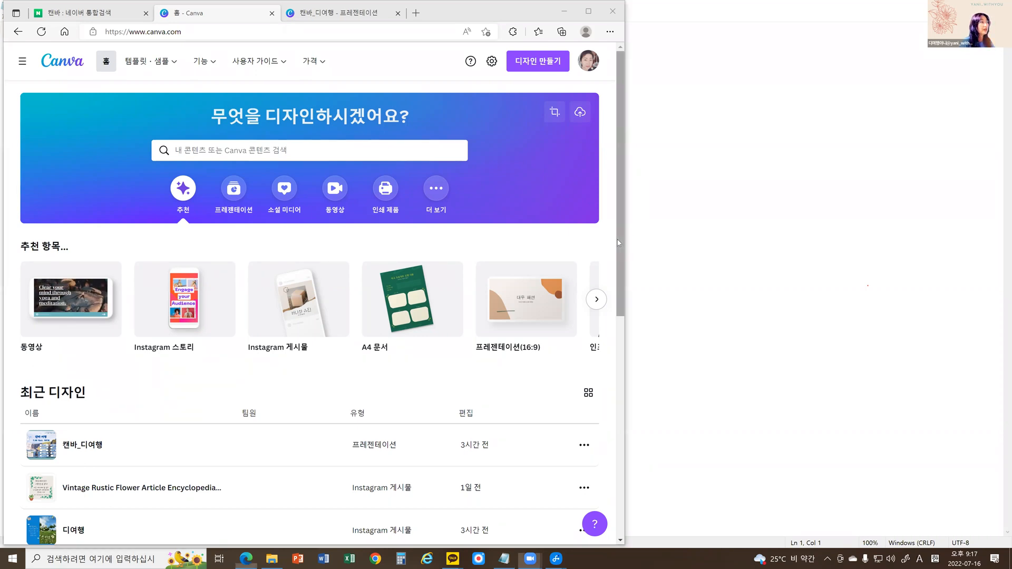
Look through the 최근 디자인 list on the Canva home page and return to its beginning.
scroll(615, 308, down, 3)
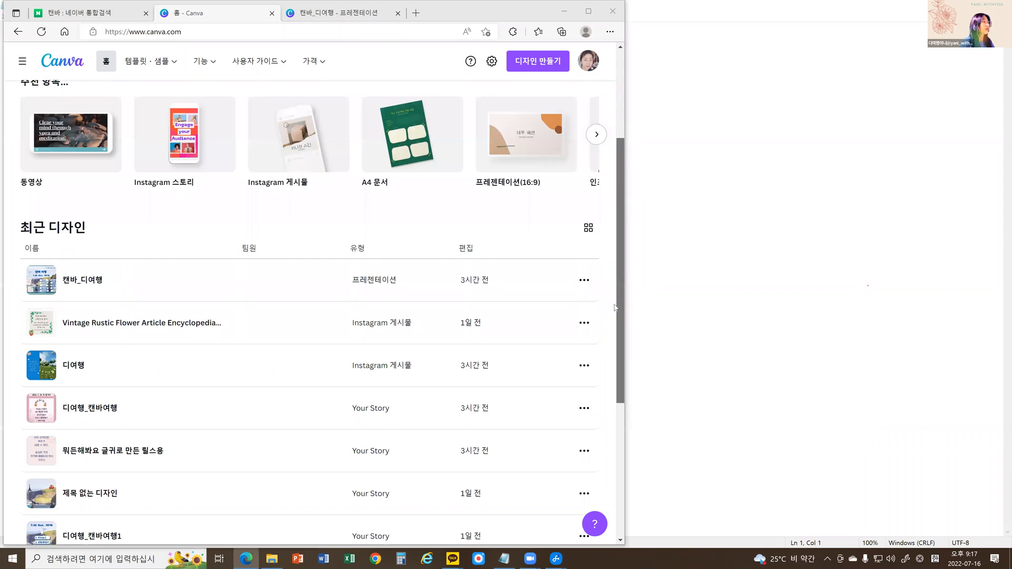
scroll(612, 427, down, 2)
scroll(610, 427, down, 3)
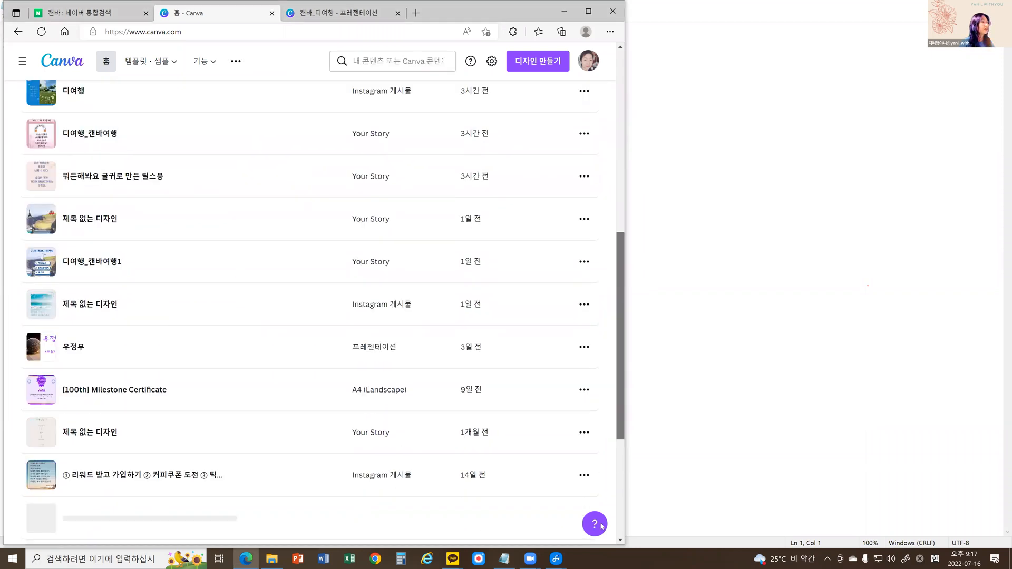
scroll(614, 481, down, 5)
drag(612, 478, 577, 79)
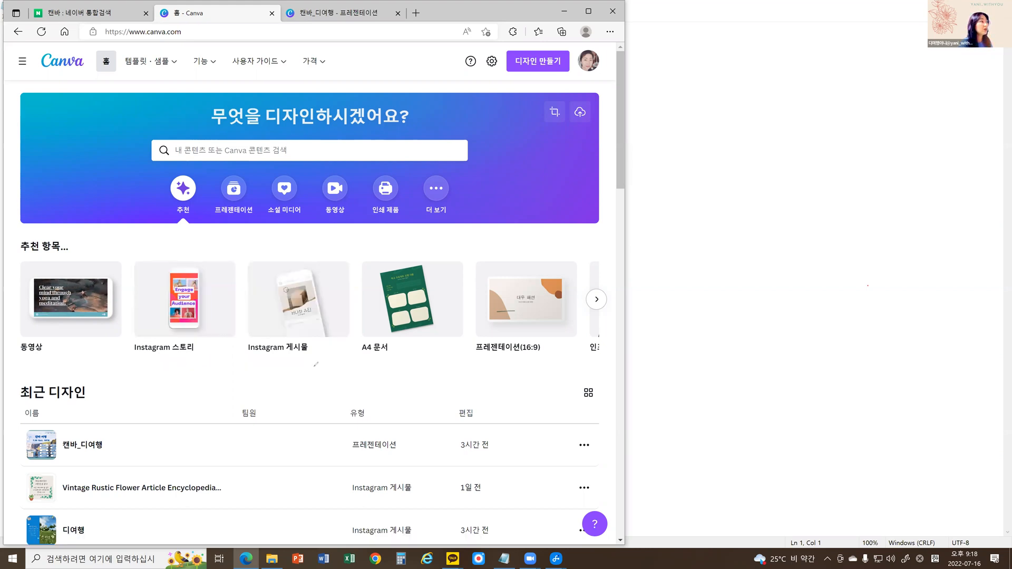
Circle the Instagram 게시물 and Instagram 스토리 design types under 추천 항목 with the annotation pen.
drag(303, 323, 316, 366)
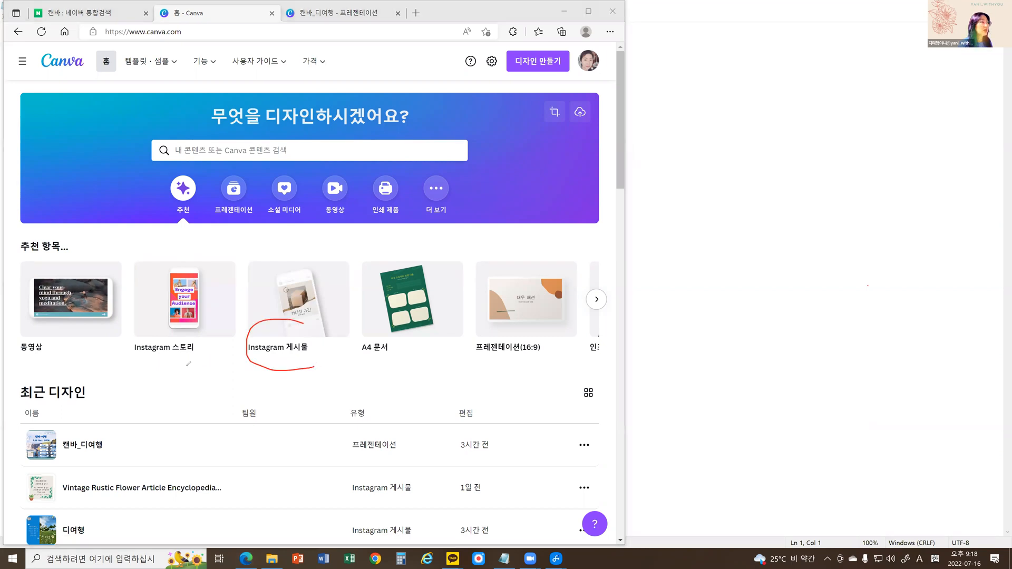
drag(188, 364, 209, 364)
drag(141, 318, 188, 241)
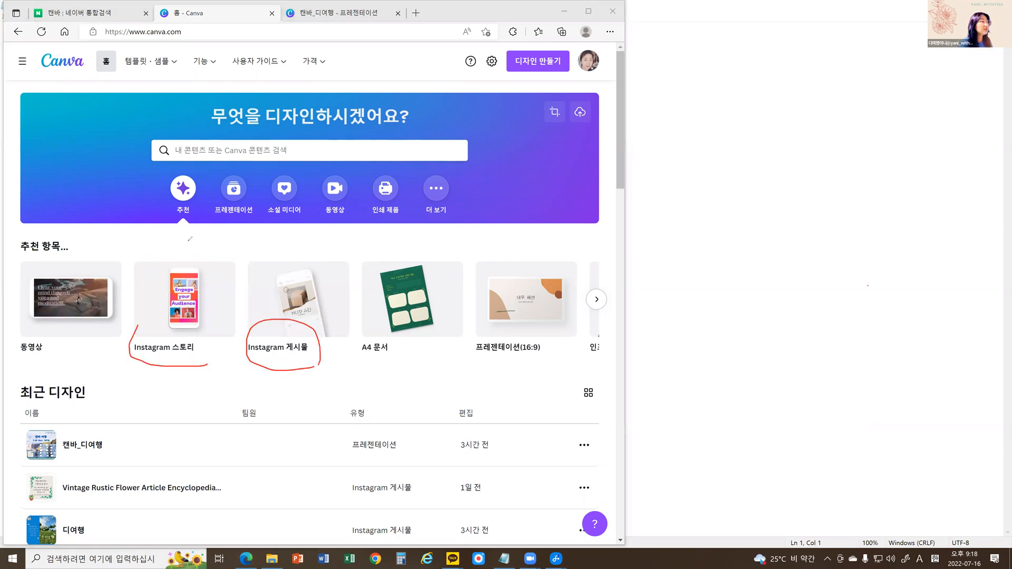
mouse_move(138, 325)
mouse_down()
mouse_move(188, 241)
mouse_move(209, 363)
mouse_up()
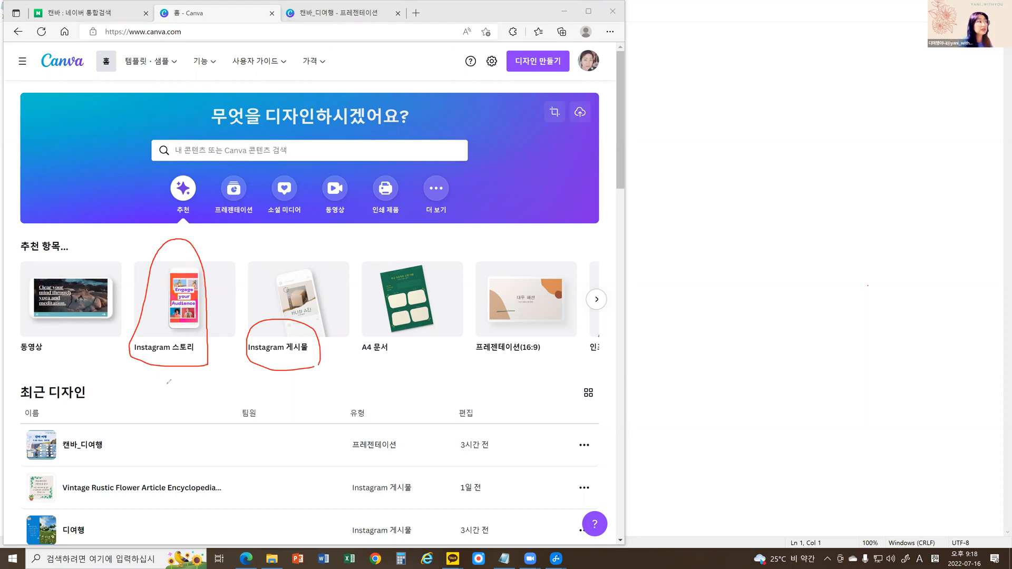
Write the ratio 9:16 by hand beneath the Instagram 스토리 design type.
drag(152, 358, 155, 375)
click(167, 358)
click(165, 369)
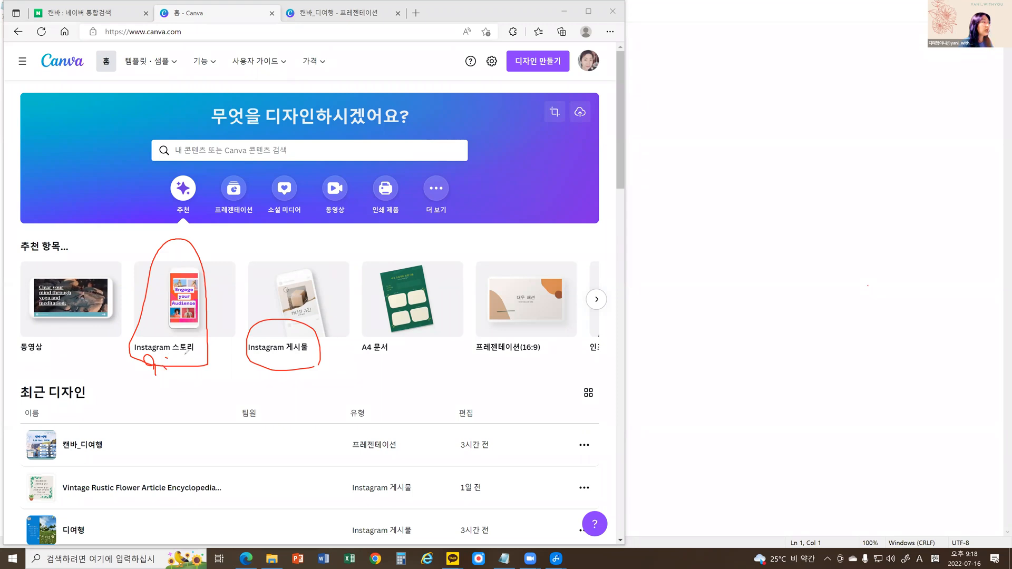
mouse_move(183, 353)
mouse_down()
mouse_move(178, 372)
mouse_move(189, 367)
mouse_up()
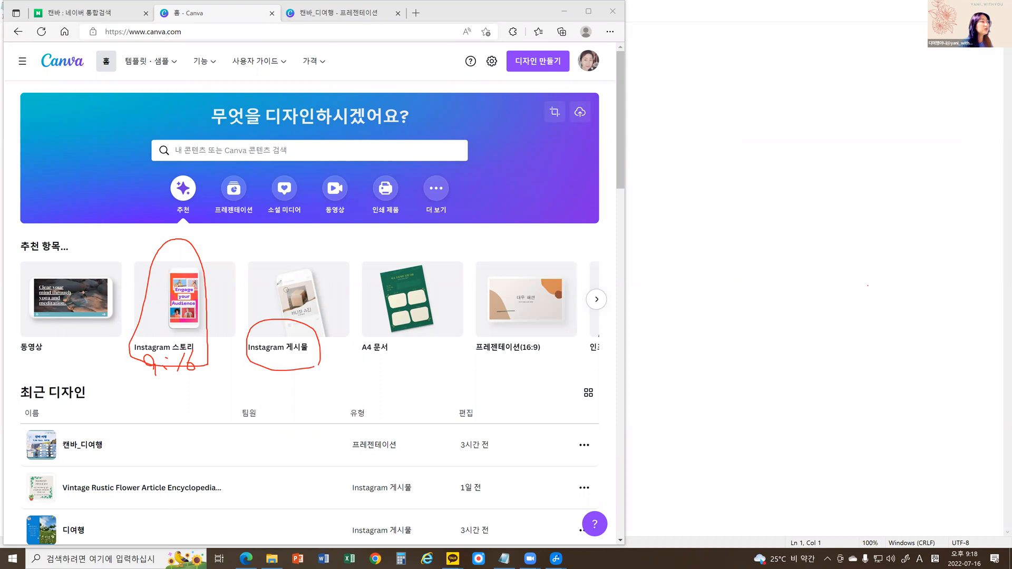
Draw two vertical pen strokes over the Instagram 게시물 thumbnail and mark the 프레젠테이션(16:9) label.
drag(275, 284, 275, 308)
mouse_move(317, 280)
mouse_down()
mouse_move(317, 307)
mouse_move(298, 291)
mouse_move(301, 302)
mouse_up()
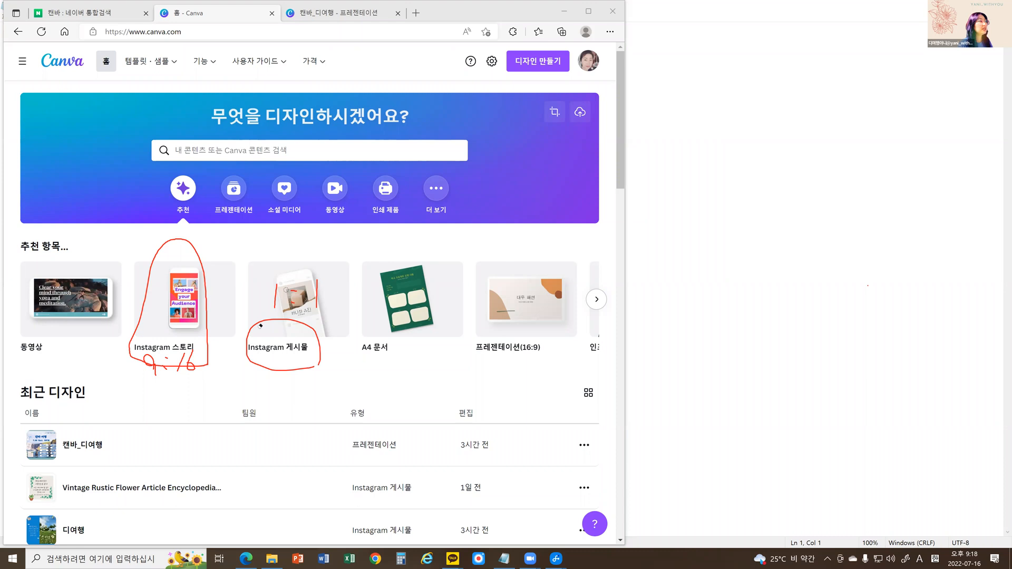
mouse_move(261, 325)
mouse_down()
mouse_move(150, 275)
mouse_move(130, 370)
mouse_move(252, 334)
mouse_up()
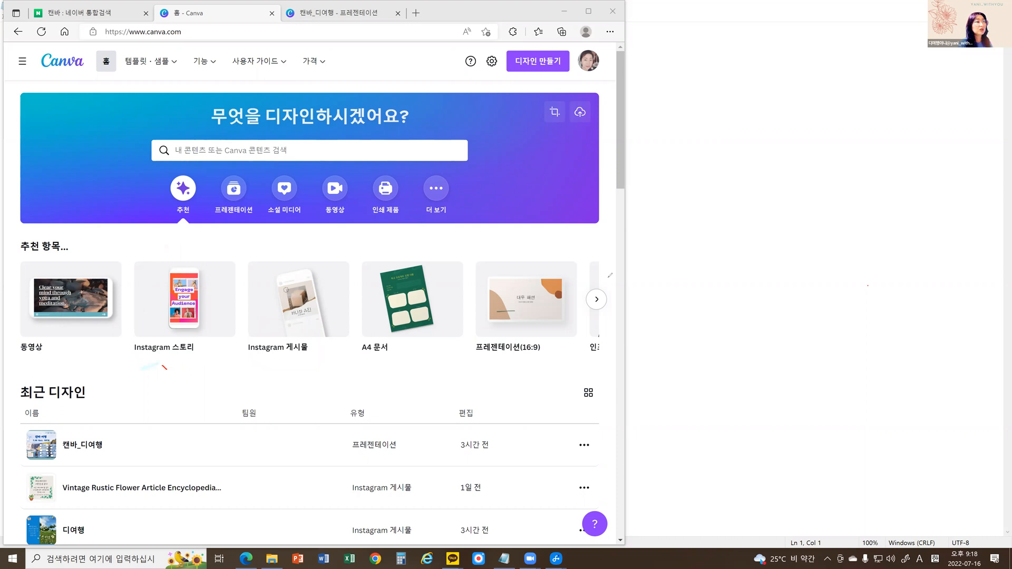
drag(542, 354, 543, 359)
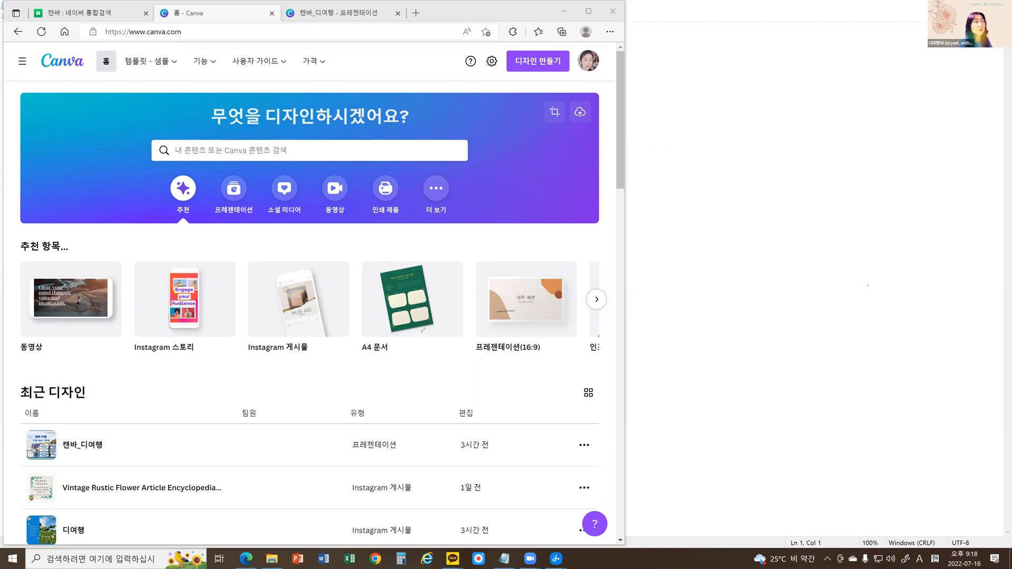
Browse the further design types under 추천 항목 and return to the first set.
click(597, 299)
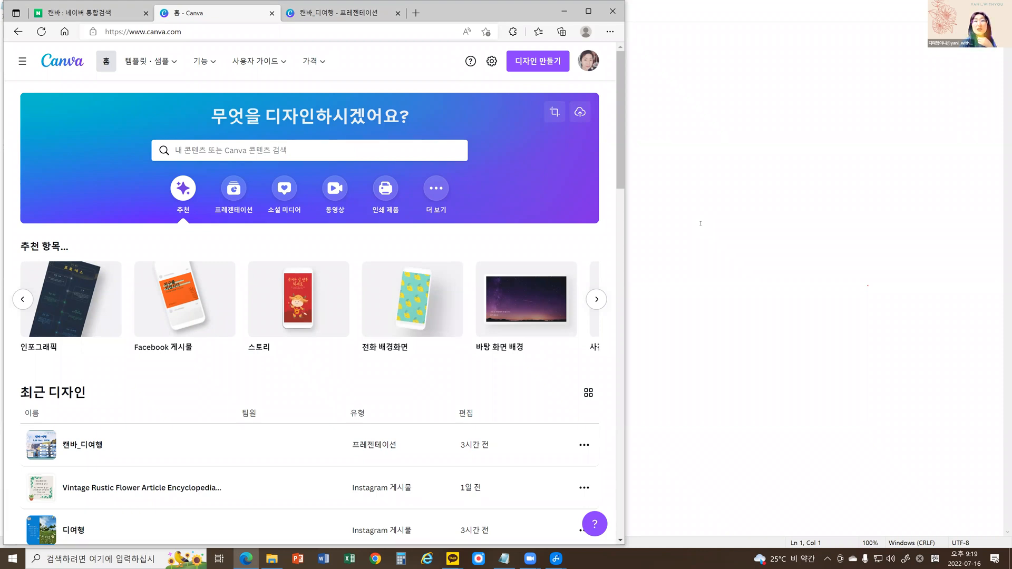
click(23, 299)
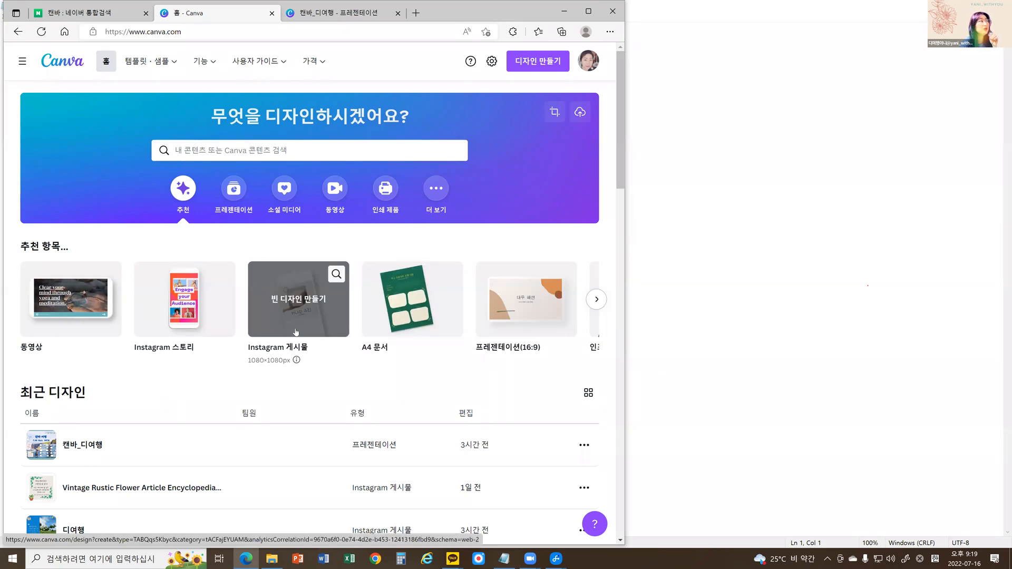
Open the Canva pricing page and compare the 무료, Pro and Enterprise plans.
click(314, 64)
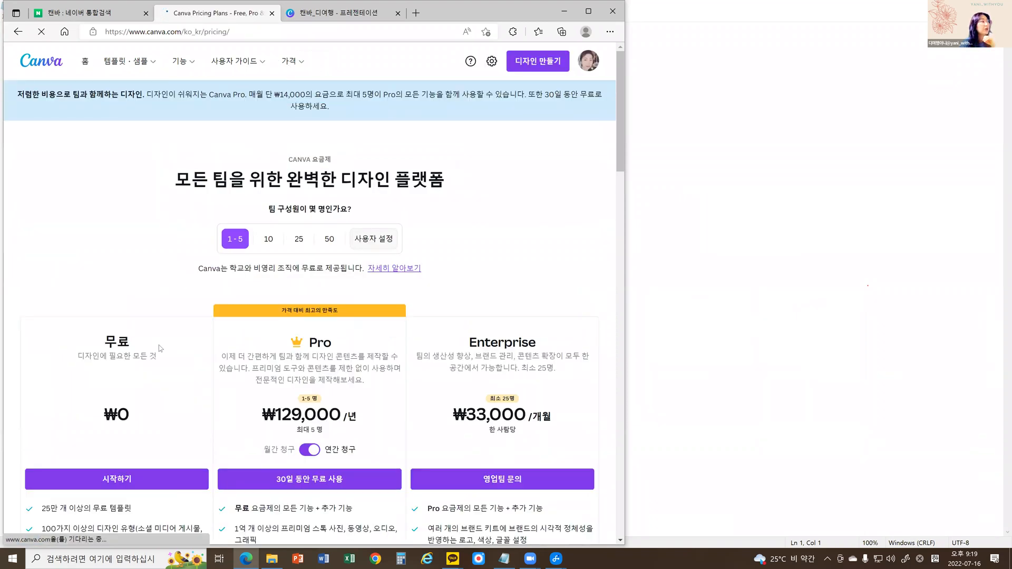
scroll(157, 349, down, 3)
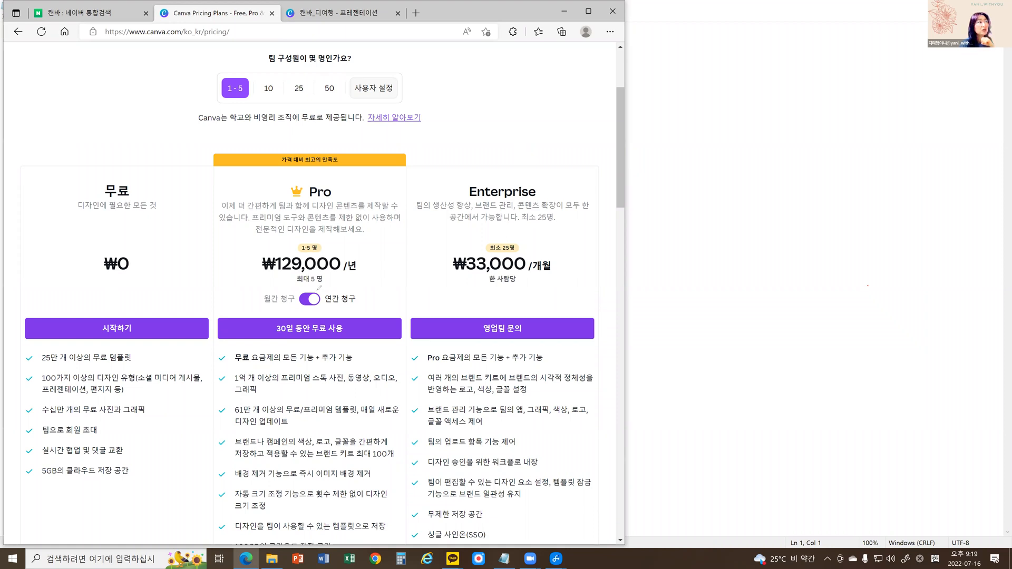
Circle the Pro plan's yearly price with the annotation pen and clear the mark.
drag(261, 244, 307, 289)
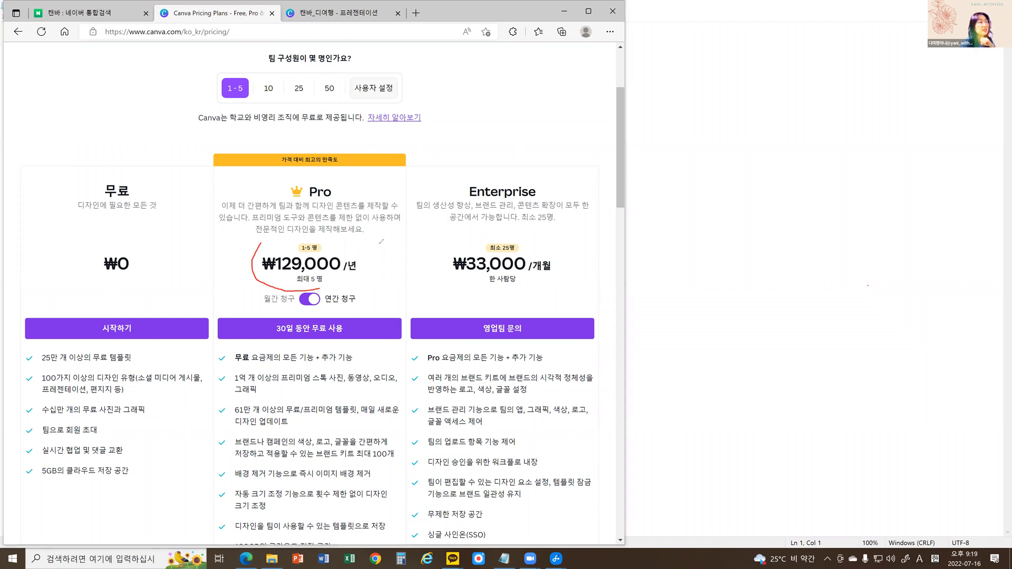
mouse_move(262, 243)
mouse_down()
mouse_move(382, 243)
mouse_move(331, 290)
mouse_move(307, 288)
mouse_up()
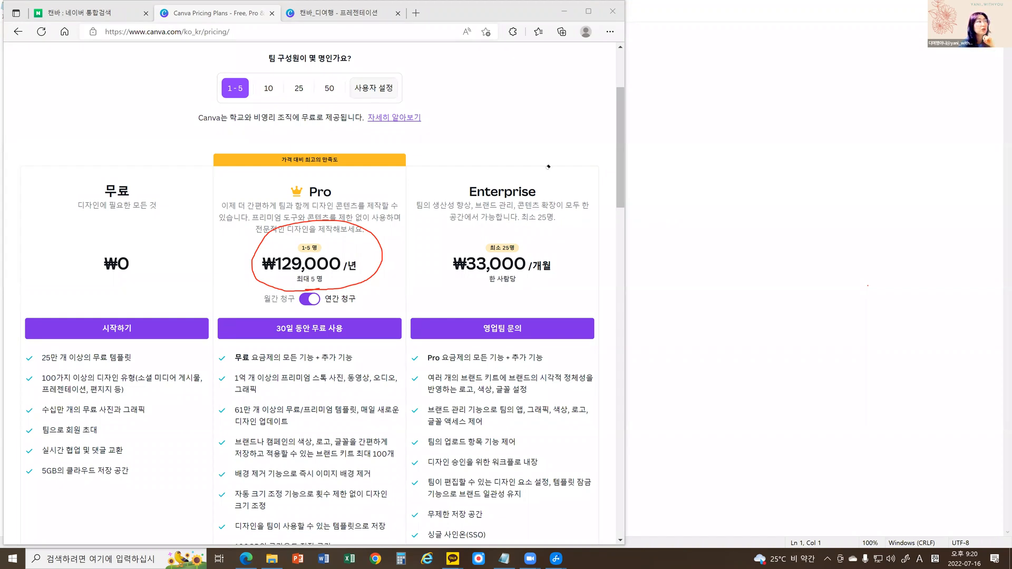
key(ctrl+z)
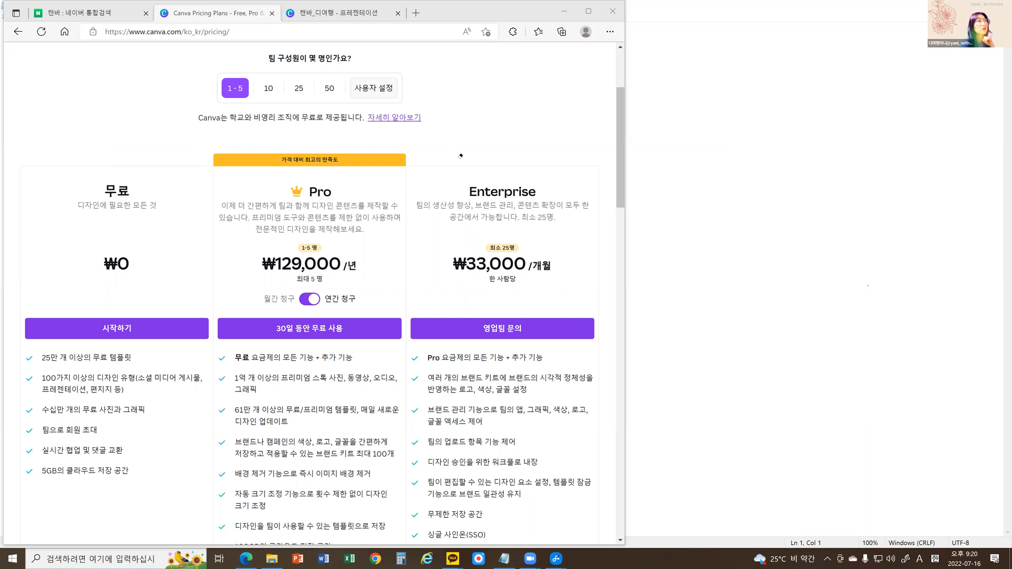
Return to the Canva home page and create a blank Facebook 게시물 design from the 추천 항목 suggestions.
click(18, 32)
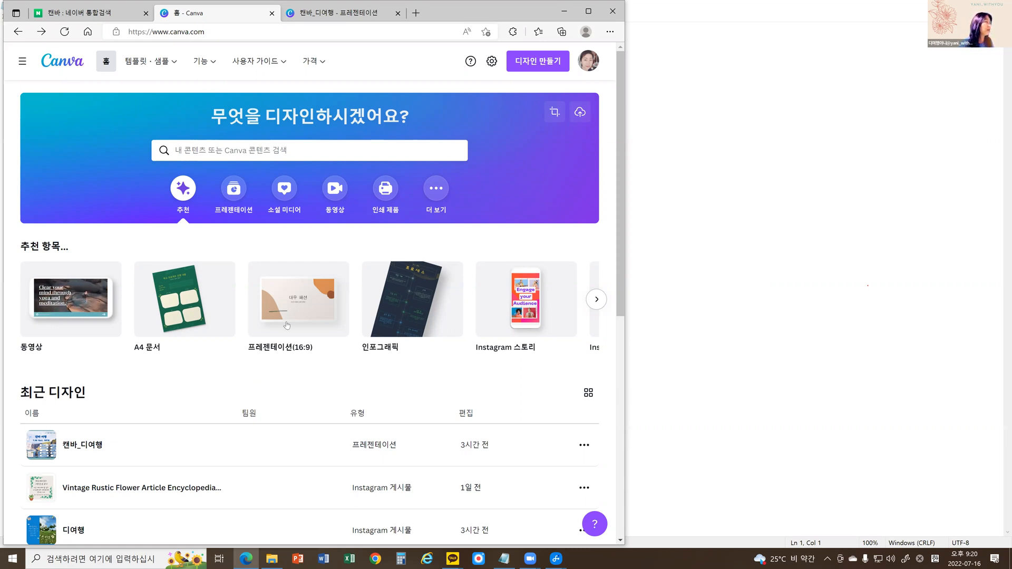
mouse_move(150, 321)
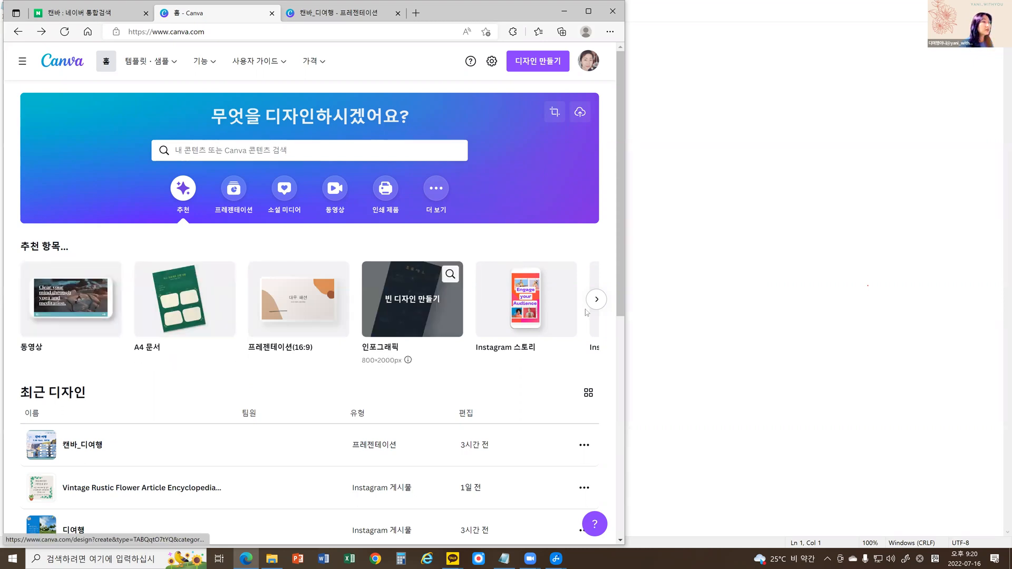
click(602, 301)
mouse_move(171, 312)
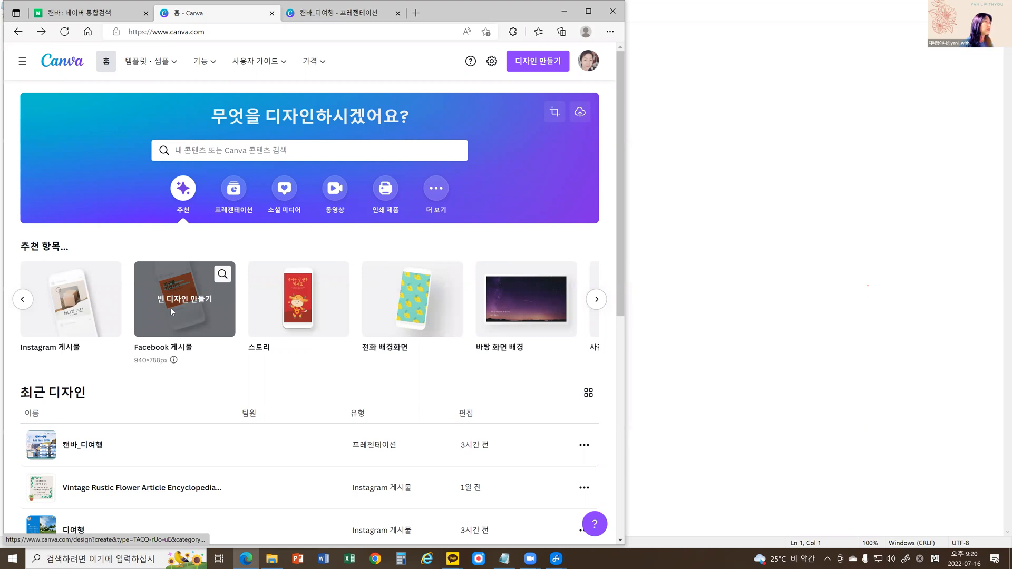
click(171, 313)
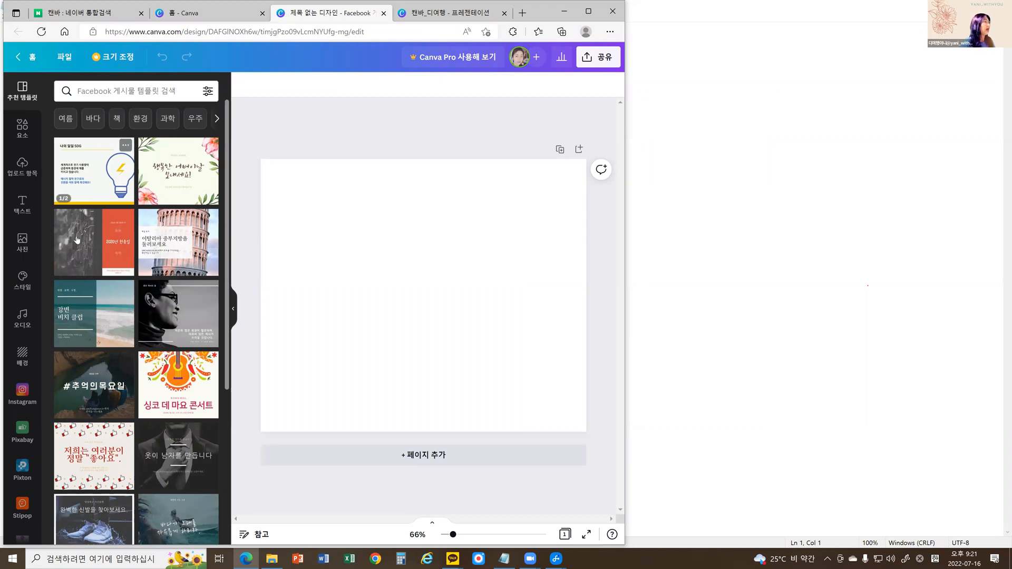
Look through the editor's templates, 요소, 업로드 항목, 텍스트 and 사진 libraries and the additional apps under 더 보기.
scroll(87, 260, down, 2)
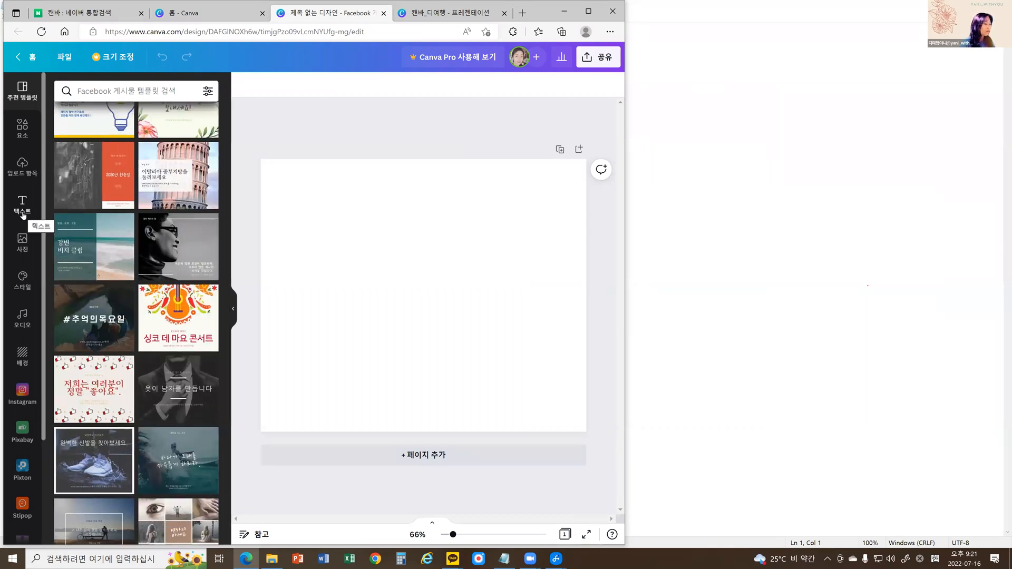
click(21, 129)
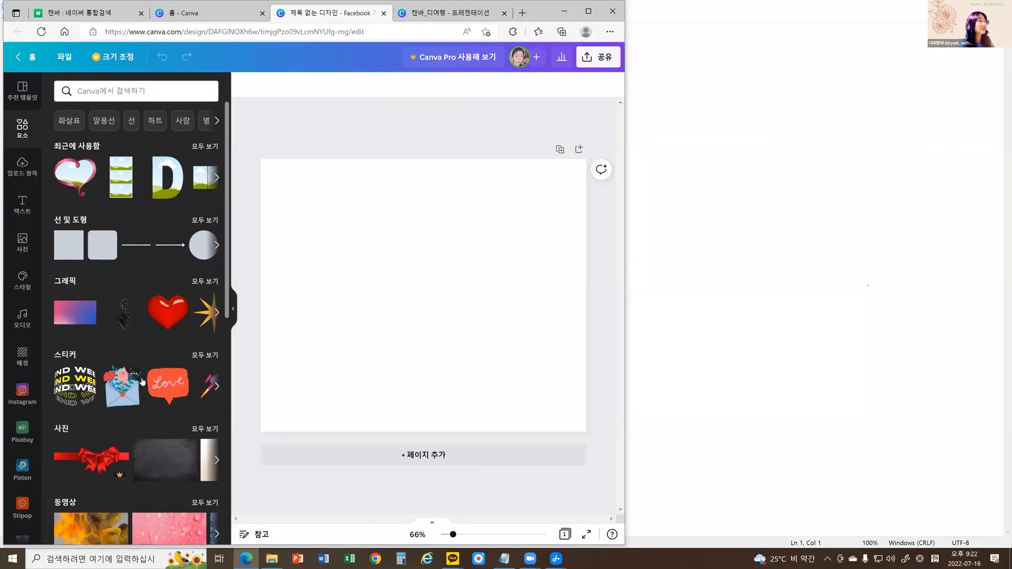
click(22, 169)
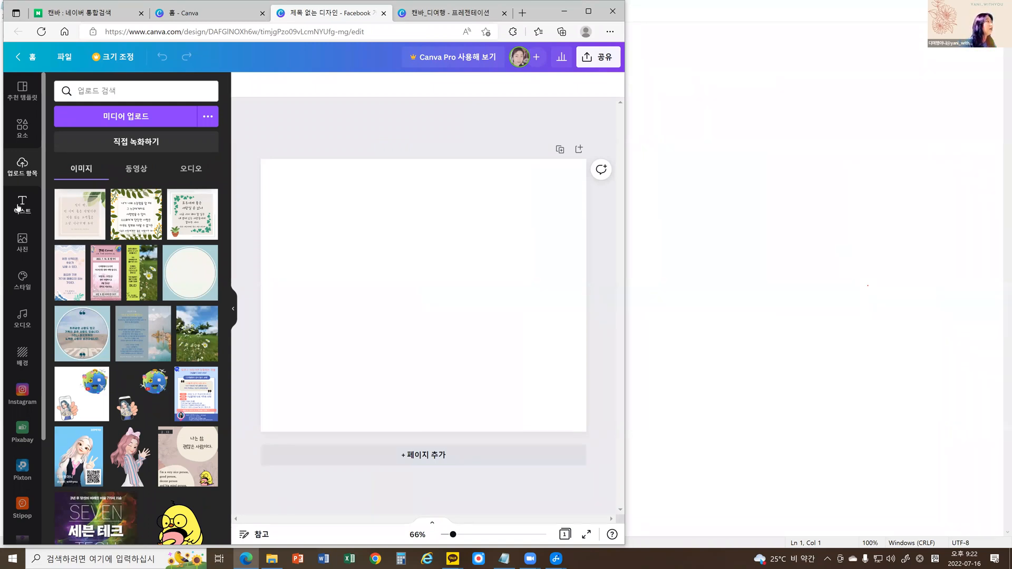
click(19, 208)
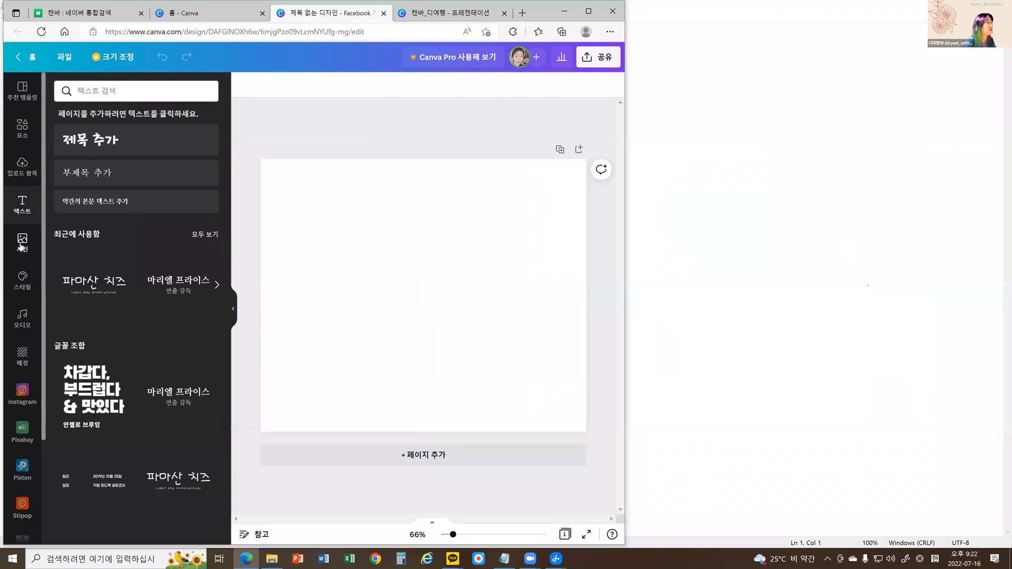
click(22, 245)
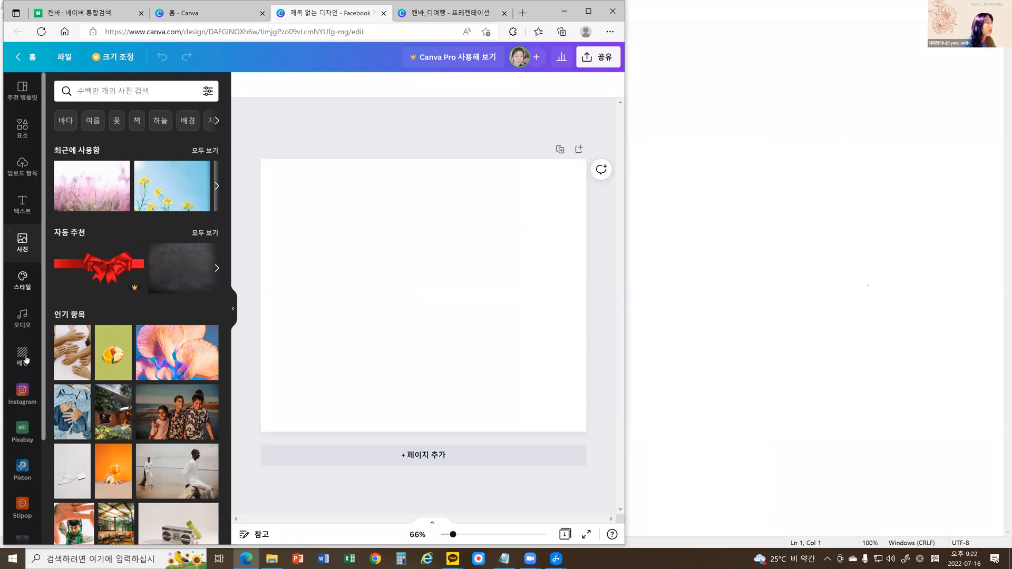
scroll(43, 401, down, 1)
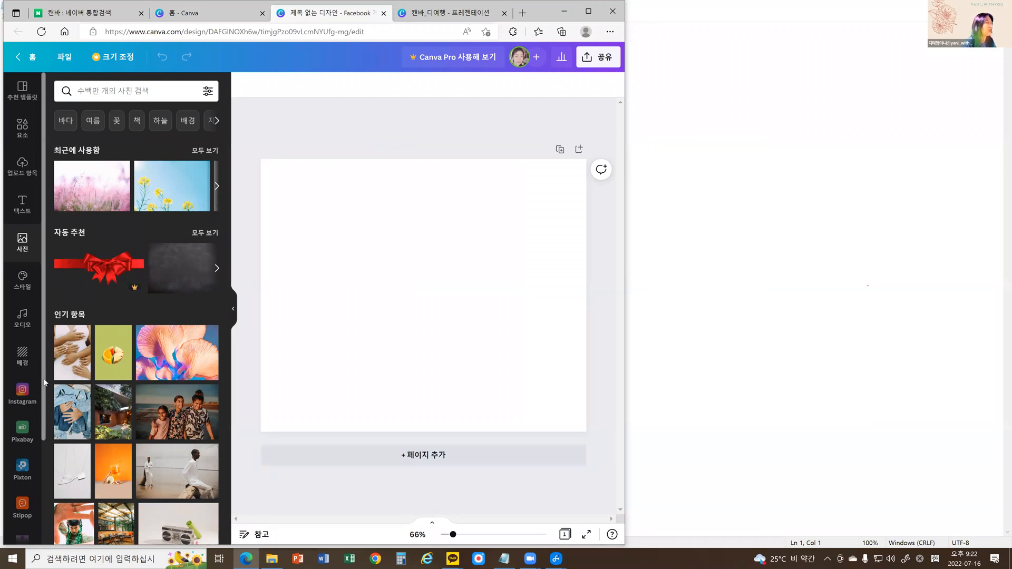
scroll(44, 419, down, 3)
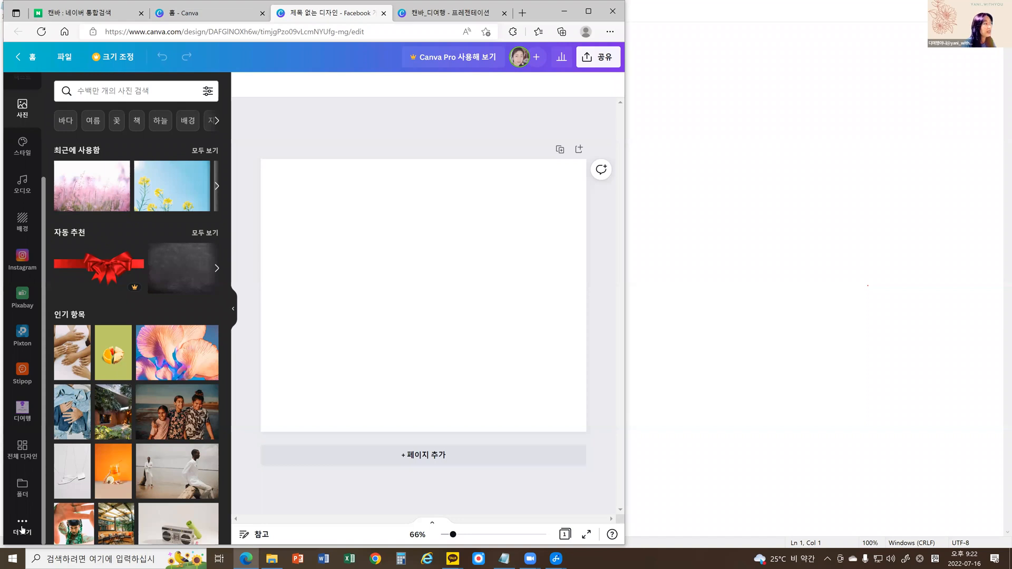
click(22, 525)
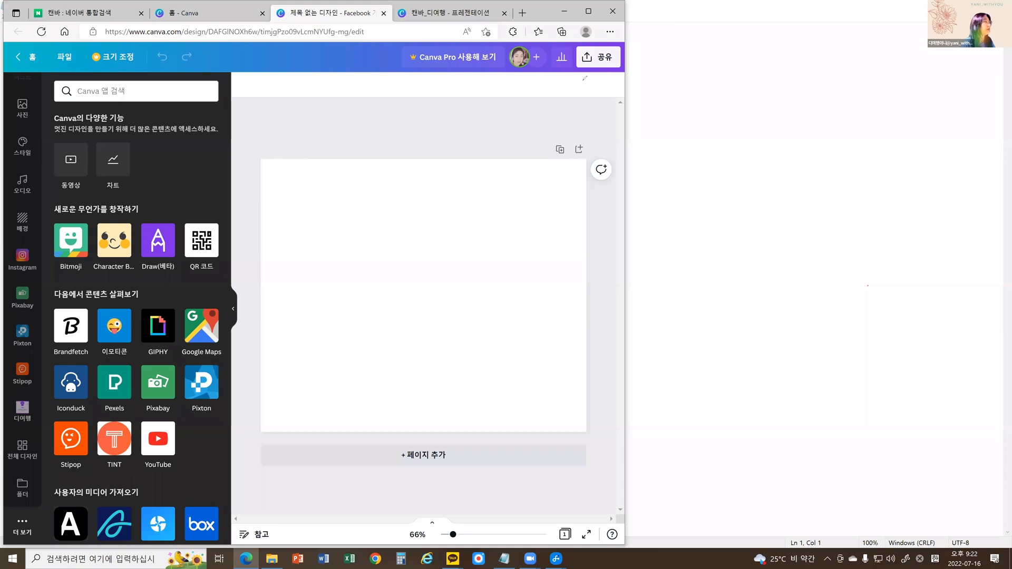
Circle the side tools, the 이모티콘 app and 더 보기 with the annotation pen, keeping only the circle around 더 보기.
mouse_move(10, 486)
mouse_down()
mouse_move(26, 497)
mouse_move(38, 455)
mouse_move(44, 244)
mouse_move(34, 158)
mouse_up()
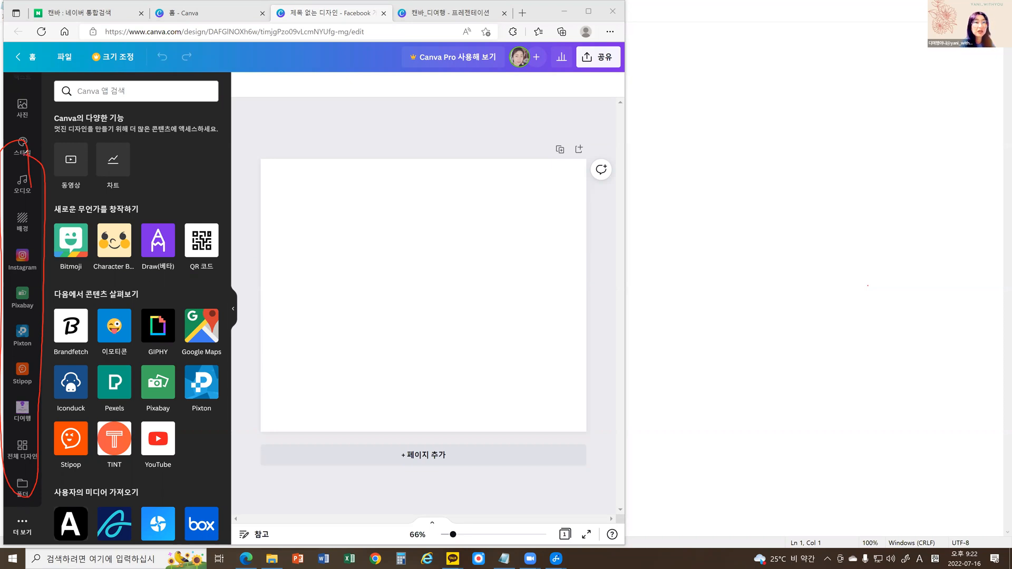
drag(117, 354, 128, 361)
drag(106, 305, 8, 298)
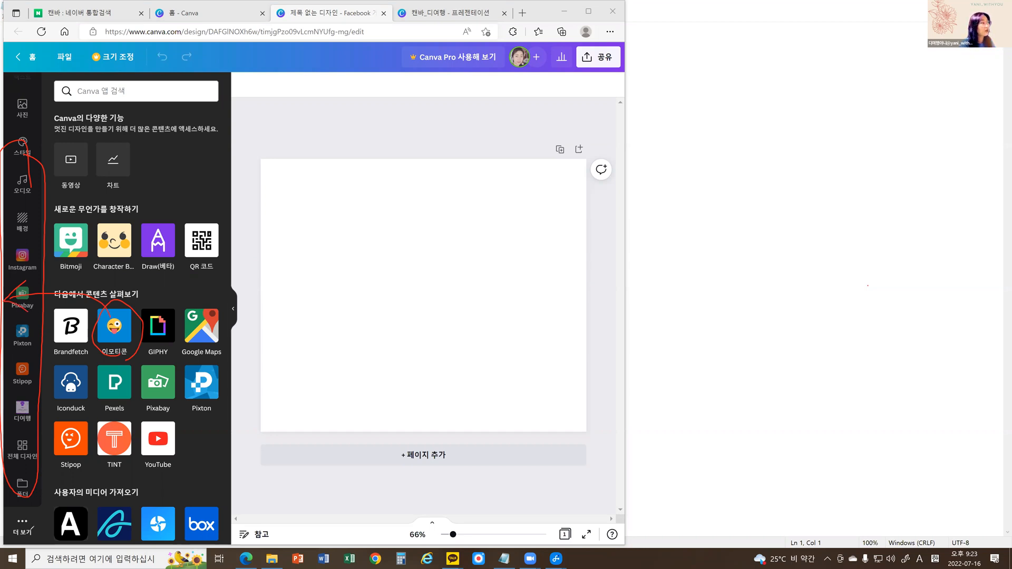
drag(16, 513, 32, 531)
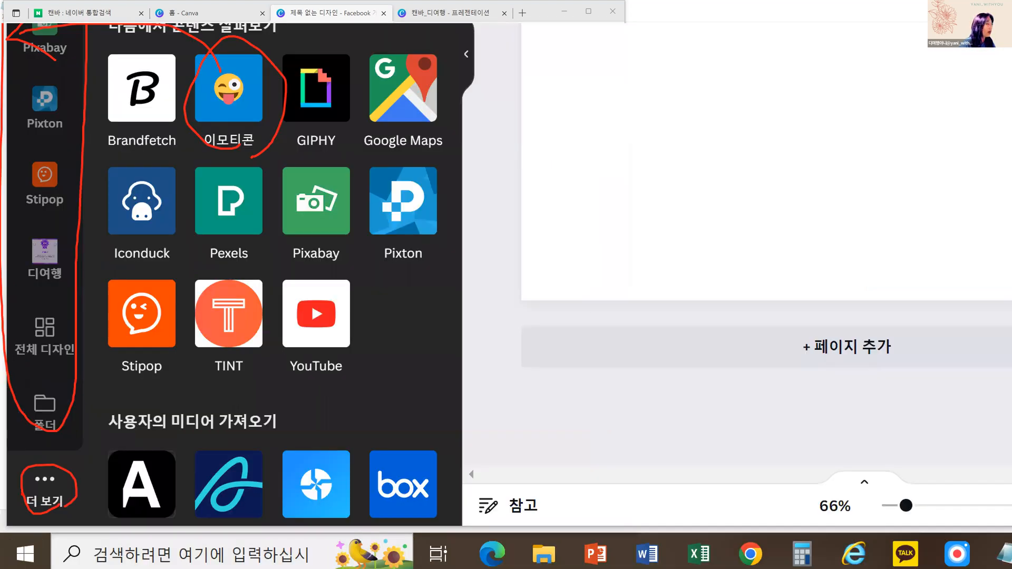
mouse_move(27, 540)
mouse_down()
mouse_move(11, 520)
mouse_move(36, 514)
mouse_move(32, 534)
mouse_move(21, 471)
mouse_move(37, 455)
mouse_up()
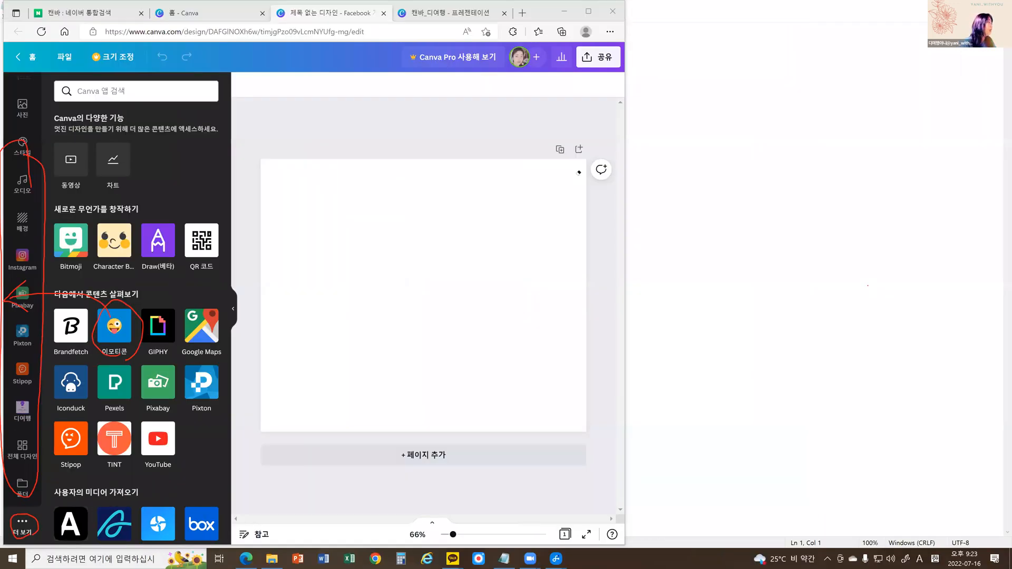
drag(166, 364, 32, 156)
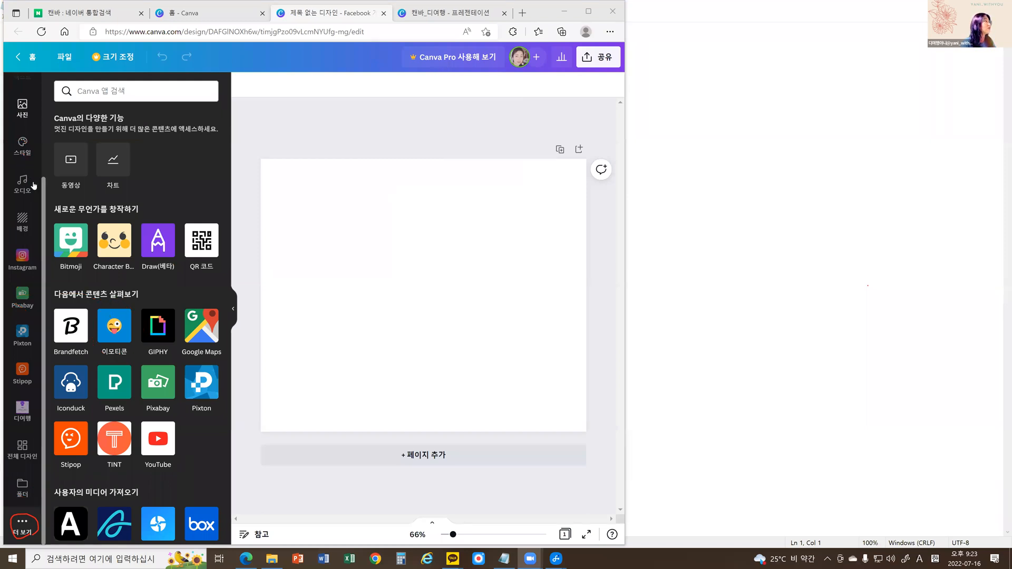
Apply the 강변 비치 클럽 beach template from the recommended Facebook post templates to the blank page.
scroll(45, 81, up, 3)
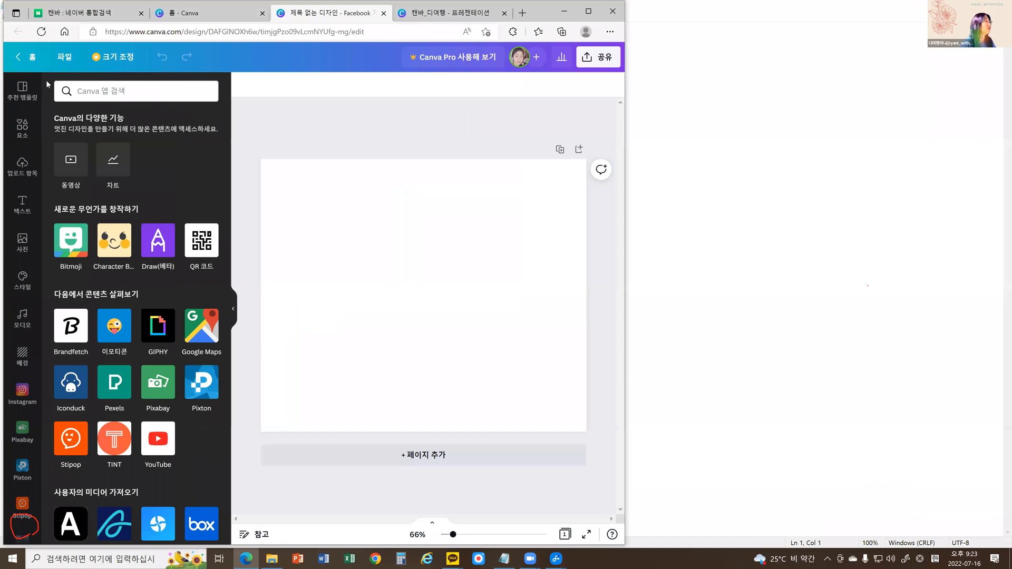
click(22, 89)
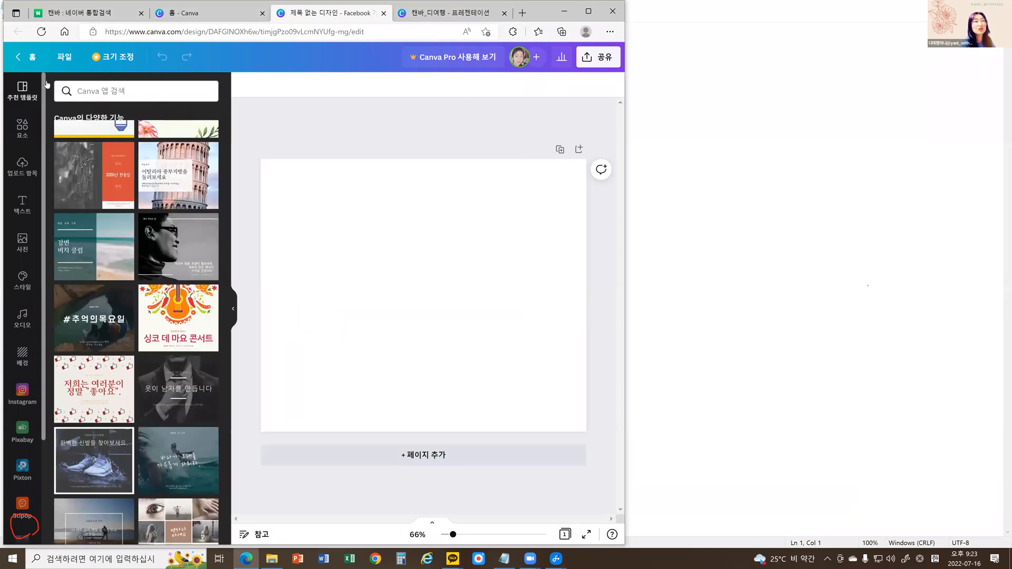
scroll(181, 210, up, 2)
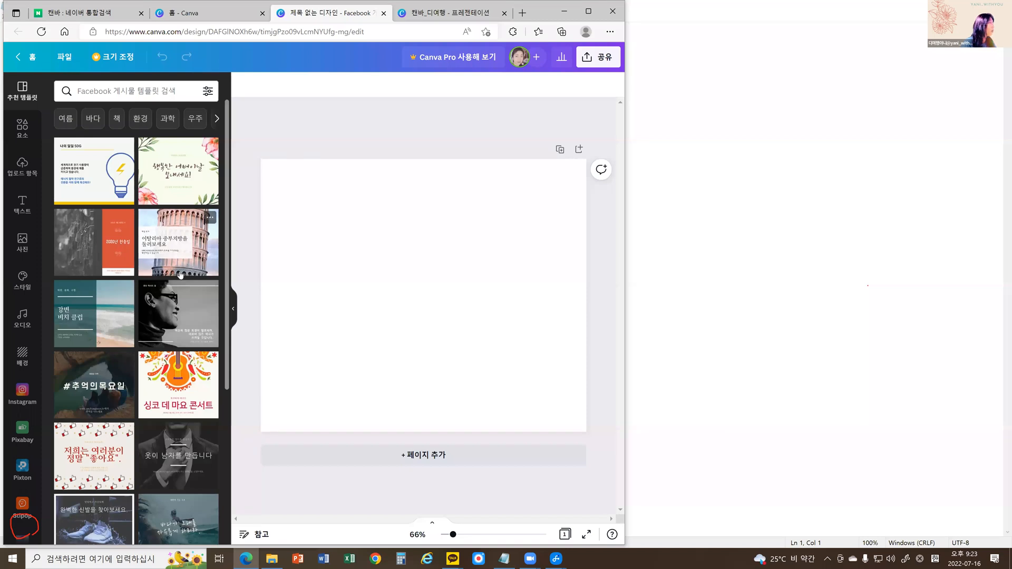
scroll(180, 274, down, 3)
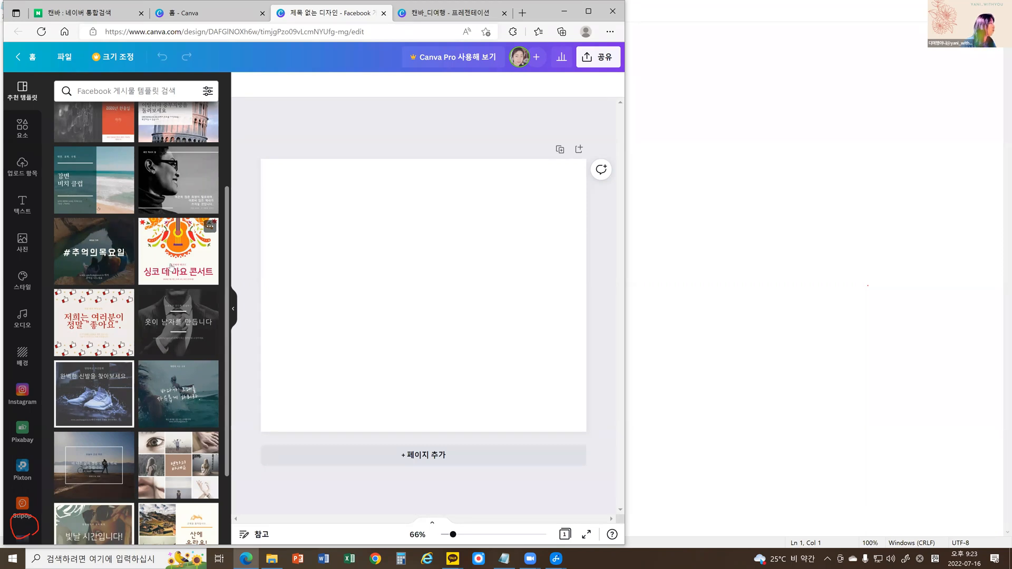
click(74, 176)
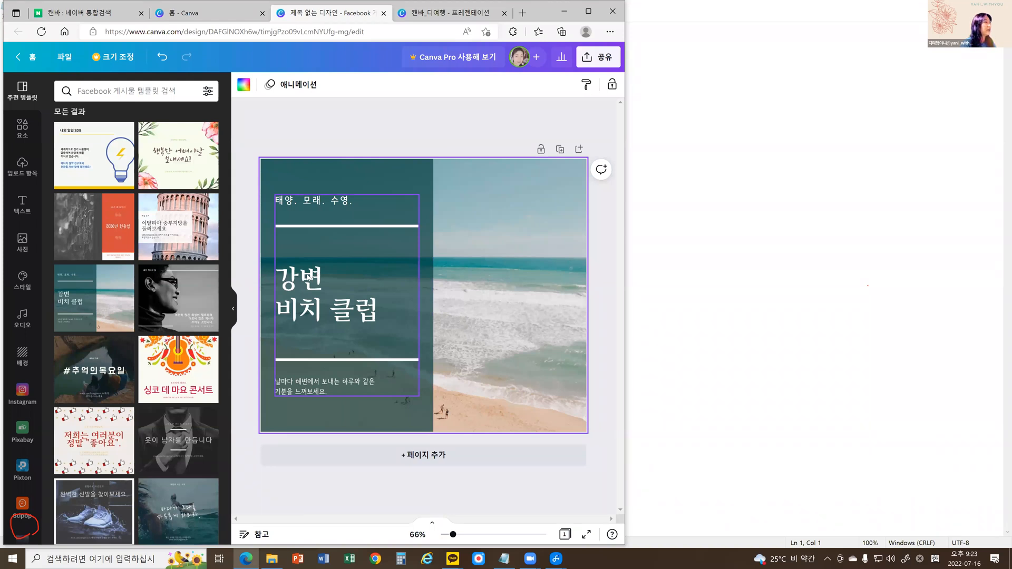
click(370, 279)
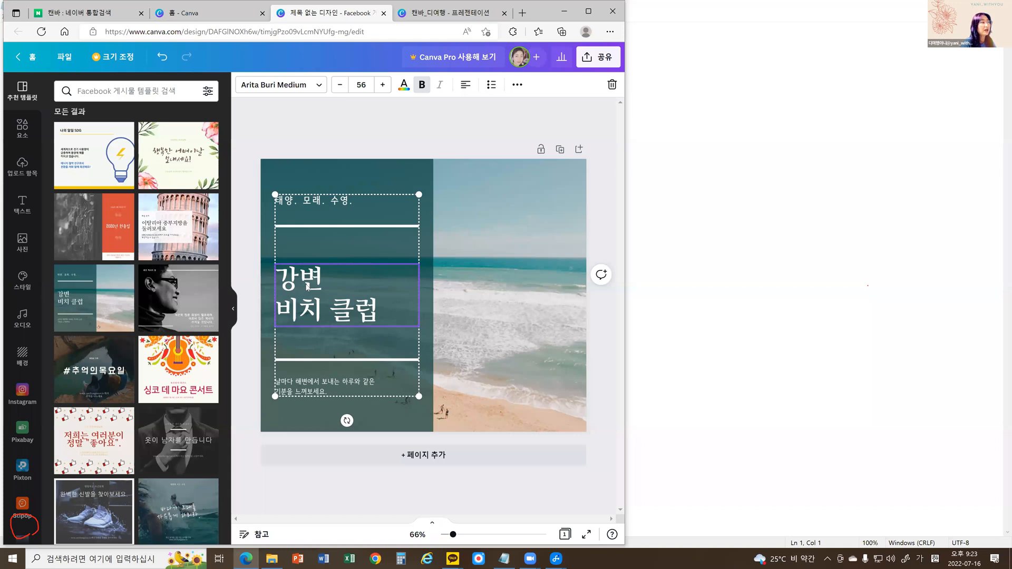
click(291, 134)
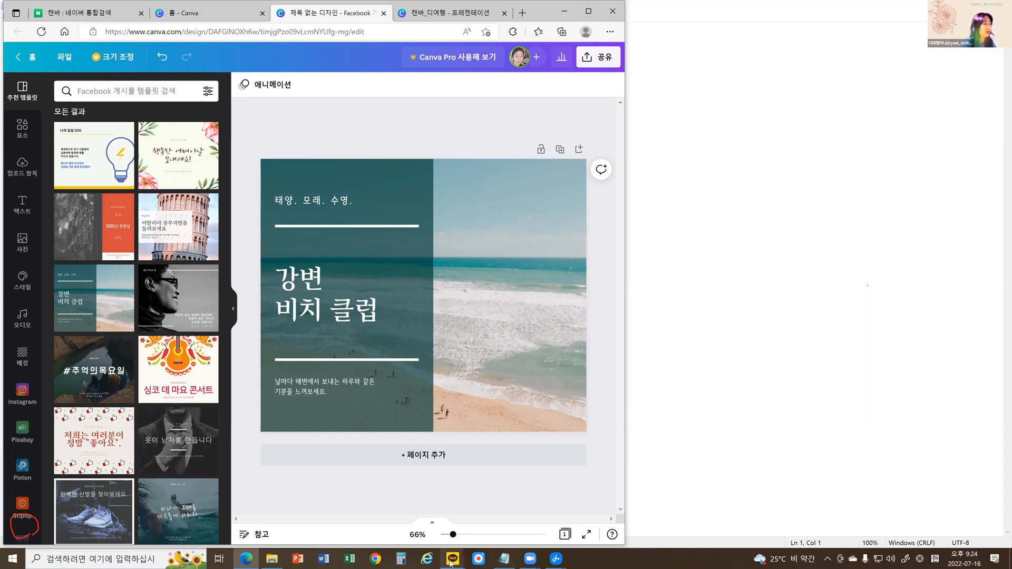
Switch to the 디여행 KakaoTalk chat and open the full text of the long essay message in a window over the design.
mouse_move(451, 562)
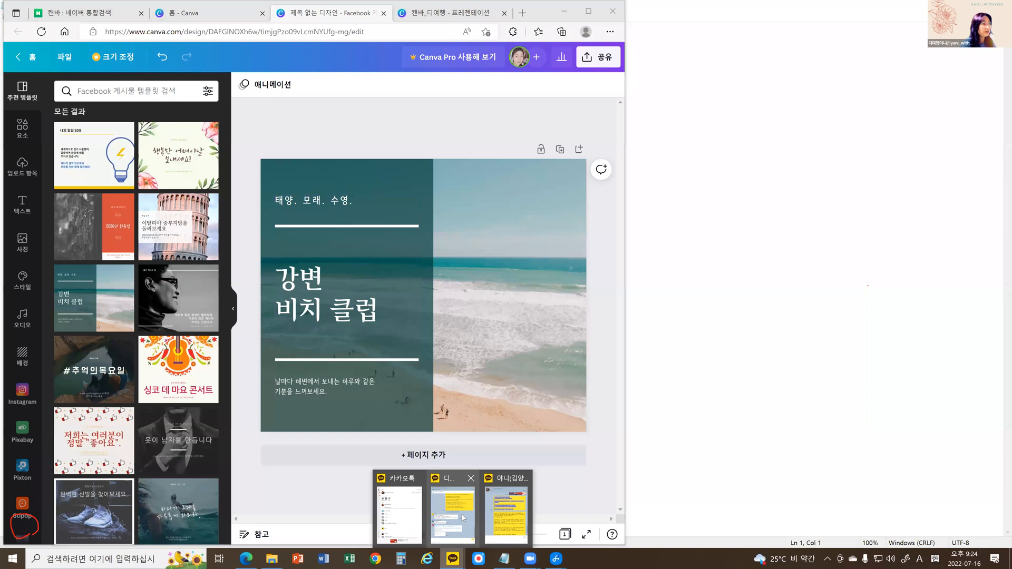
click(453, 514)
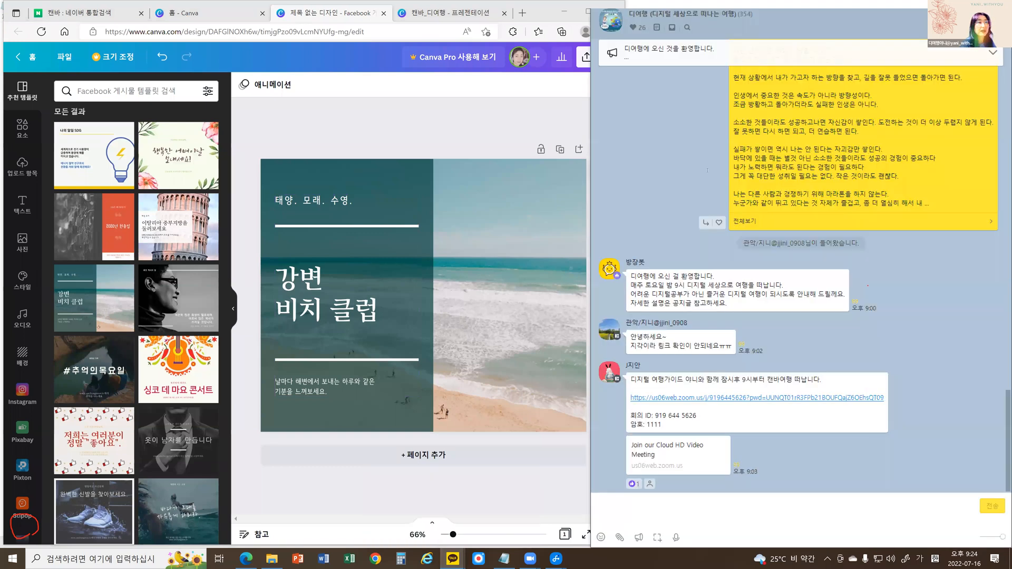
click(744, 222)
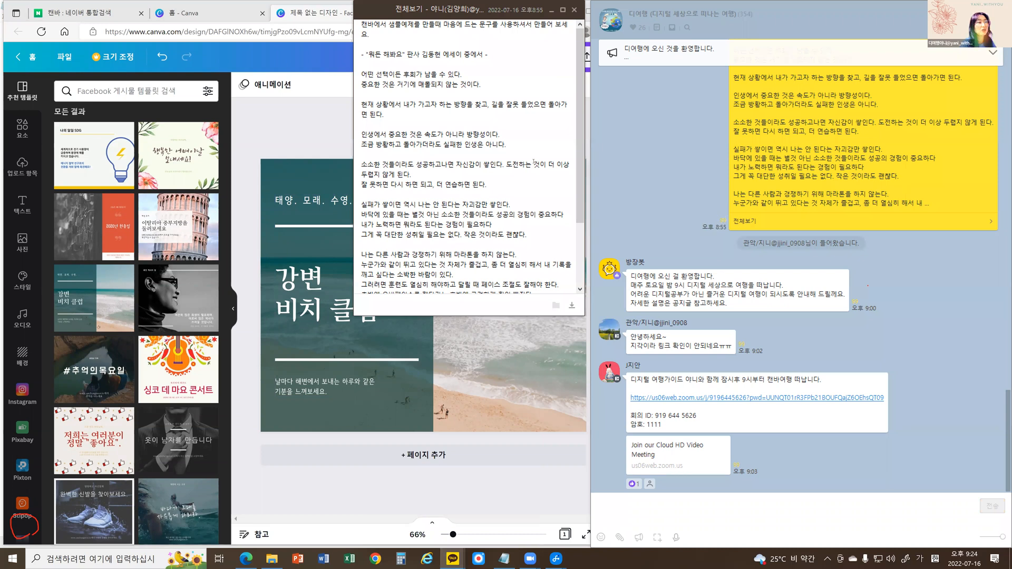
drag(405, 9, 337, 150)
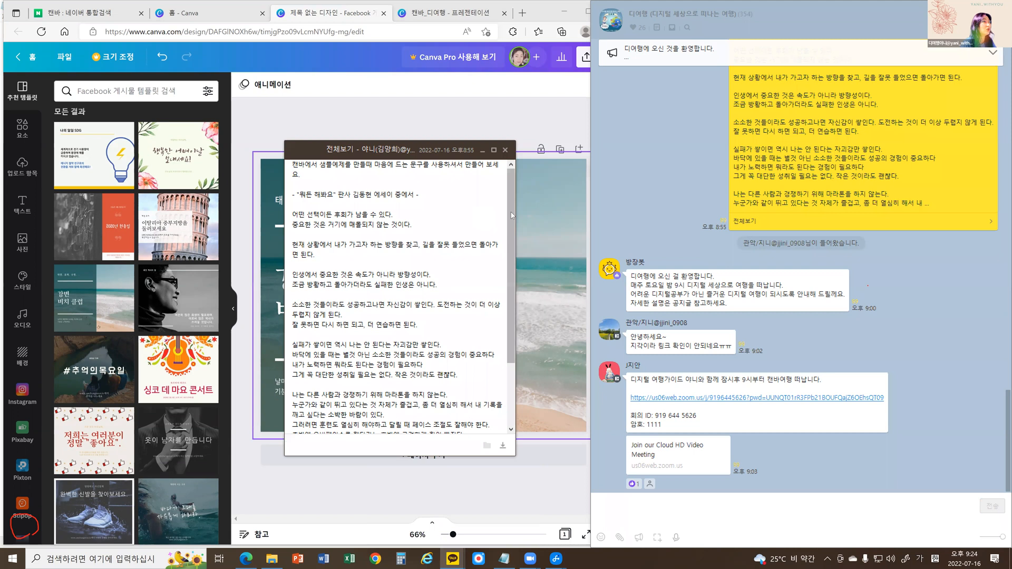
Copy the line "남들보다 앞서건 뒤처지건 내 페이스대로" from the end of the essay message.
mouse_move(511, 215)
mouse_down()
mouse_move(503, 283)
mouse_move(501, 231)
mouse_up()
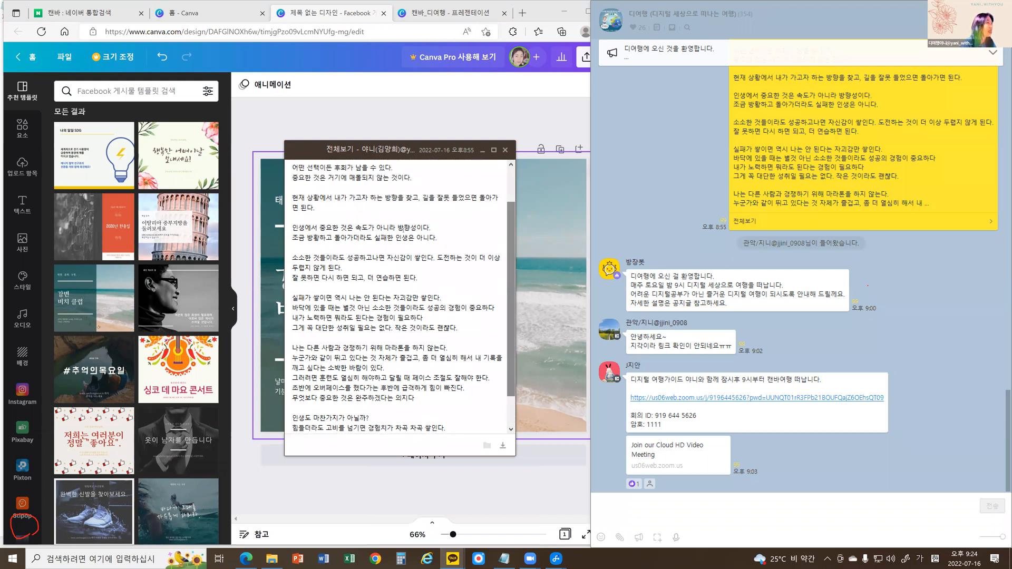
scroll(316, 230, up, 1)
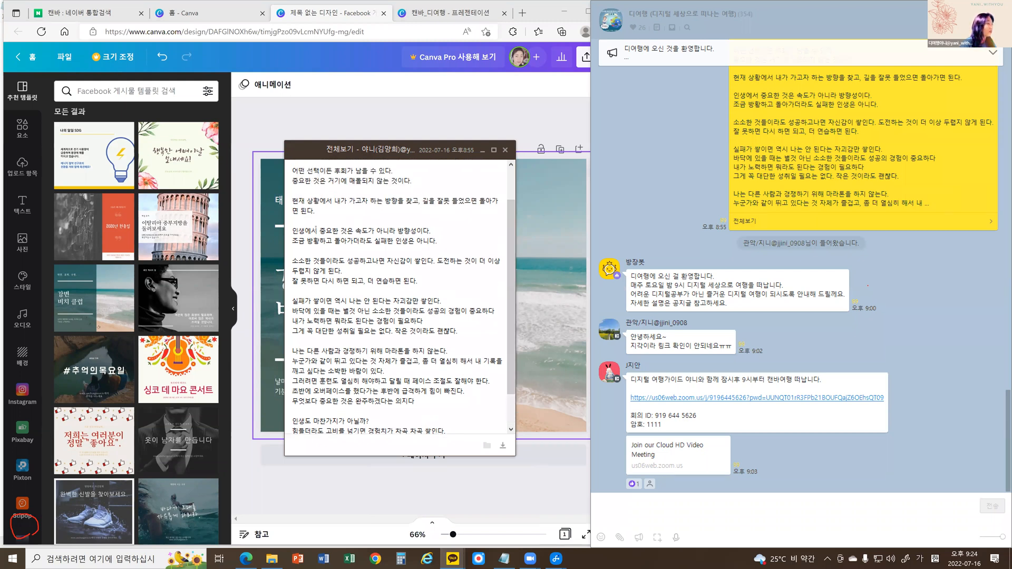
scroll(316, 231, down, 2)
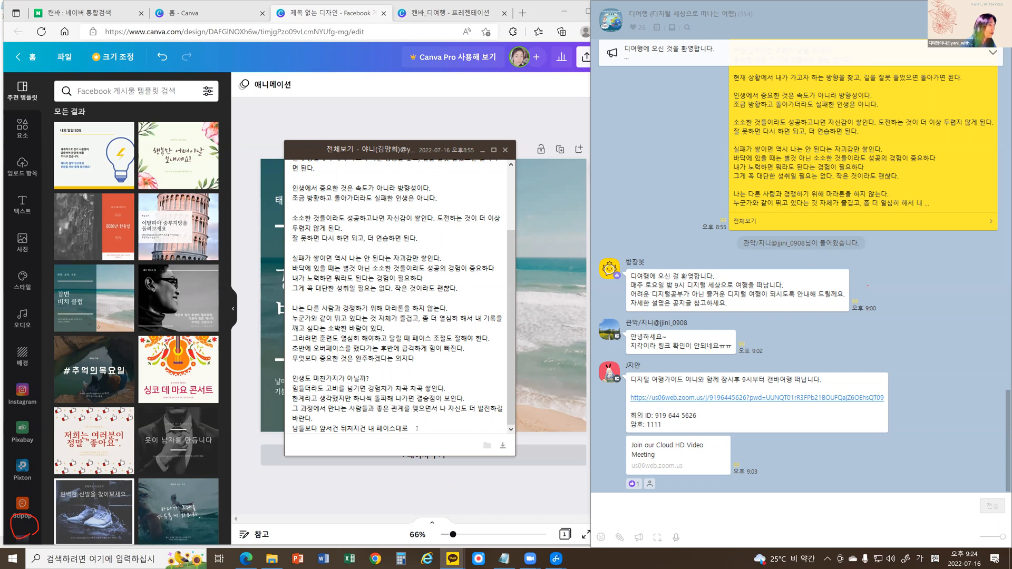
drag(418, 428, 288, 434)
key(ctrl+c)
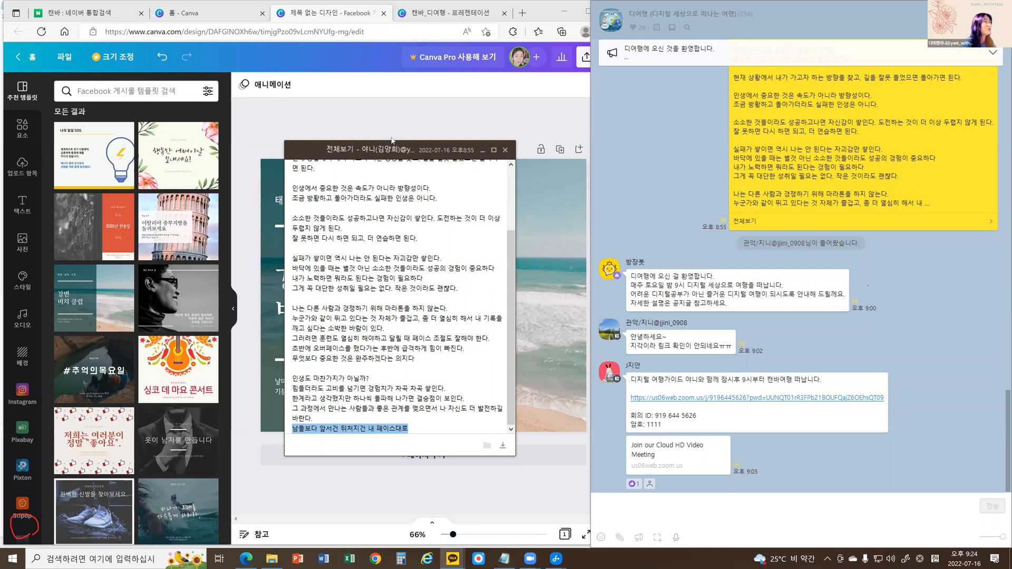
Switch back to the Canva design and replace the 강변 비치 클럽 heading with "남들보다 앞서건 뒤처지건 내 페이스대로".
click(335, 295)
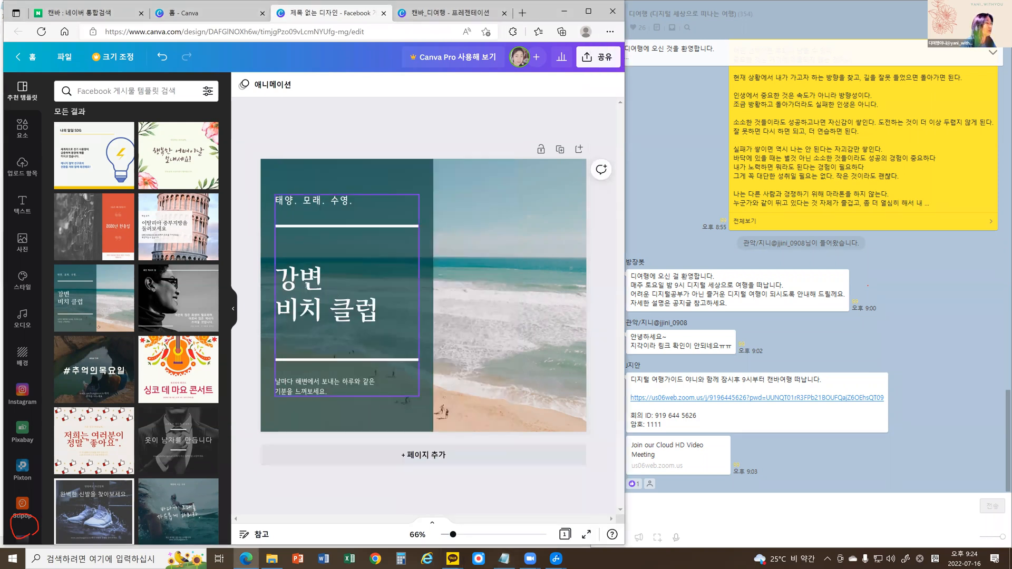
double_click(336, 295)
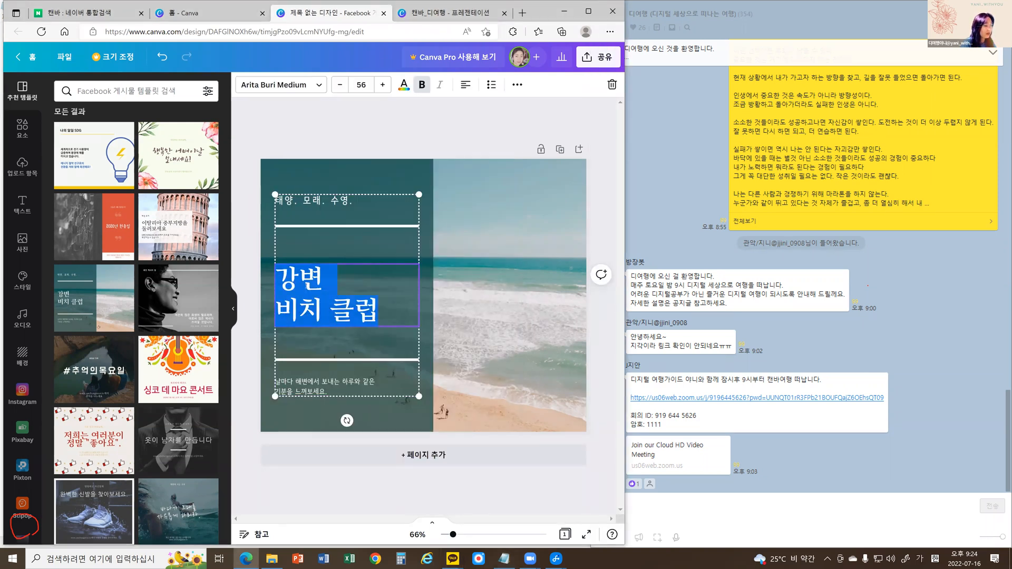
key(ctrl+v)
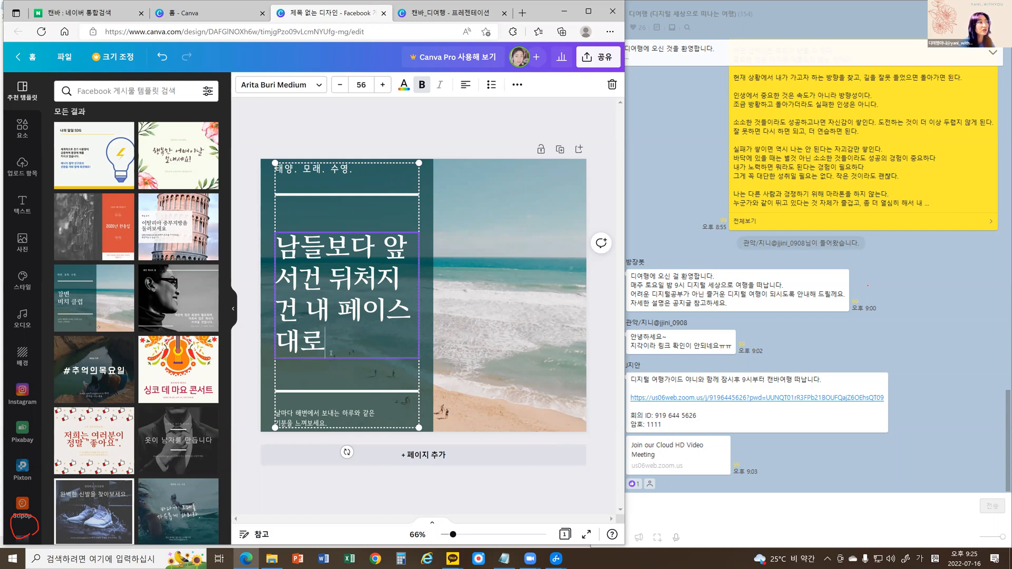
Replace the "태양. 모래. 수영." line with the quoted title "뭐든해봐요" followed by 판사, the author's full name and 에세이.
double_click(357, 171)
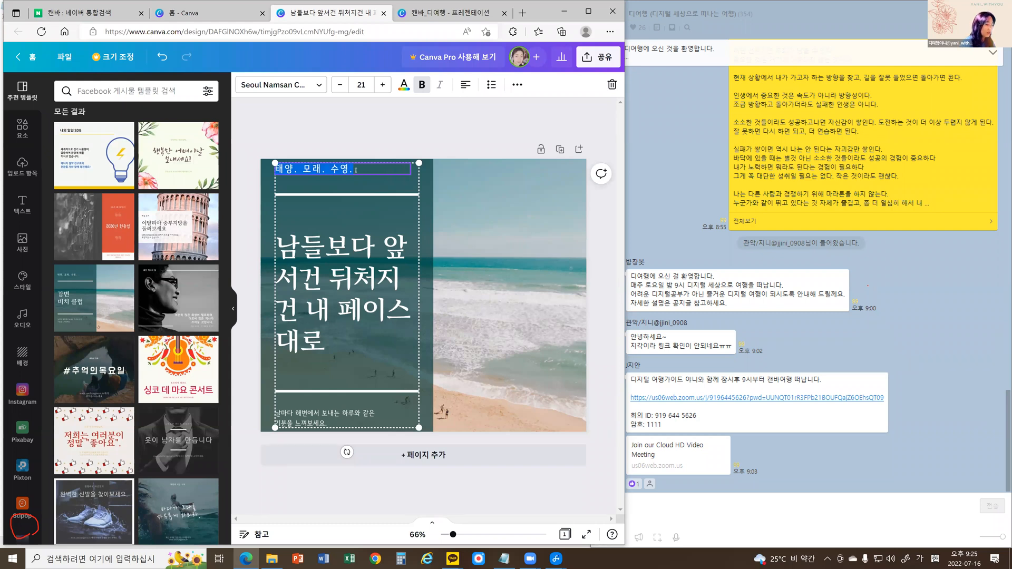
text(뭐든해봐요)
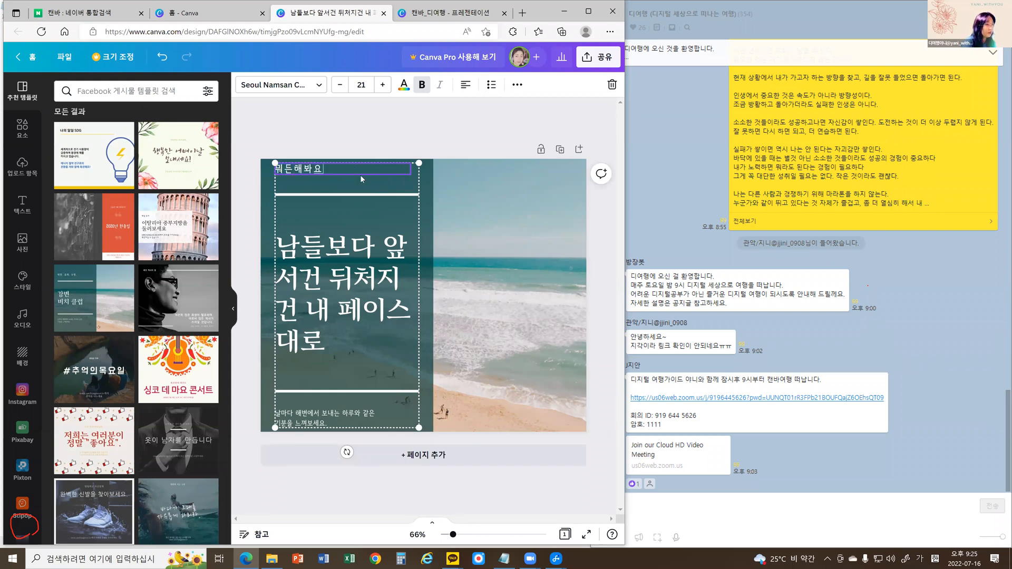
key(Home)
text("뭐든해봐요)
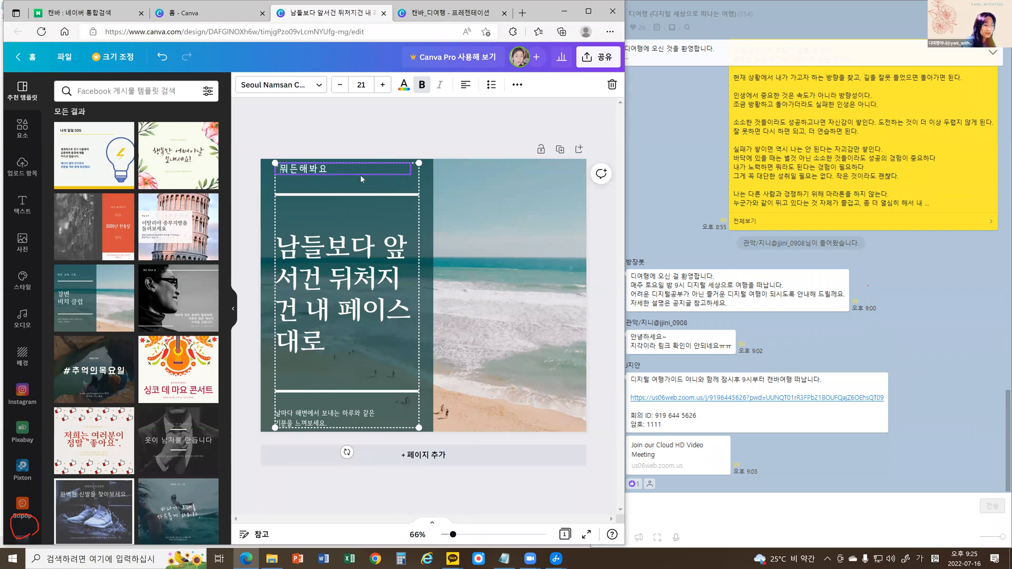
text(")
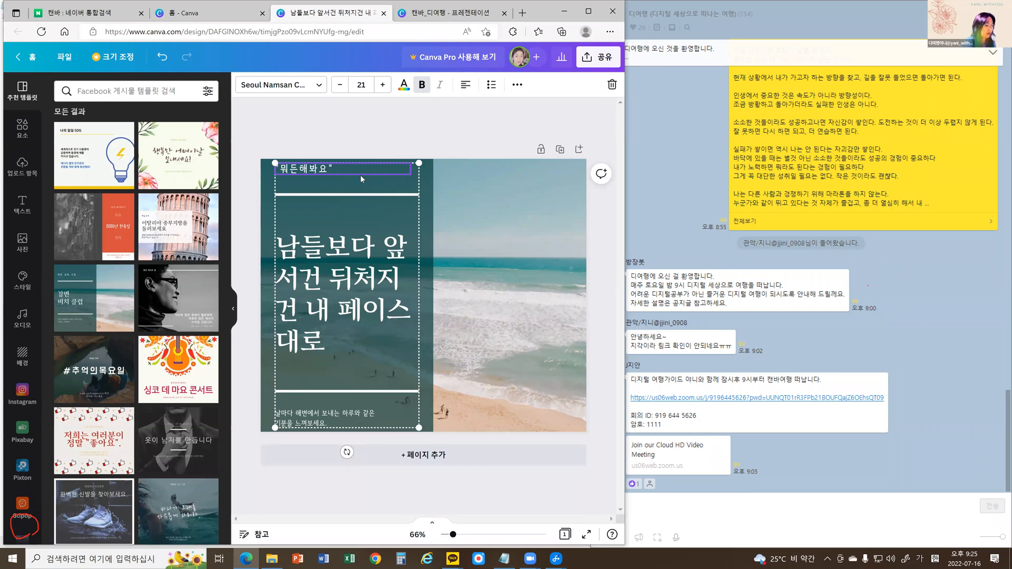
text( 판사 김동현 에세이)
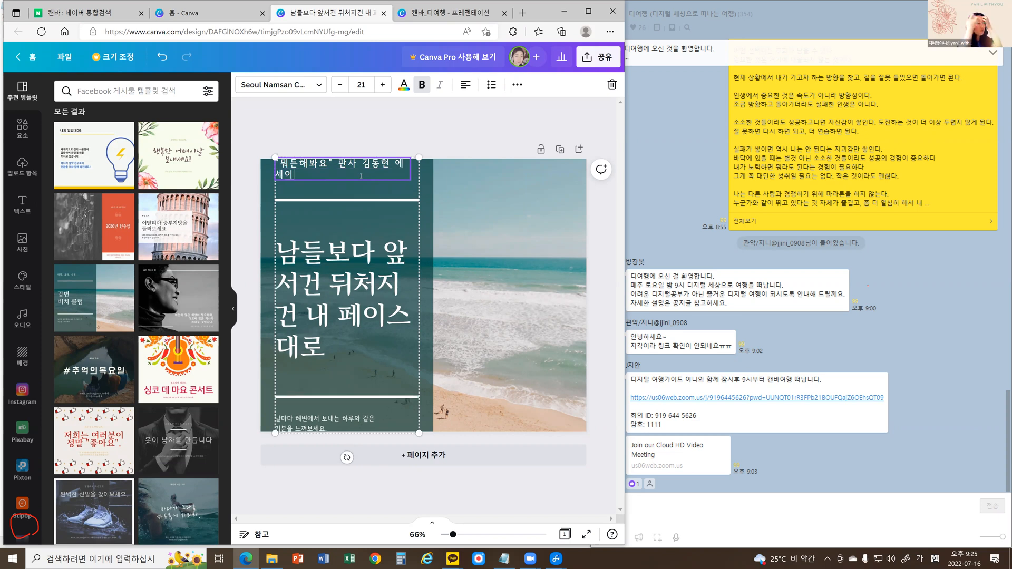
click(249, 212)
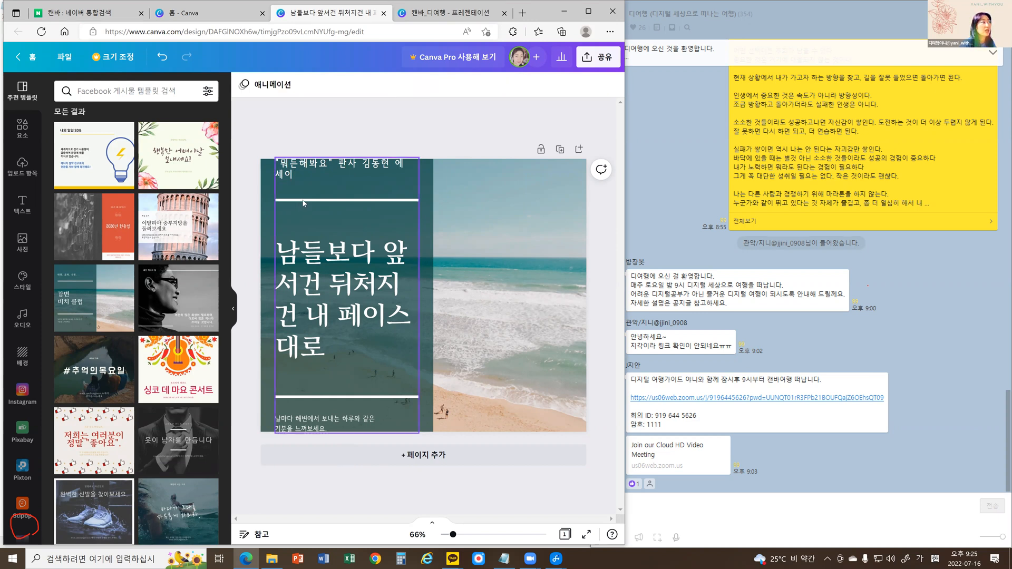
Move the grouped text block off the teal panel toward the lower-right area of the design.
click(302, 201)
drag(280, 238, 302, 206)
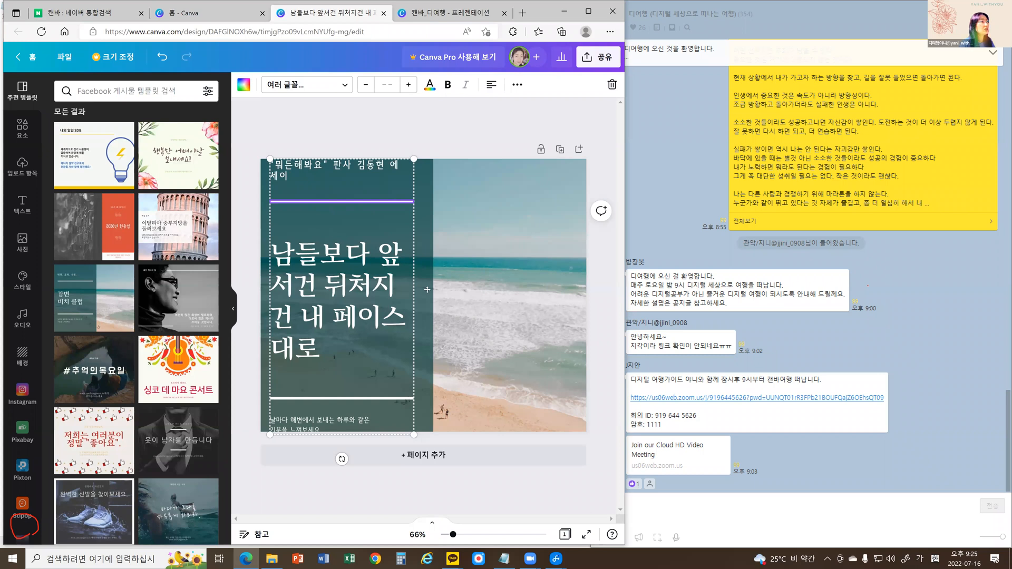
key(ctrl+z)
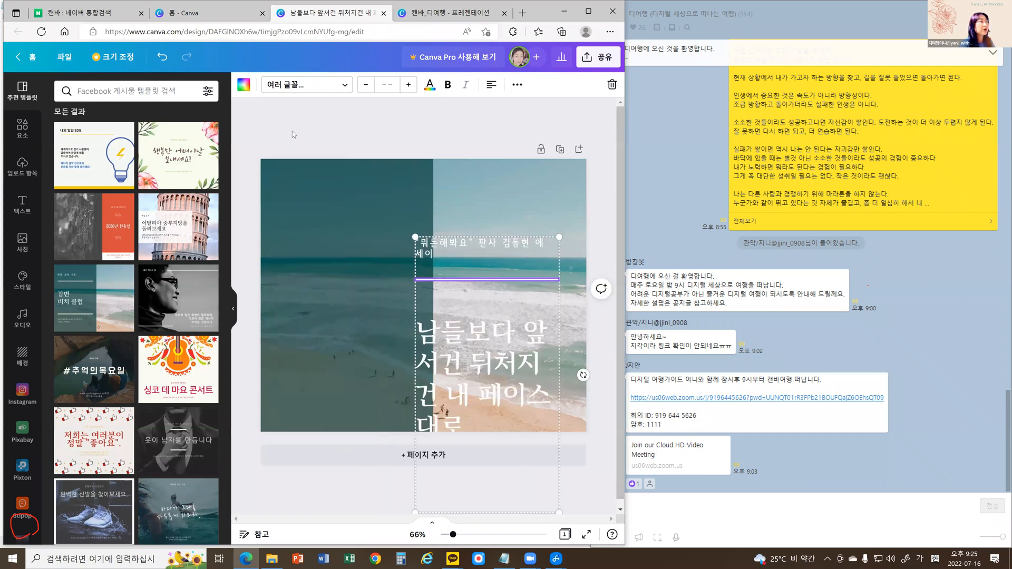
click(292, 131)
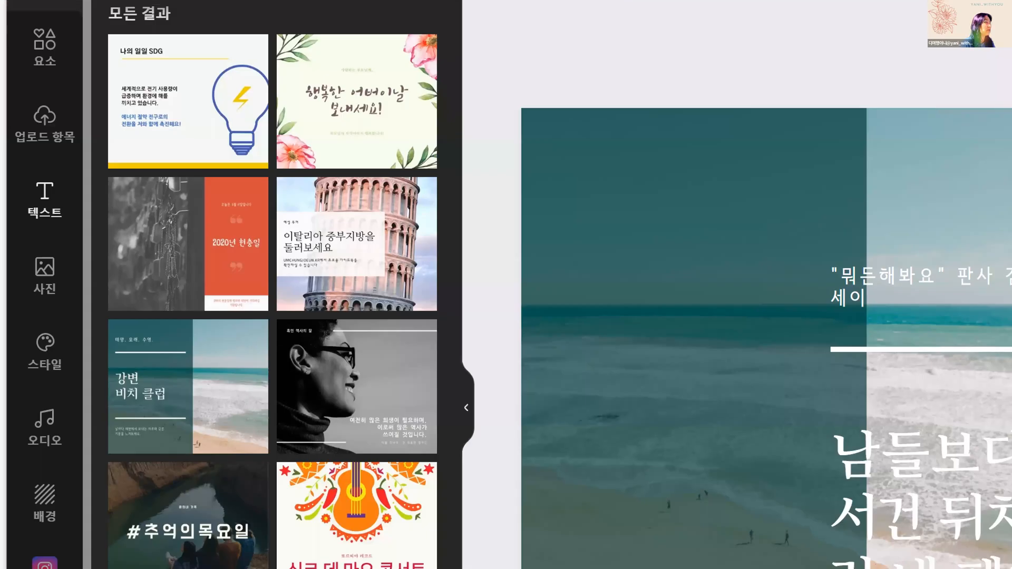
Add a subheading reading "남들보다 앞서건 뒤처지건 내 페이스대로" on the teal panel and enlarge it to font size 39.4.
mouse_move(28, 210)
mouse_down()
mouse_move(34, 231)
mouse_move(20, 217)
mouse_move(21, 186)
mouse_move(70, 172)
mouse_move(83, 204)
mouse_move(56, 243)
mouse_up()
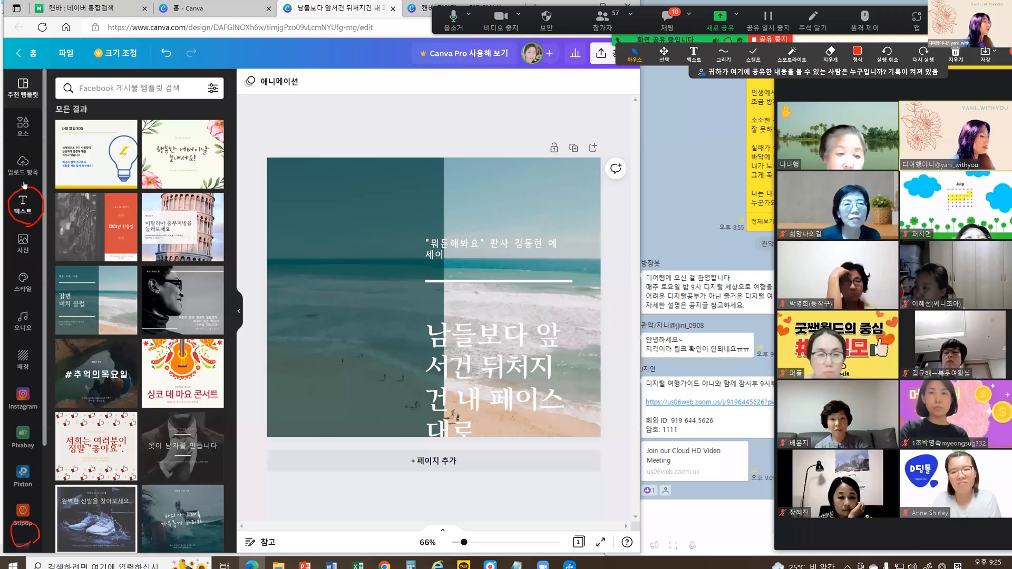
click(45, 200)
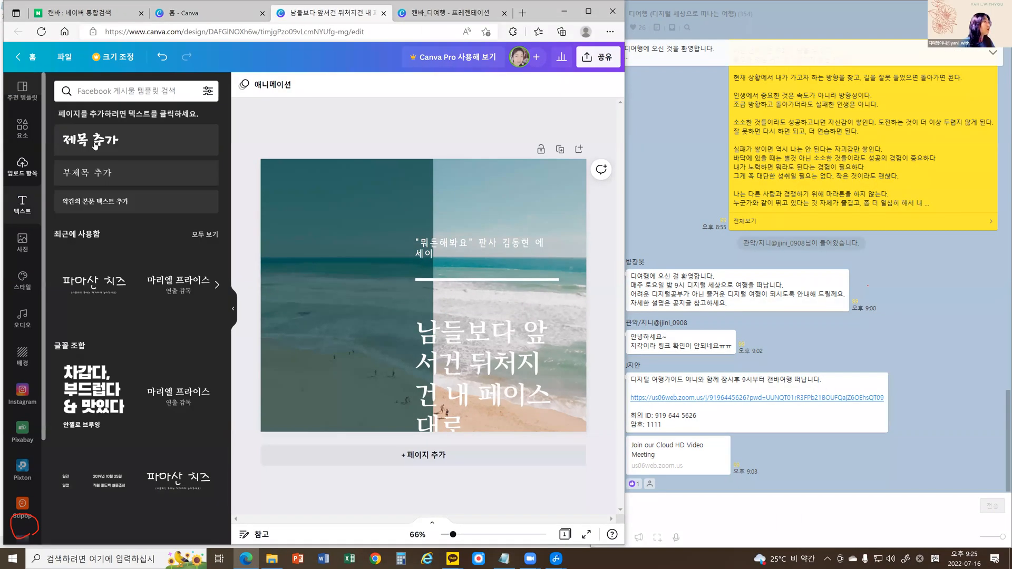
click(94, 174)
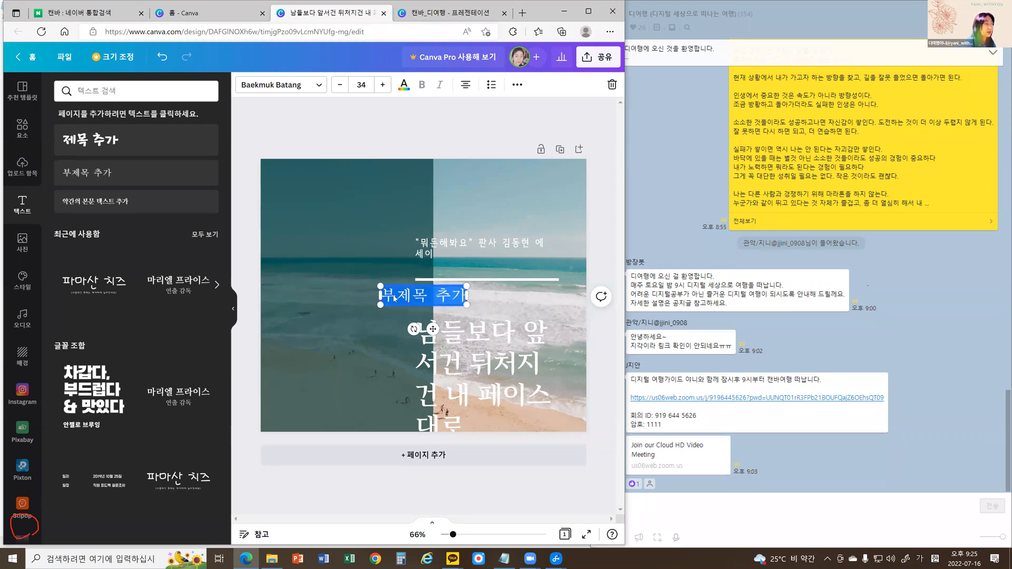
text(남들보다)
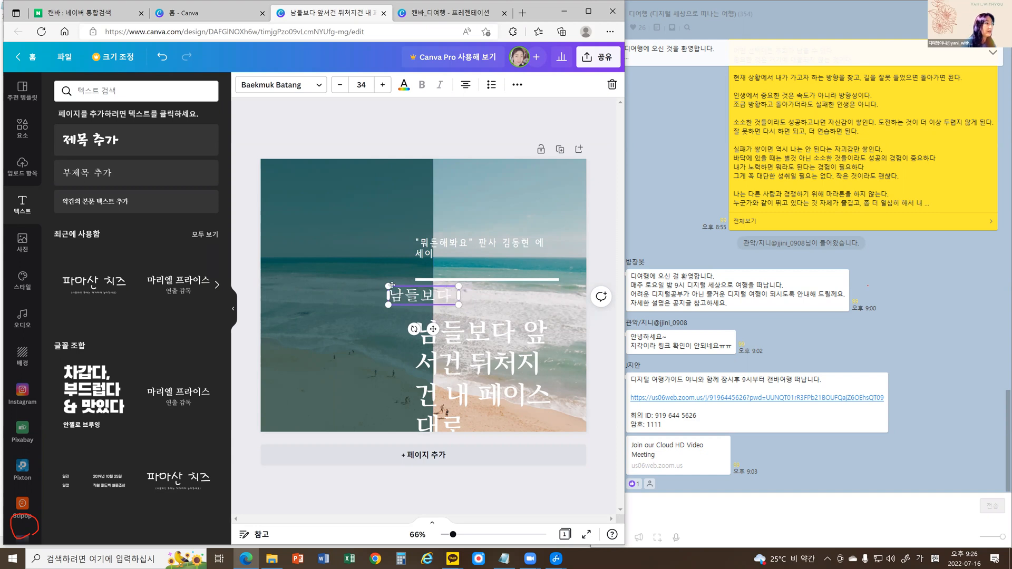
drag(395, 285, 297, 198)
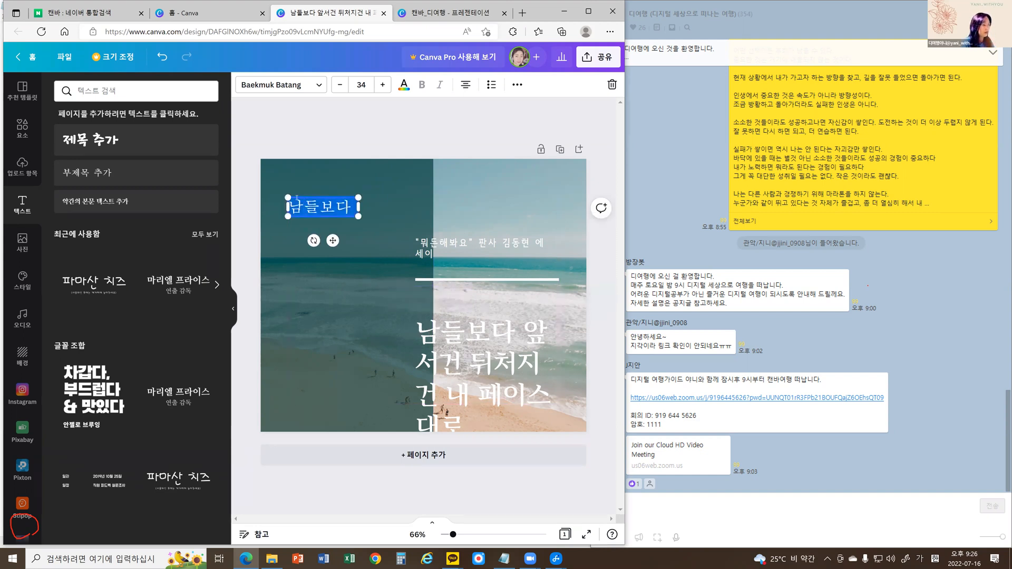
text(남들보다 앞서건 뒤처지건 내 페이스대로)
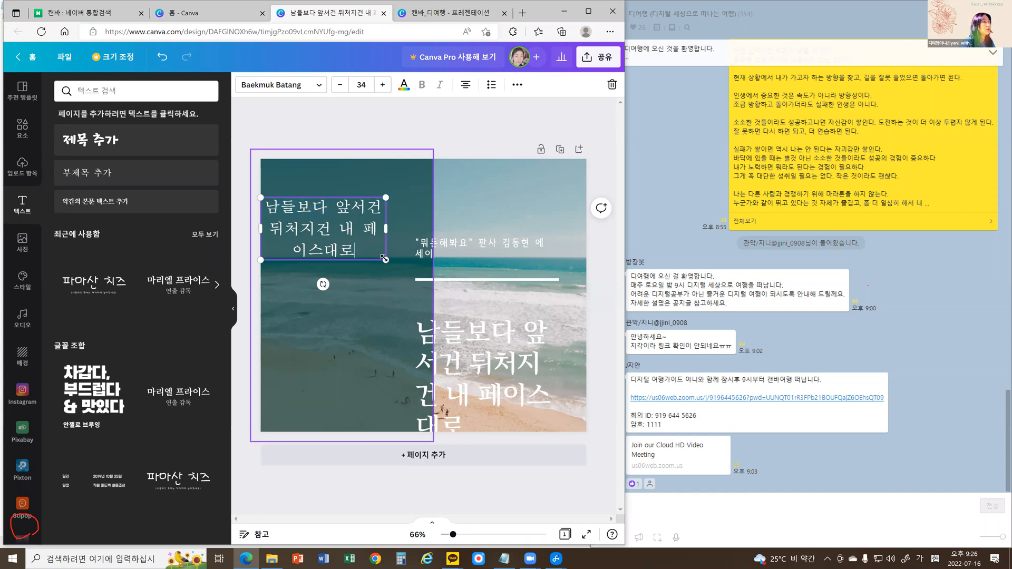
drag(386, 260, 406, 269)
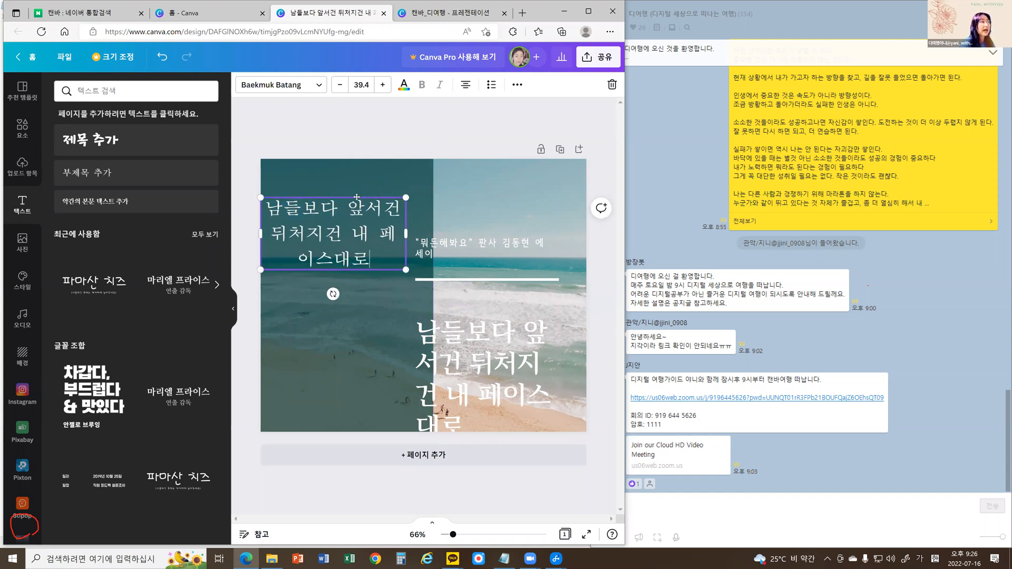
drag(357, 197, 369, 228)
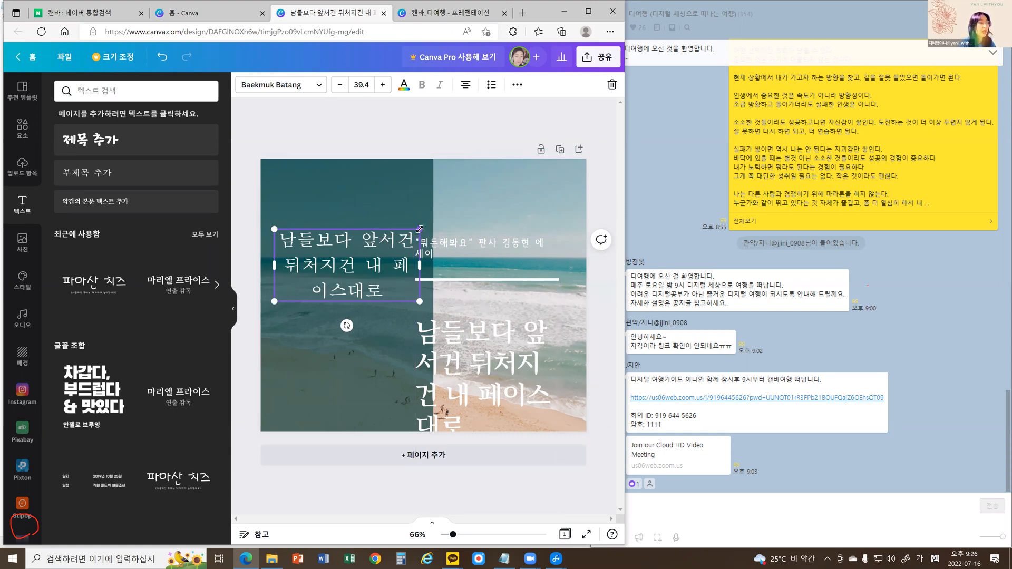
Delete the added subheading text box from the teal panel.
click(301, 220)
click(304, 244)
key(Delete)
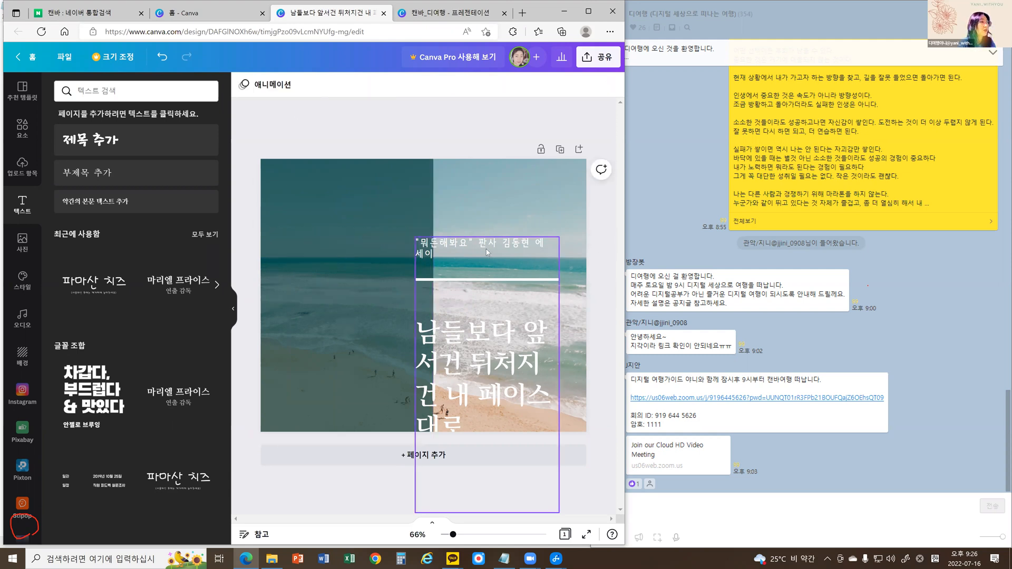
Move the grouped text block back onto the teal panel and ungroup it.
drag(486, 249, 341, 170)
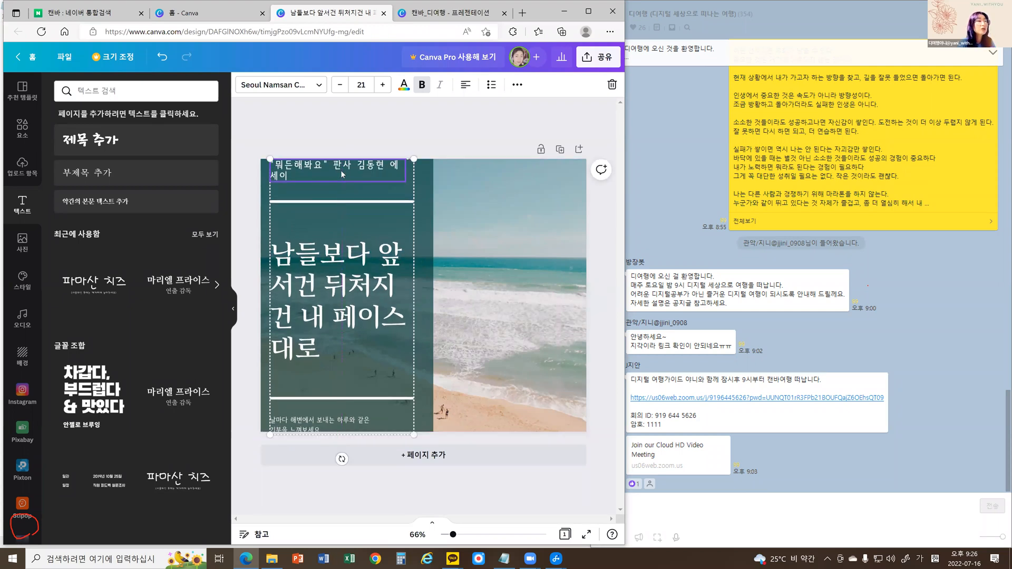
right_click(340, 169)
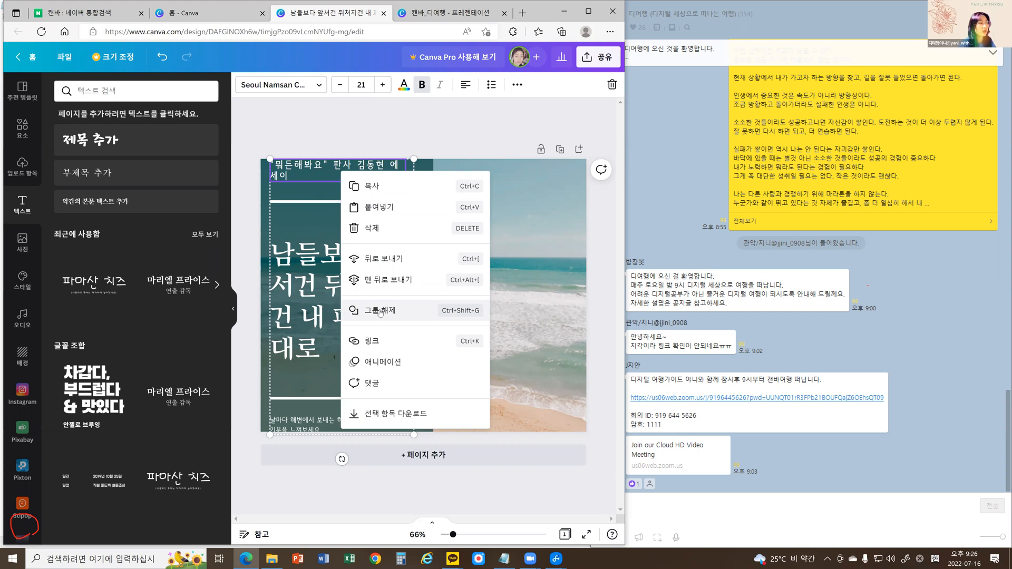
click(398, 313)
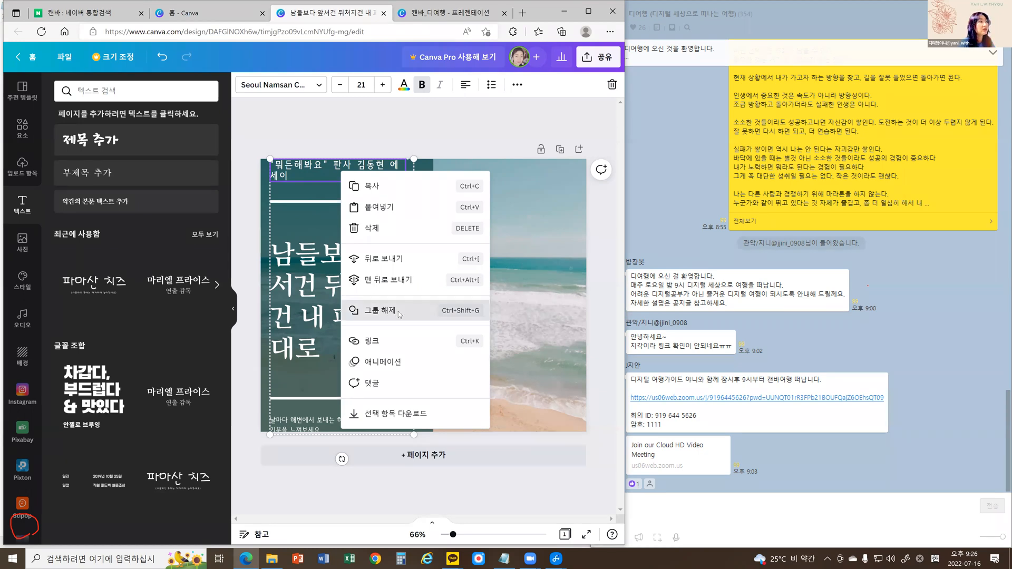
click(292, 135)
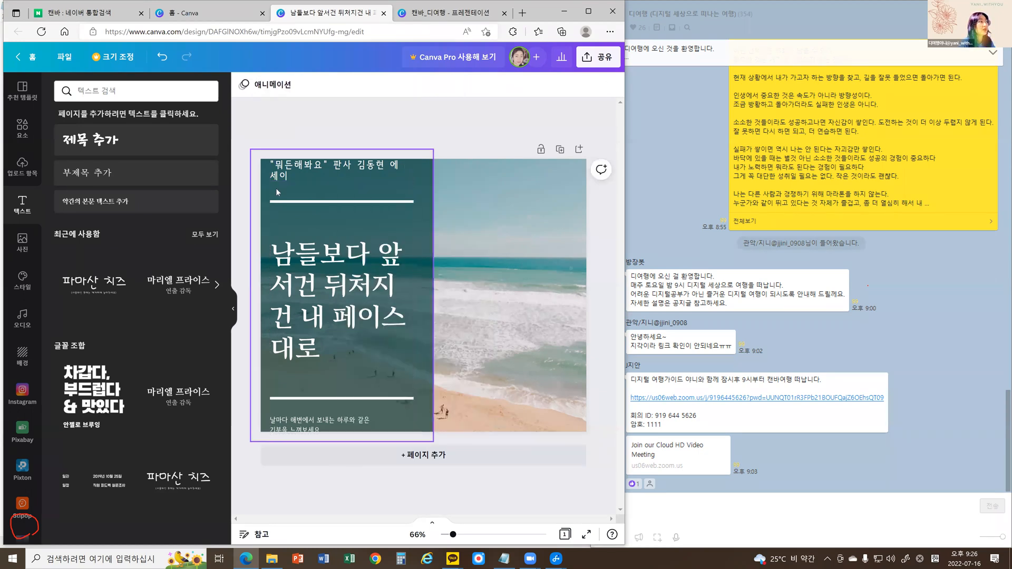
Move the large heading up closer to the upper white line.
click(278, 175)
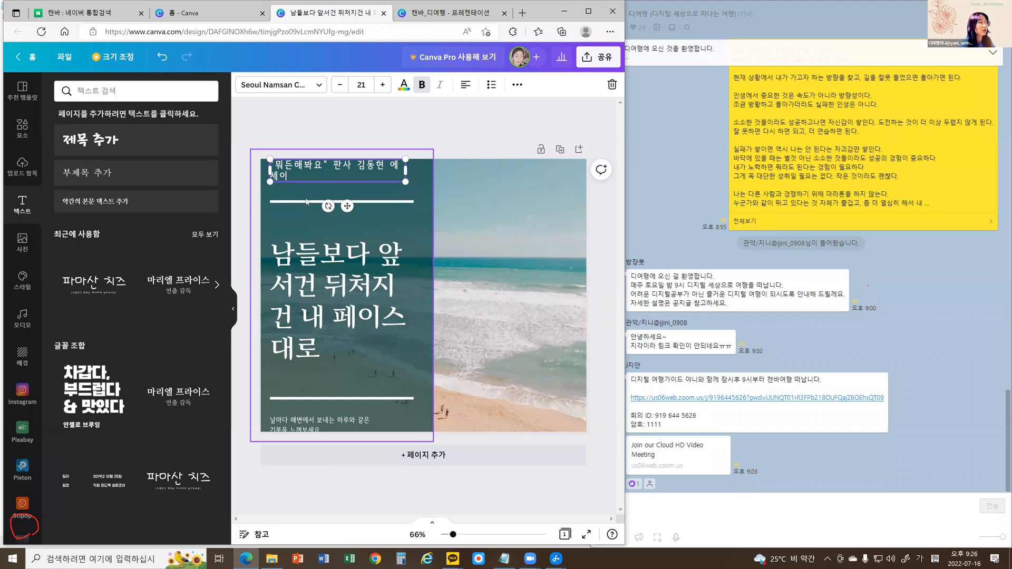
click(301, 217)
click(308, 258)
key(Up)
key(Up)
key(Up)
key(Up)
key(Up)
key(Up)
key(Up)
key(Up)
key(Up)
key(Up)
key(Up)
key(Up)
key(Up)
key(Up)
key(Up)
key(Up)
key(Up)
key(Up)
key(Up)
key(Up)
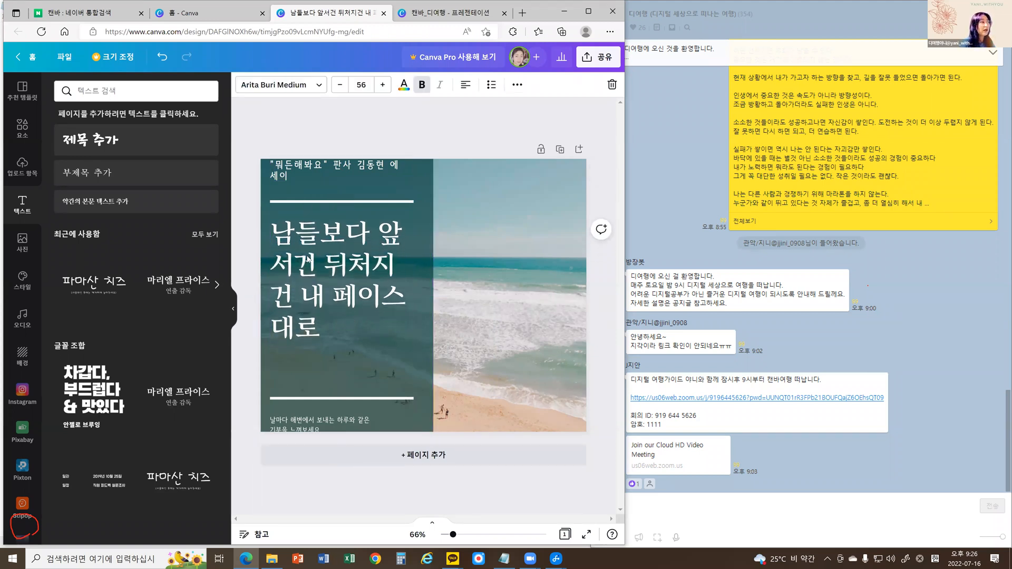
Raise the lower white line slightly and delete the small beach caption beneath it.
click(306, 398)
key(shift+Up)
key(shift+Up)
key(shift+Up)
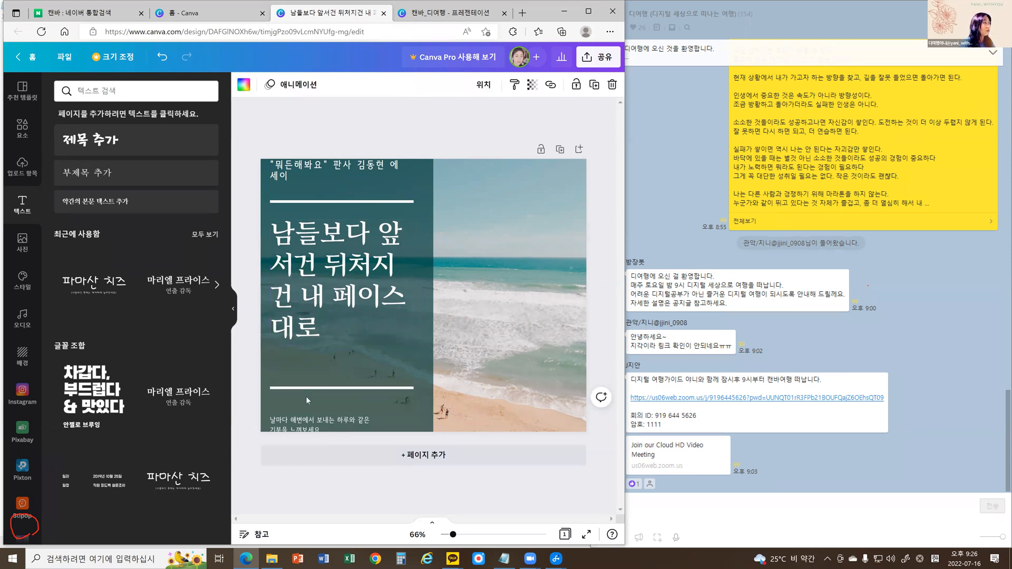
click(309, 428)
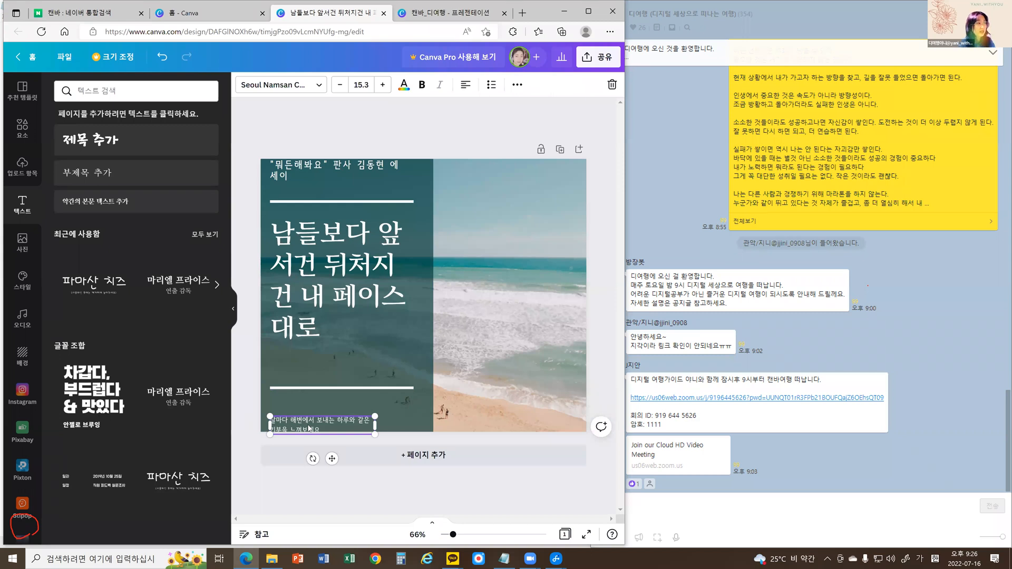
key(Delete)
click(325, 389)
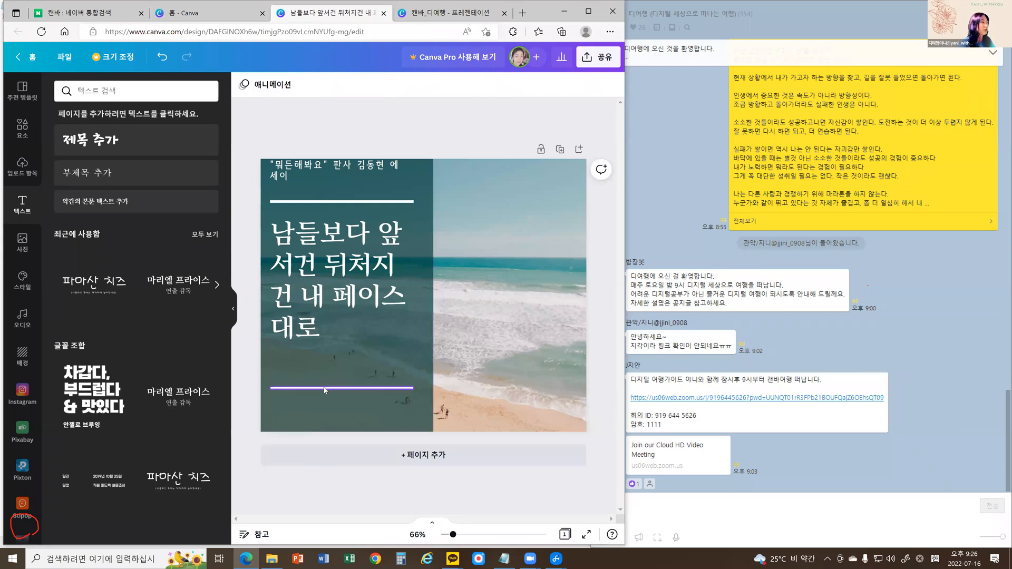
Lower the large heading toward the lower white line and bring the upper white line down to just above the heading.
click(330, 298)
drag(330, 298, 329, 317)
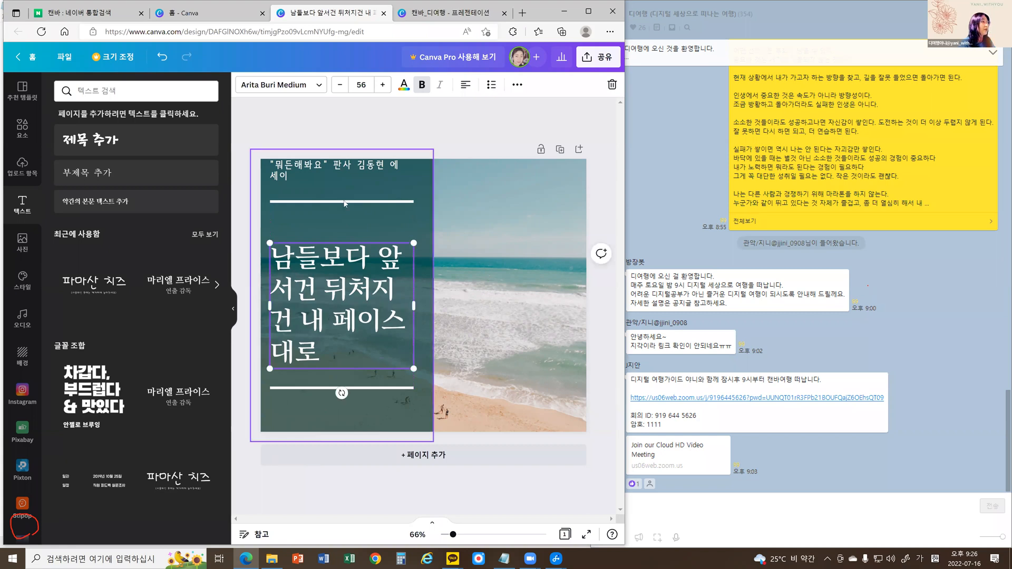
drag(345, 202, 344, 228)
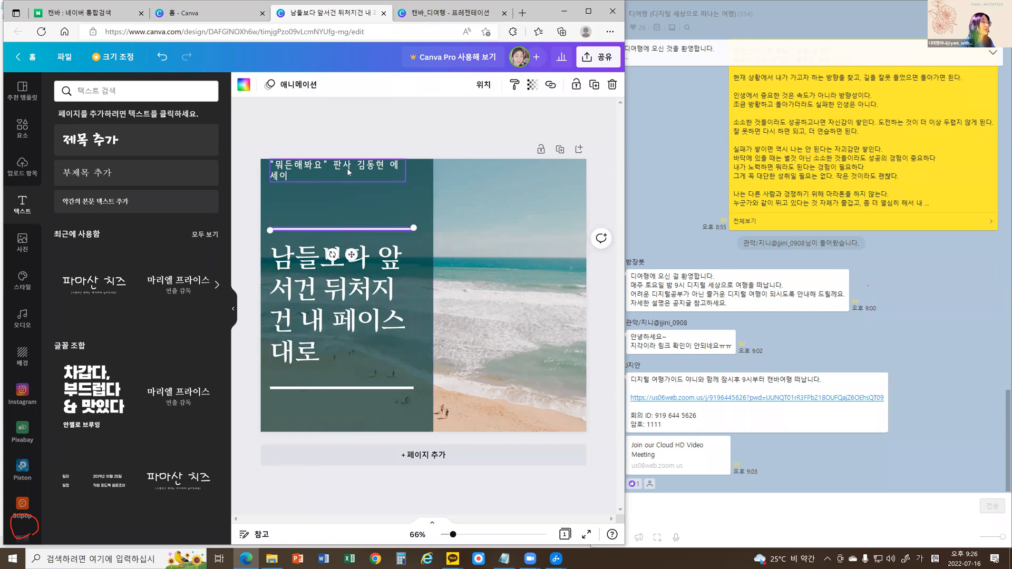
Move the essay title text down to just above the upper white line and widen its box to fit on one line.
drag(347, 170, 423, 198)
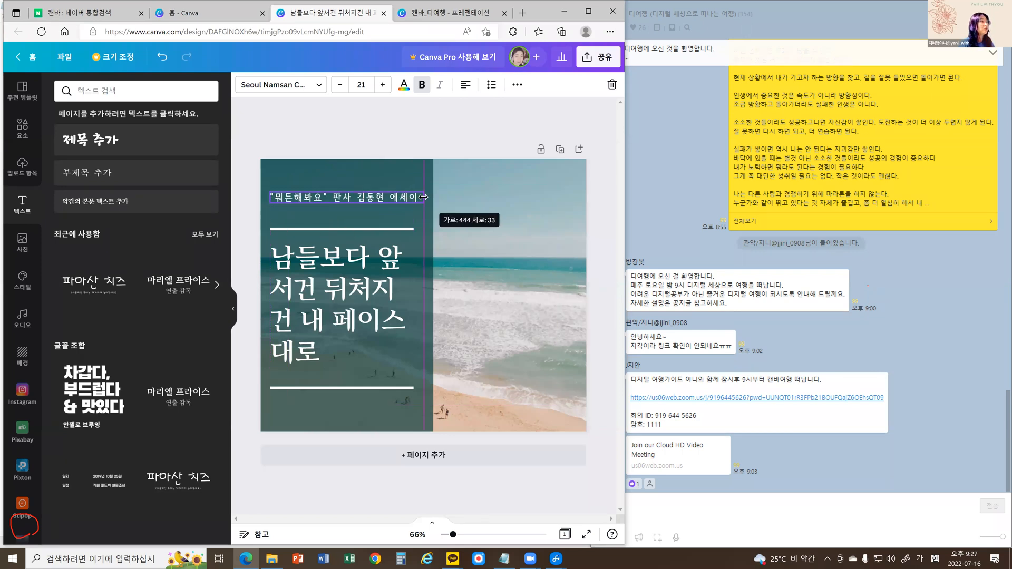
click(379, 200)
drag(379, 202, 379, 202)
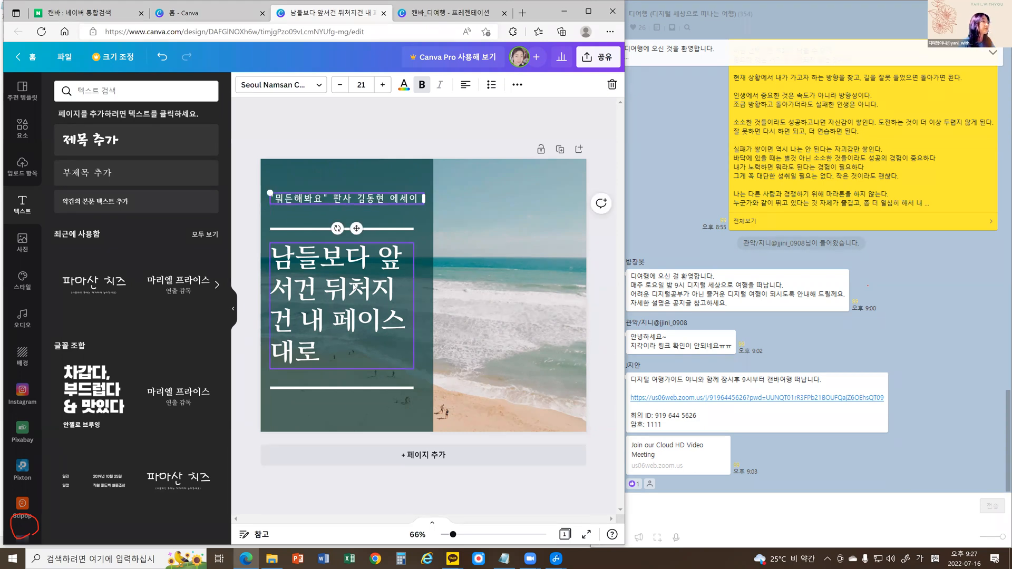
Select the large heading and mark its font, font size, text colour, bold and italic options with red annotations.
click(354, 289)
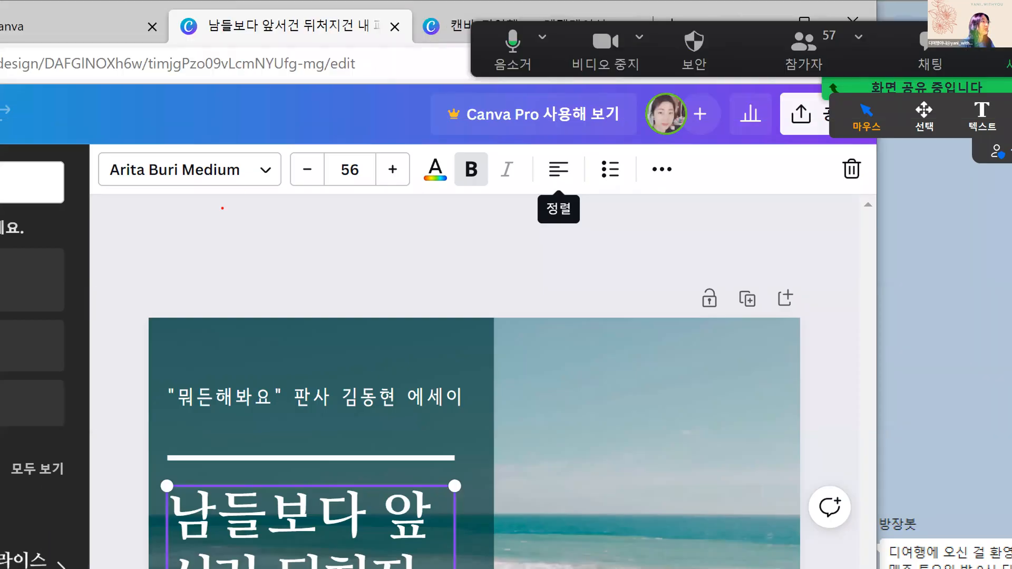
mouse_move(223, 208)
mouse_down()
mouse_move(196, 212)
mouse_move(155, 143)
mouse_move(179, 128)
mouse_move(212, 130)
mouse_move(237, 163)
mouse_move(215, 213)
mouse_up()
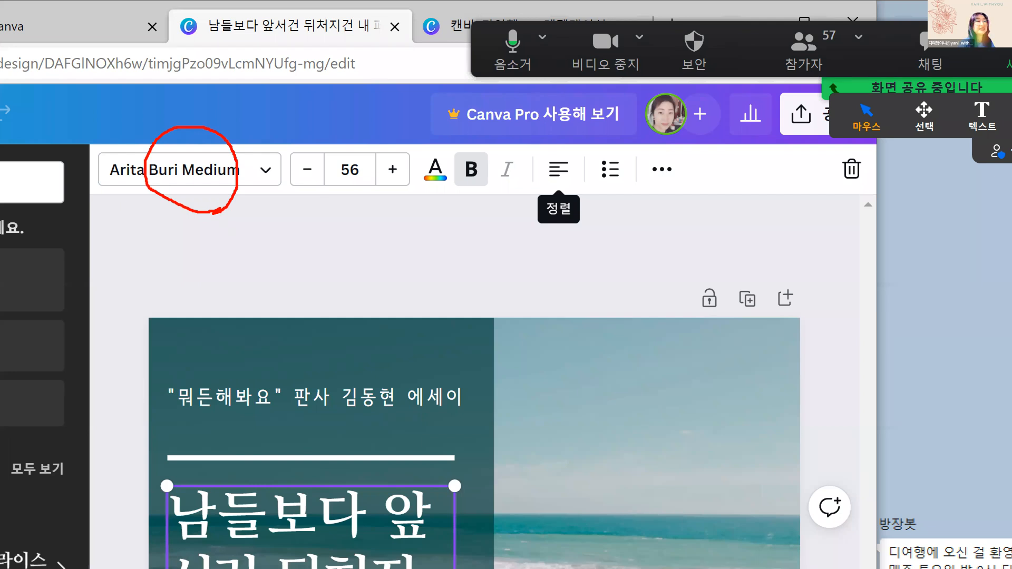
mouse_move(299, 179)
mouse_down()
mouse_move(405, 182)
mouse_move(441, 205)
mouse_move(454, 200)
mouse_move(449, 160)
mouse_move(432, 146)
mouse_move(415, 153)
mouse_move(411, 181)
mouse_move(420, 188)
mouse_move(477, 179)
mouse_move(479, 232)
mouse_up()
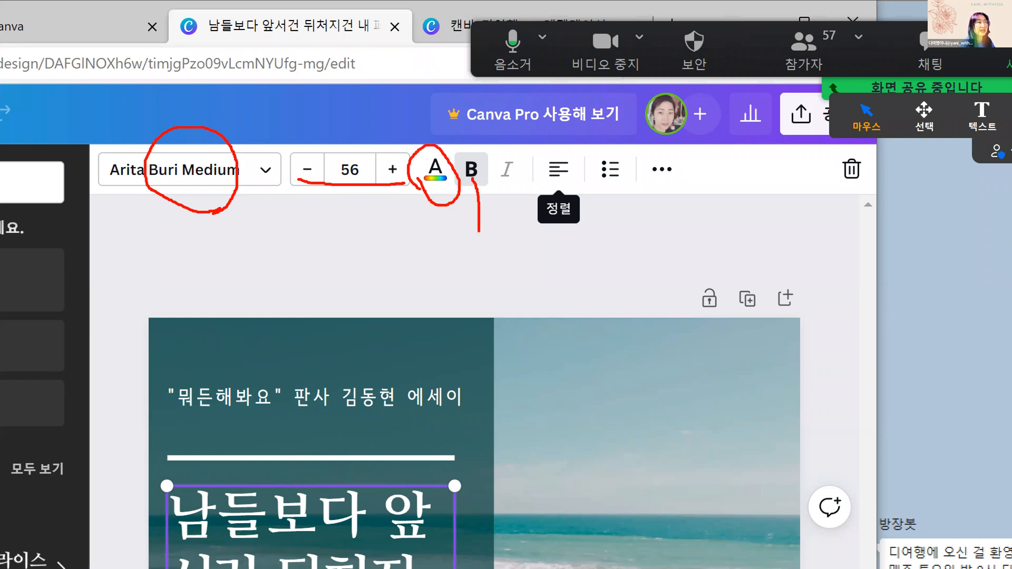
mouse_move(512, 162)
mouse_down()
mouse_move(491, 179)
mouse_move(524, 176)
mouse_move(504, 188)
mouse_up()
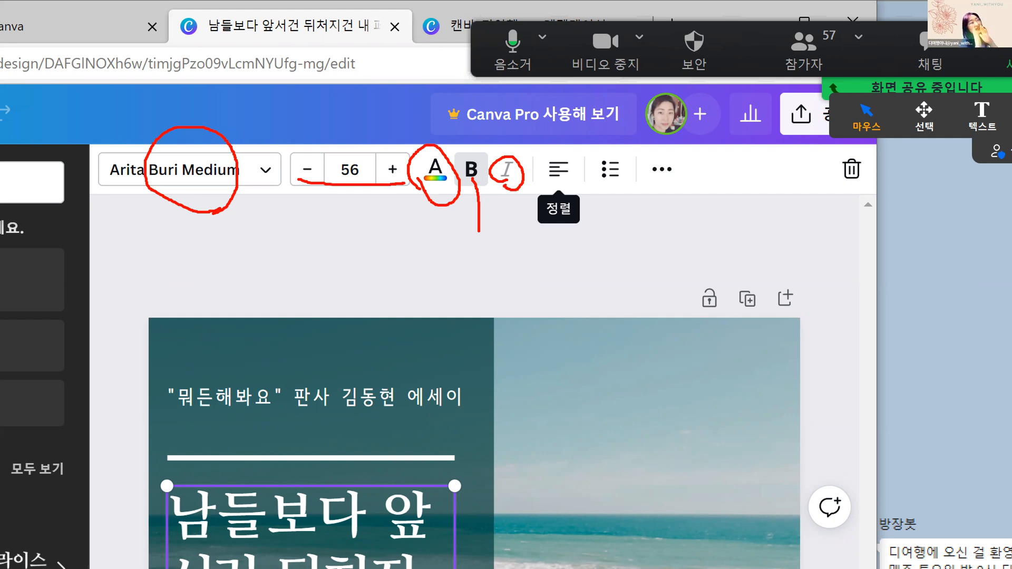
Circle the alignment option in red and sketch left-, centre- and right-aligned text examples below it.
mouse_move(557, 184)
mouse_down()
mouse_move(525, 206)
mouse_move(593, 236)
mouse_move(561, 184)
mouse_move(531, 176)
mouse_up()
drag(528, 239, 522, 336)
mouse_move(529, 253)
mouse_down()
mouse_move(543, 254)
mouse_move(540, 282)
mouse_up()
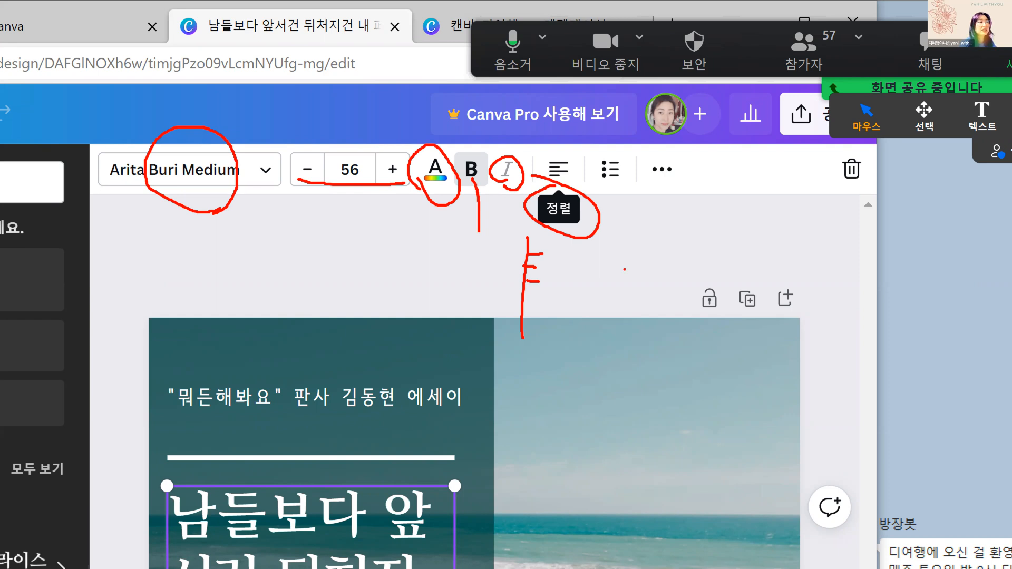
mouse_move(606, 241)
mouse_down()
mouse_move(604, 333)
mouse_move(694, 304)
mouse_move(695, 242)
mouse_move(591, 236)
mouse_up()
mouse_move(628, 268)
mouse_down()
mouse_move(656, 268)
mouse_move(630, 295)
mouse_move(652, 297)
mouse_up()
mouse_move(738, 229)
mouse_down()
mouse_move(822, 359)
mouse_move(841, 286)
mouse_move(732, 229)
mouse_move(868, 255)
mouse_up()
drag(765, 286, 846, 285)
drag(779, 325, 836, 327)
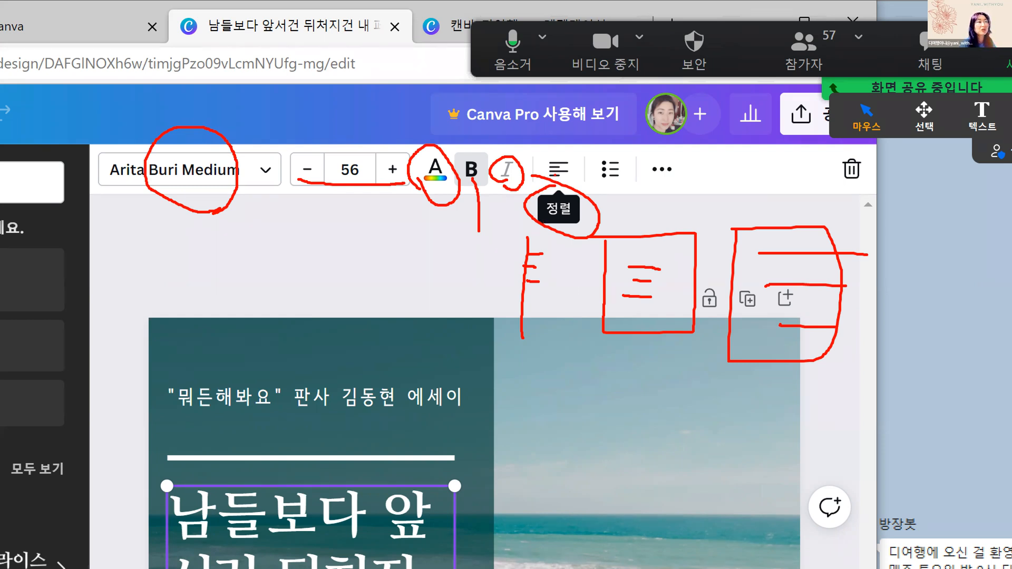
Mark the list, more-options and delete controls in red, and leave the magnified annotation view.
mouse_move(613, 192)
mouse_down()
mouse_move(595, 150)
mouse_move(637, 177)
mouse_move(612, 193)
mouse_up()
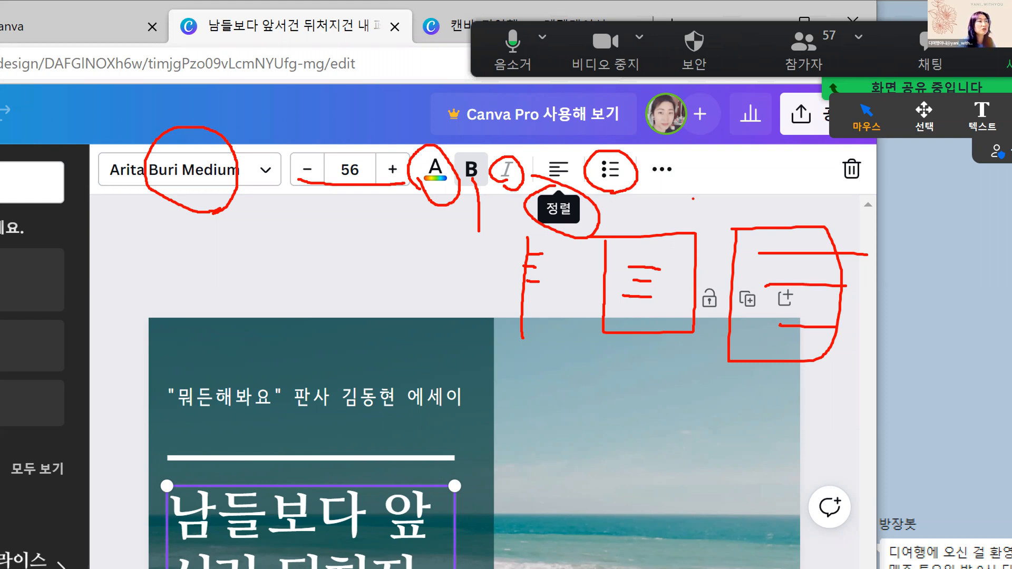
mouse_move(649, 175)
mouse_down()
mouse_move(691, 154)
mouse_move(690, 141)
mouse_move(650, 154)
mouse_move(647, 180)
mouse_up()
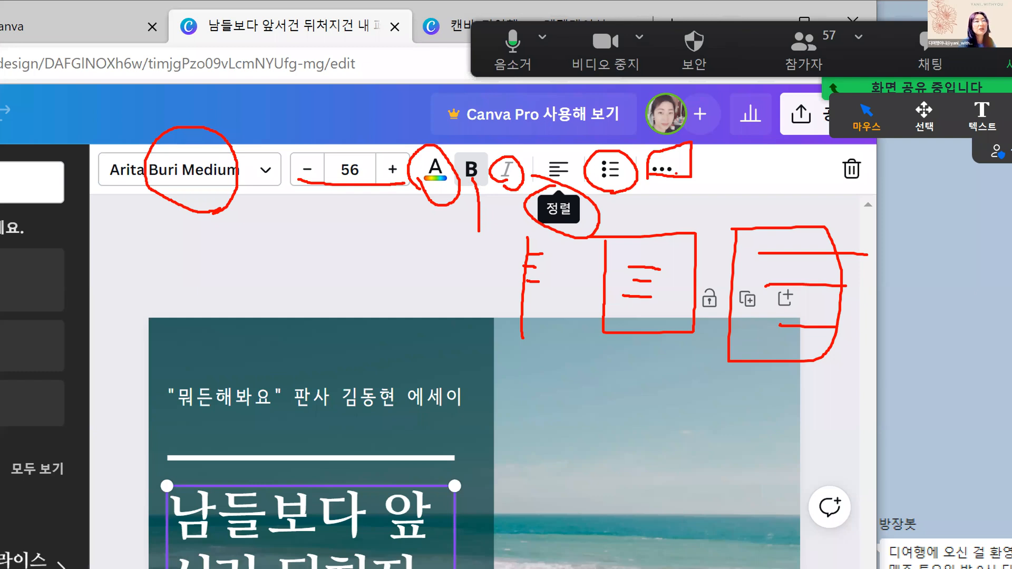
mouse_move(857, 199)
mouse_down()
mouse_move(825, 177)
mouse_move(835, 163)
mouse_move(874, 160)
mouse_move(884, 178)
mouse_move(854, 197)
mouse_up()
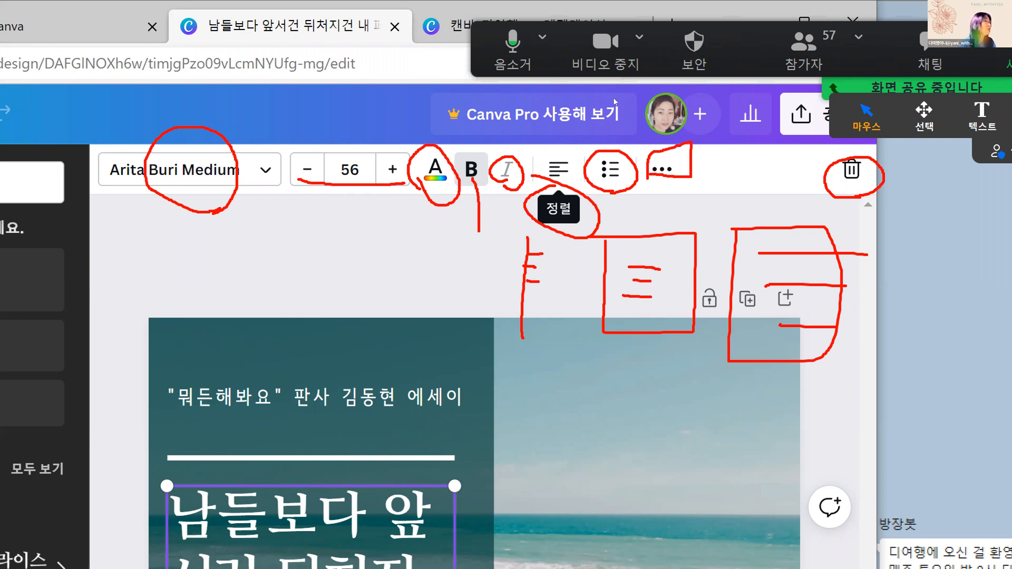
key(Escape)
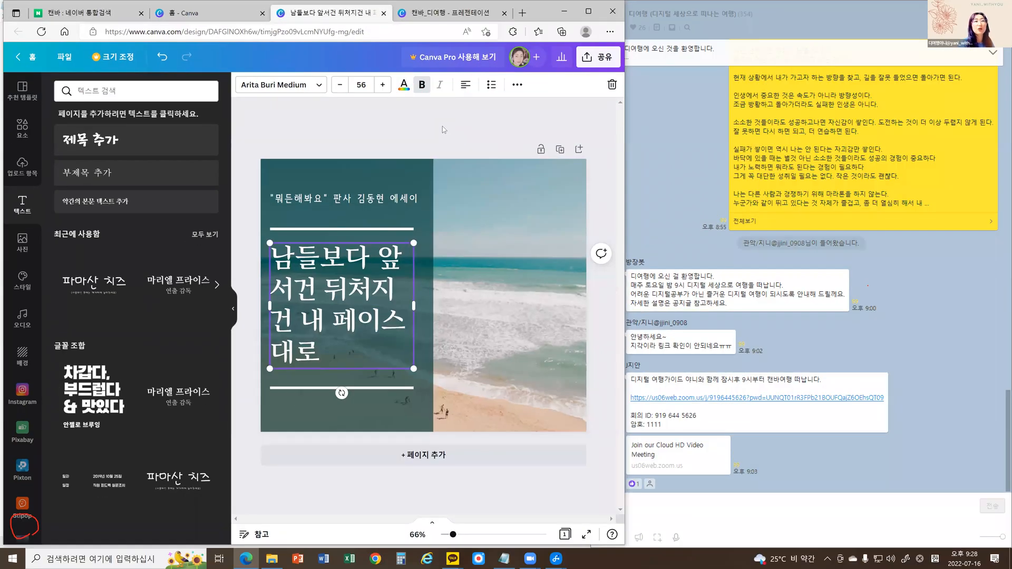
Centre-align the large heading and insert line breaks before "앞서건" and before "내 페이스대로".
click(466, 85)
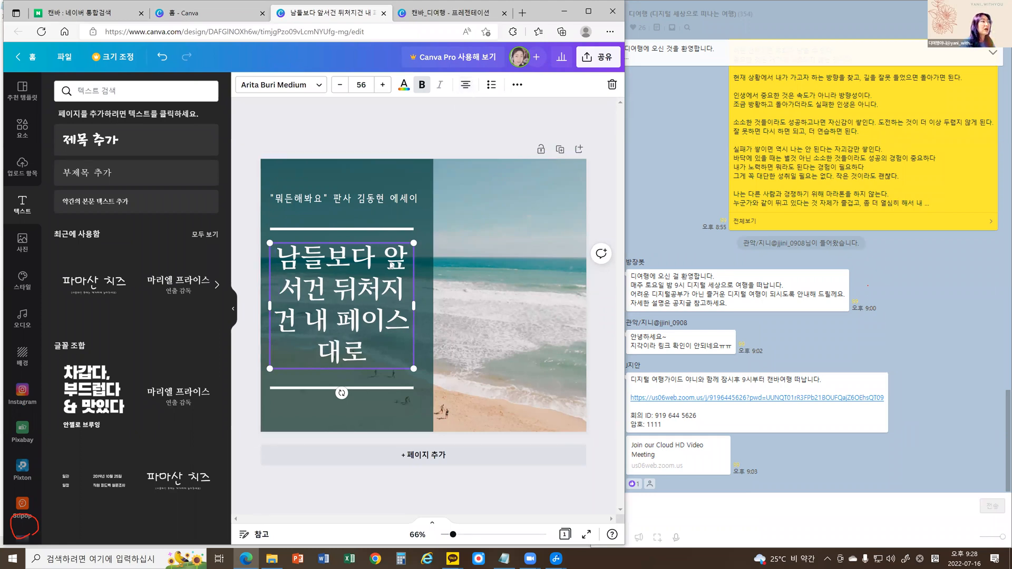
double_click(392, 265)
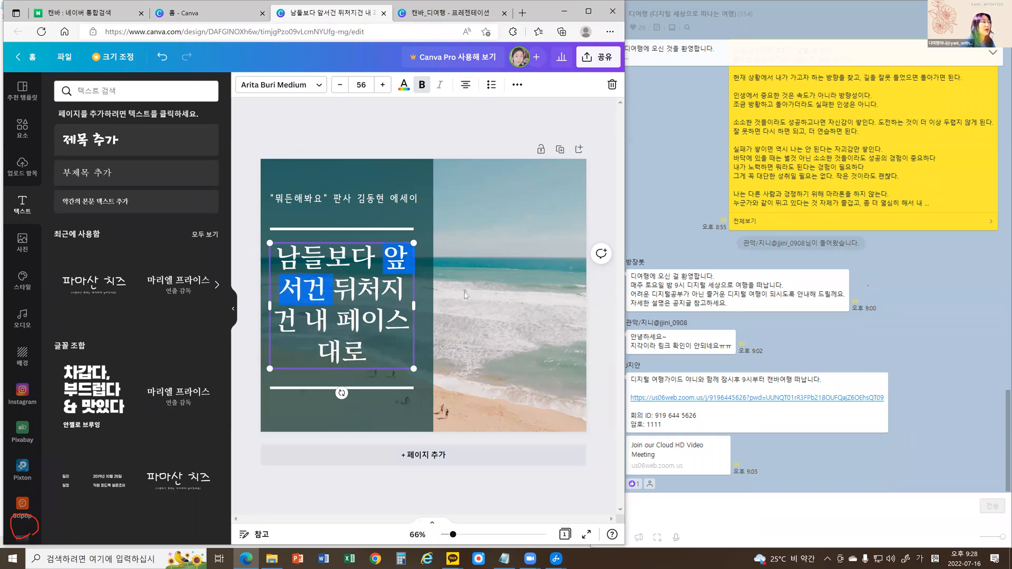
key(Left)
key(Return)
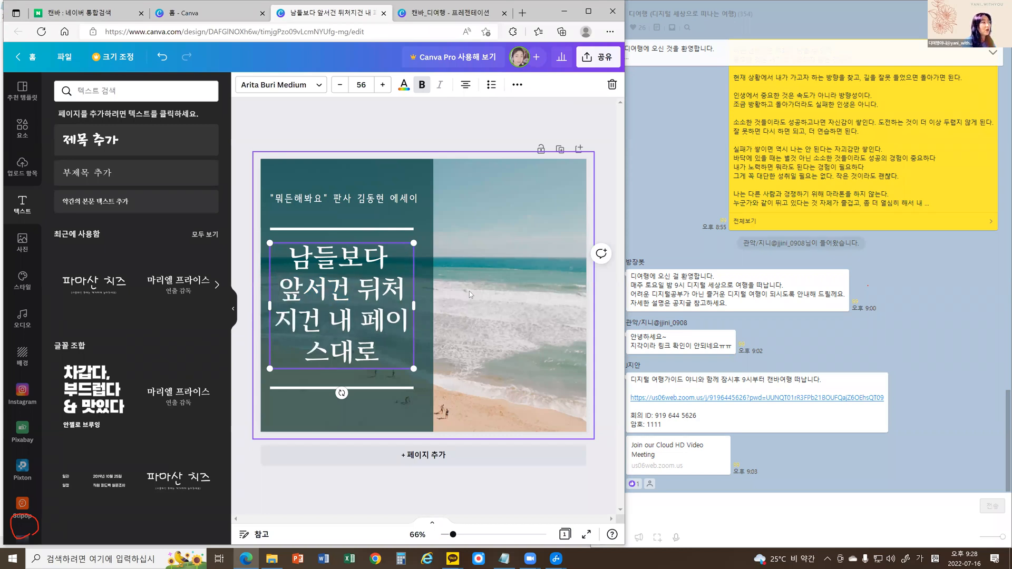
key(Right)
key(Down)
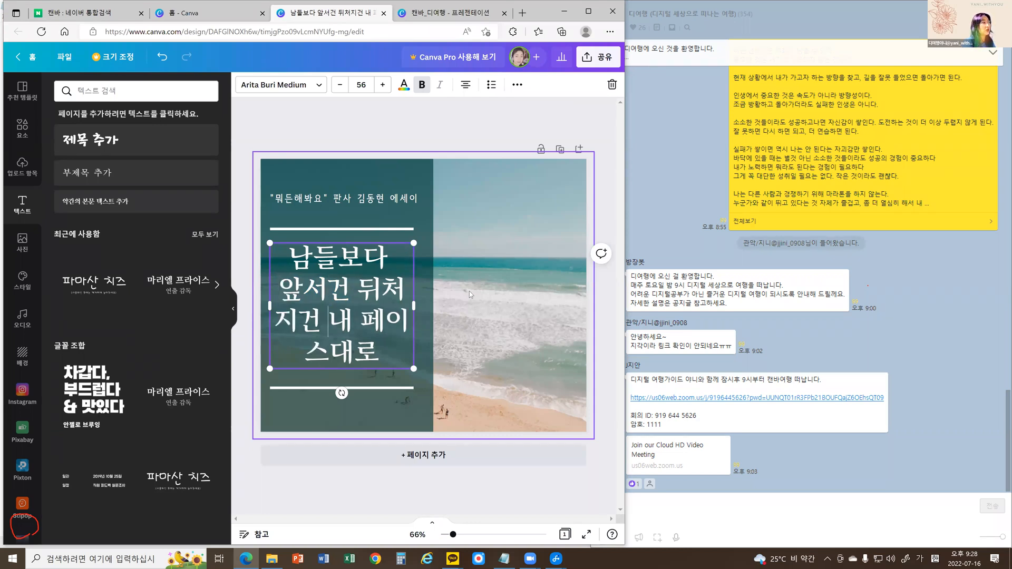
key(Return)
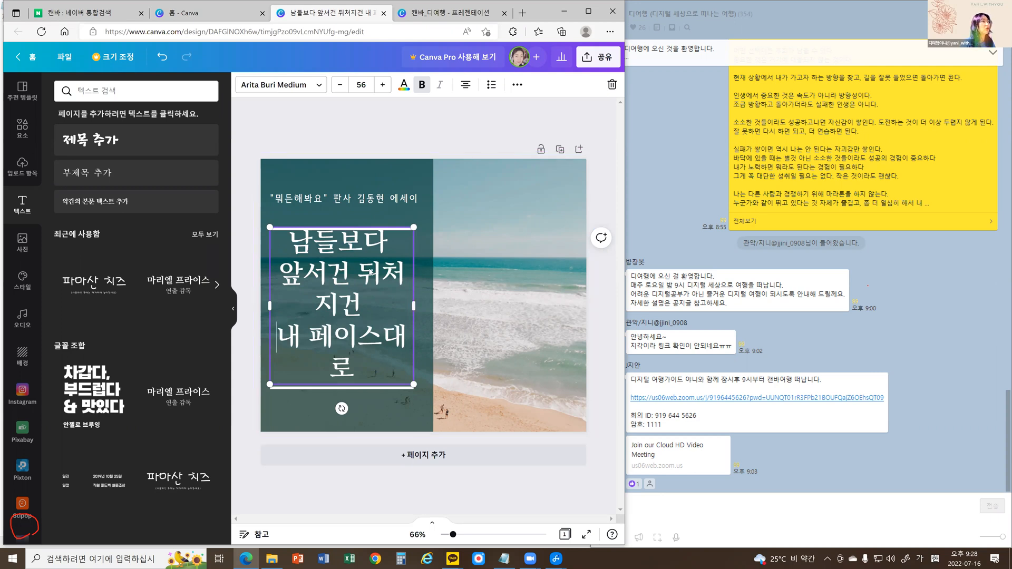
Reduce the large heading's font size to 45 so each phrase fits on one line.
click(339, 88)
click(340, 88)
click(339, 88)
click(340, 88)
click(340, 89)
click(339, 89)
click(340, 88)
click(340, 88)
click(339, 87)
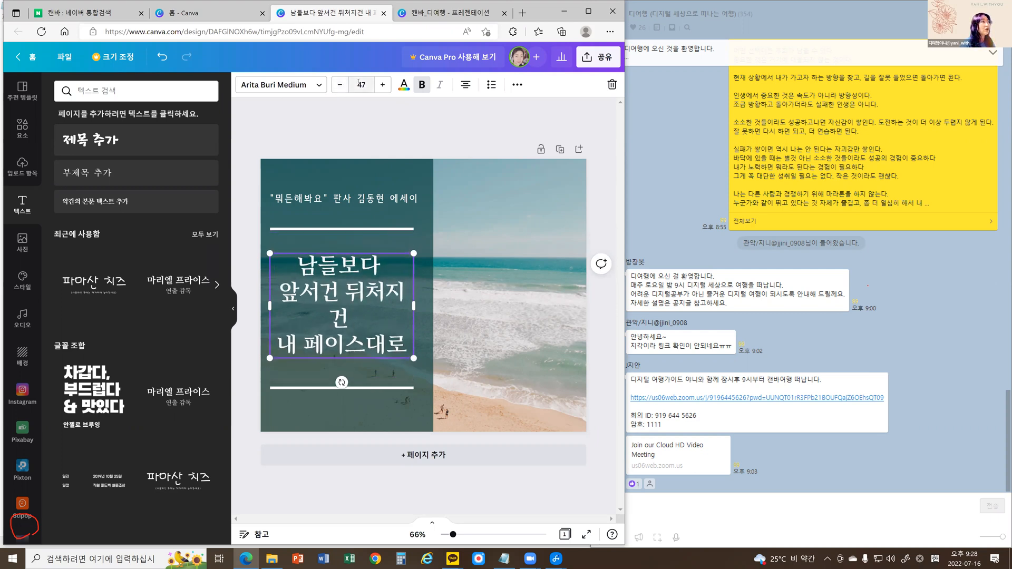
click(359, 84)
text(45)
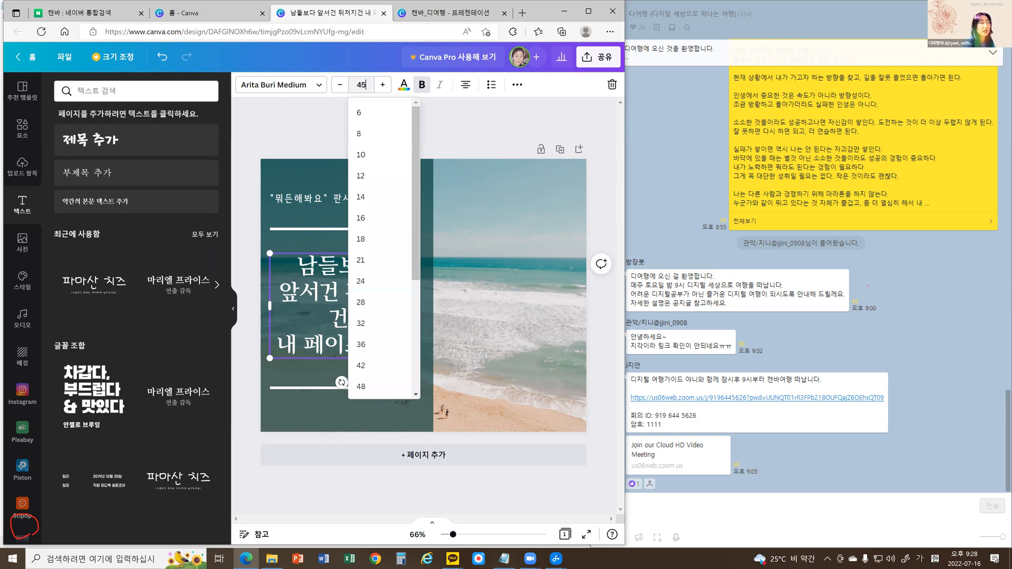
key(Return)
click(353, 132)
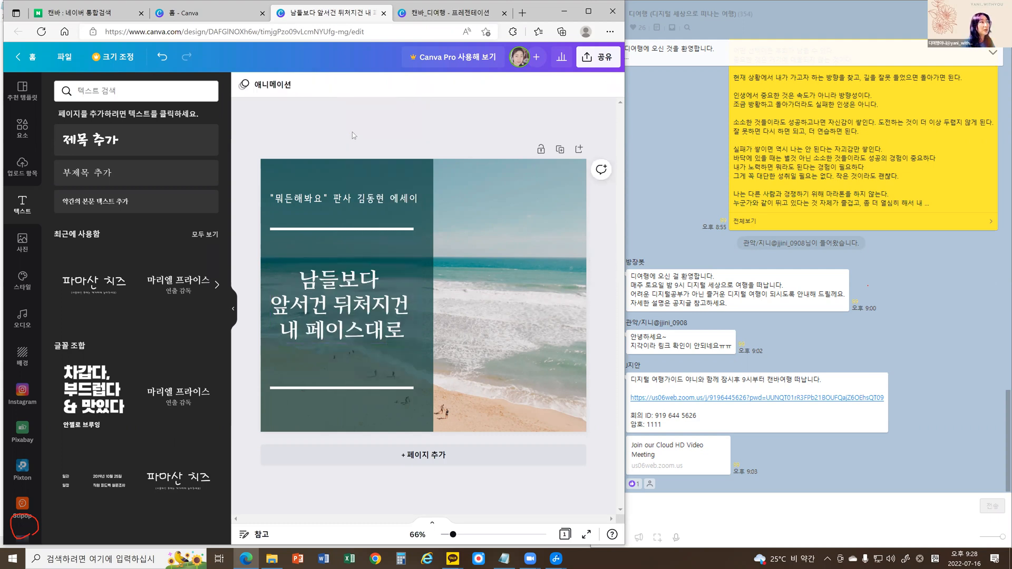
Set the large heading's letter spacing to 1 and its line spacing to 1.85.
click(371, 318)
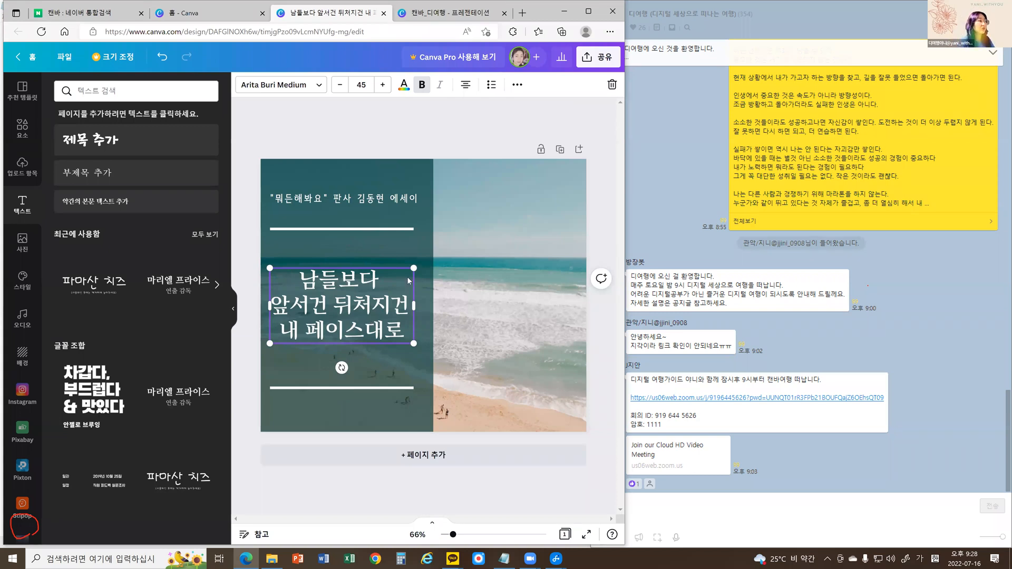
click(517, 87)
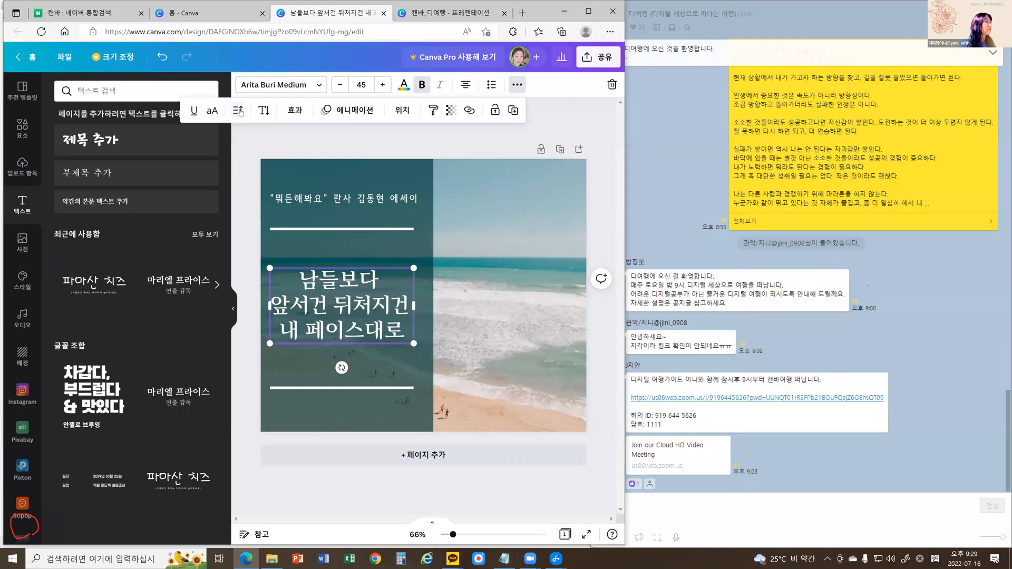
click(238, 119)
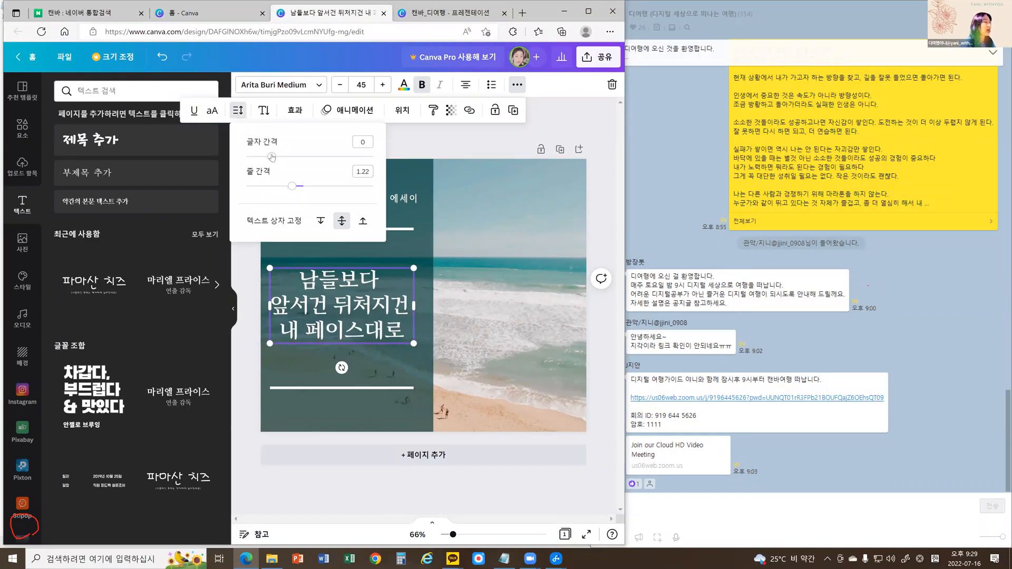
mouse_move(272, 158)
mouse_down()
mouse_move(343, 178)
mouse_move(273, 177)
mouse_up()
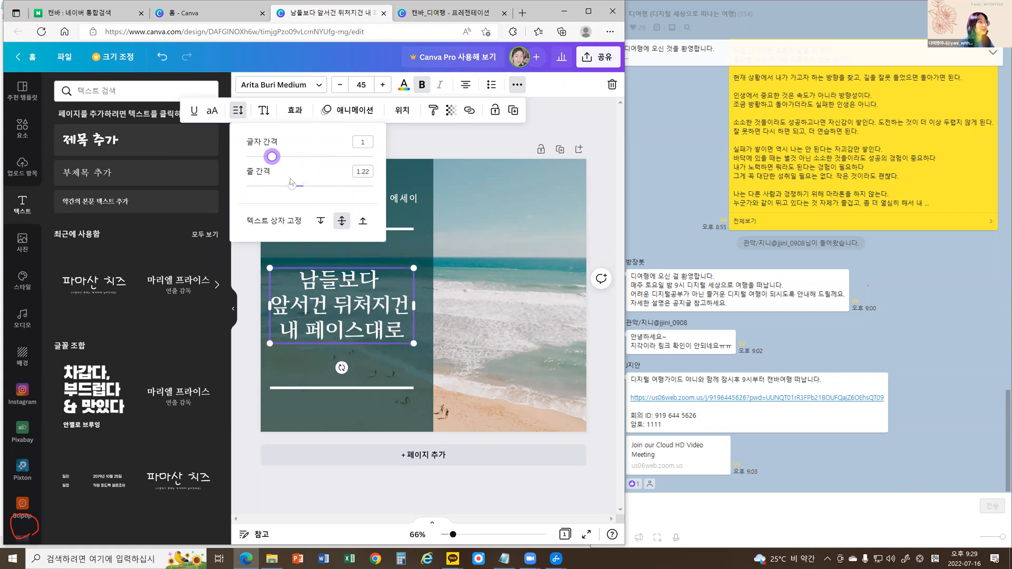
drag(293, 187, 333, 191)
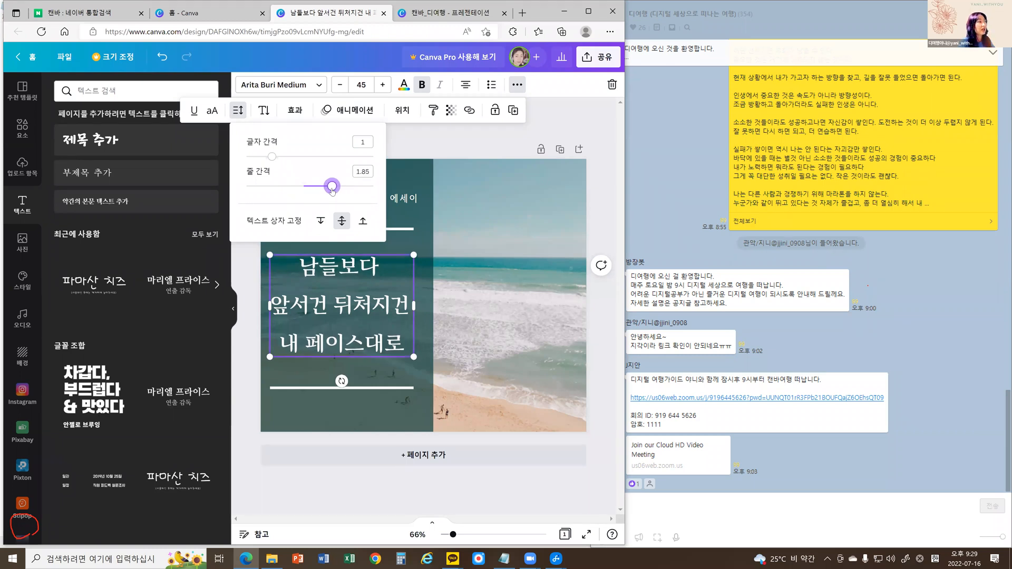
click(394, 137)
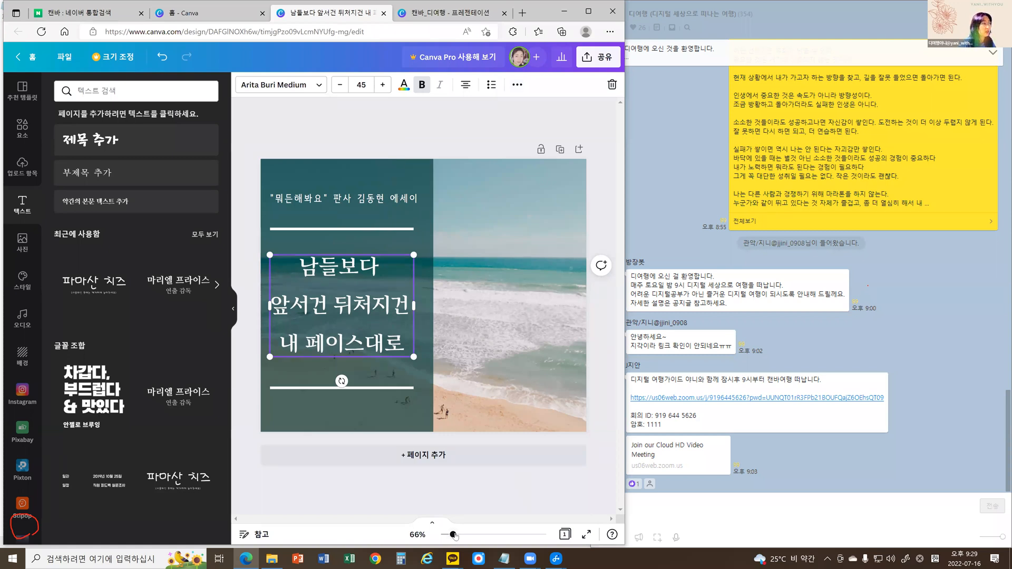
Replace the beach background with the recently used photo of yellow flowers against a blue sky.
drag(454, 535, 456, 535)
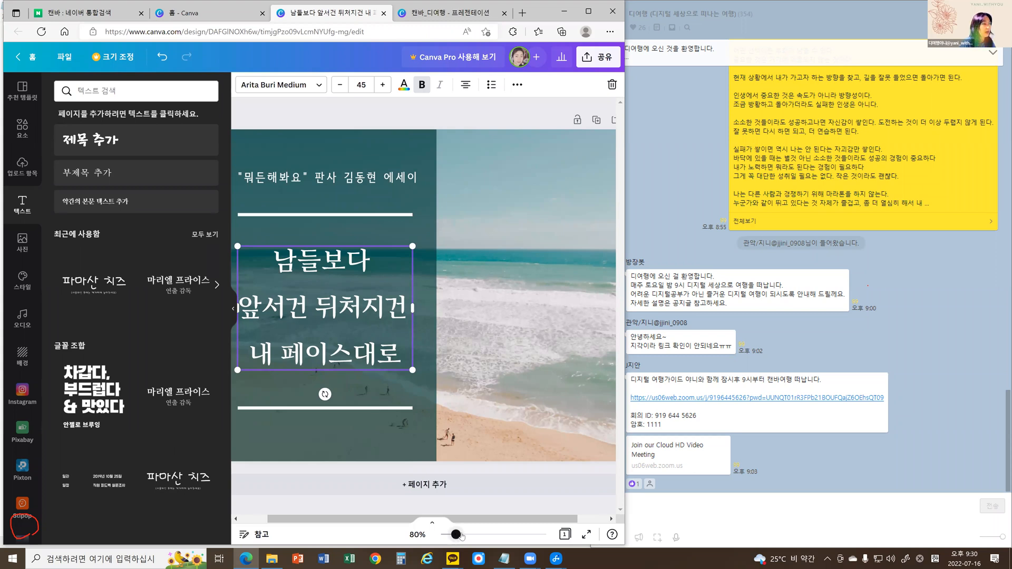
click(460, 535)
drag(390, 520, 310, 520)
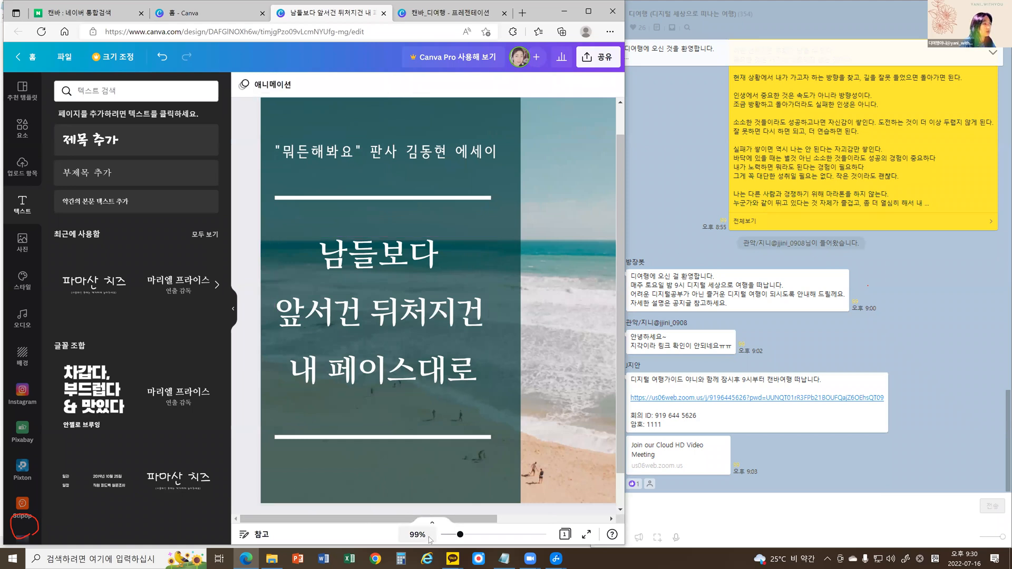
click(460, 535)
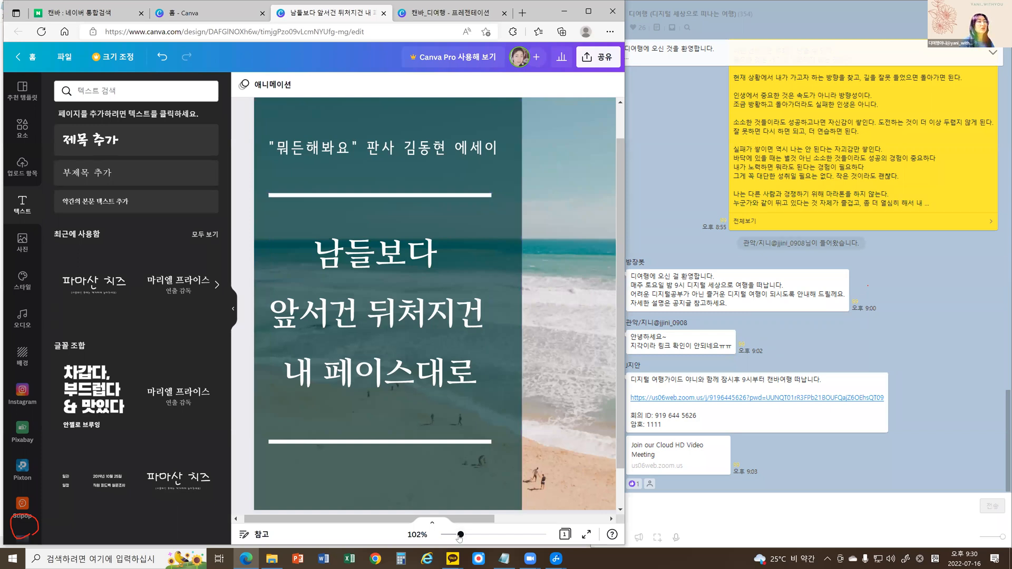
drag(459, 536, 454, 536)
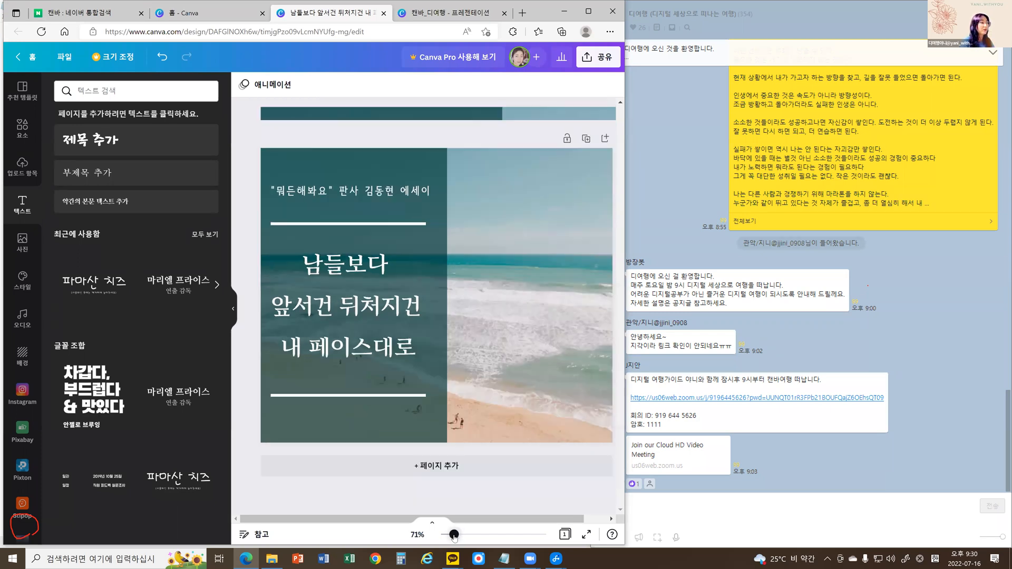
click(520, 285)
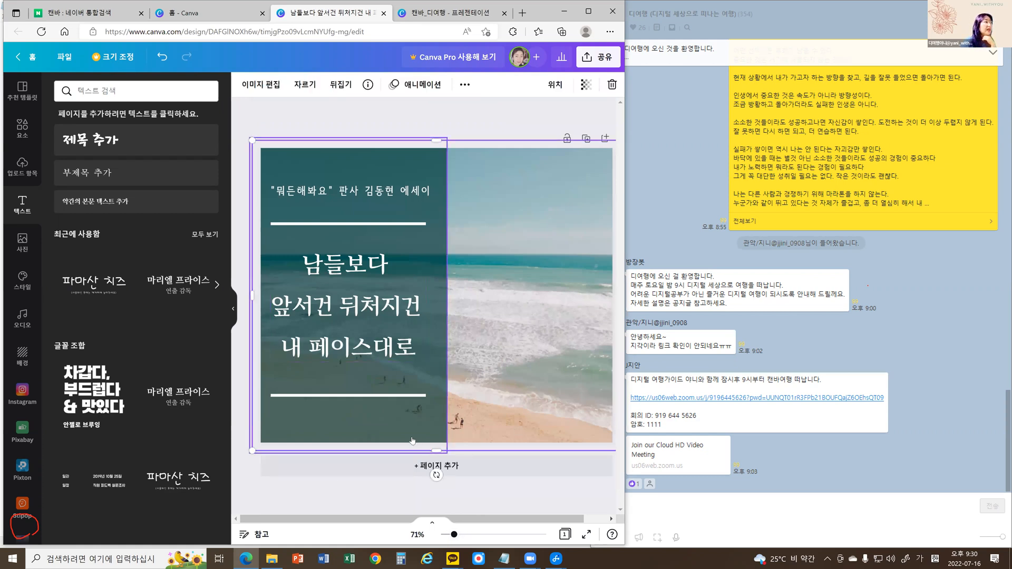
click(21, 242)
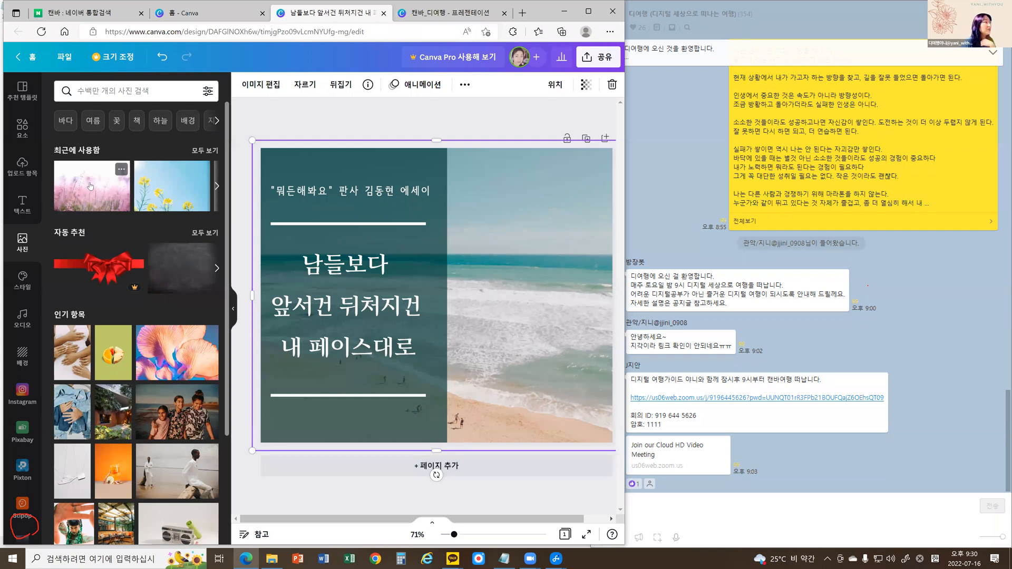
drag(157, 186, 308, 213)
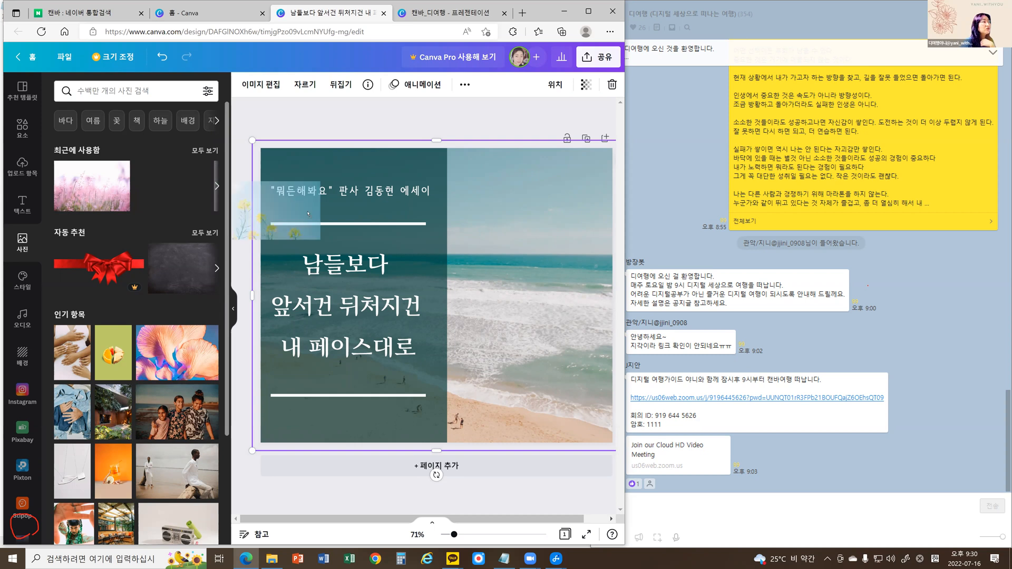
drag(435, 232, 466, 235)
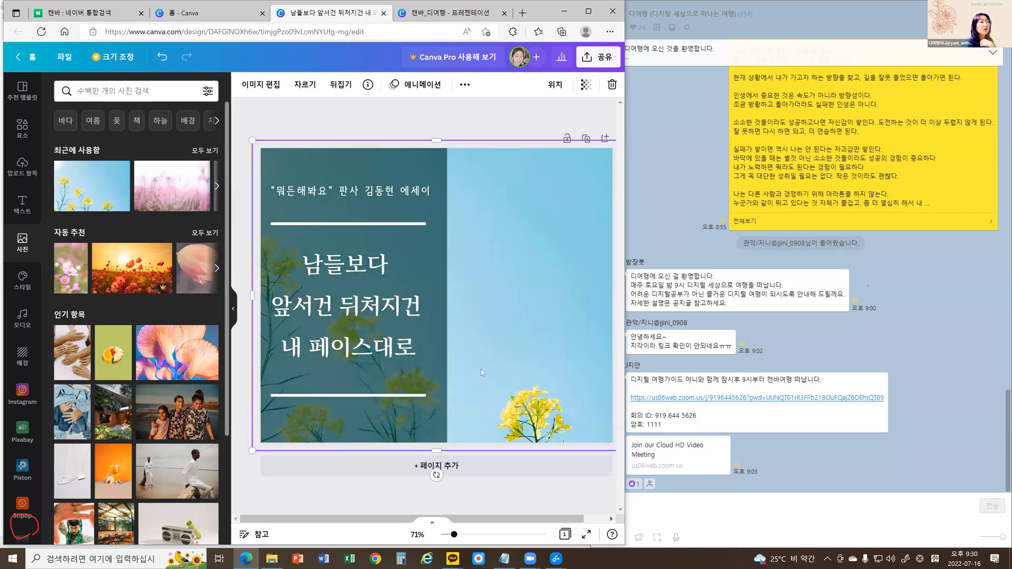
Try placing the pink grass photo over the design as a separate image, and delete it.
drag(163, 186, 337, 235)
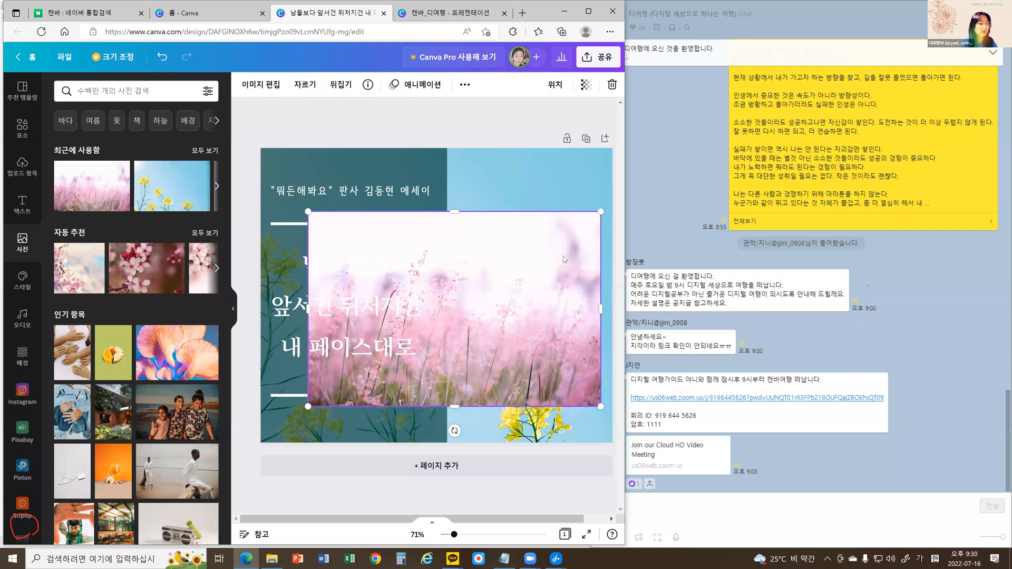
key(Delete)
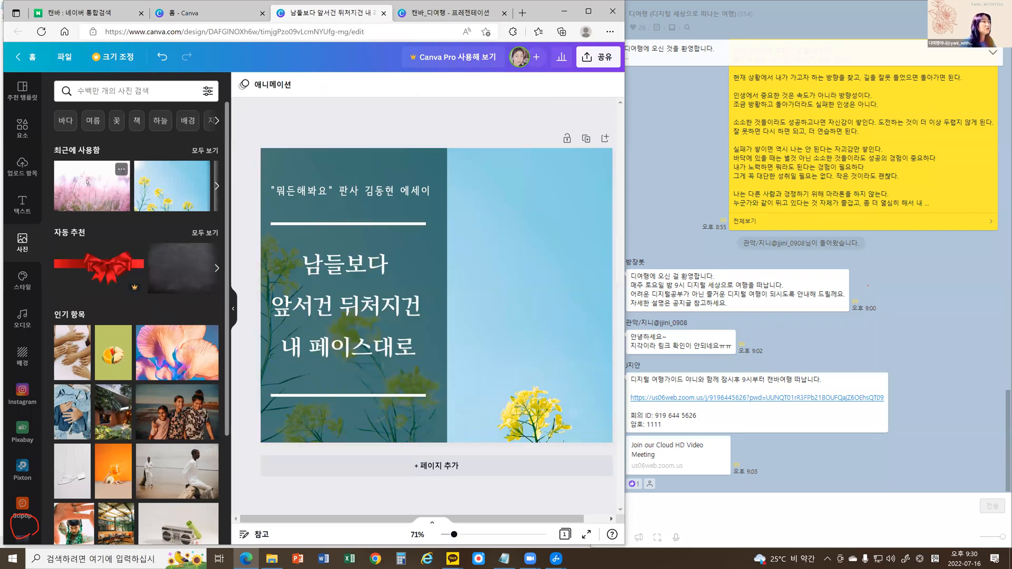
drag(498, 218, 498, 217)
drag(355, 226, 245, 229)
key(Delete)
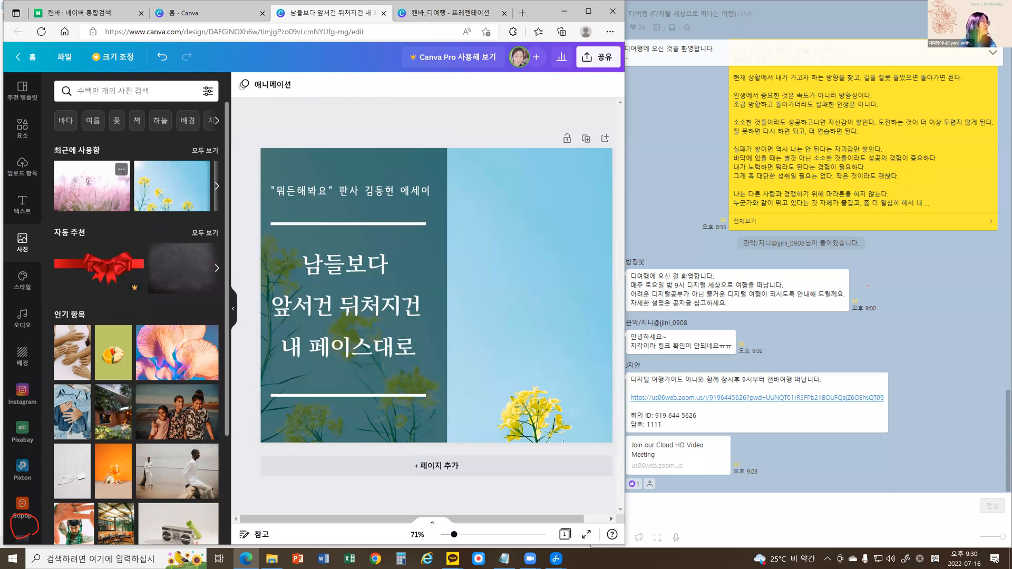
drag(381, 215, 471, 269)
key(Delete)
Try deleting the yellow flower background and adding the pink grass photo to the empty page, and undo both changes.
click(470, 265)
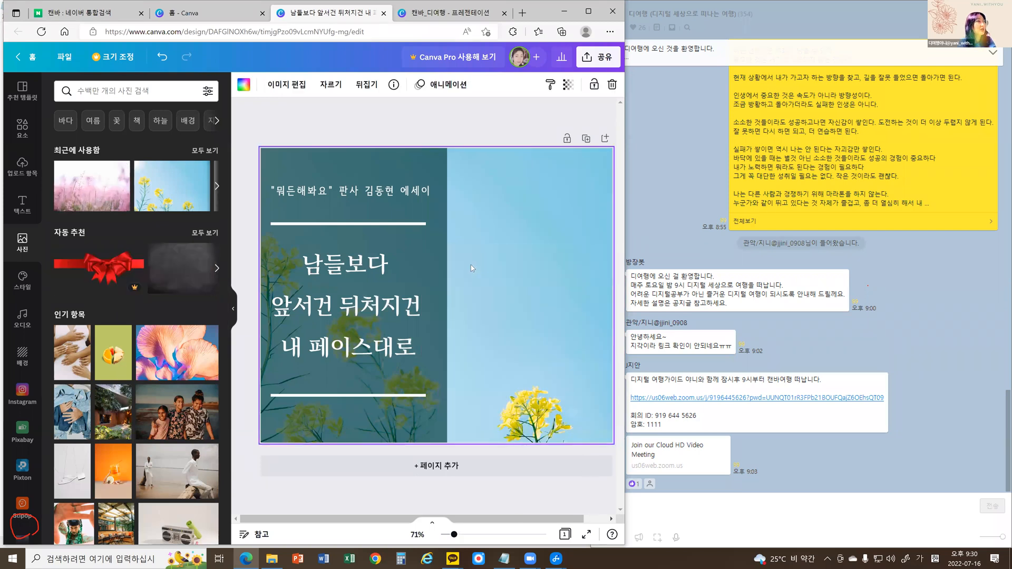
key(Delete)
drag(92, 186, 457, 214)
key(ctrl+z)
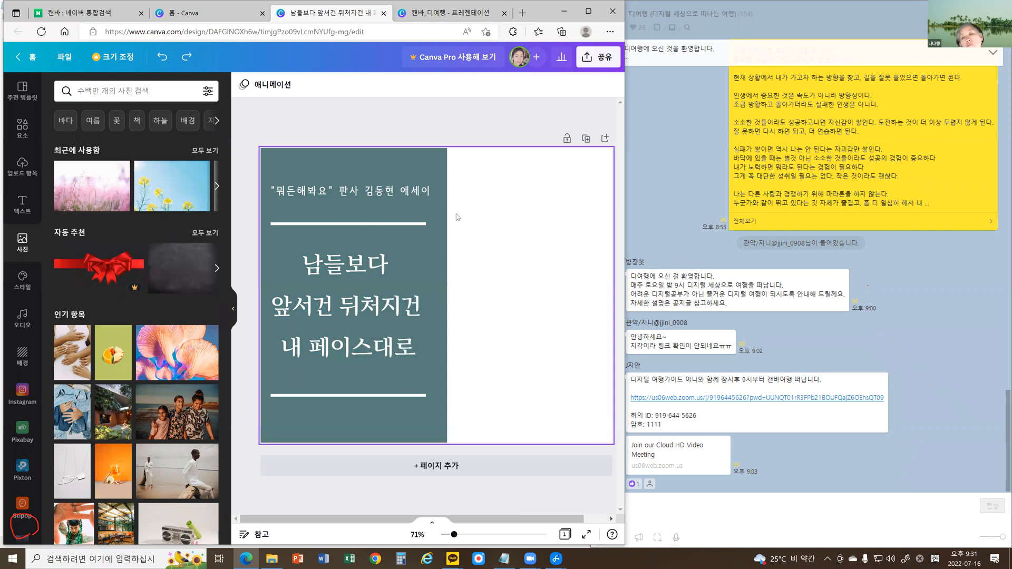
key(ctrl+z)
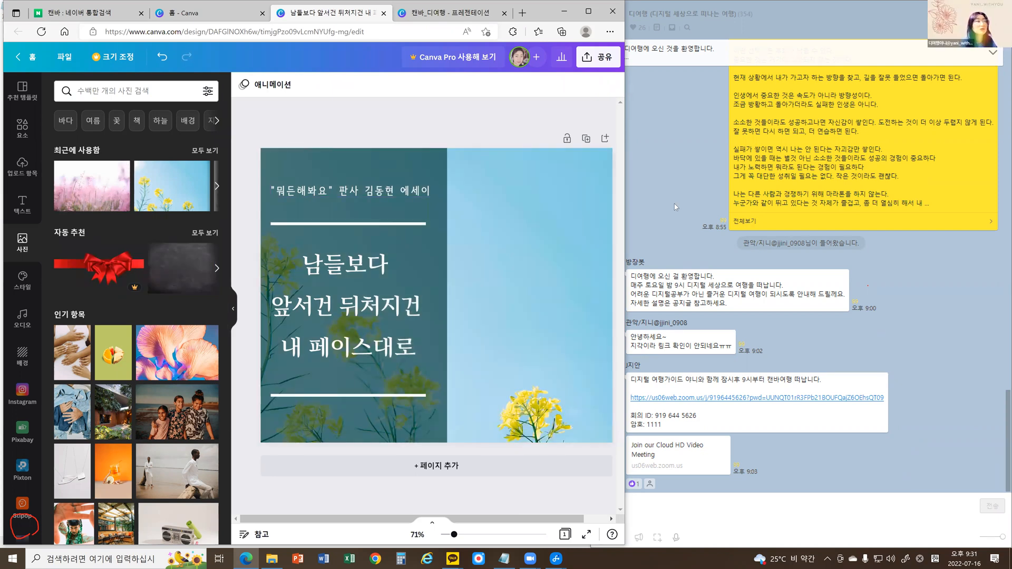
Try adding the pink grass photo over the yellow flower design once more, and remove it.
drag(82, 195, 354, 225)
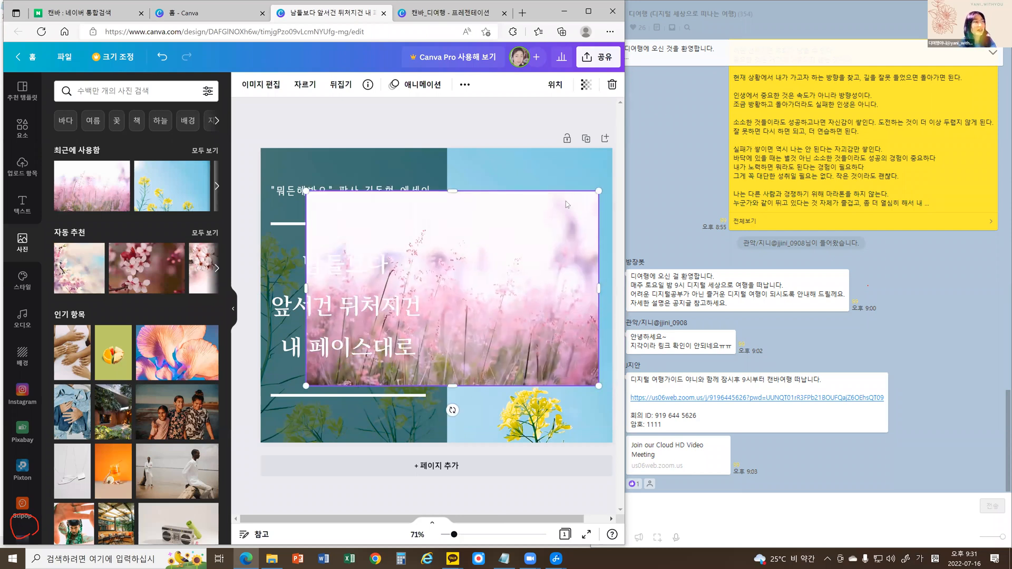
key(Delete)
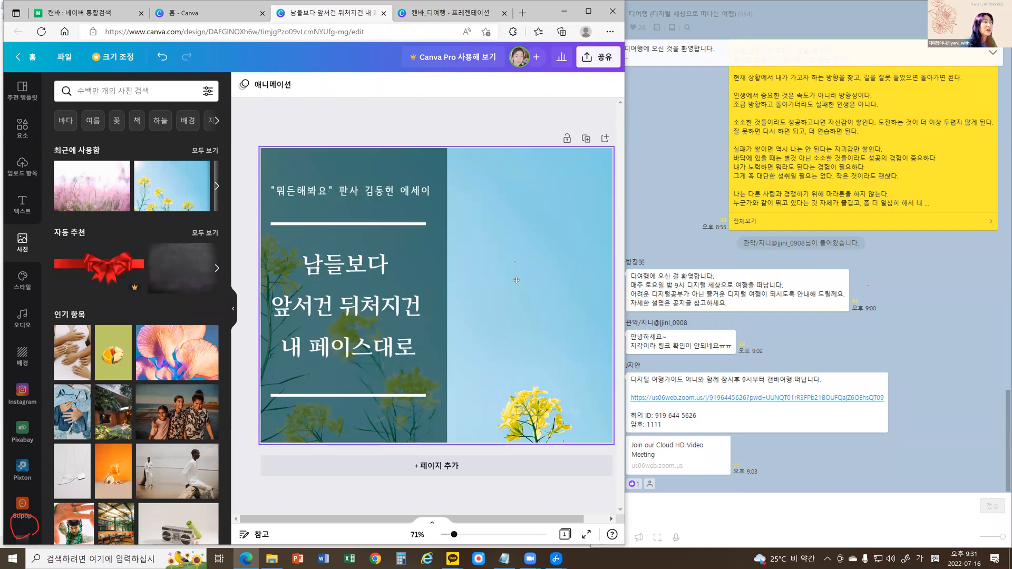
Reposition the yellow flower background photo within the page so more of the blossoms fall beside the green text panel.
double_click(438, 345)
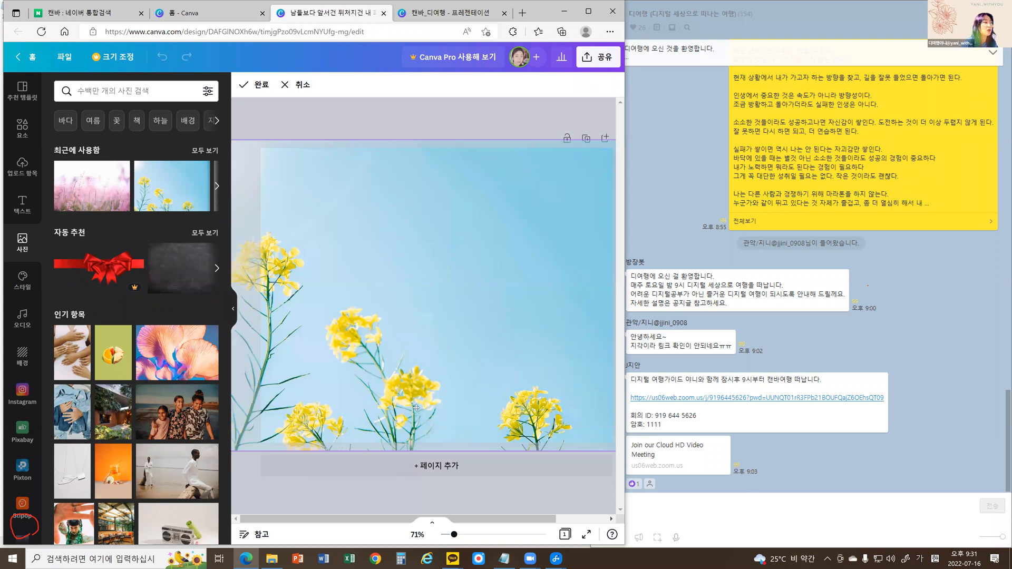
click(514, 436)
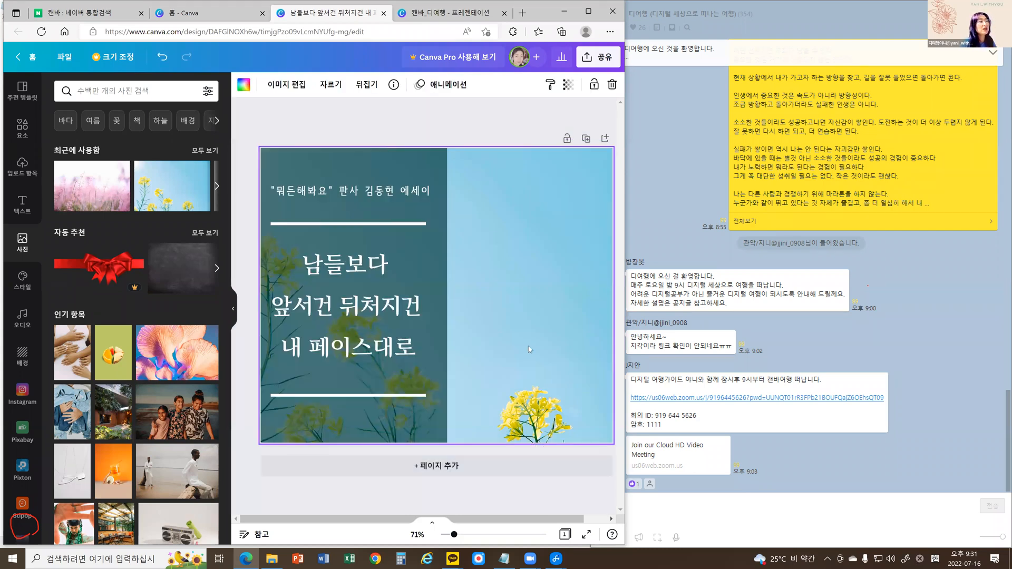
double_click(524, 309)
drag(413, 349, 484, 238)
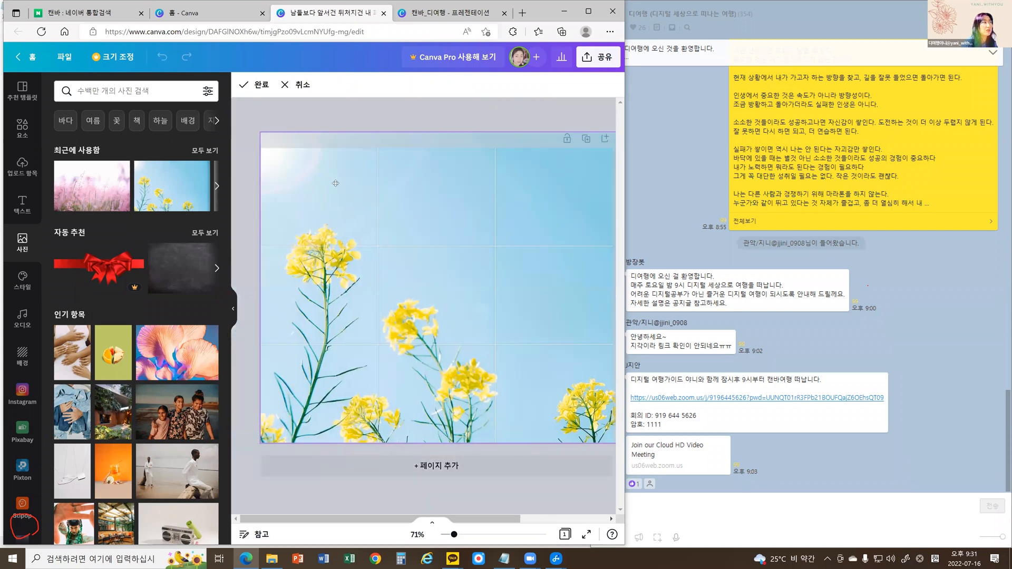
drag(254, 128, 482, 181)
click(349, 493)
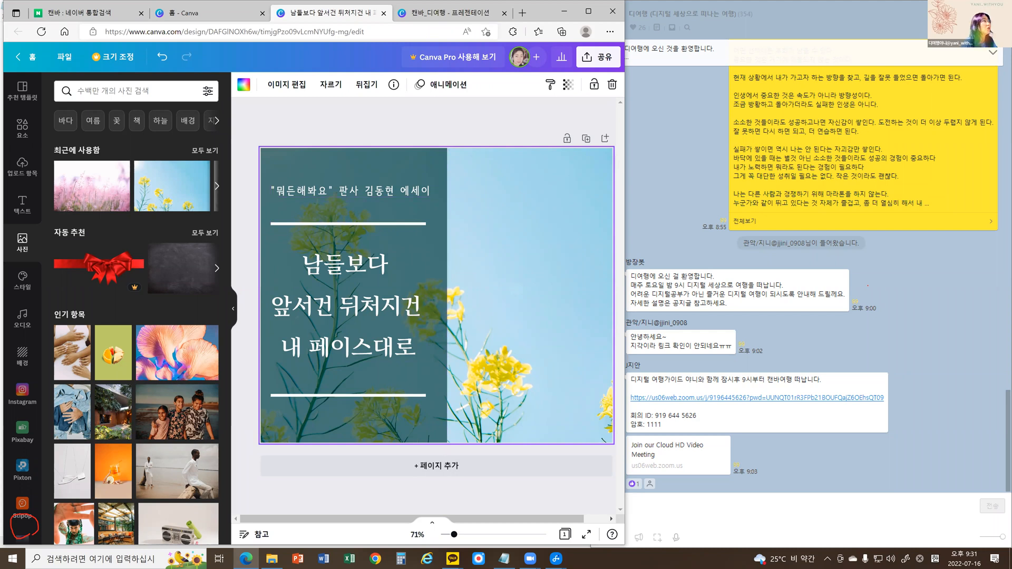
Undo the repositioning and the earlier photo changes until the original beach background is restored.
mouse_move(176, 54)
mouse_down()
mouse_move(148, 57)
mouse_move(169, 68)
mouse_up()
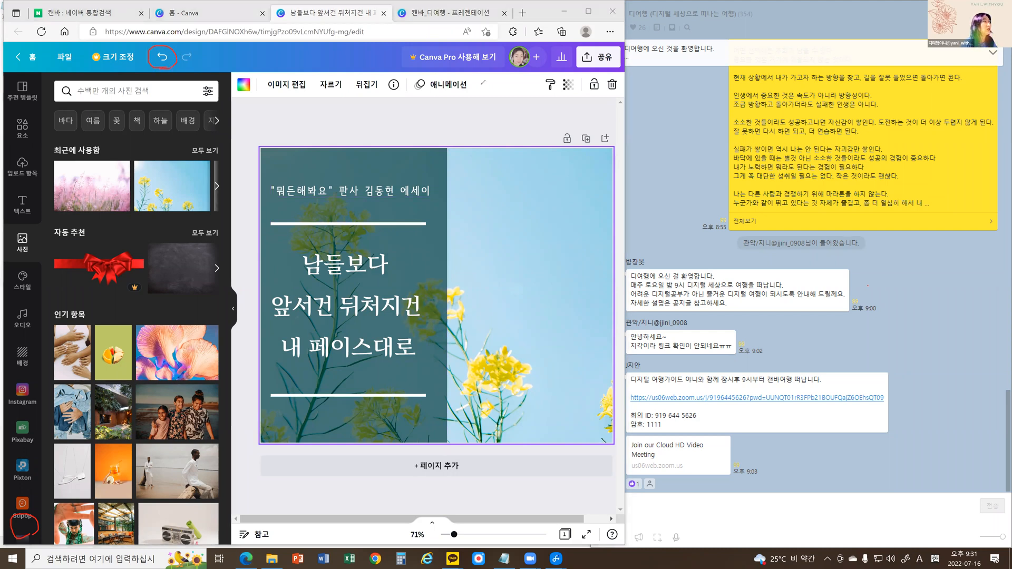
click(156, 57)
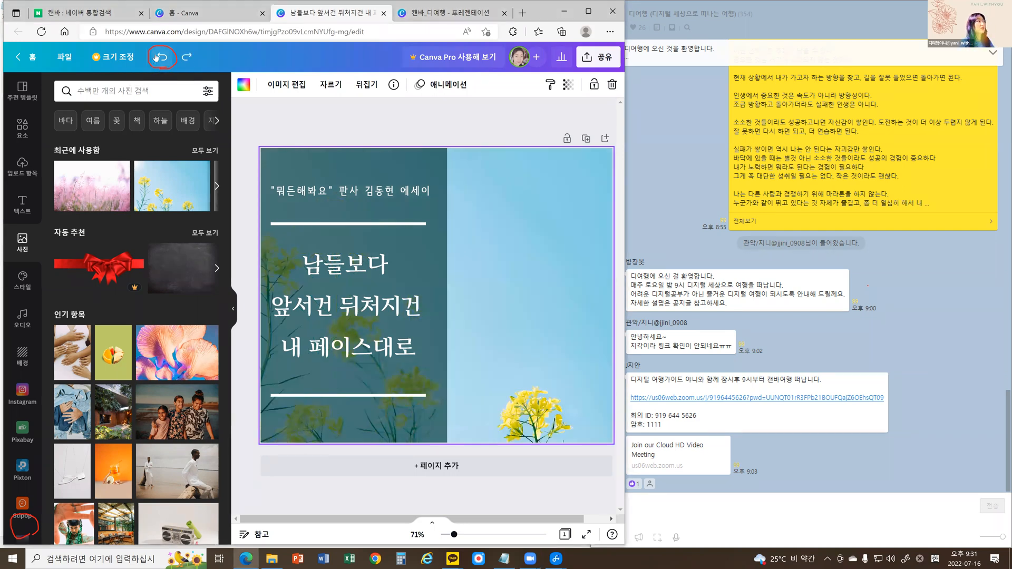
click(156, 57)
click(156, 57)
click(156, 57)
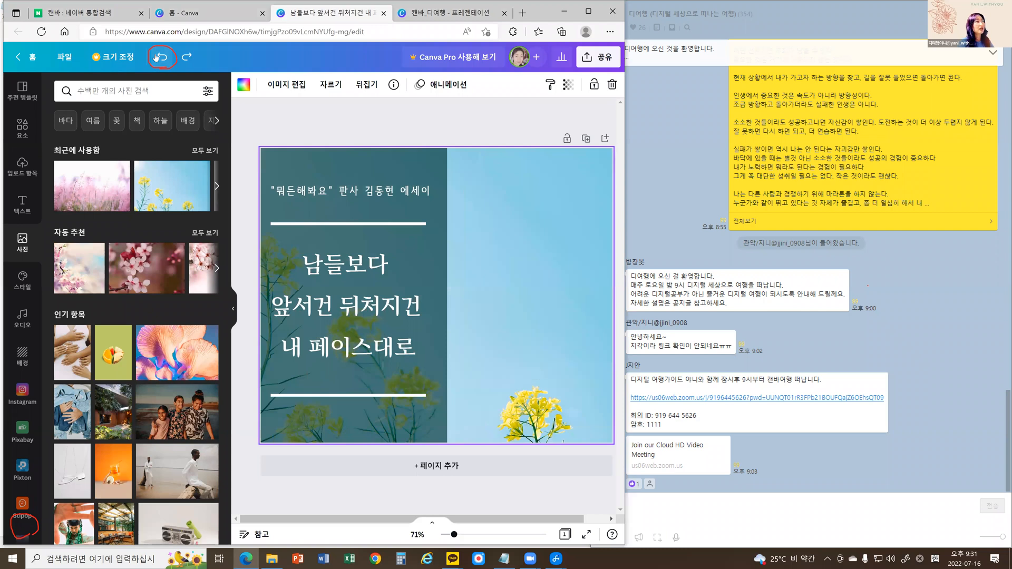
click(156, 57)
click(156, 57)
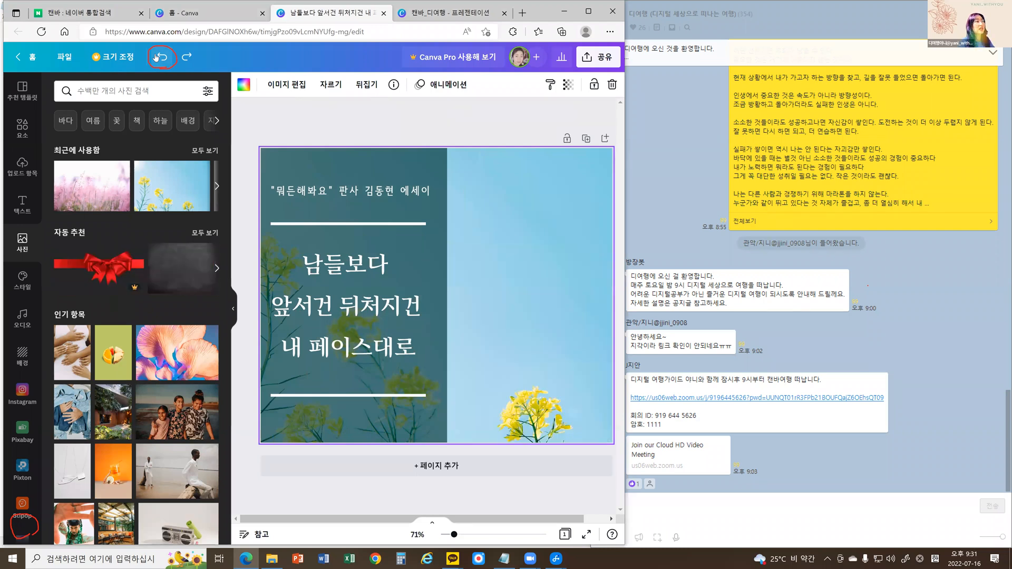
click(156, 57)
click(156, 57)
click(156, 57)
click(156, 57)
click(156, 57)
click(156, 57)
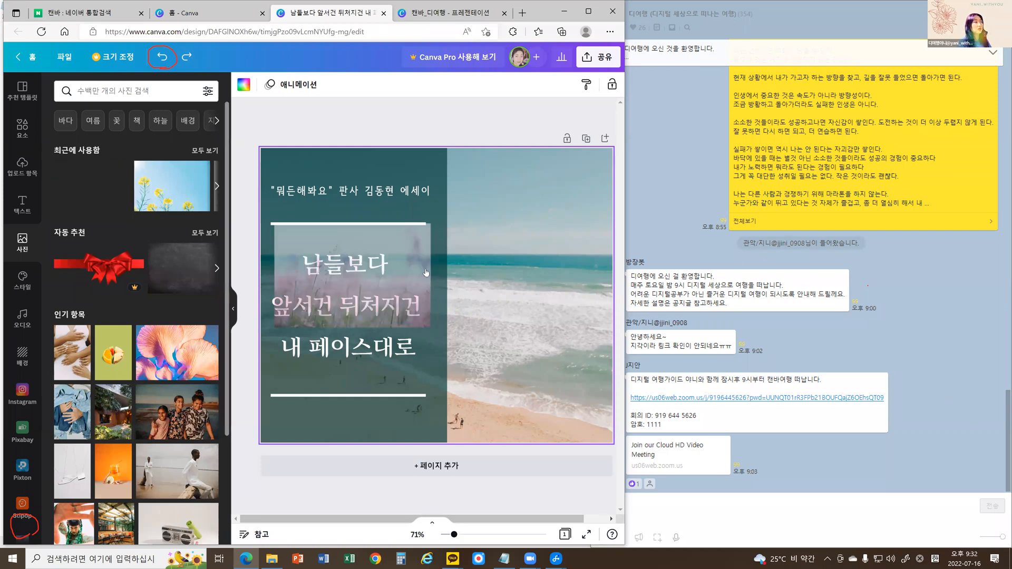
Try setting the pink grass photo as the page background, and undo the replacement.
key(ctrl+y)
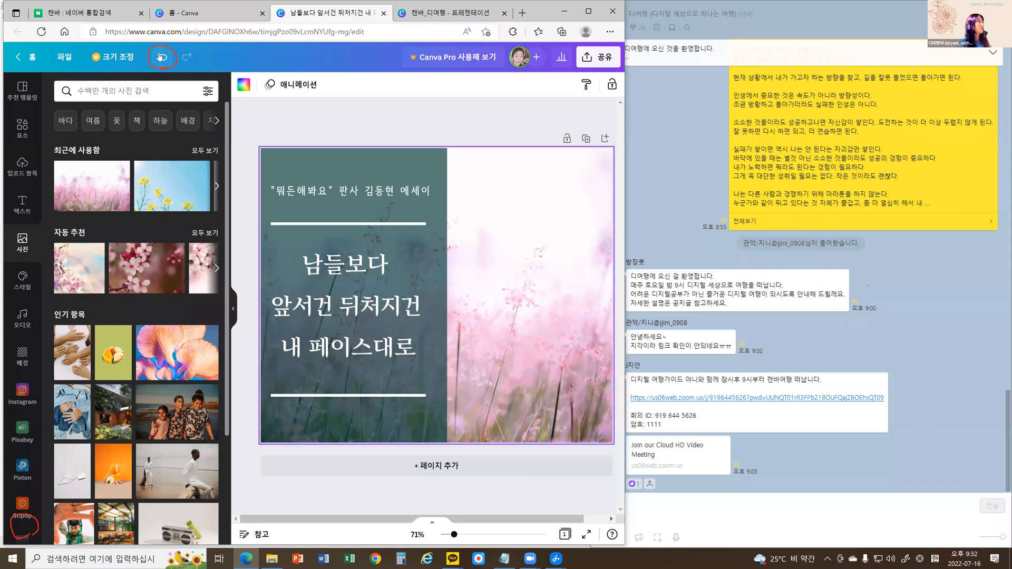
click(161, 57)
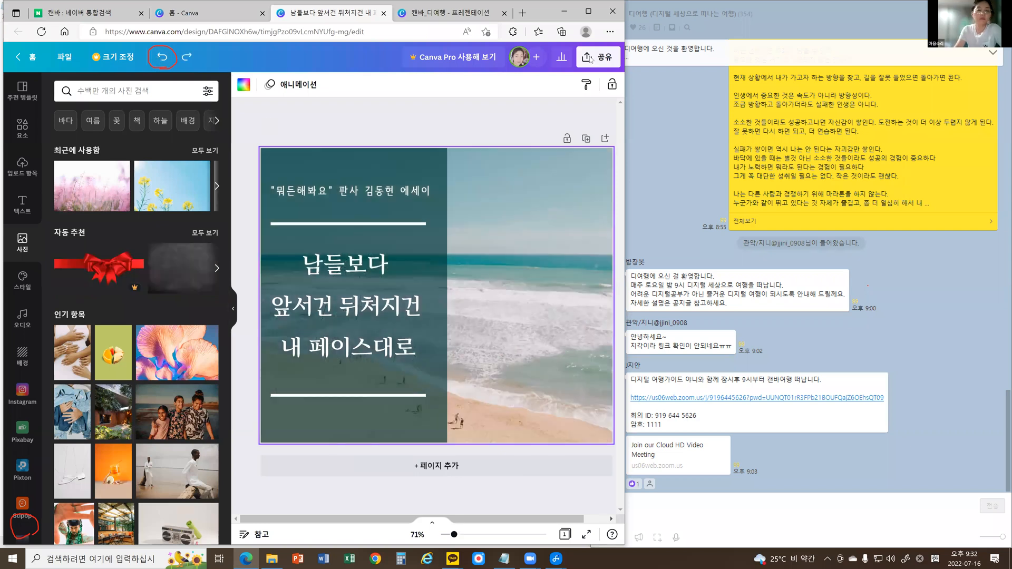
Search the elements for "바다" and add the school of green-blue fish, scaled down and placed above the sea beside the text panel.
click(20, 131)
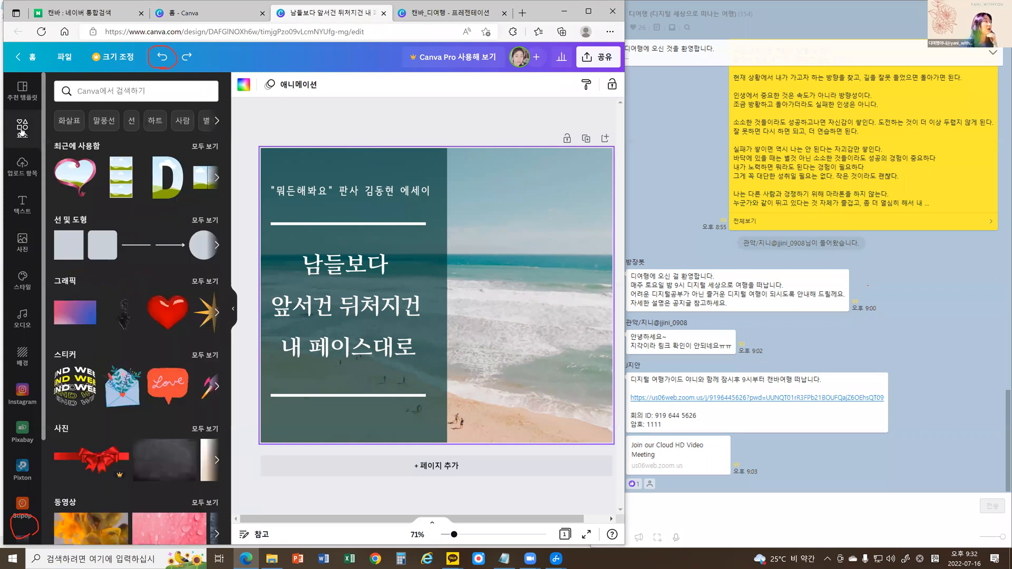
click(91, 91)
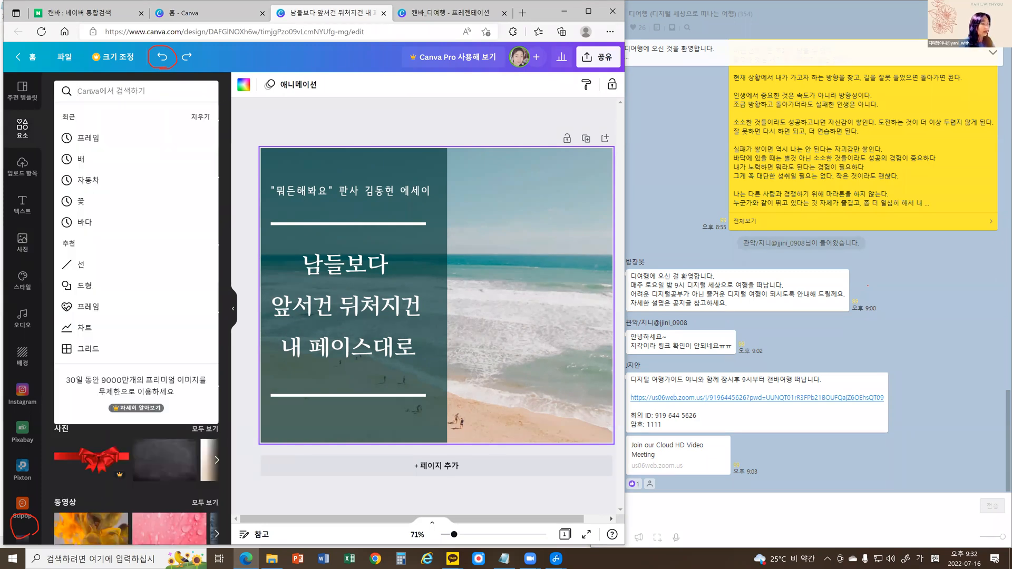
text(ㅂㅏ다)
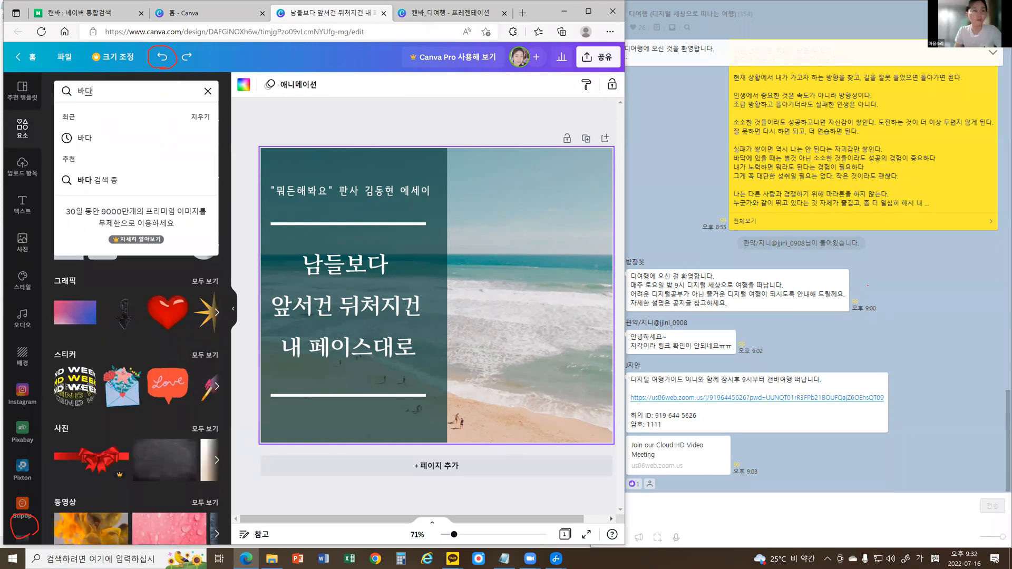
key(Return)
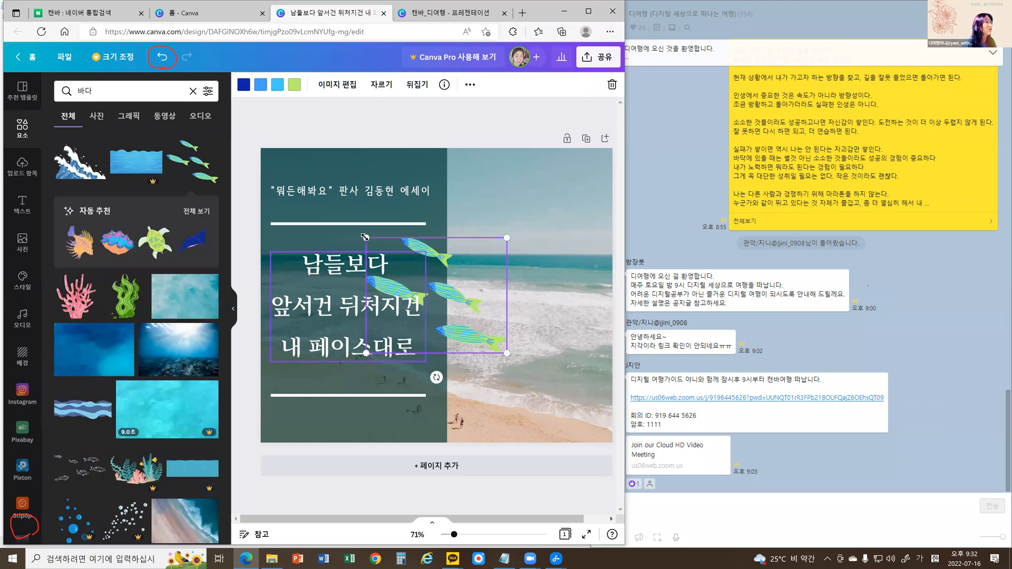
drag(374, 244, 579, 252)
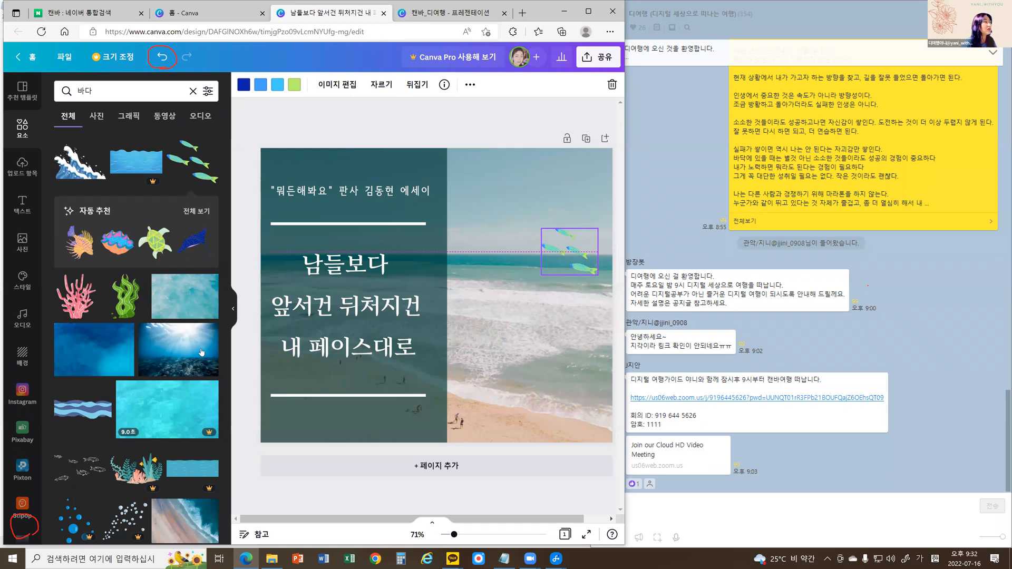
Add the green seaweed graphic, shrink it and place it on the sand near the page's lower-right corner.
click(132, 311)
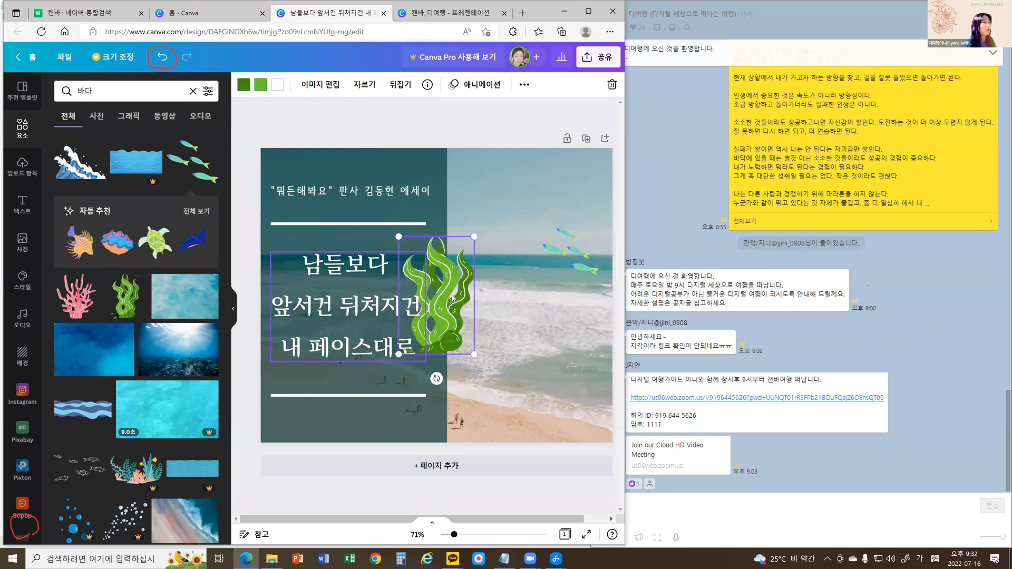
drag(590, 368, 618, 427)
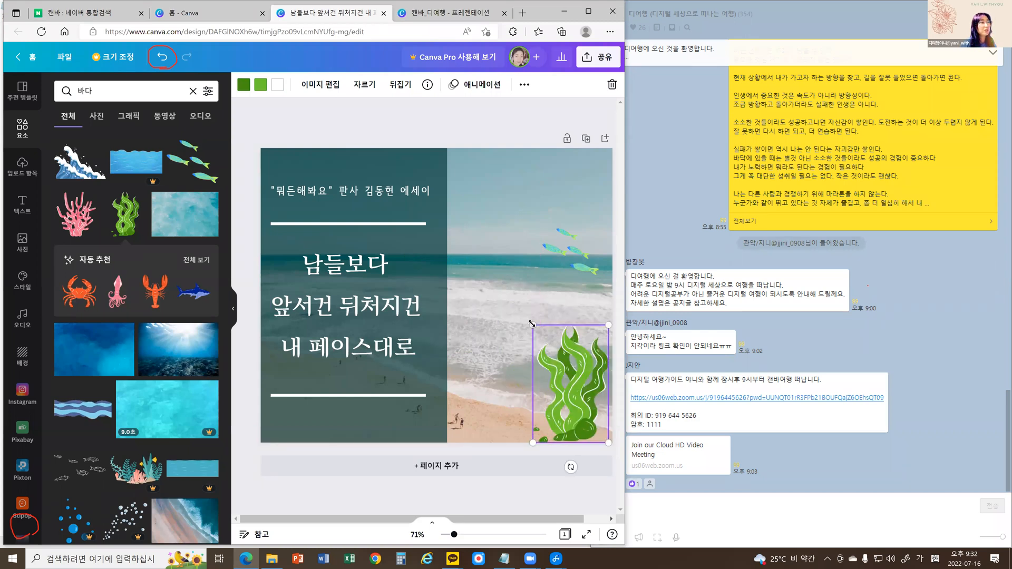
drag(532, 324, 586, 383)
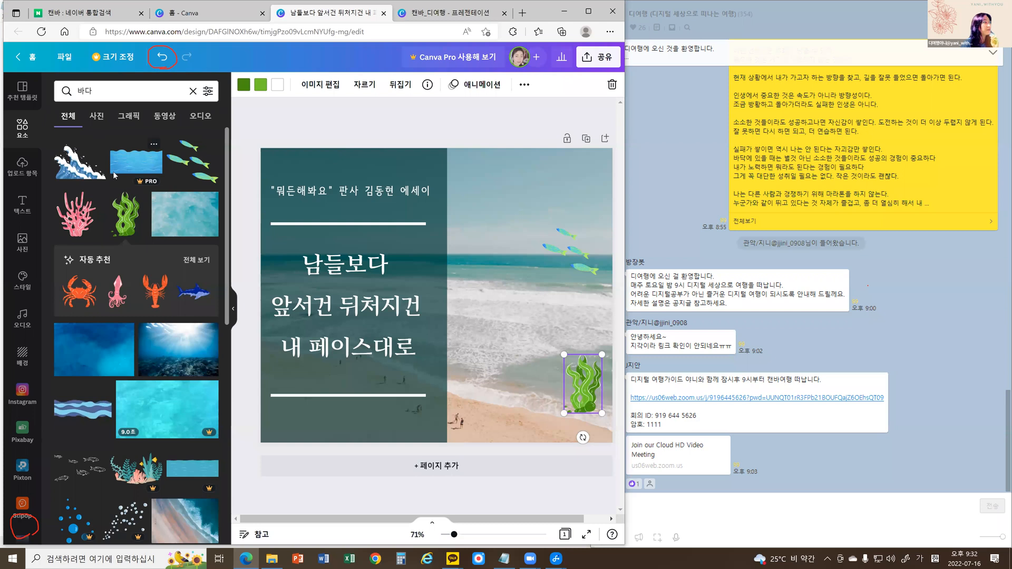
click(288, 117)
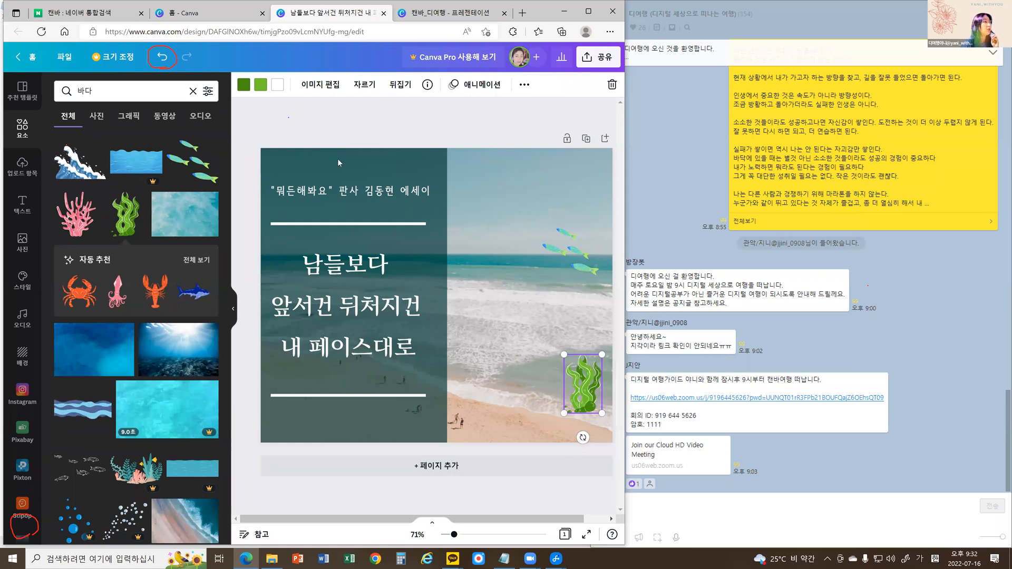
click(338, 280)
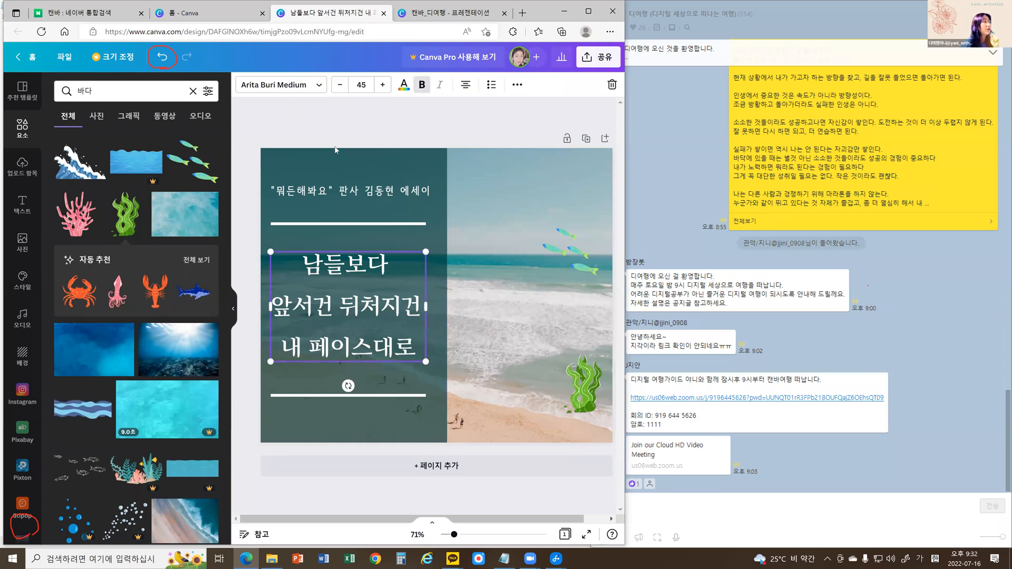
click(334, 123)
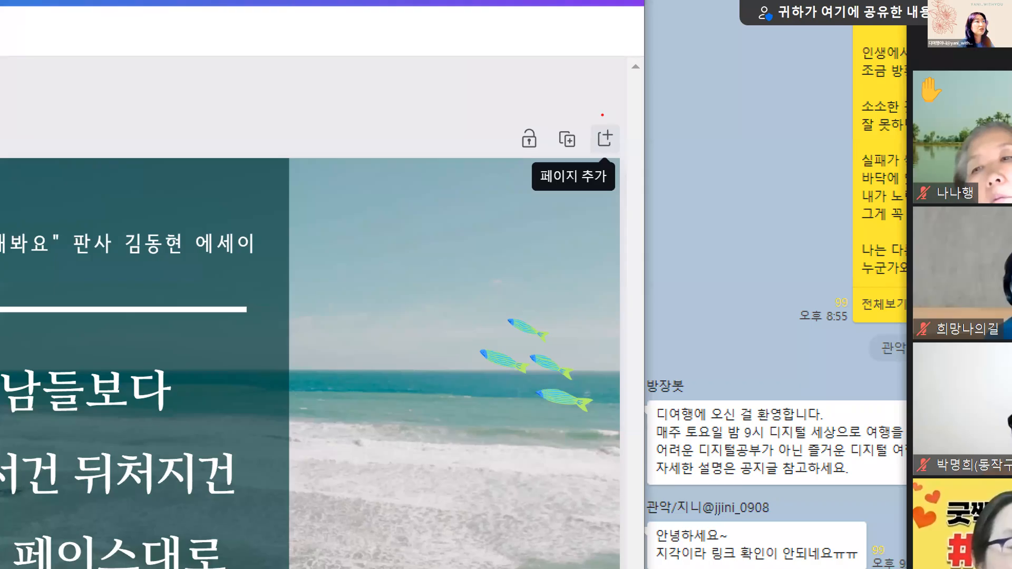
Add a blank second page after the beach design.
mouse_move(602, 115)
mouse_down()
mouse_move(632, 152)
mouse_move(625, 116)
mouse_move(601, 112)
mouse_up()
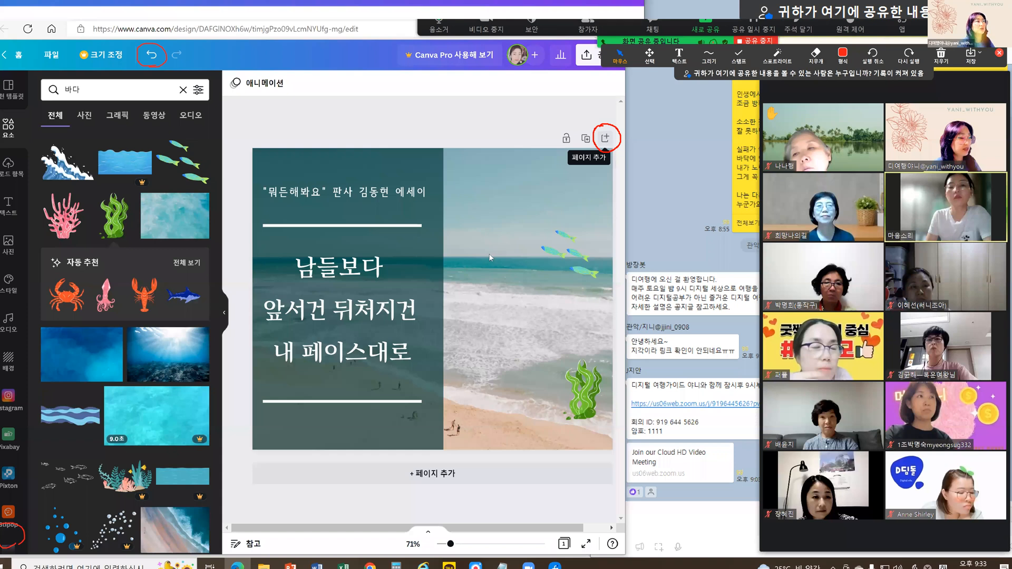
click(605, 138)
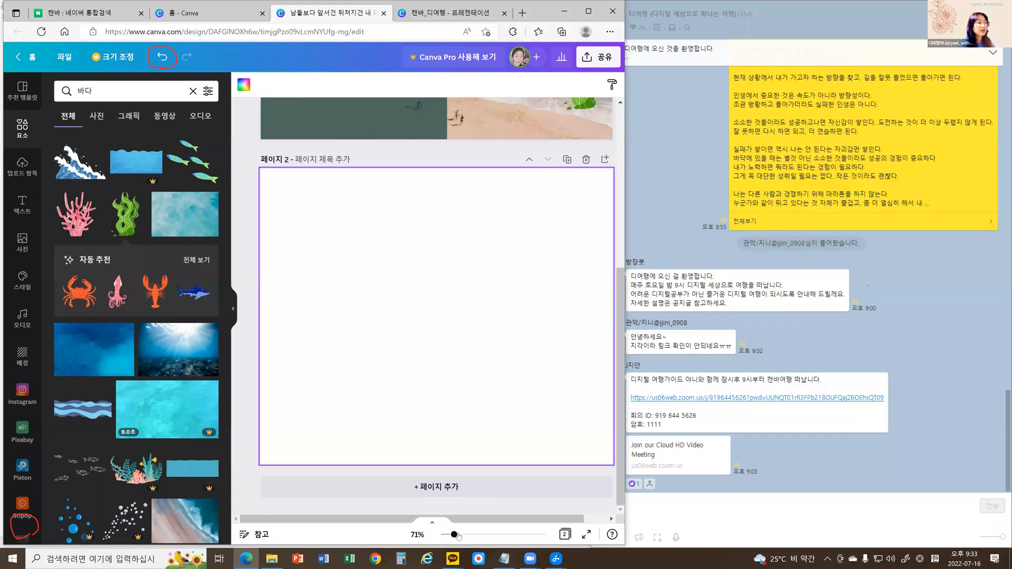
drag(454, 535, 486, 522)
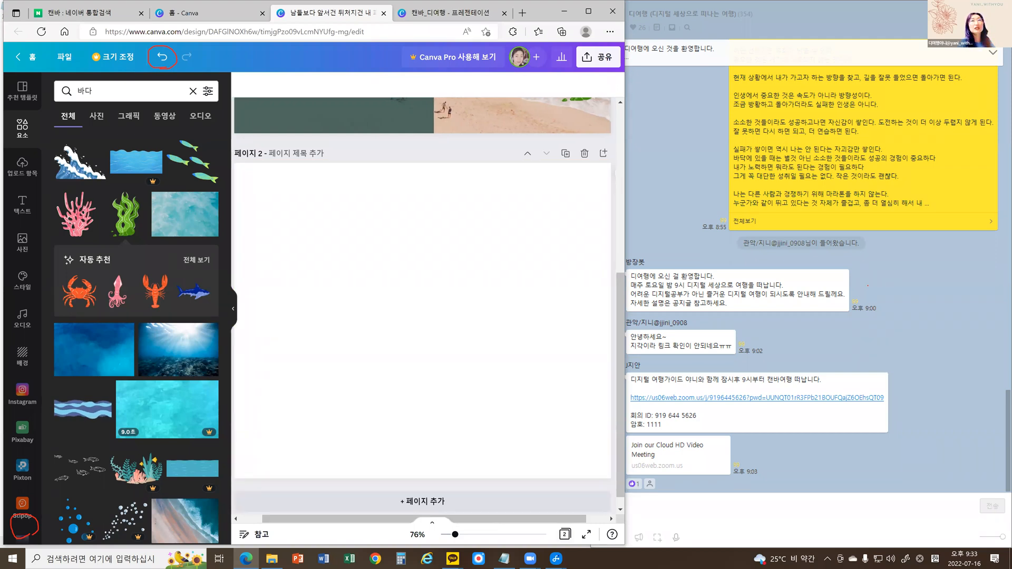
click(868, 285)
key(Escape)
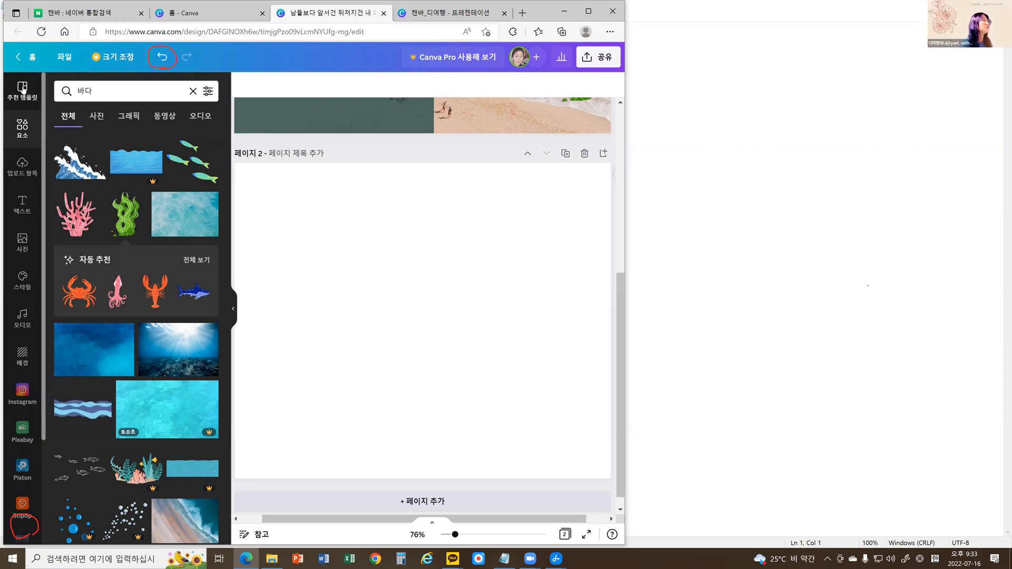
Browse the Facebook post templates and apply the floral "꽃으로 표현해보세요" template to page 2.
click(24, 91)
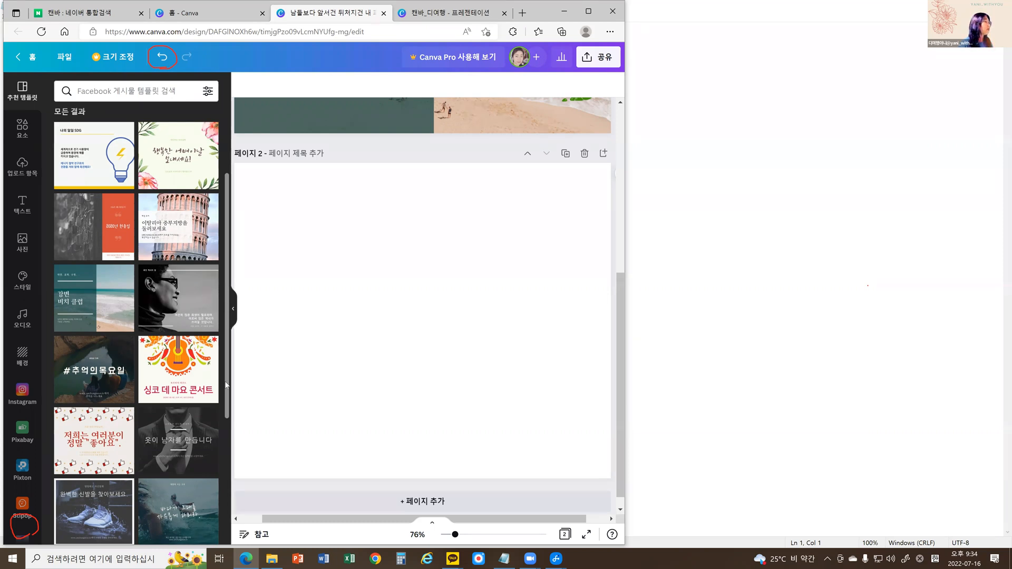
scroll(228, 385, down, 3)
scroll(228, 443, down, 6)
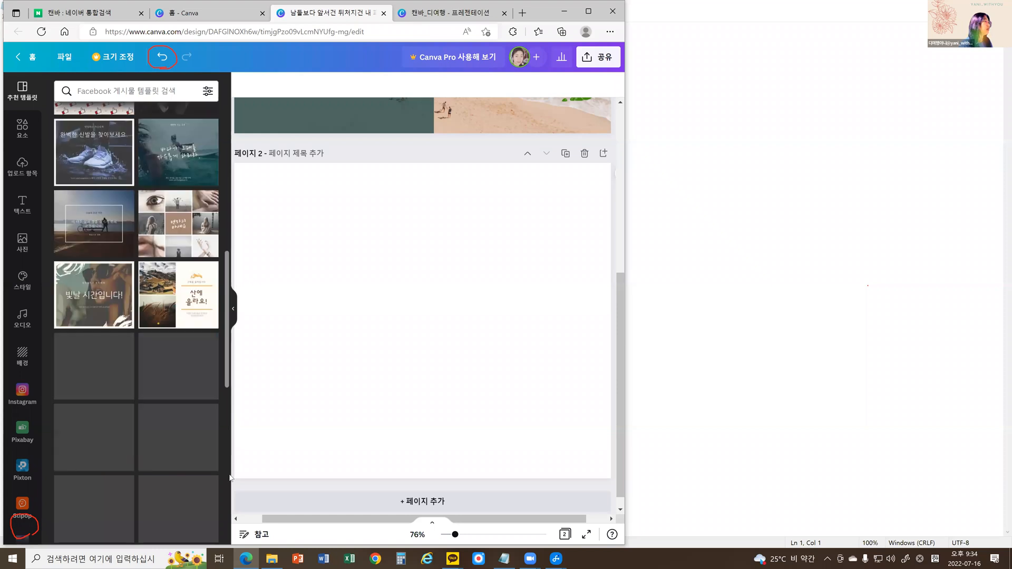
scroll(231, 478, down, 2)
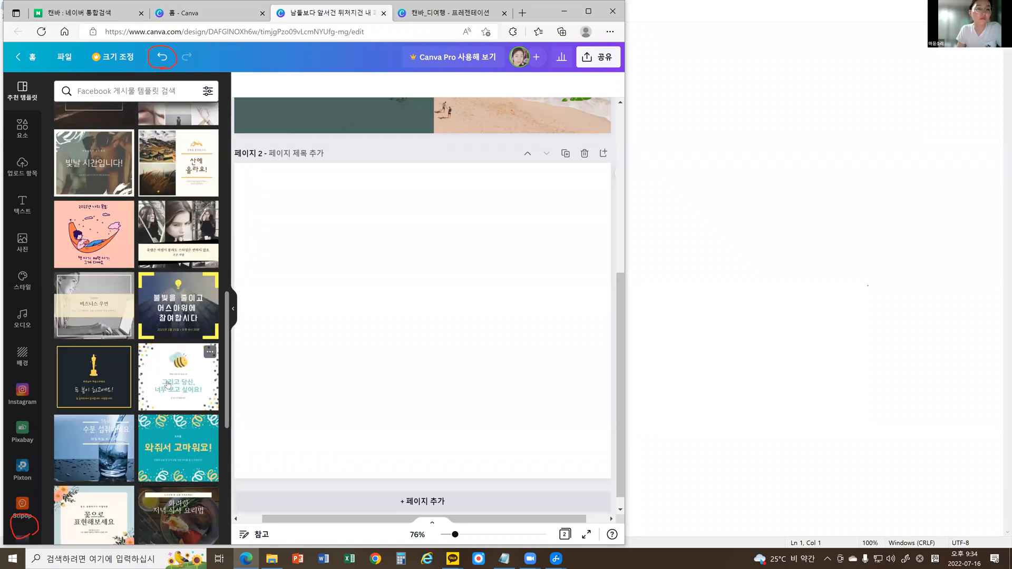
scroll(166, 382, down, 2)
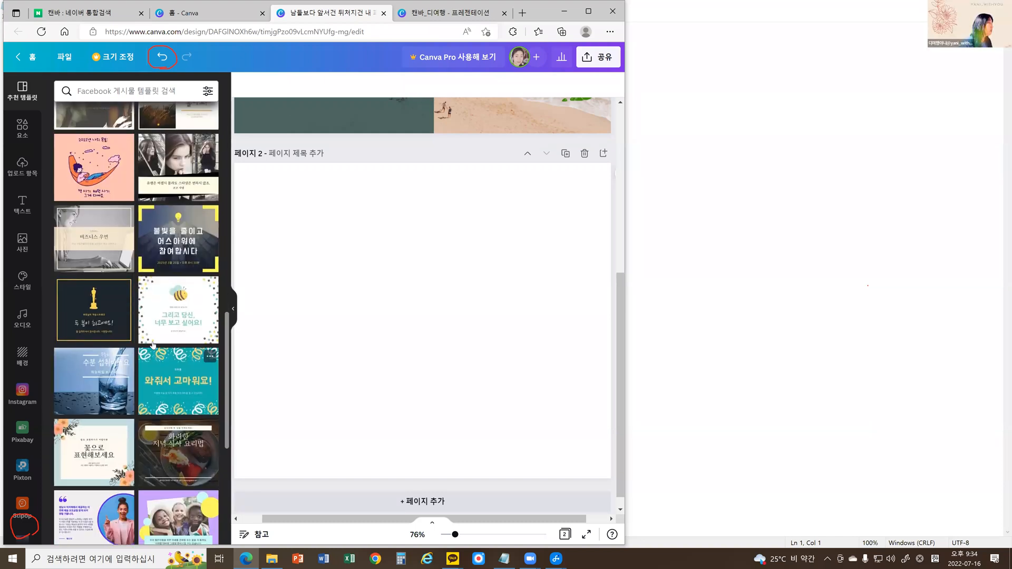
scroll(154, 346, down, 2)
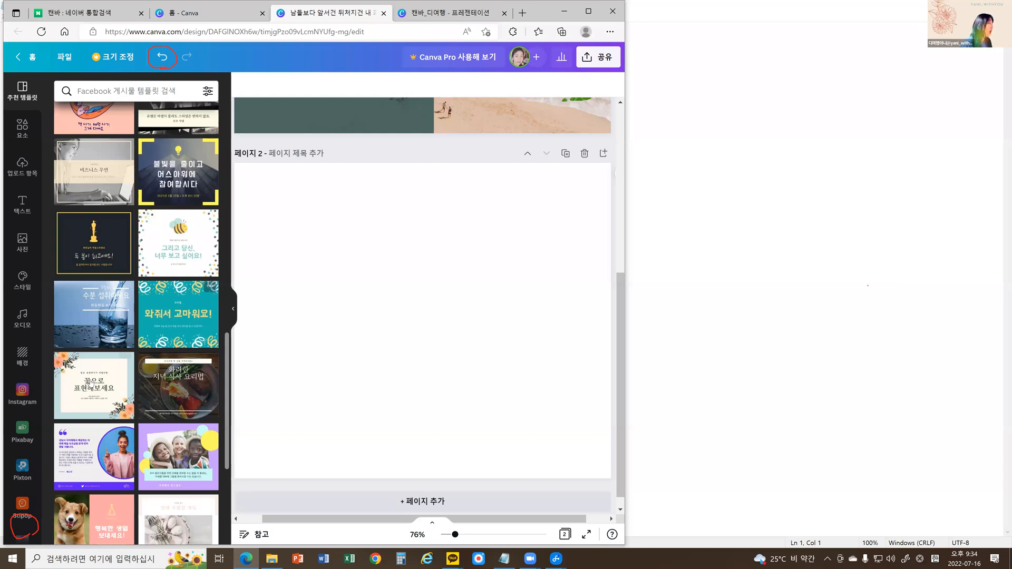
click(91, 387)
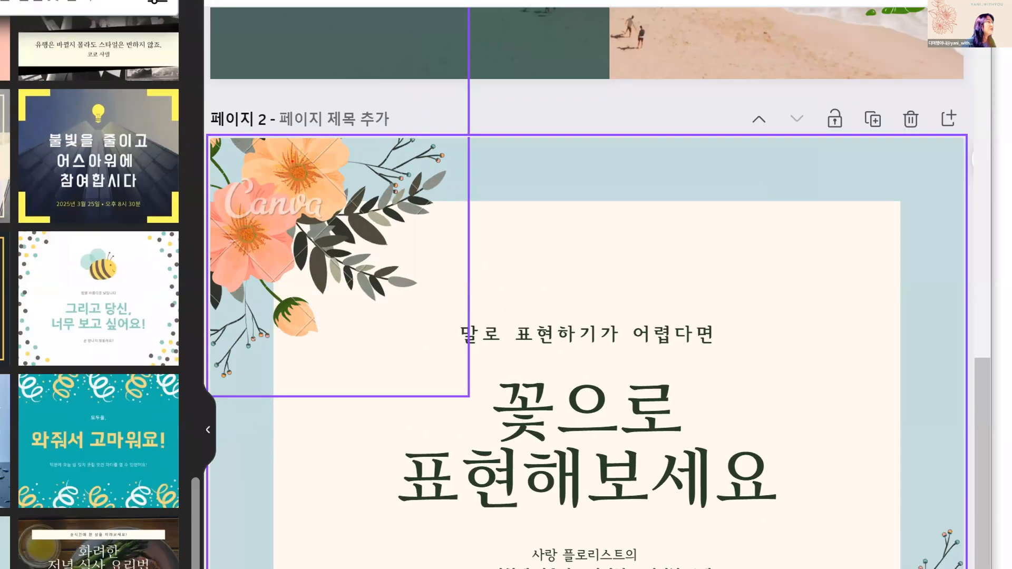
drag(291, 145, 367, 217)
drag(393, 163, 256, 295)
drag(200, 209, 284, 306)
mouse_move(218, 230)
mouse_down()
mouse_move(288, 236)
mouse_move(333, 225)
mouse_up()
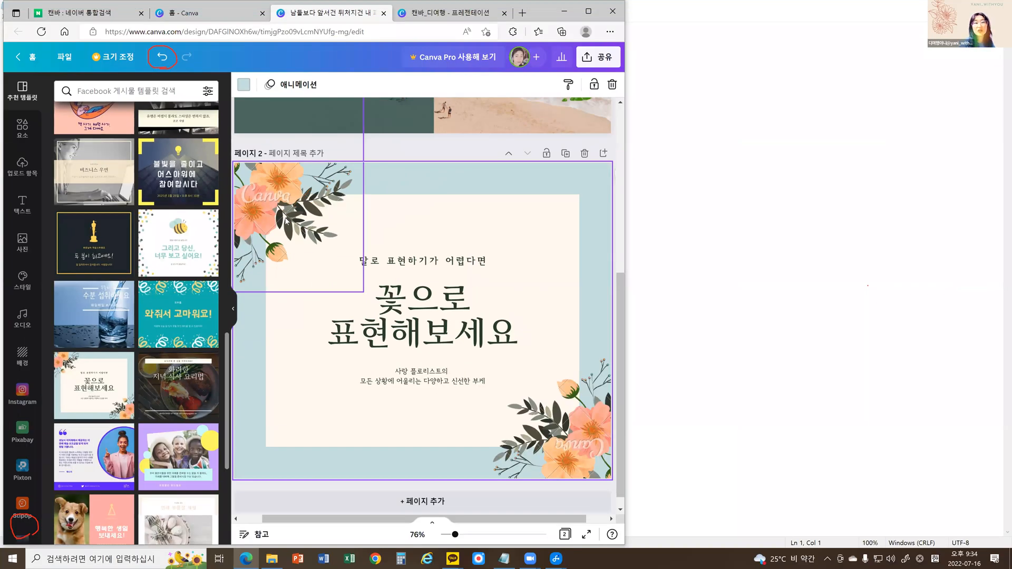
click(515, 384)
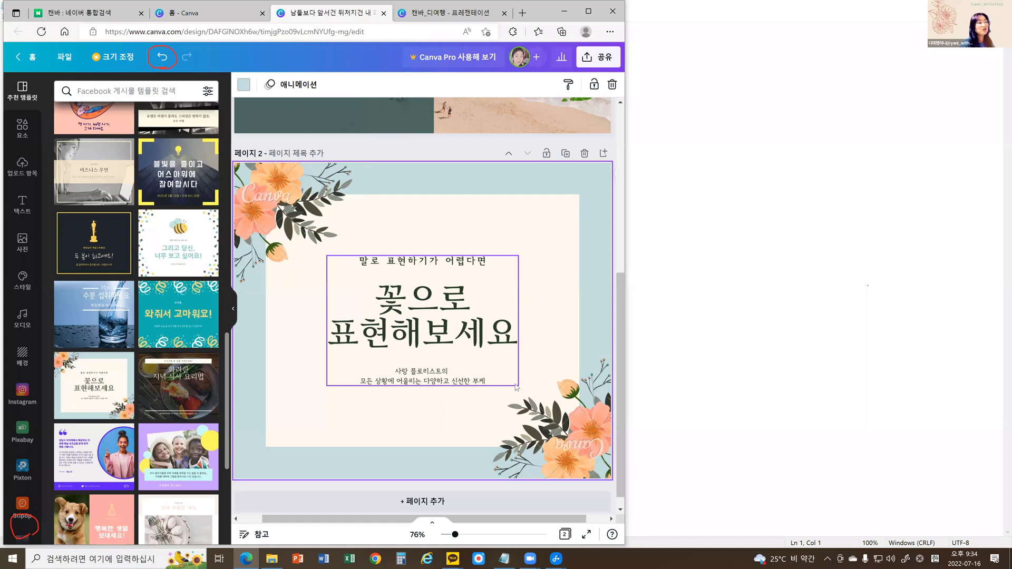
click(305, 212)
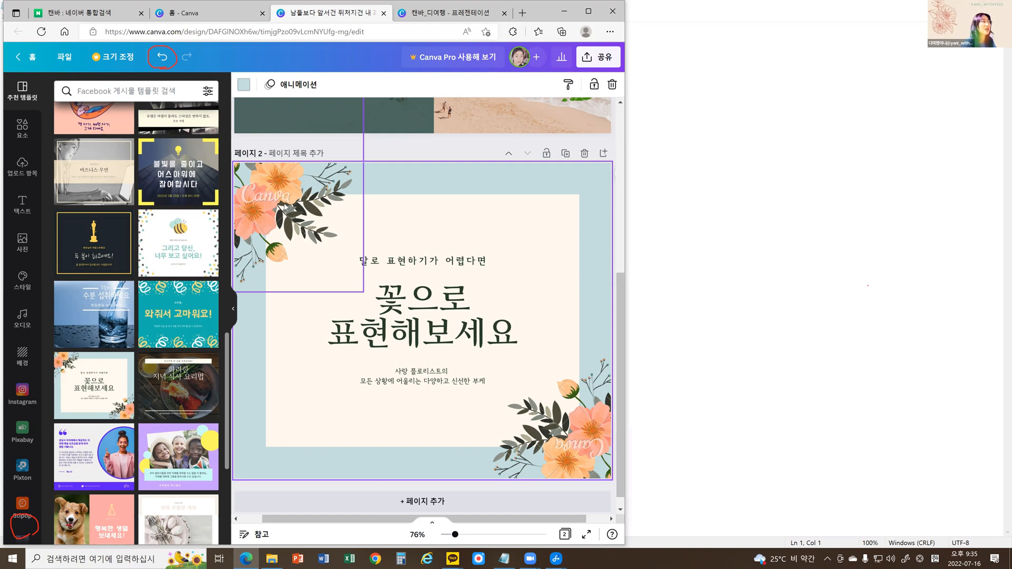
key(Delete)
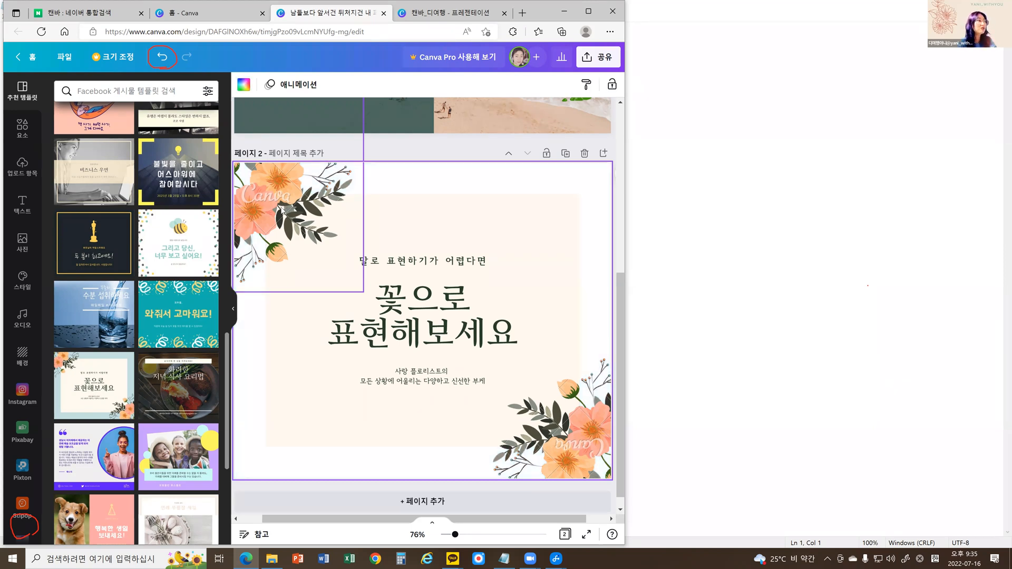
key(ctrl+z)
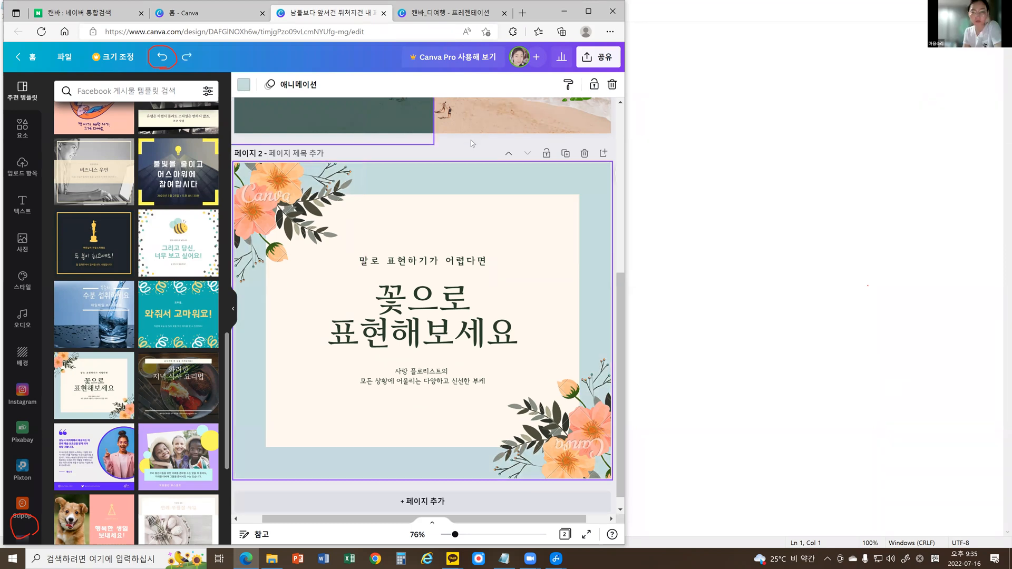
Delete the two orange floral graphics from the upper-left and lower-right corners of page 2.
click(269, 213)
key(Delete)
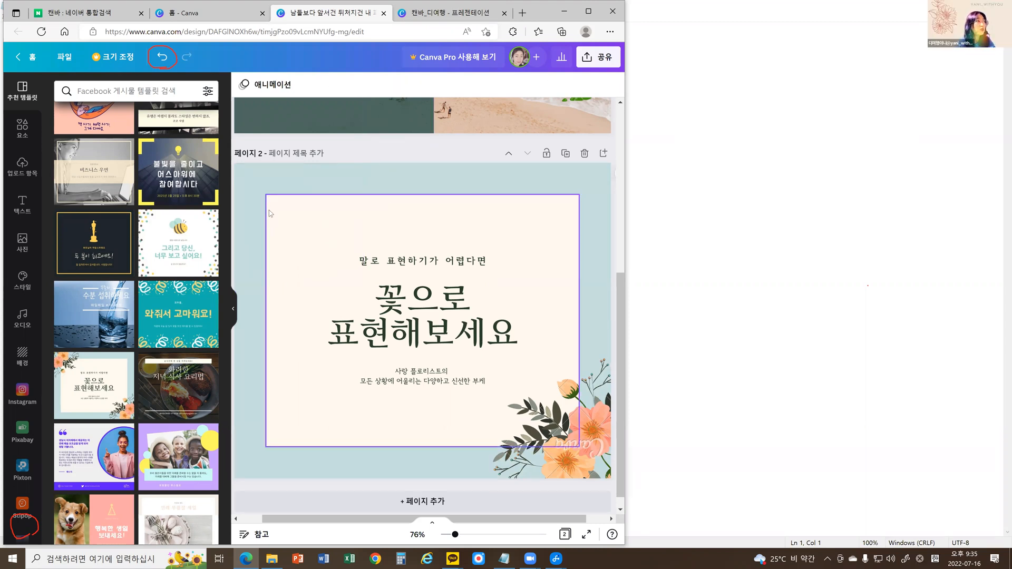
click(582, 443)
key(Delete)
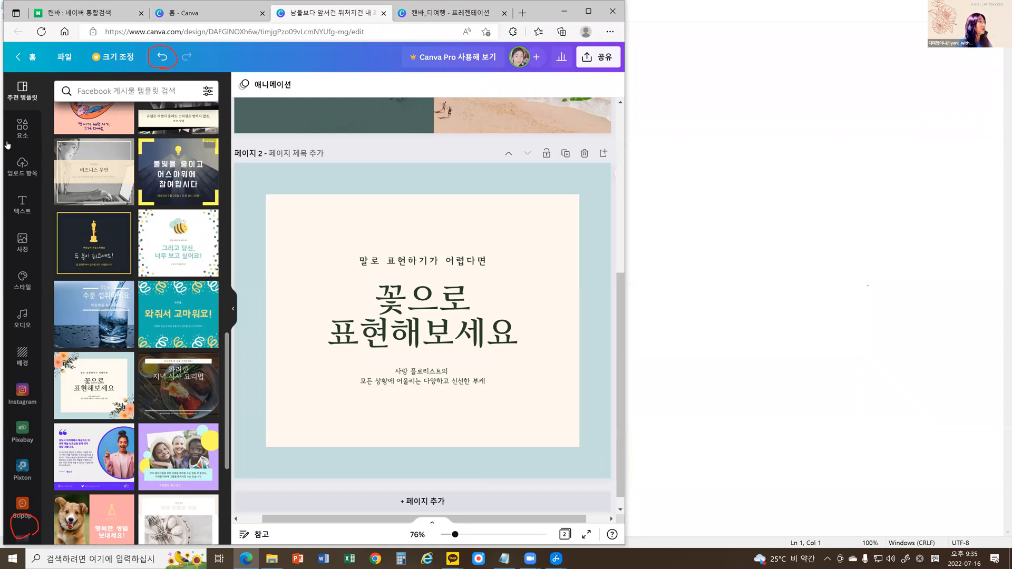
Search the elements library for "꽃".
click(20, 129)
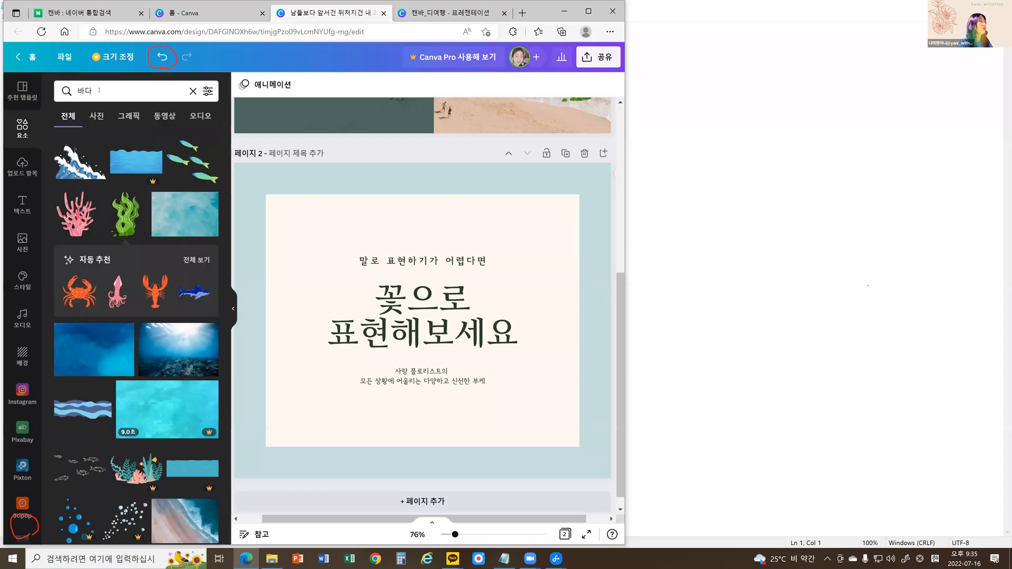
click(74, 89)
text(꽃)
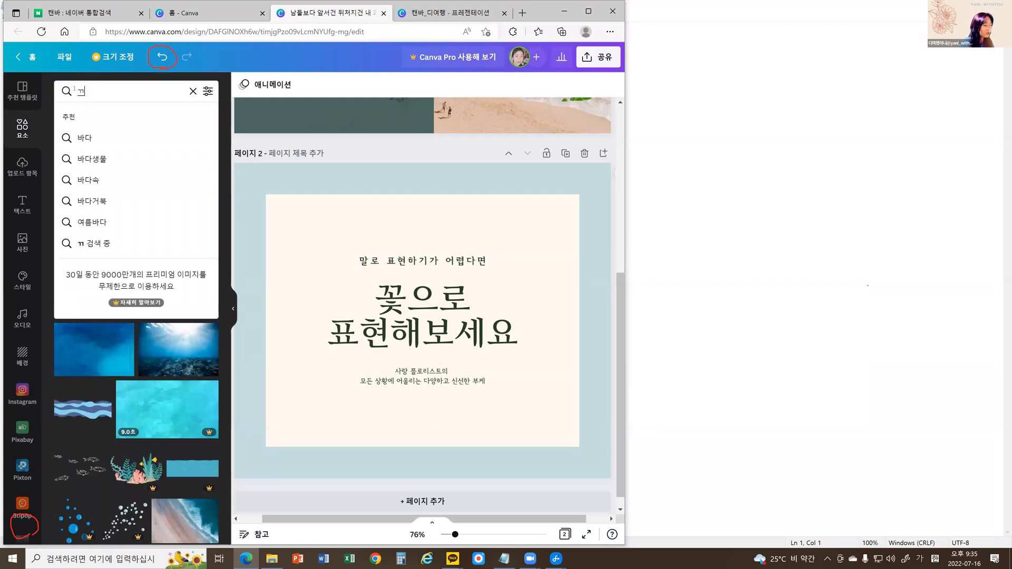
key(Return)
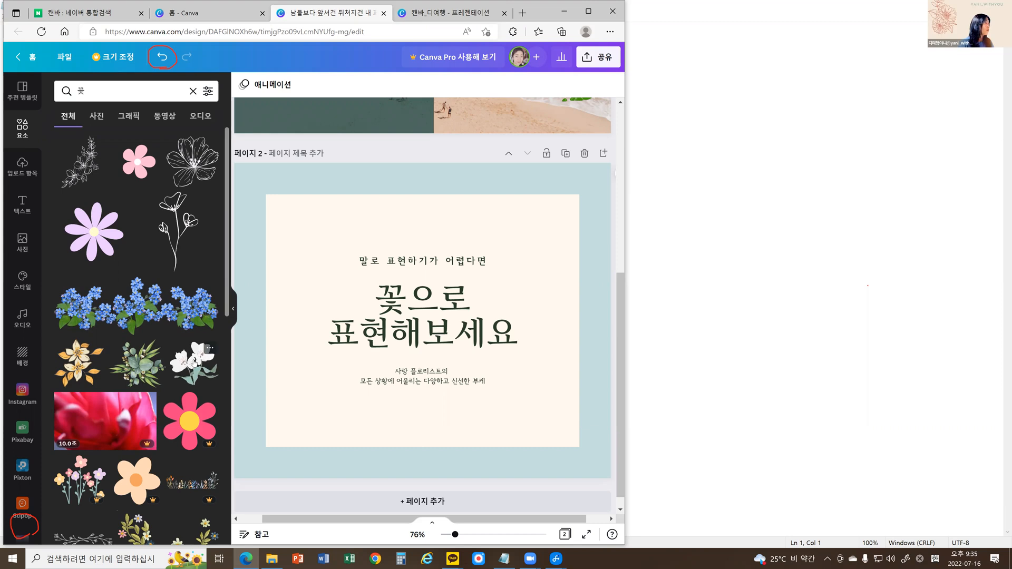
Try the white flower graphic on page 2, undo it, and look further through the flower results for free and premium graphics.
click(195, 363)
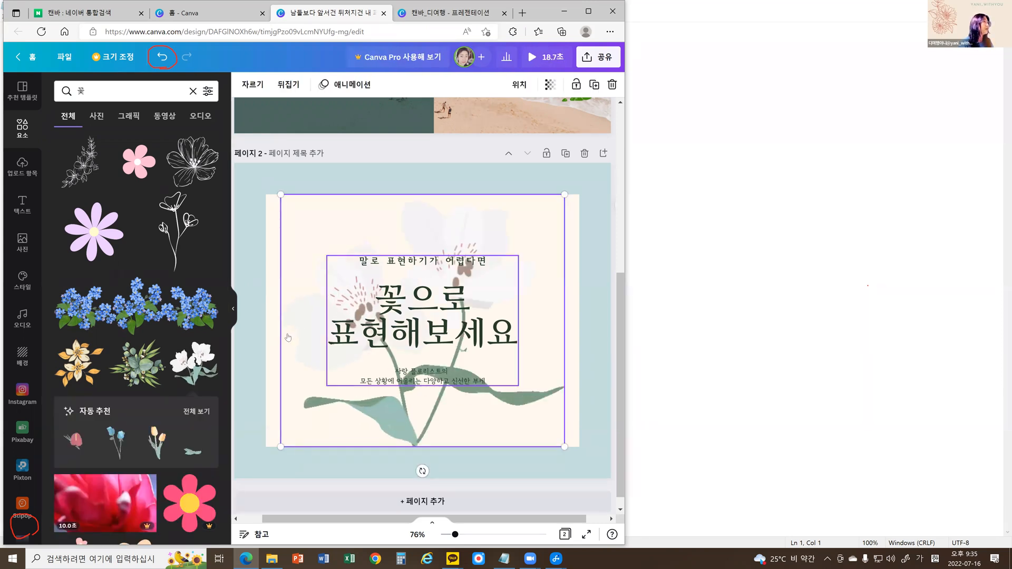
key(ctrl+z)
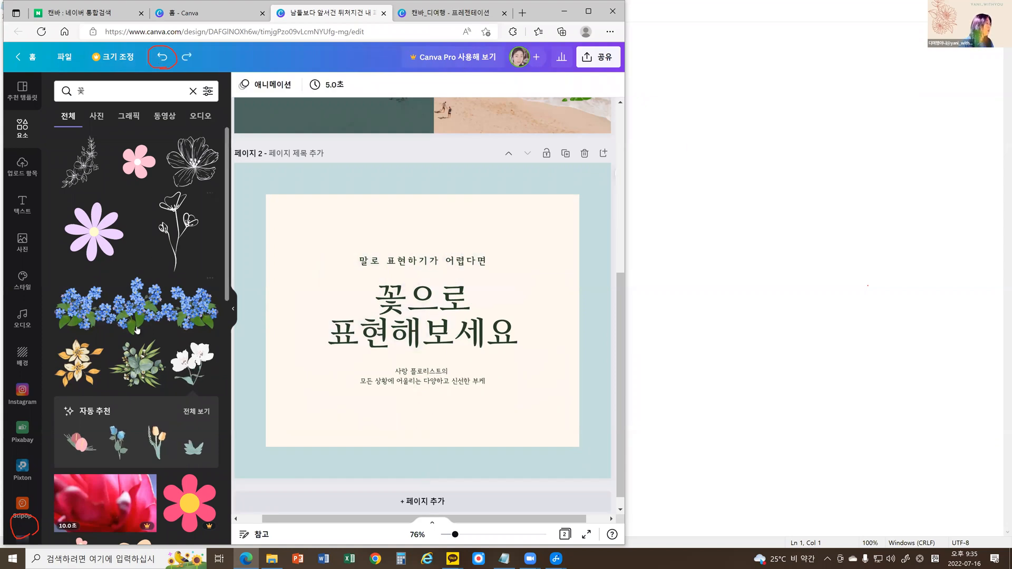
scroll(136, 325, down, 3)
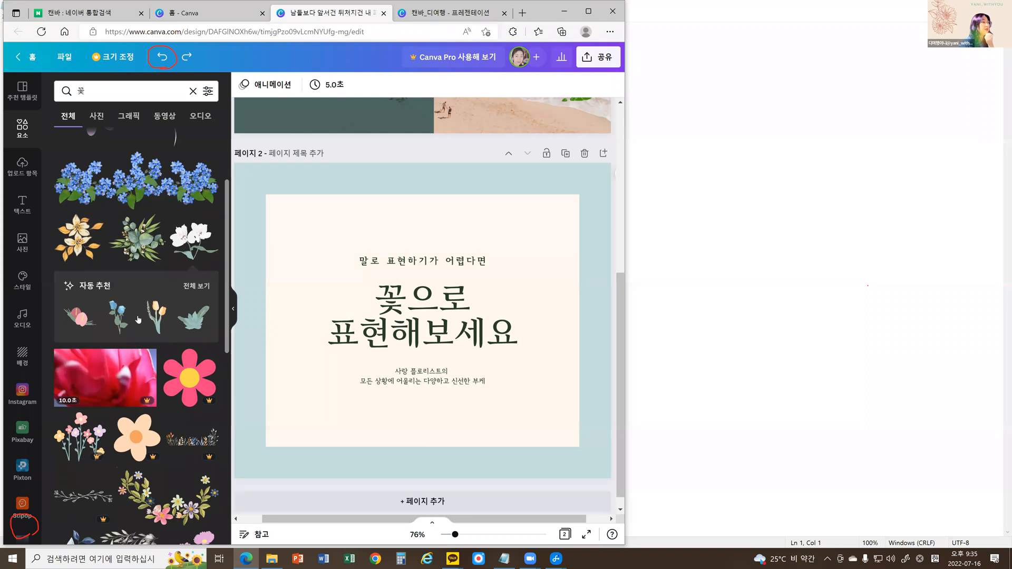
scroll(137, 315, down, 1)
scroll(136, 311, down, 3)
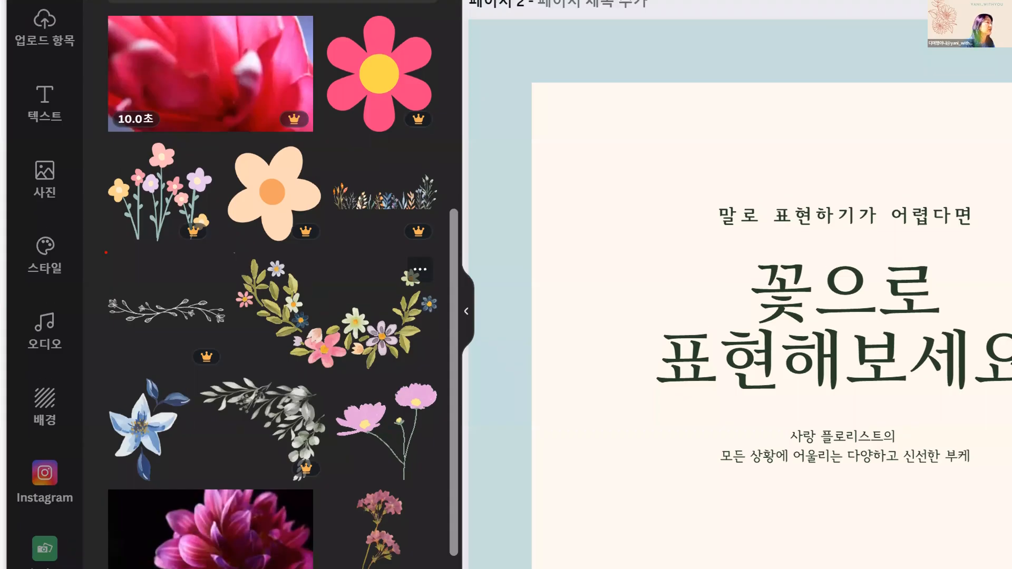
mouse_move(210, 252)
mouse_down()
mouse_move(160, 245)
mouse_move(152, 221)
mouse_move(184, 196)
mouse_move(230, 199)
mouse_move(212, 247)
mouse_up()
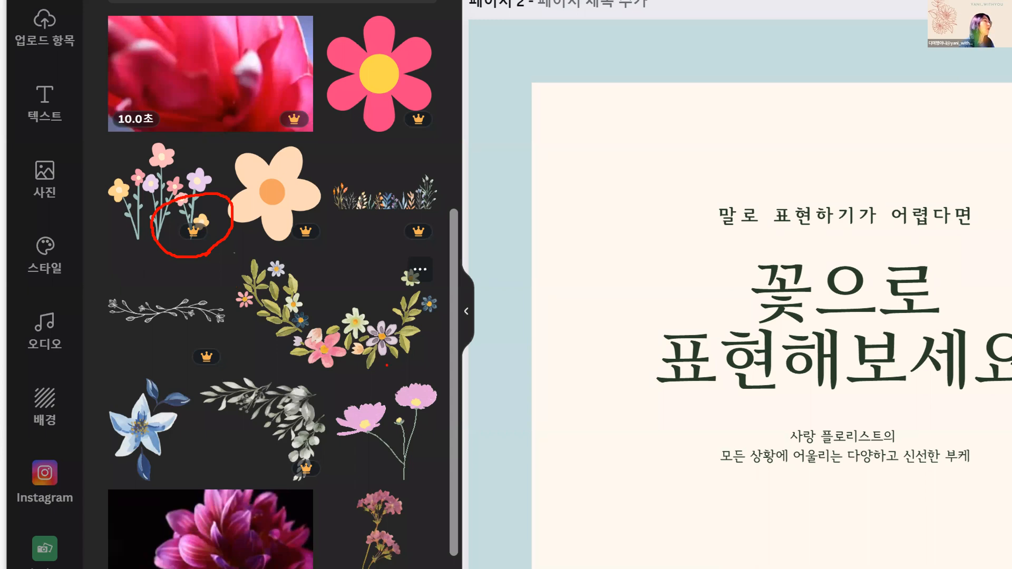
mouse_move(446, 368)
mouse_down()
mouse_move(276, 371)
mouse_move(219, 298)
mouse_move(273, 255)
mouse_move(329, 251)
mouse_move(406, 257)
mouse_move(457, 306)
mouse_move(457, 354)
mouse_move(446, 367)
mouse_move(429, 386)
mouse_move(369, 400)
mouse_move(353, 419)
mouse_move(353, 458)
mouse_move(364, 469)
mouse_move(421, 468)
mouse_move(432, 446)
mouse_move(425, 377)
mouse_up()
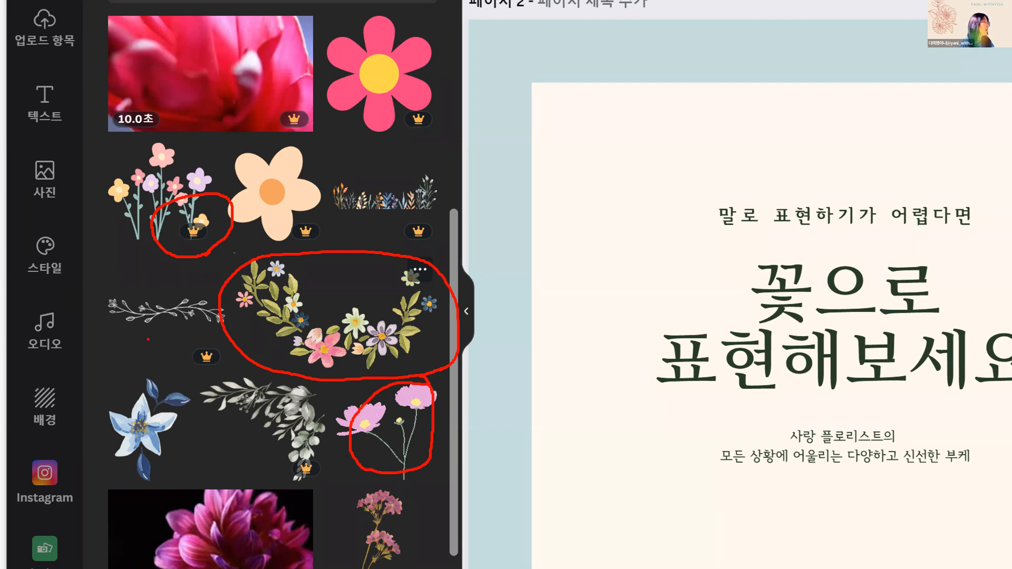
key(Escape)
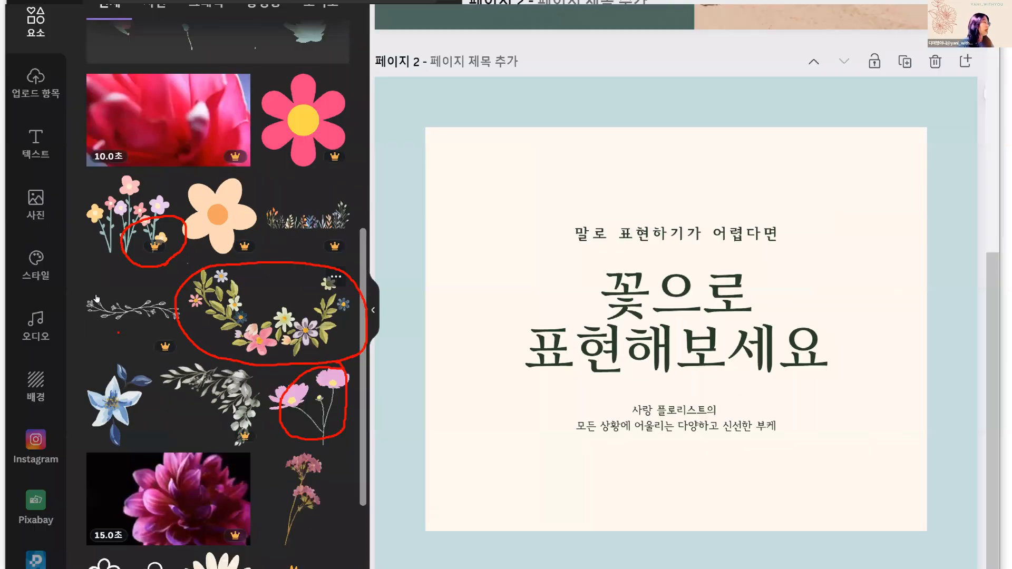
scroll(126, 264, down, 1)
scroll(127, 264, down, 5)
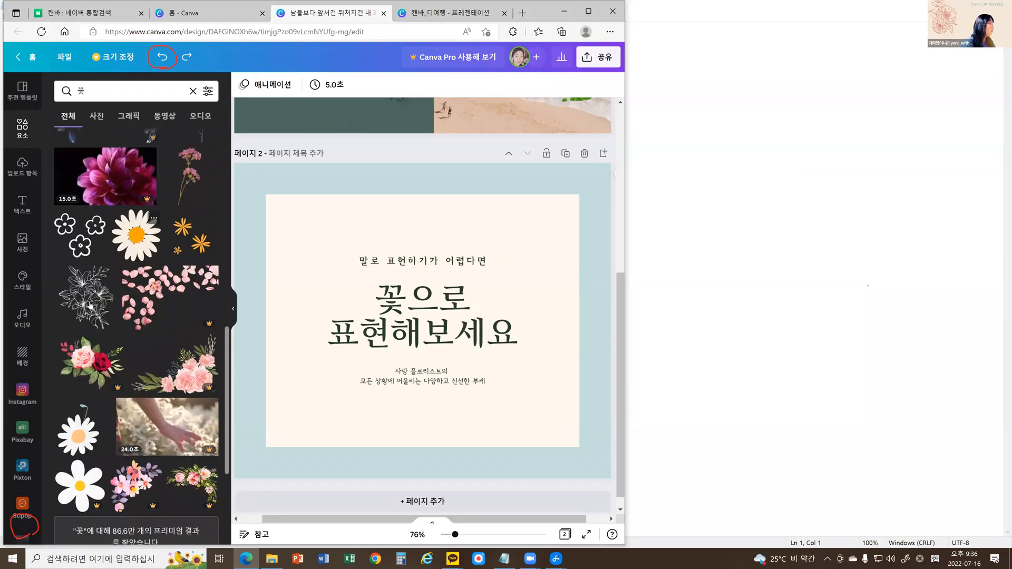
Add the black lily and hibiscus line drawings to page 2, placing the hibiscus over the page's upper-left corner.
click(89, 305)
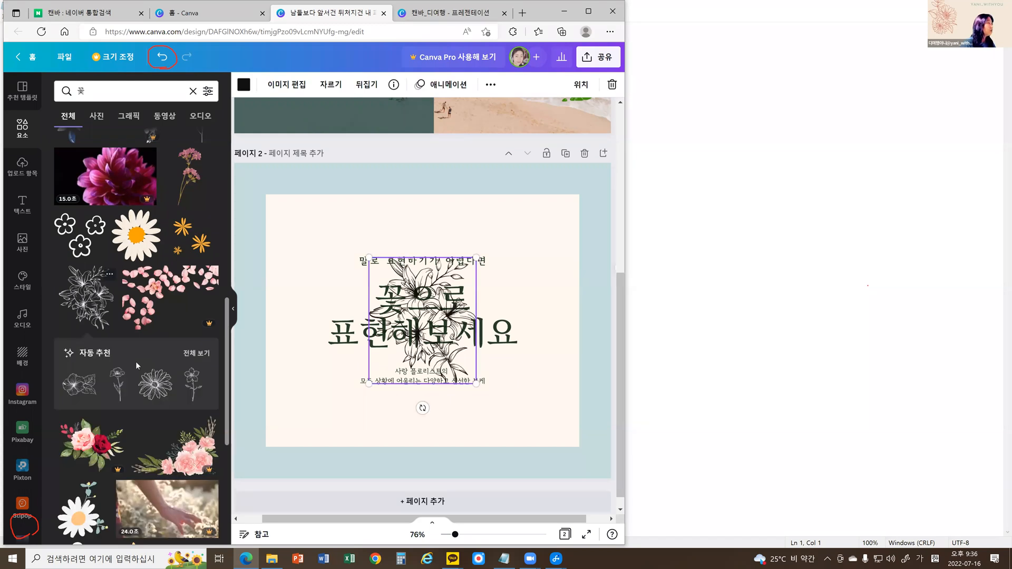
click(91, 388)
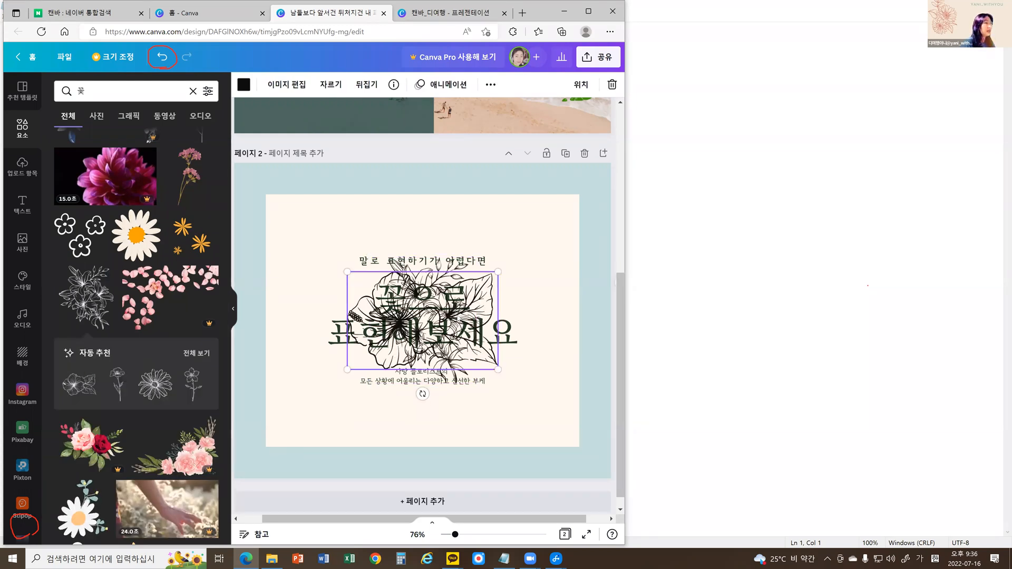
drag(457, 317, 312, 193)
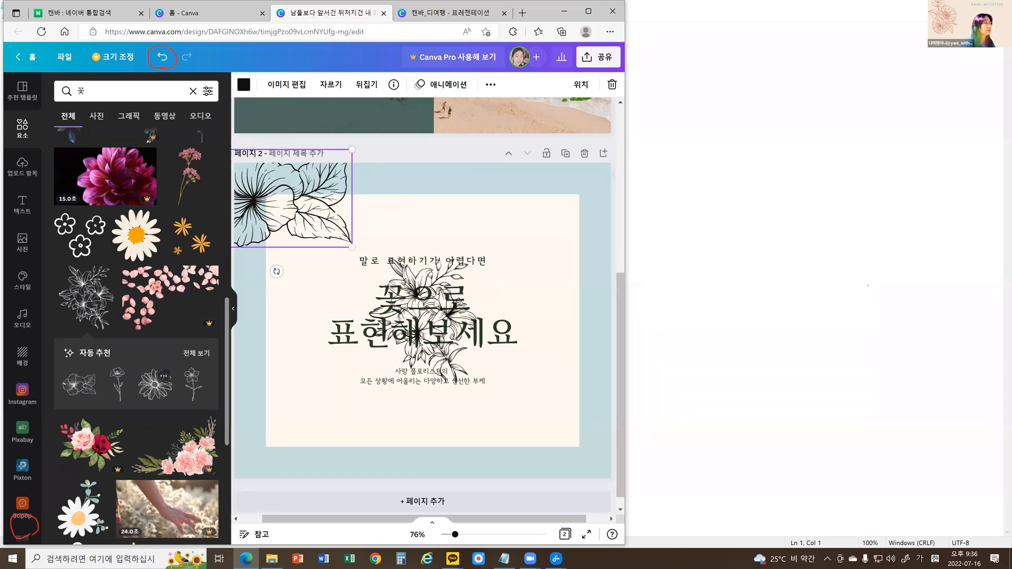
Try the recommended daisy line drawing near page 2's lower-right corner and remove it again.
click(162, 385)
drag(454, 329, 608, 477)
drag(569, 423, 558, 419)
drag(434, 277, 517, 206)
click(528, 414)
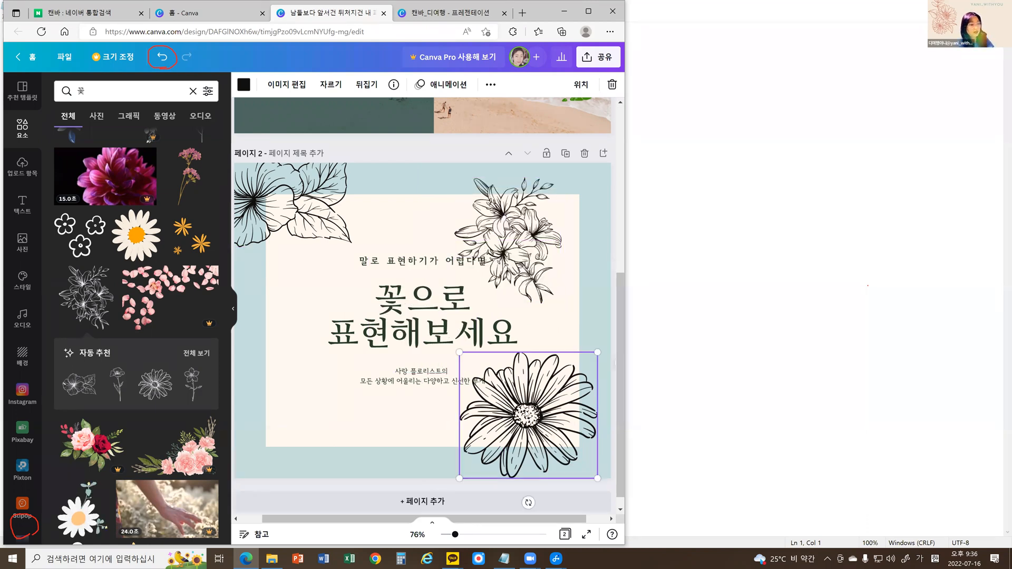
key(Delete)
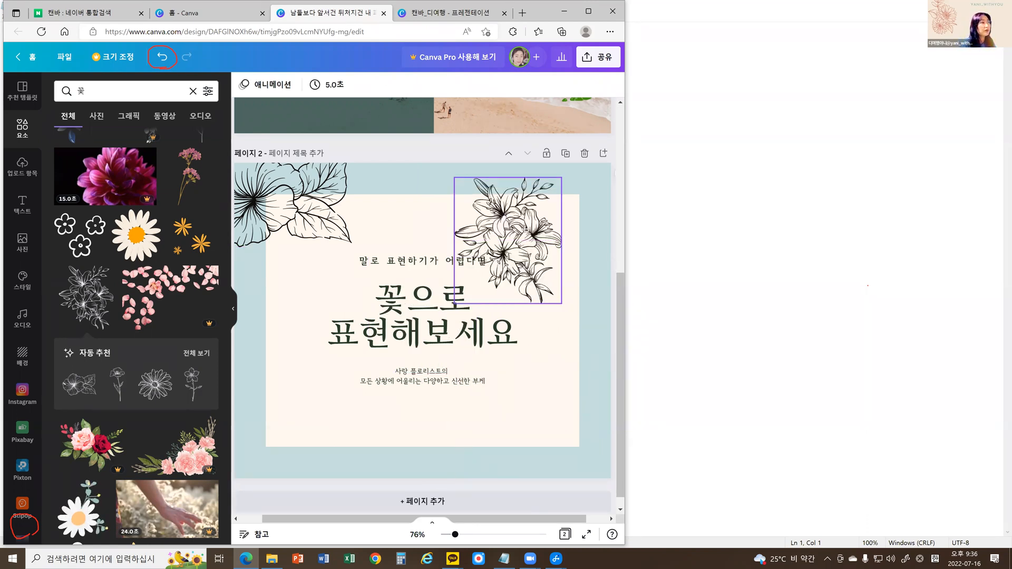
Move the lily line drawing to the lower-left area of page 2 and enlarge it slightly.
drag(525, 230, 288, 381)
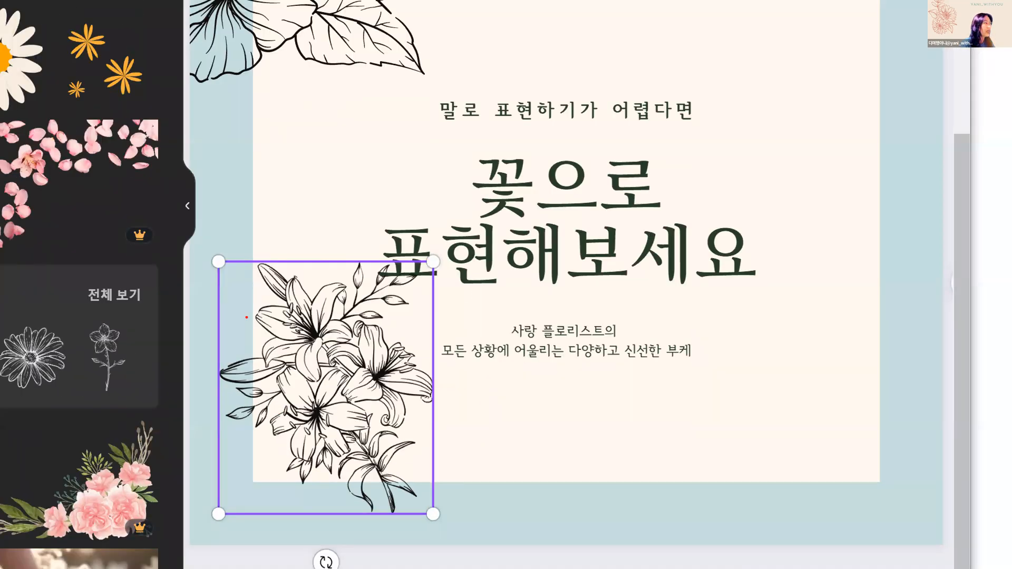
drag(228, 273, 231, 270)
mouse_move(452, 275)
mouse_down()
mouse_move(429, 256)
mouse_move(450, 266)
mouse_up()
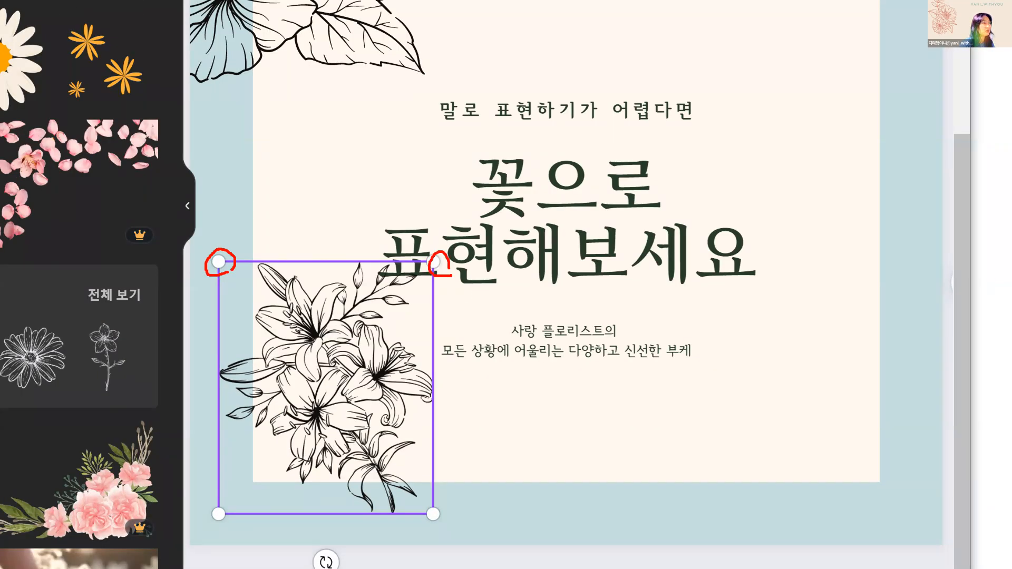
mouse_move(431, 529)
mouse_down()
mouse_move(430, 505)
mouse_move(439, 522)
mouse_move(492, 546)
mouse_up()
drag(481, 519, 463, 551)
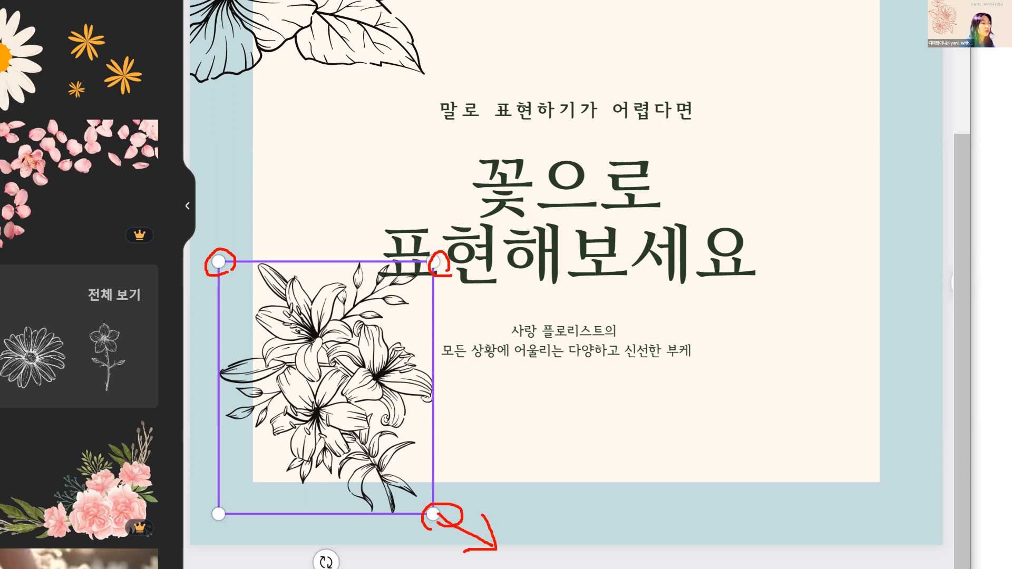
key(Escape)
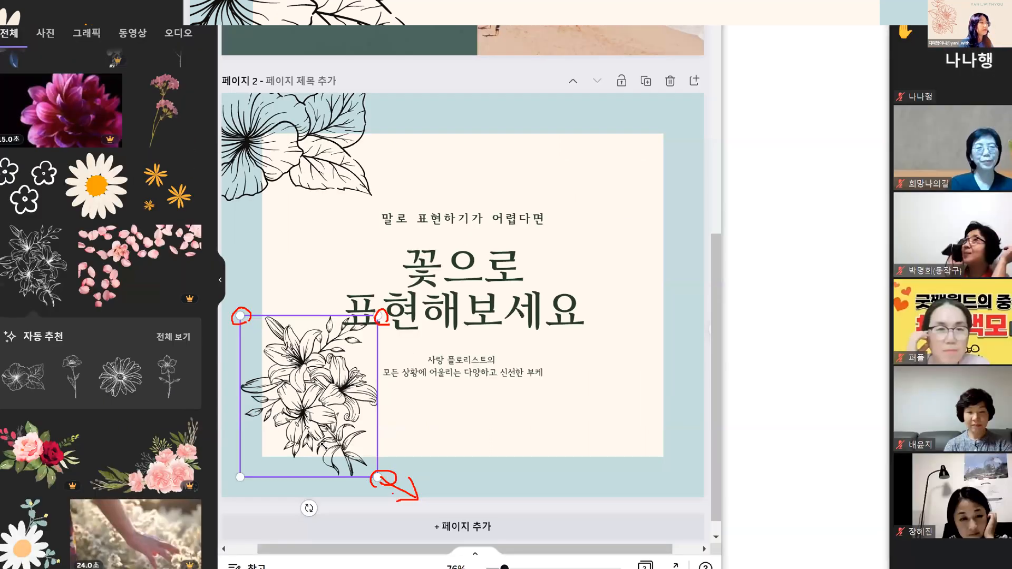
drag(364, 468, 389, 484)
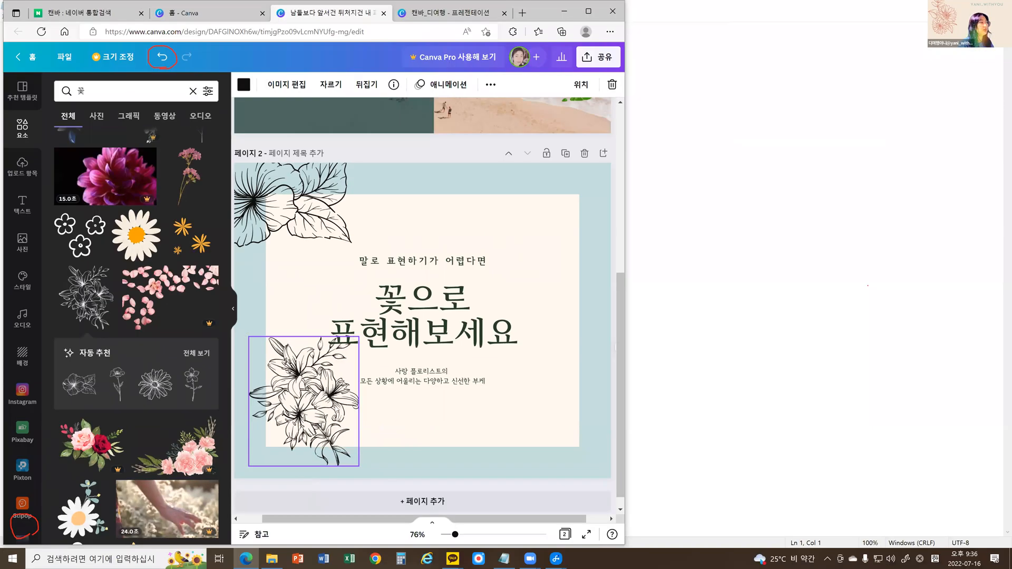
drag(328, 402, 330, 346)
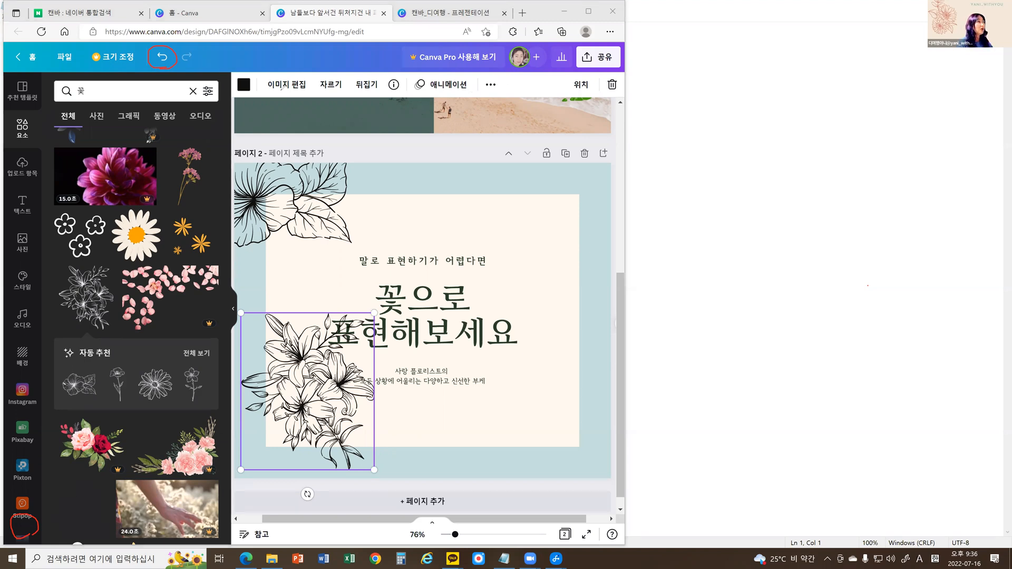
mouse_move(347, 70)
mouse_down()
mouse_move(470, 91)
mouse_move(504, 86)
mouse_move(461, 92)
mouse_up()
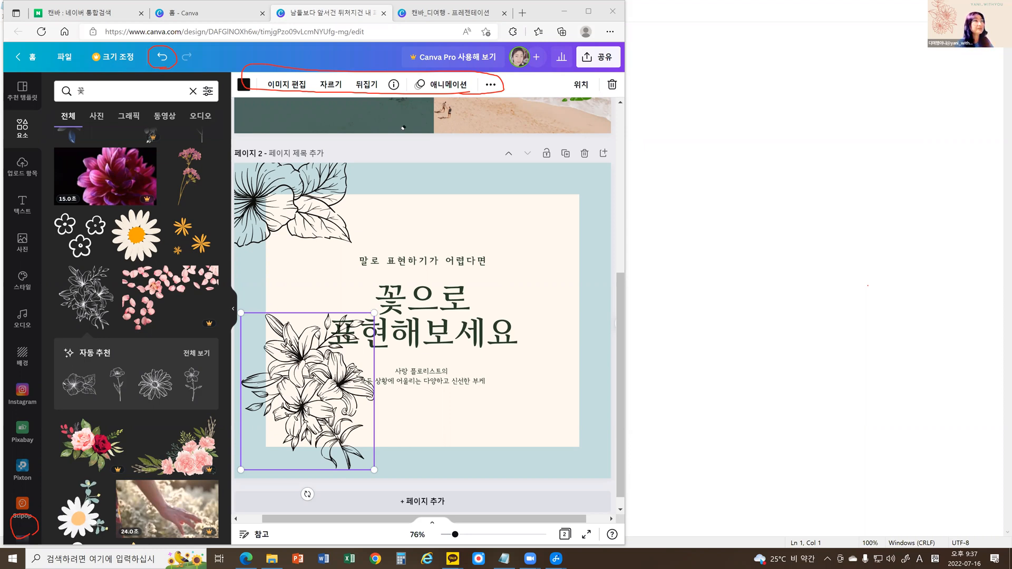
key(ctrl+z)
click(429, 147)
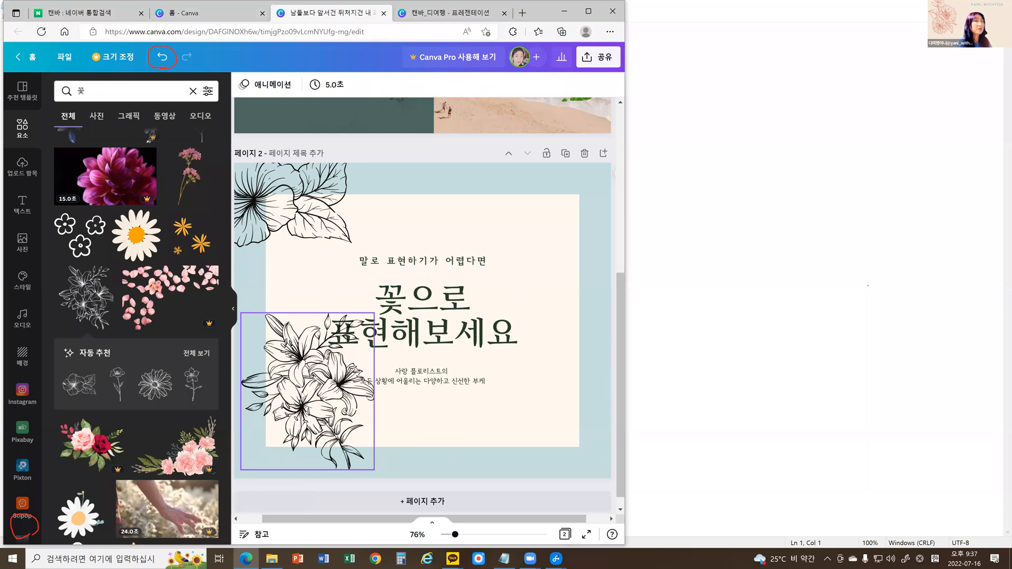
Flip the lily line drawing both horizontally and vertically.
click(301, 398)
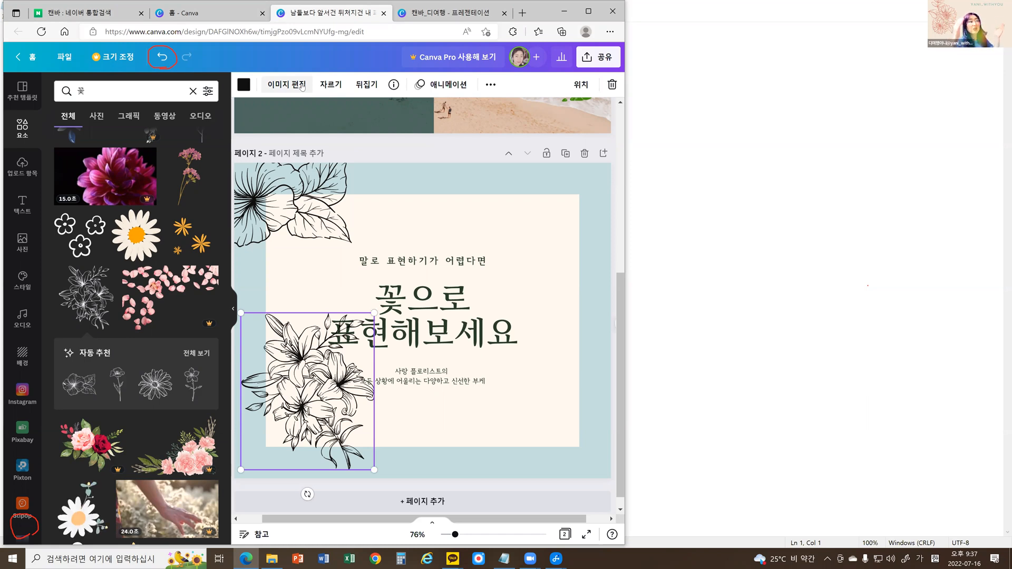
click(368, 86)
click(377, 113)
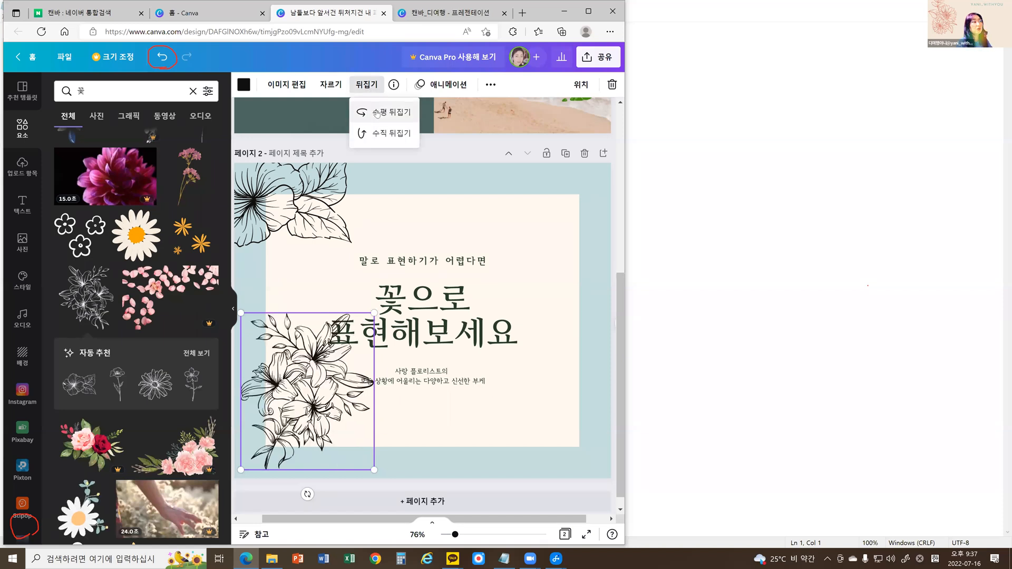
click(379, 140)
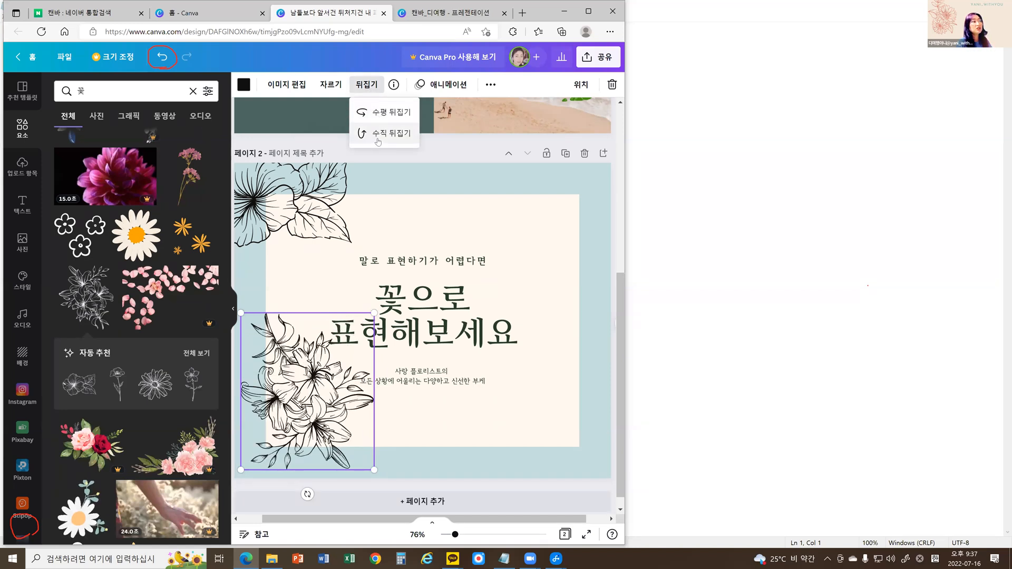
Delete the hibiscus line drawing and move the lily drawing into page 2's upper-left corner in its place.
click(287, 202)
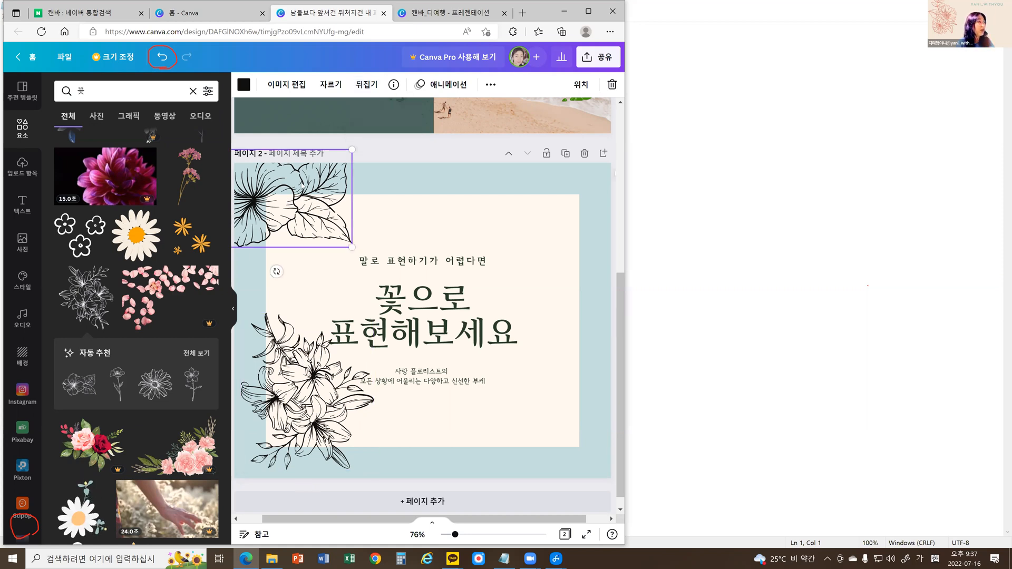
click(612, 86)
drag(334, 417, 318, 229)
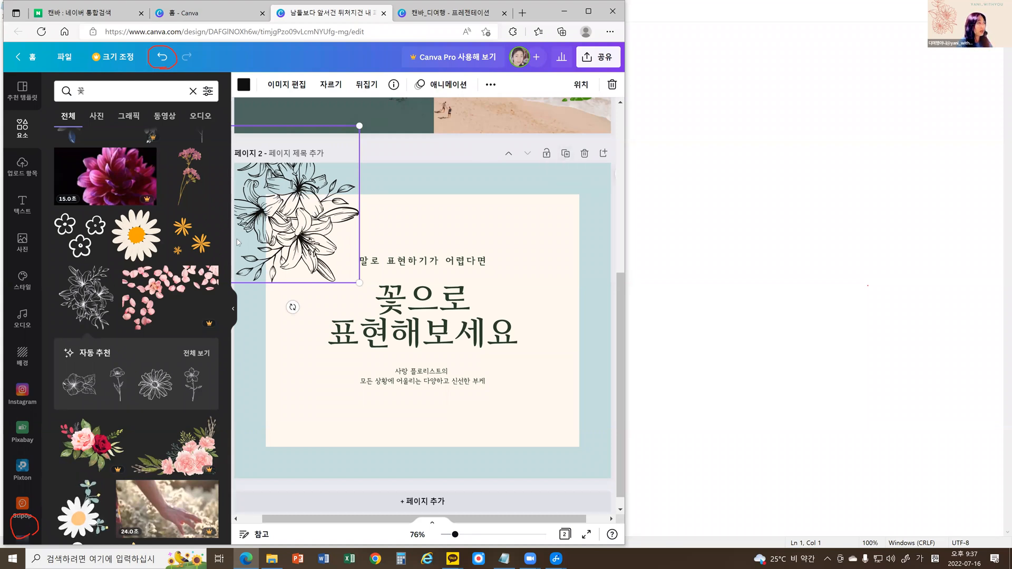
Try to copy the lily line drawing in page 2's upper-left corner and paste a duplicate on the page.
right_click(306, 215)
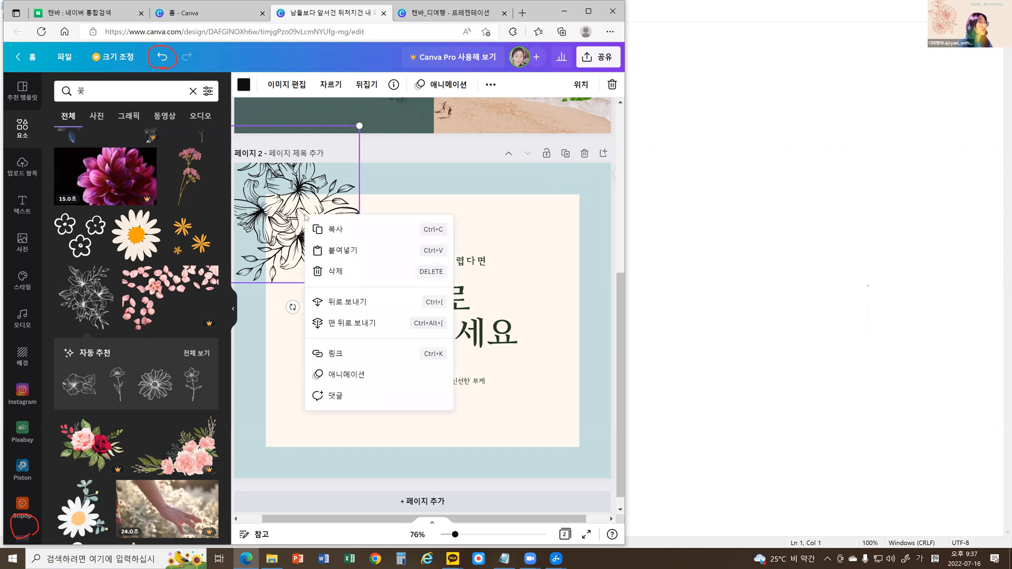
click(333, 231)
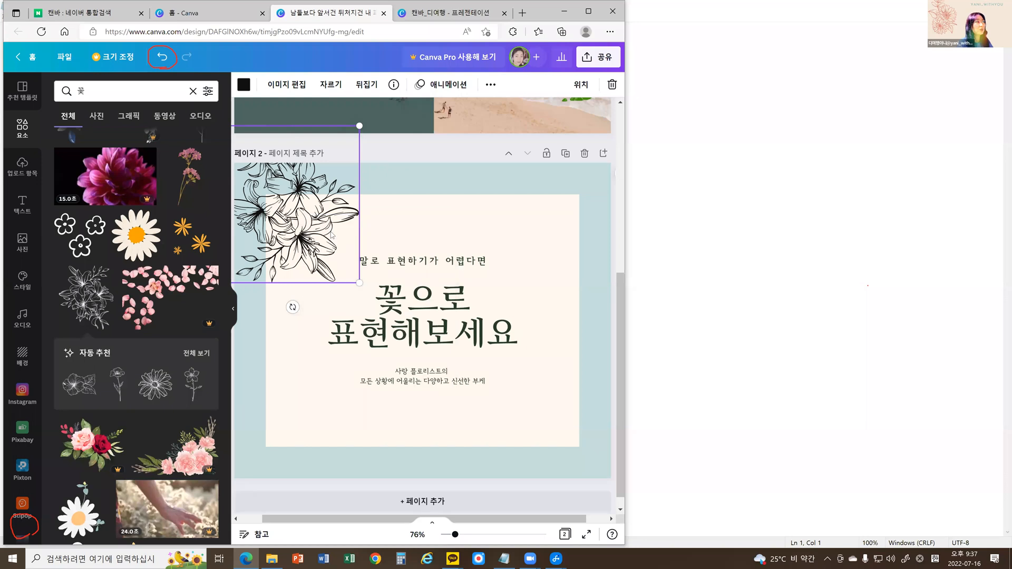
right_click(309, 212)
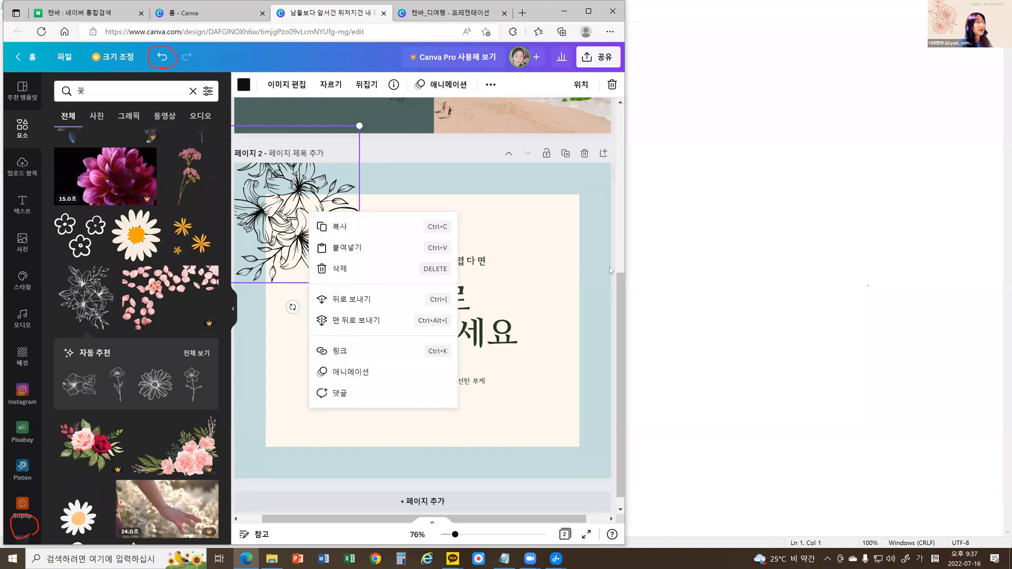
right_click(587, 272)
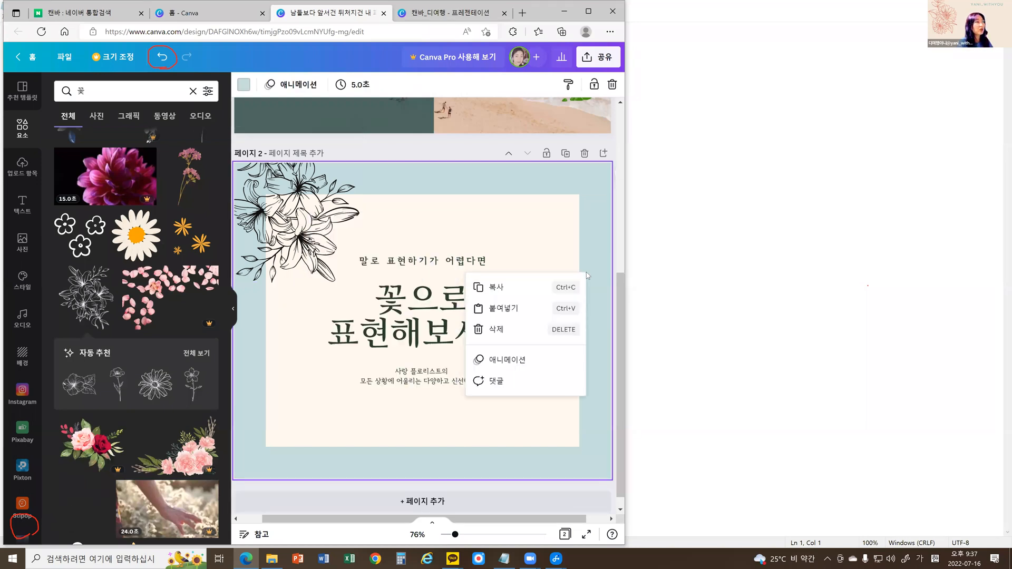
click(534, 310)
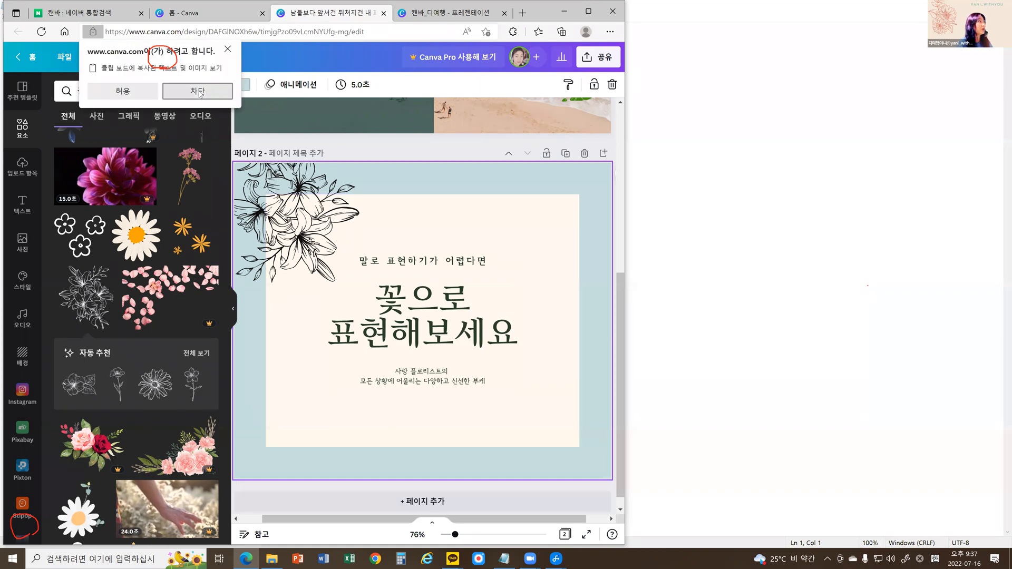
click(228, 50)
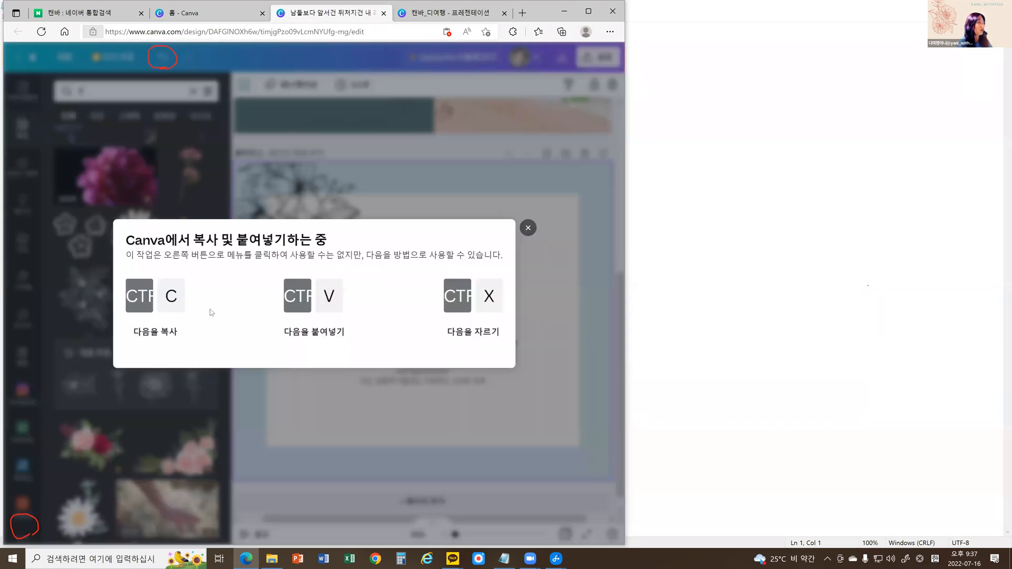
click(525, 231)
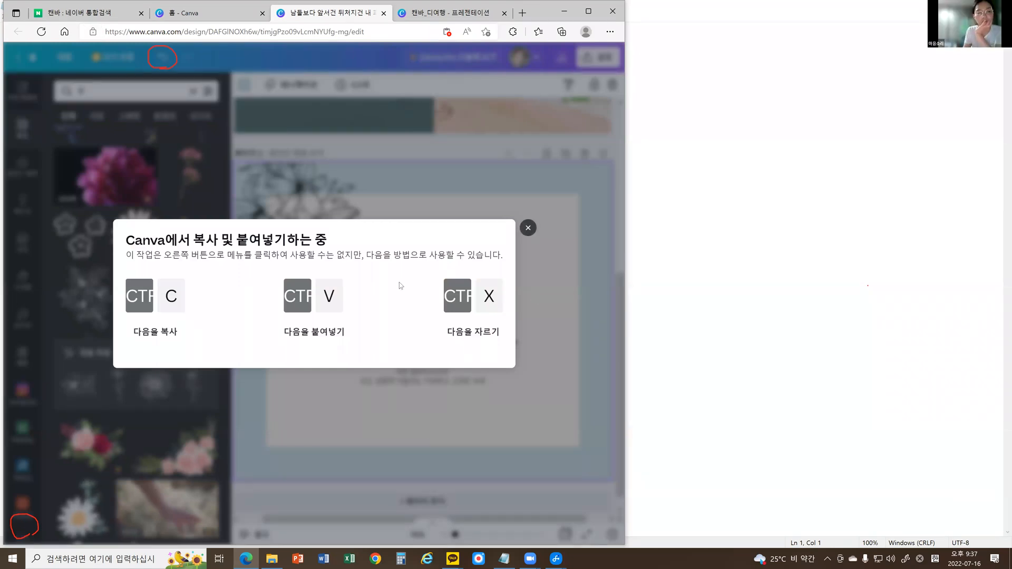
Duplicate the lily line drawing and move the copy to the lower-right area of page 2's cream panel.
click(302, 229)
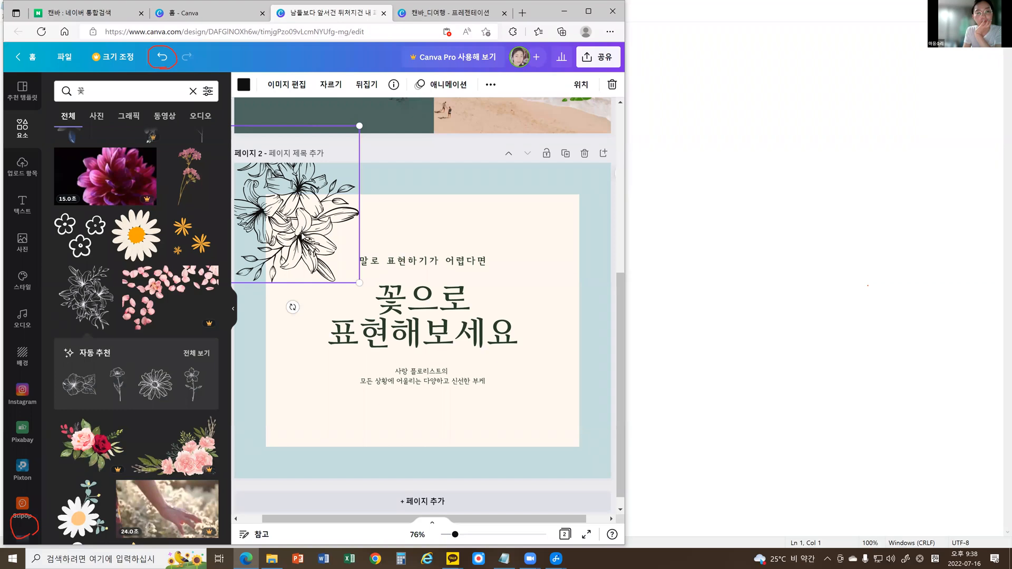
key(ctrl+v)
drag(303, 237, 488, 402)
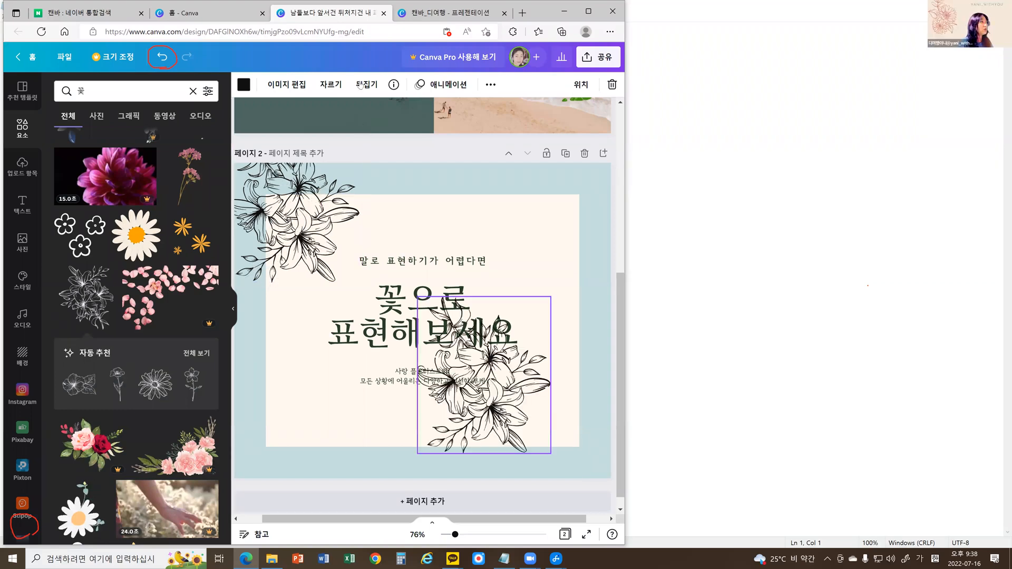
Flip the duplicated lily drawing horizontally and vertically, and move it into page 2's lower-right corner.
click(367, 84)
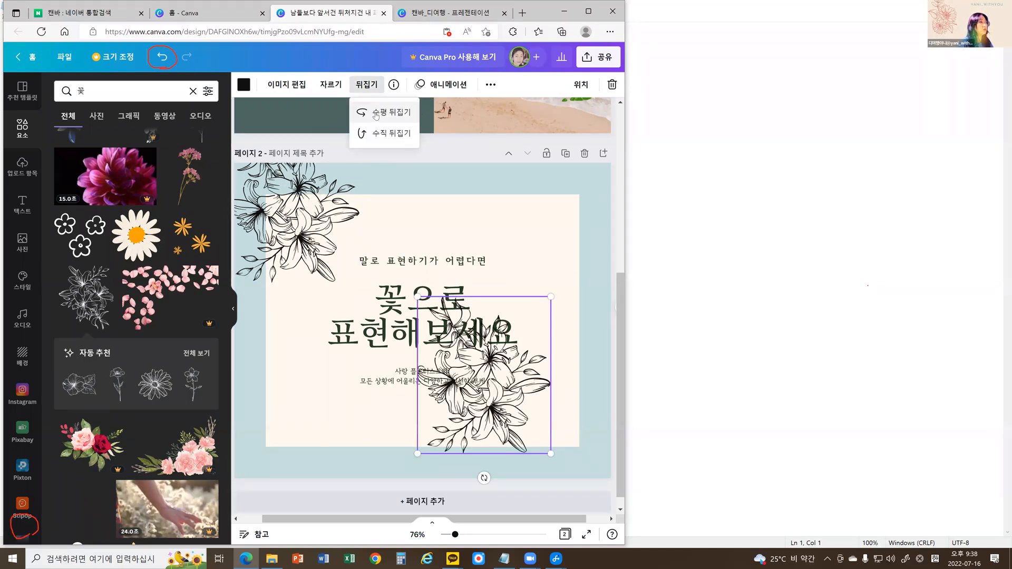
click(376, 112)
click(377, 134)
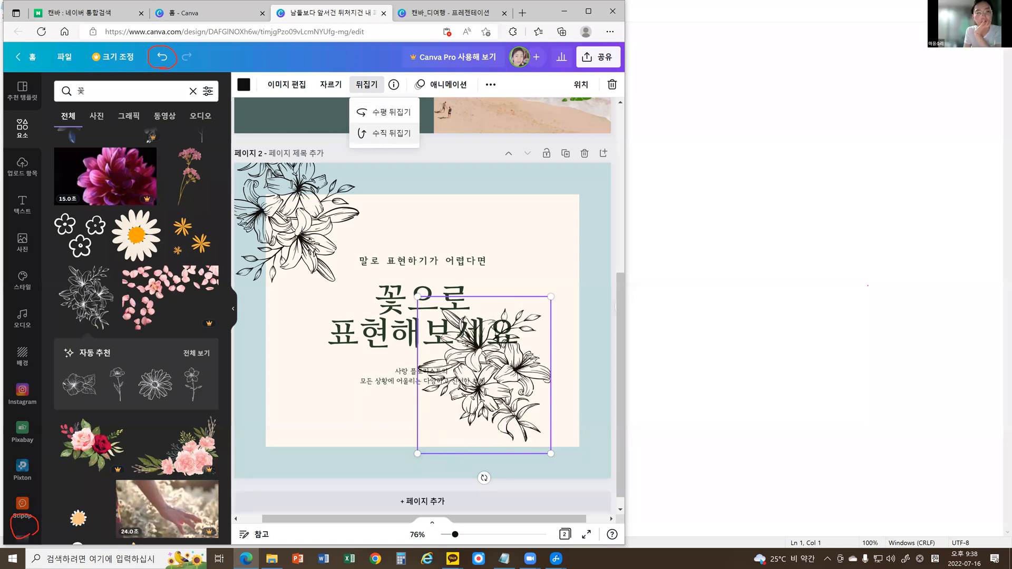
drag(519, 375, 594, 444)
drag(528, 444, 527, 444)
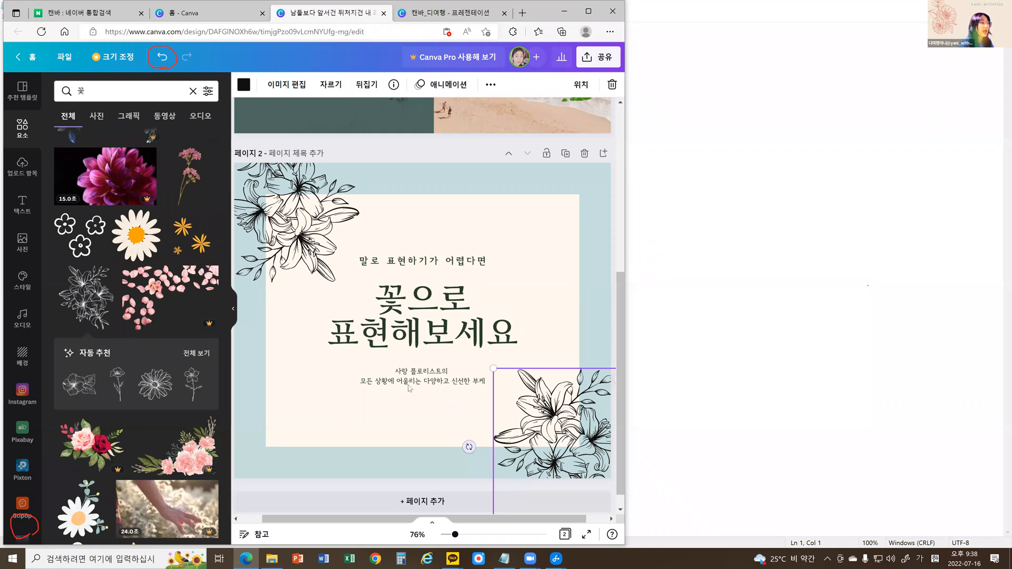
Replace the small text line above page 2's heading with "뭐든해봐요", enclosed in double quotation marks.
click(411, 264)
double_click(411, 264)
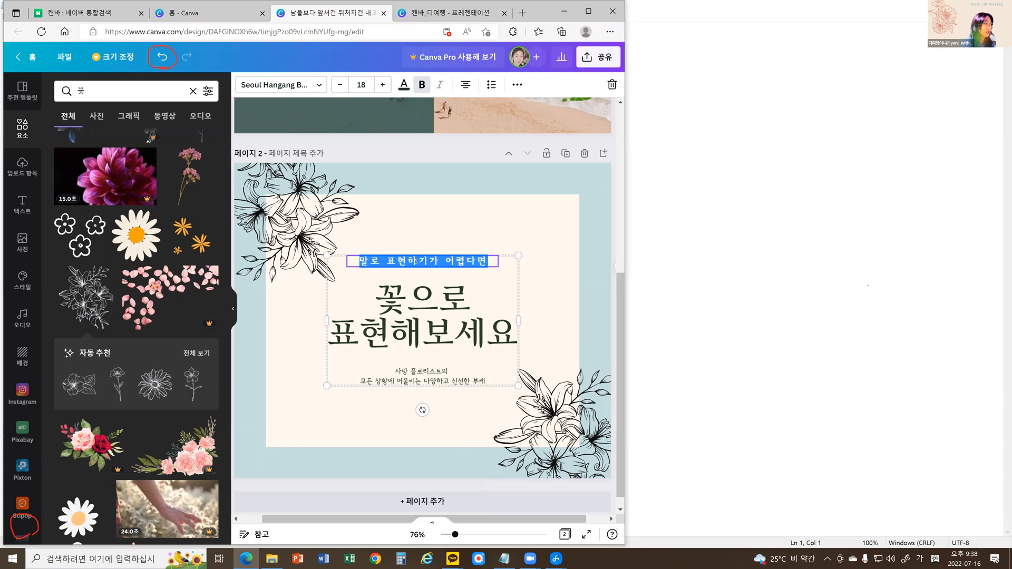
text(뭐든 해봐요)
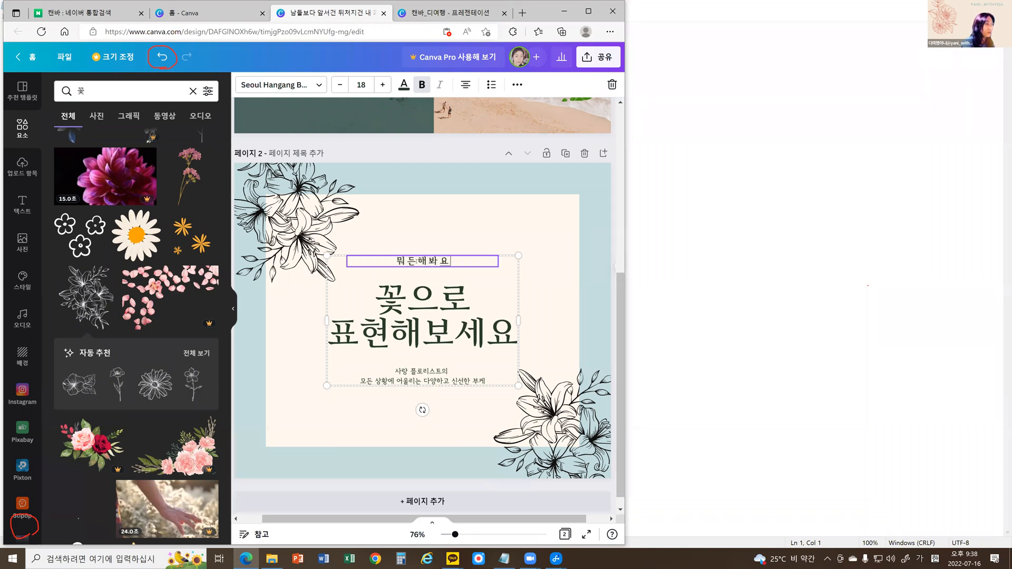
text(")
key(End)
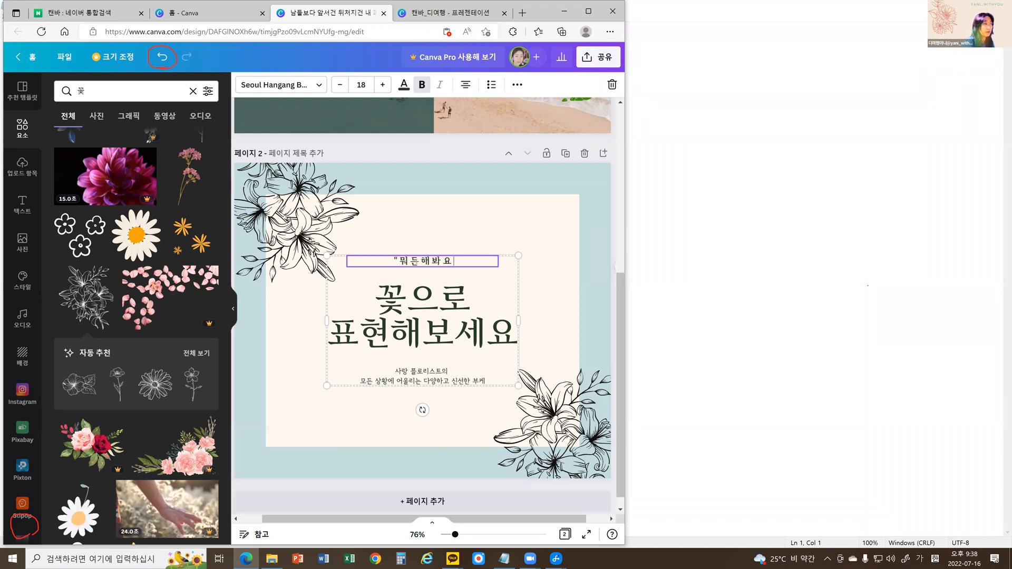
Append 판사, the author's name and 에세이 after the quoted title in the line above page 2's heading.
text(")
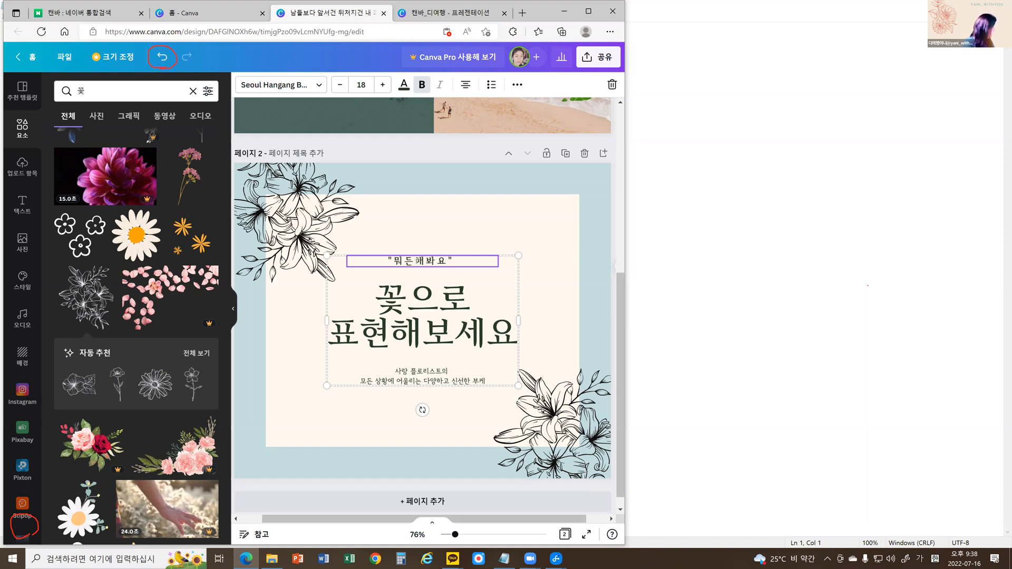
text( 판사 김동ㅎ)
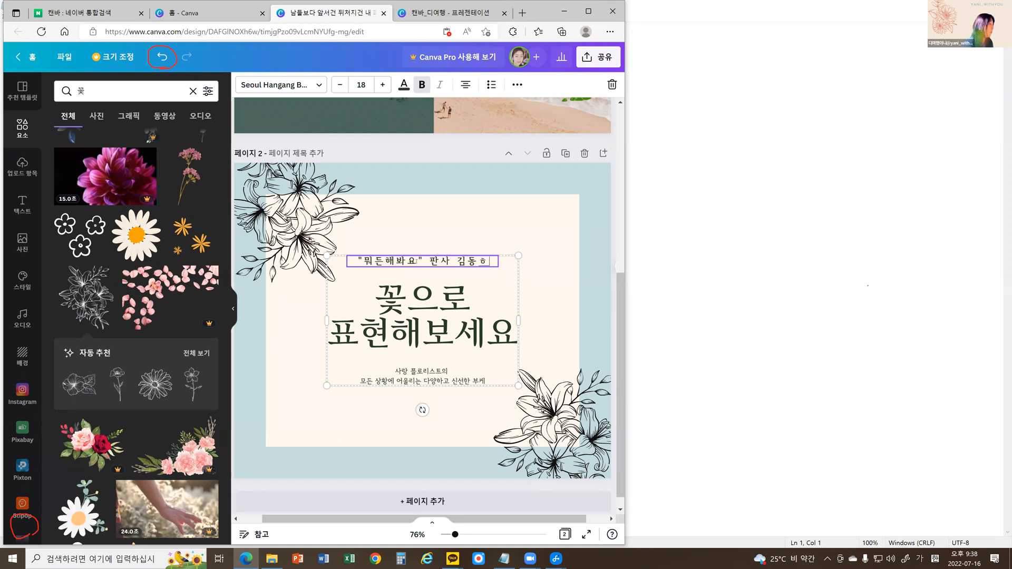
text(ㅕㄴ 에시)
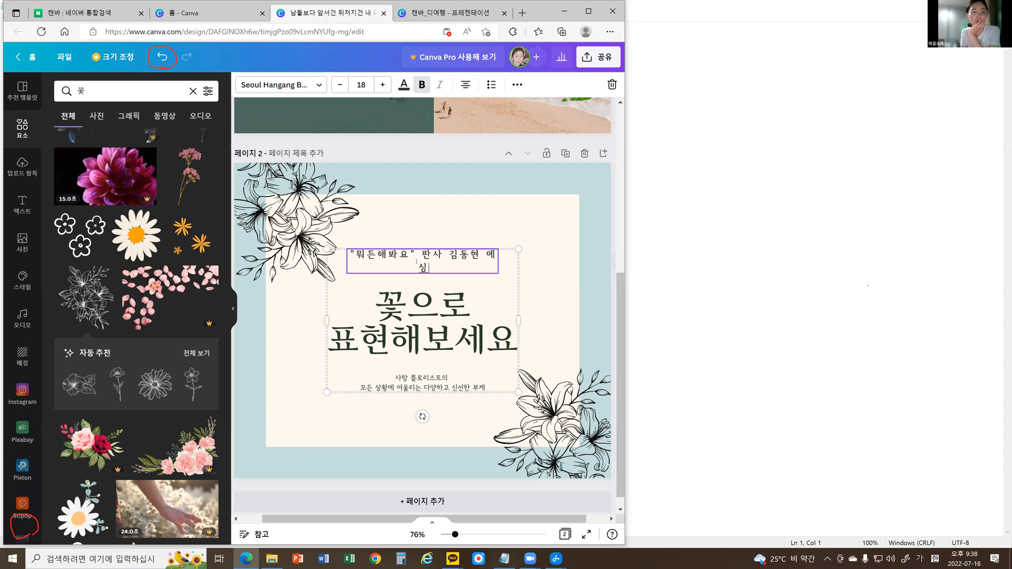
key(BackSpace)
text(세이)
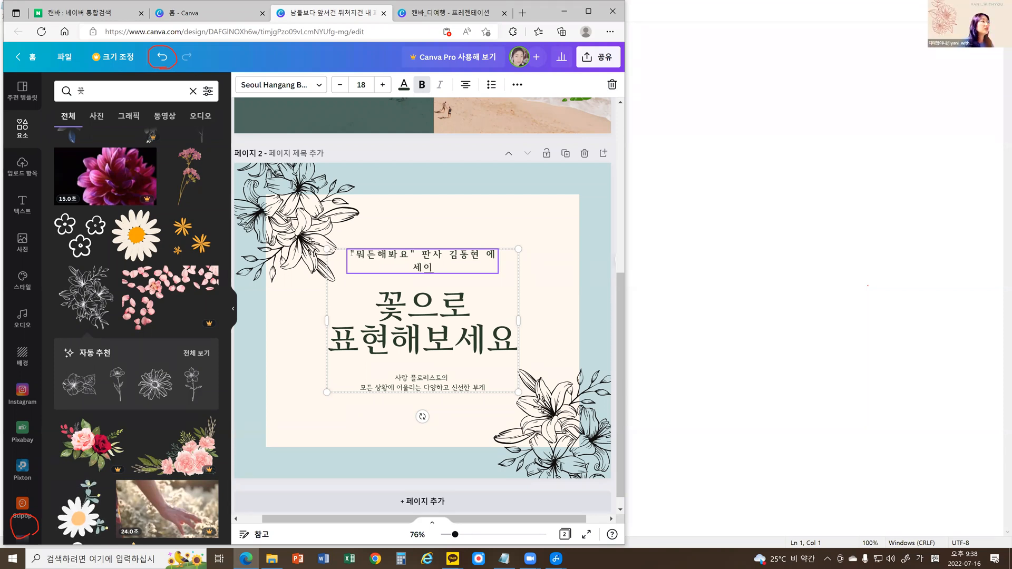
key(ctrl+a)
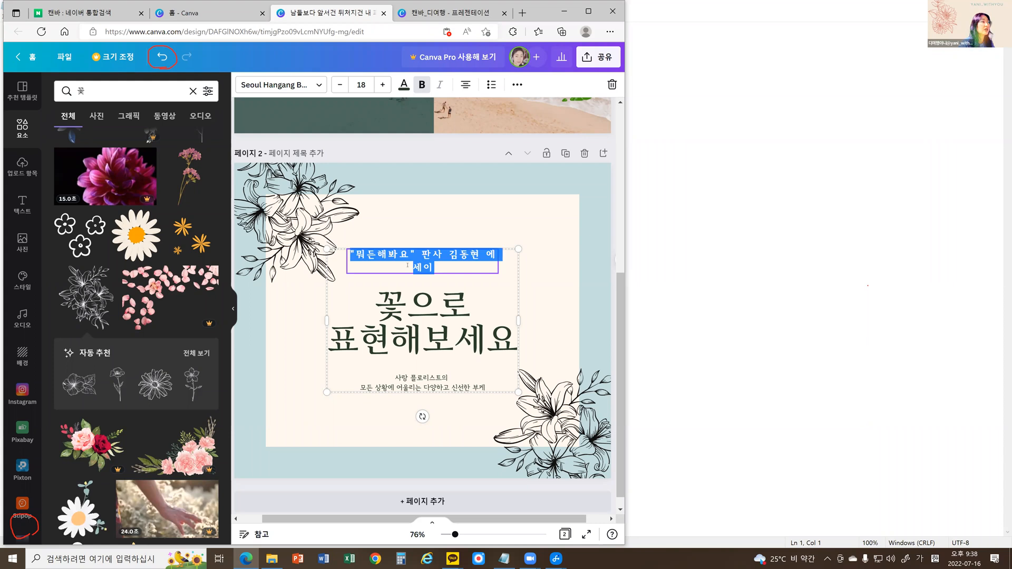
click(596, 207)
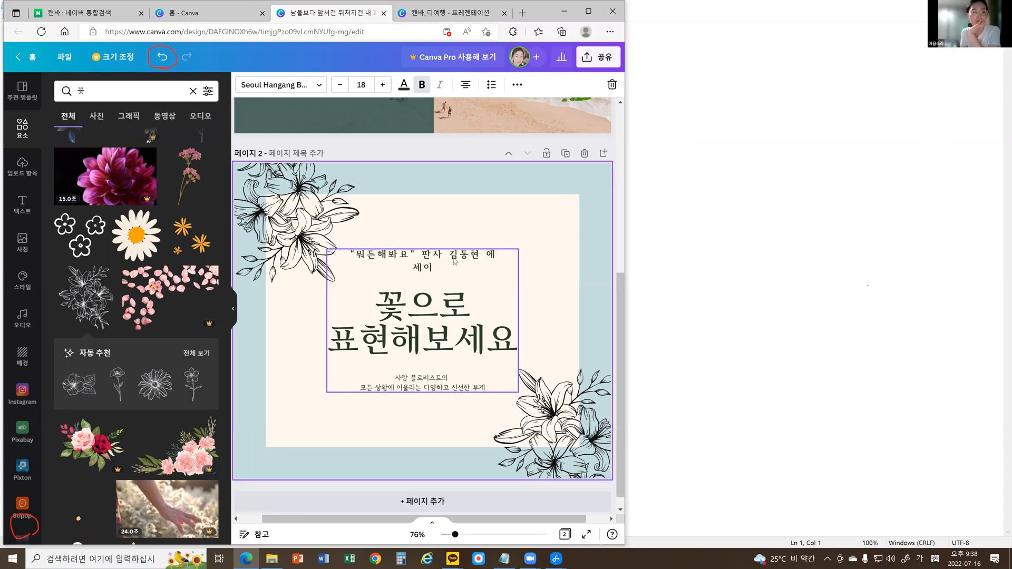
Reduce the letter spacing of the book title line above the heading to 132.
click(458, 257)
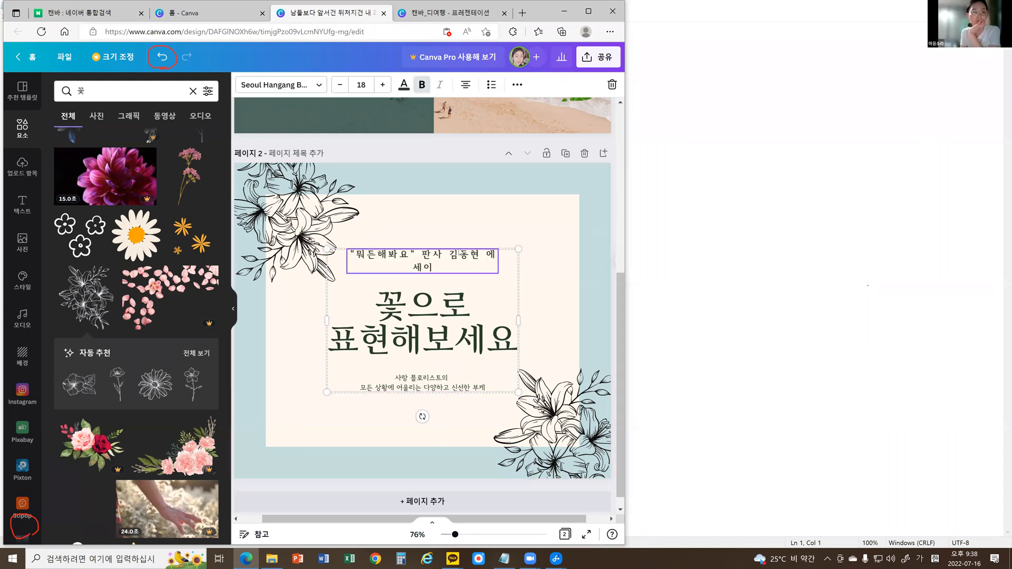
click(518, 84)
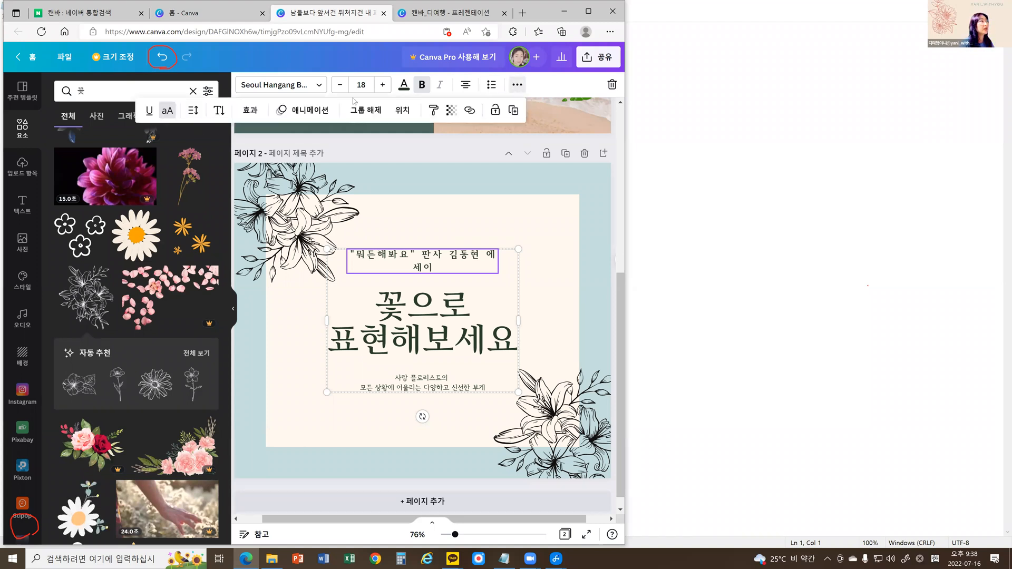
click(194, 109)
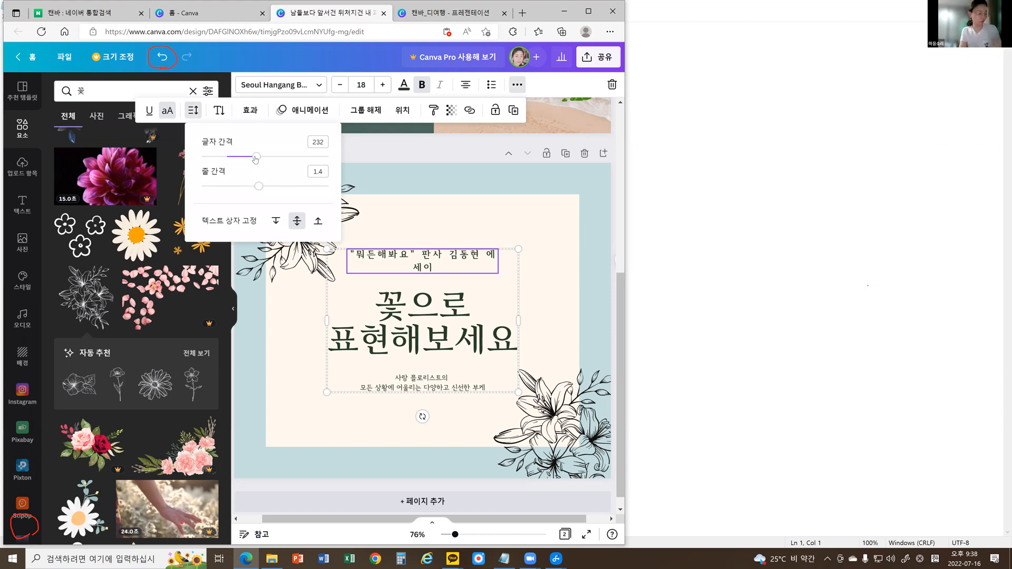
drag(249, 157, 243, 157)
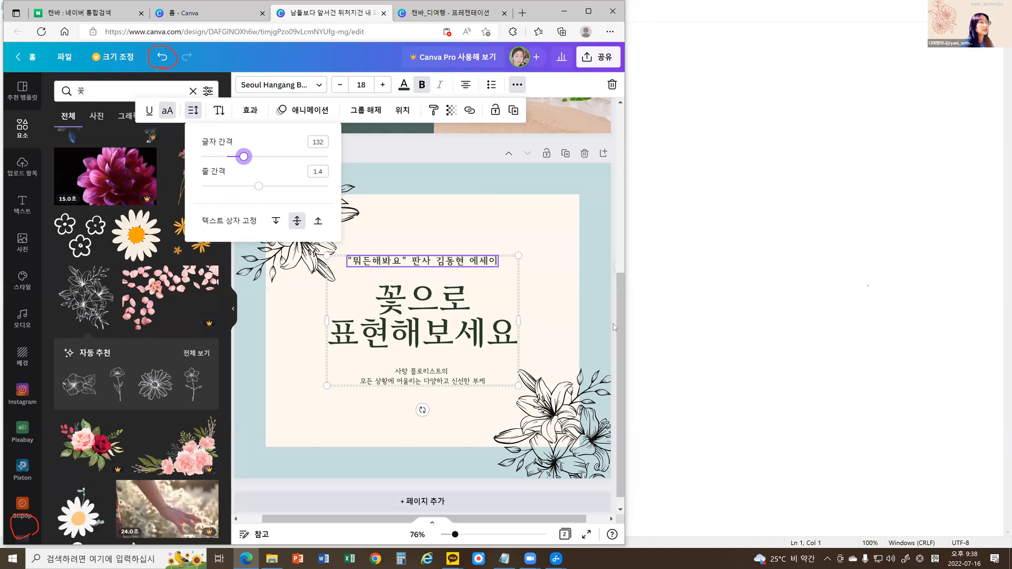
Delete the two-line florist description text below page 2's heading.
click(411, 376)
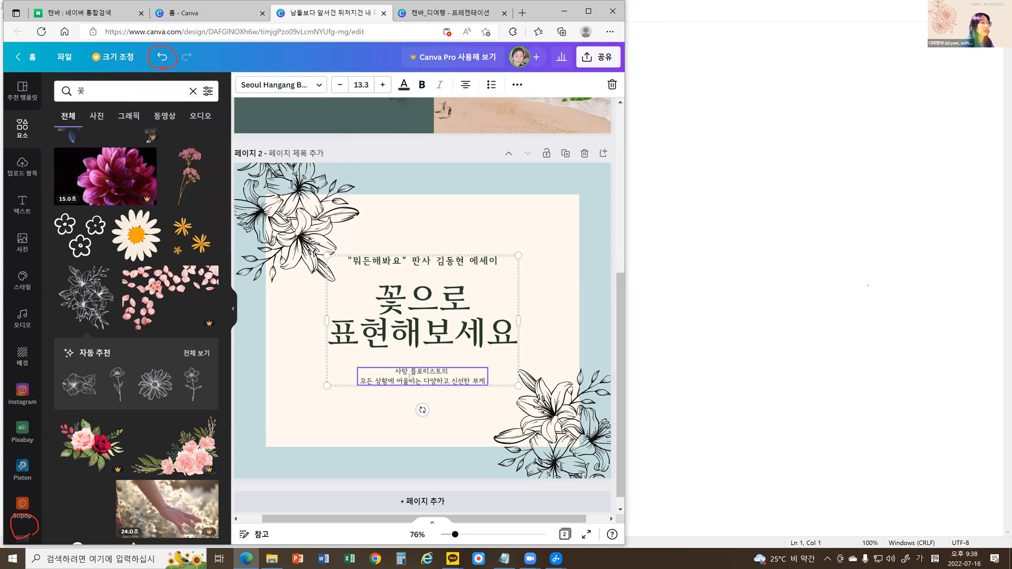
double_click(410, 377)
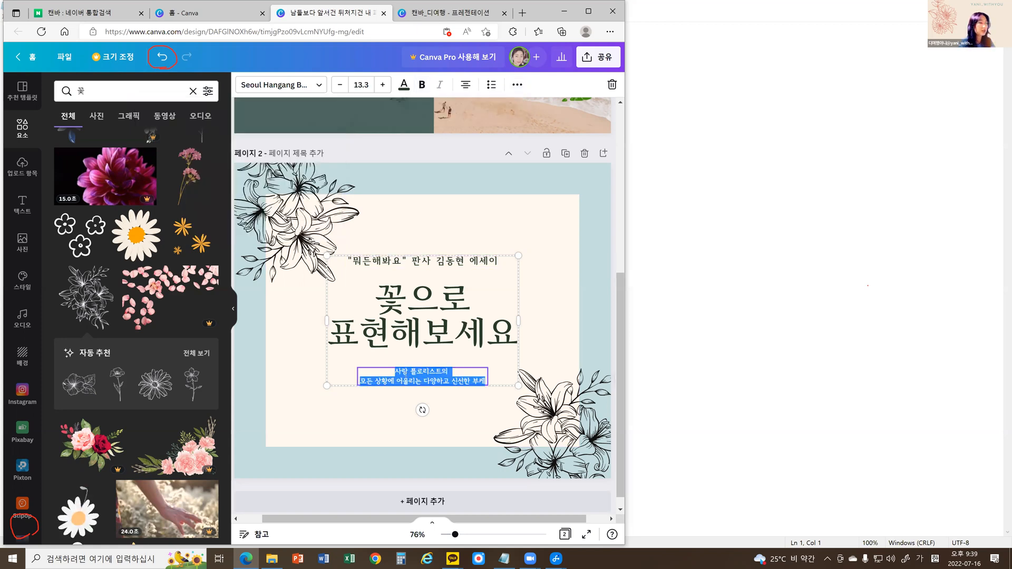
key(BackSpace)
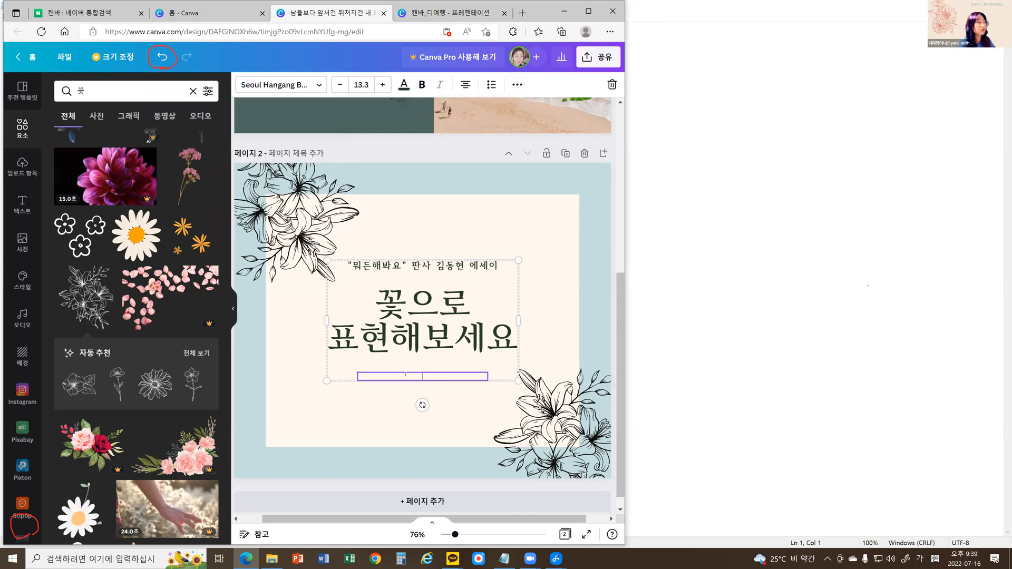
click(461, 269)
click(445, 301)
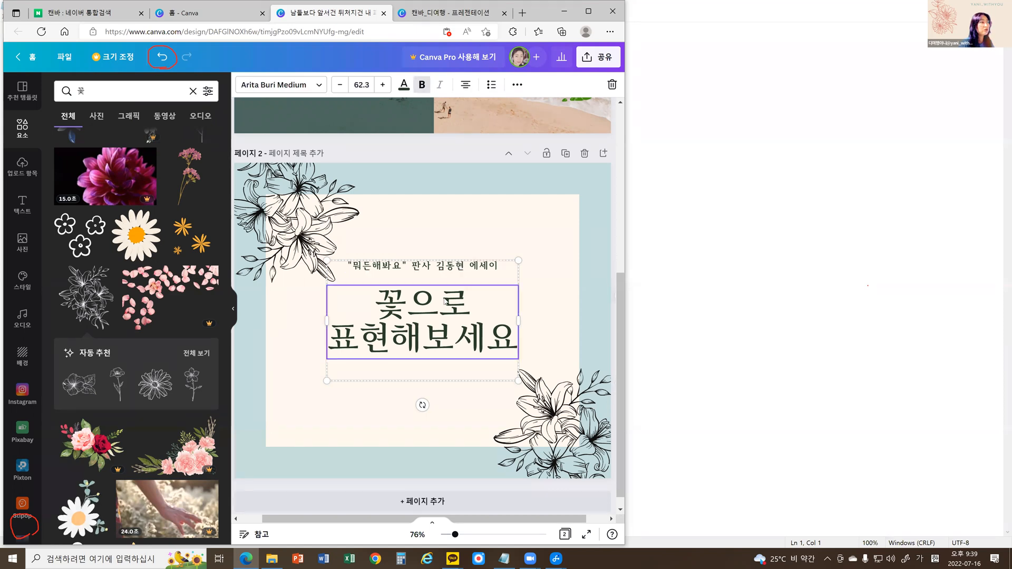
right_click(446, 302)
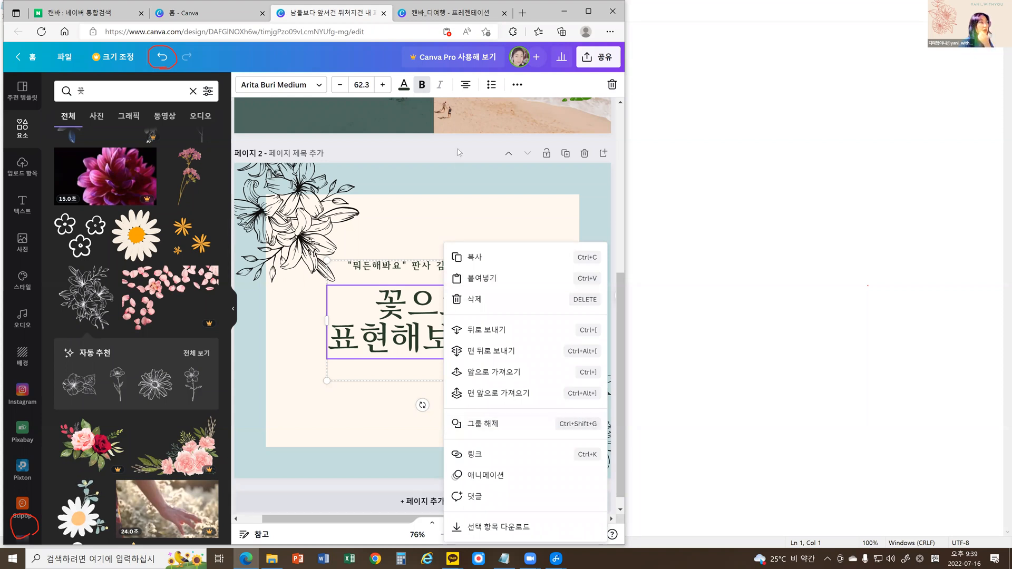
click(469, 425)
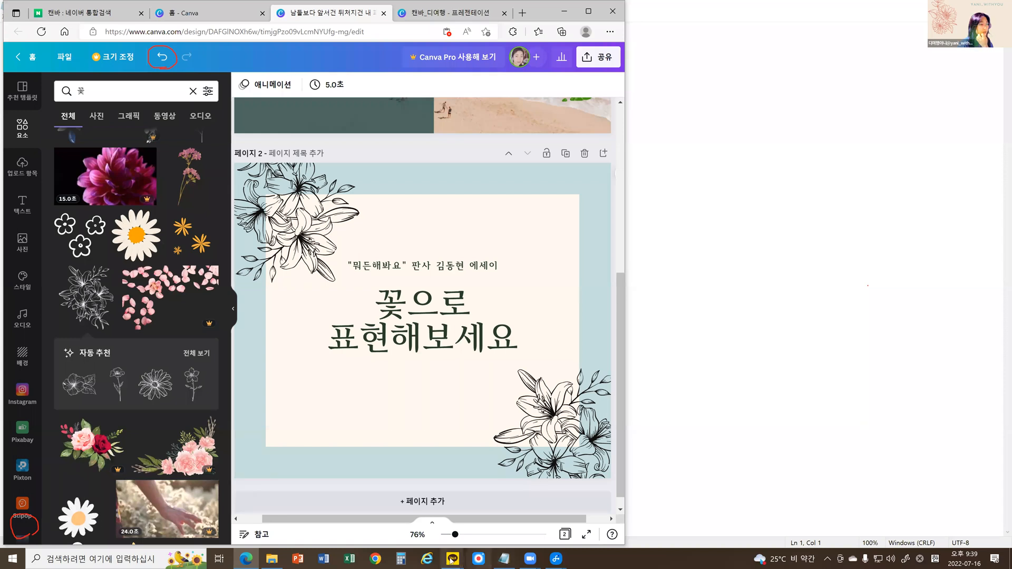
Switch to the KakaoTalk message, copy the two sentences from 실패가 쌓이면 through 경험이 중요하다, and replace page 2's heading with them.
click(451, 560)
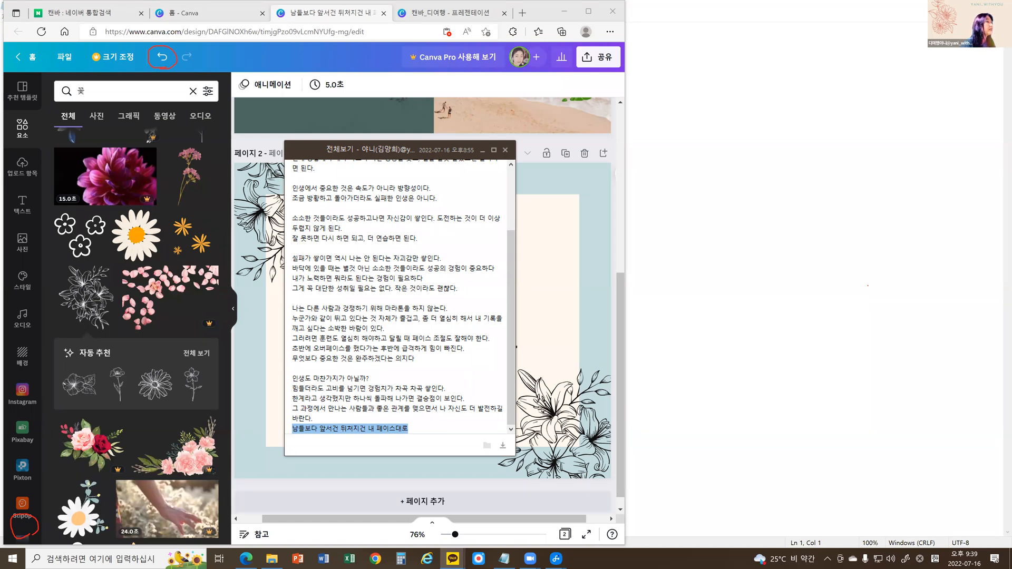
drag(292, 258, 498, 269)
key(ctrl+c)
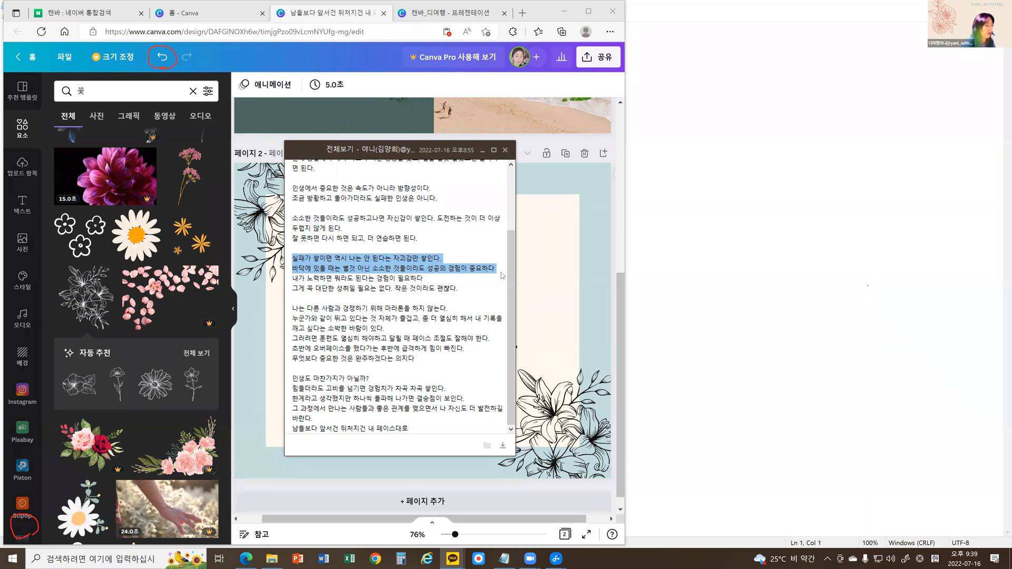
key(Escape)
double_click(422, 324)
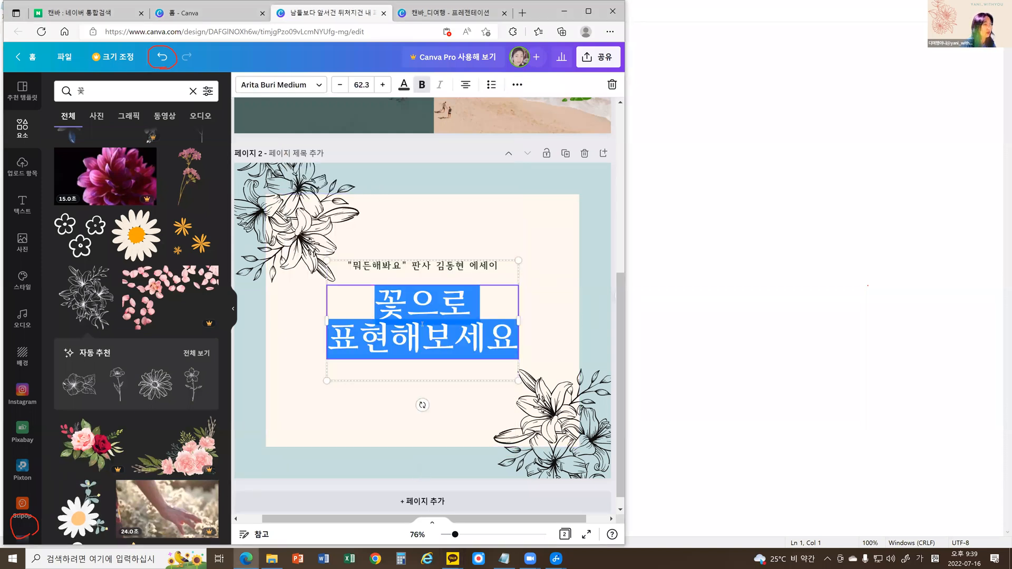
key(ctrl+v)
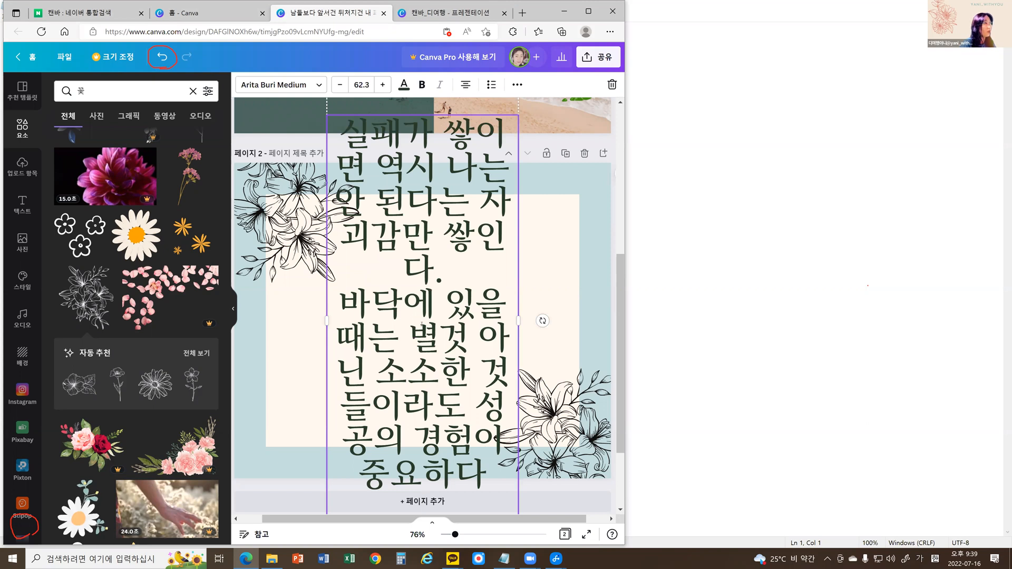
Set the font size of the whole quote text on page 2 to 30.
key(ctrl+a)
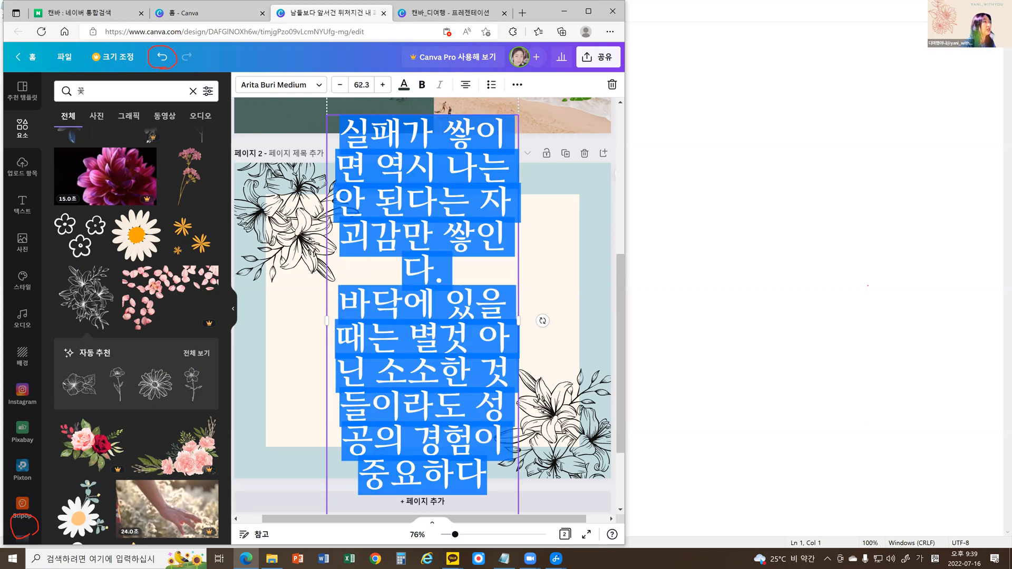
click(362, 84)
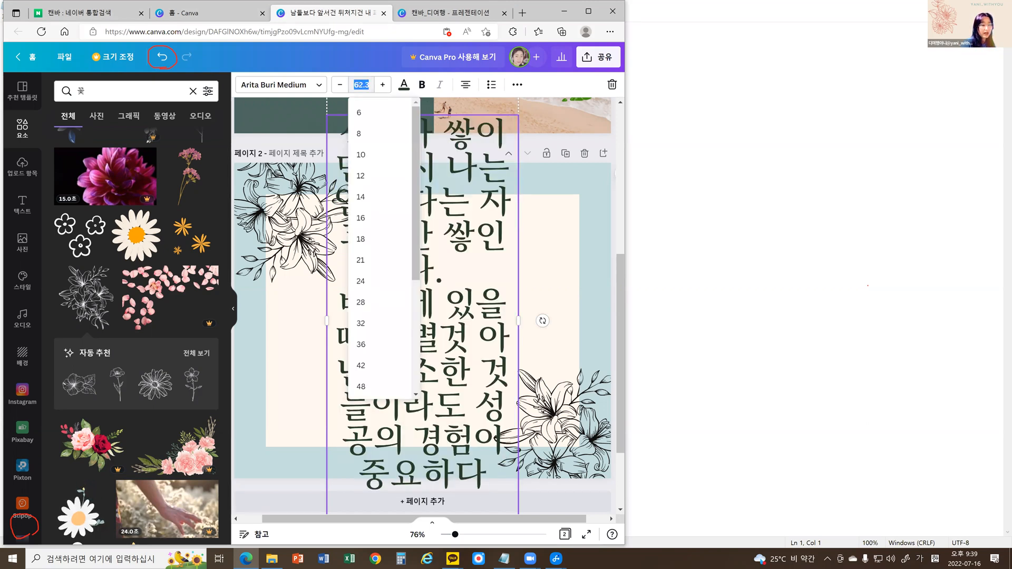
text(30)
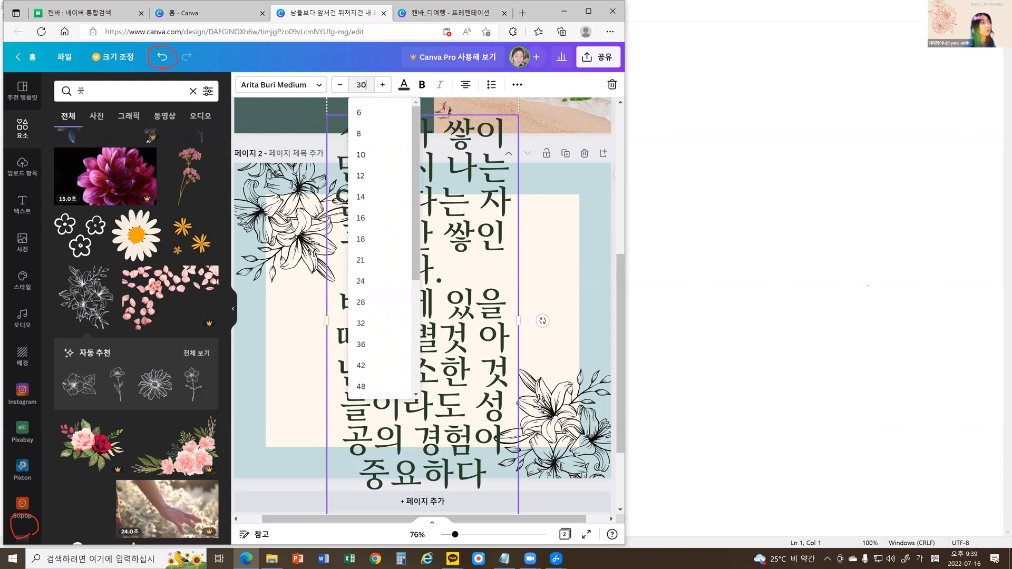
key(Return)
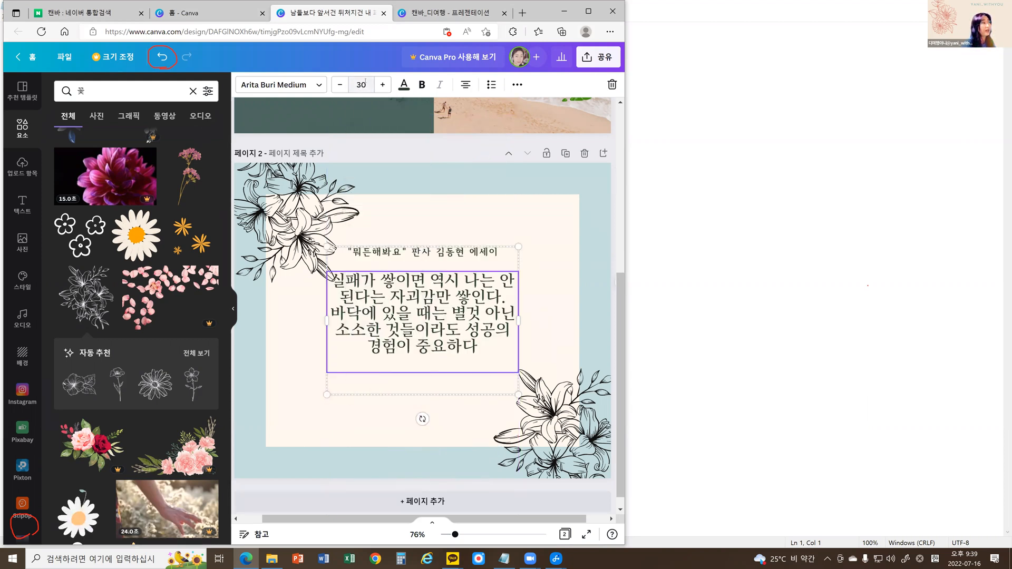
Set the quote text's font size to 35 and widen its text box to about 556.
click(366, 83)
text(35)
key(Return)
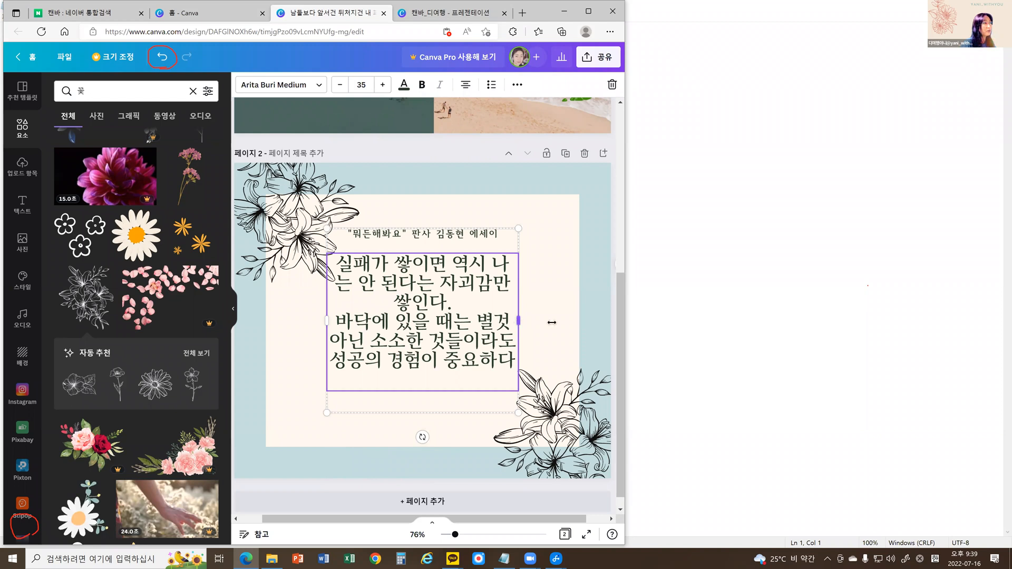
drag(551, 322, 550, 323)
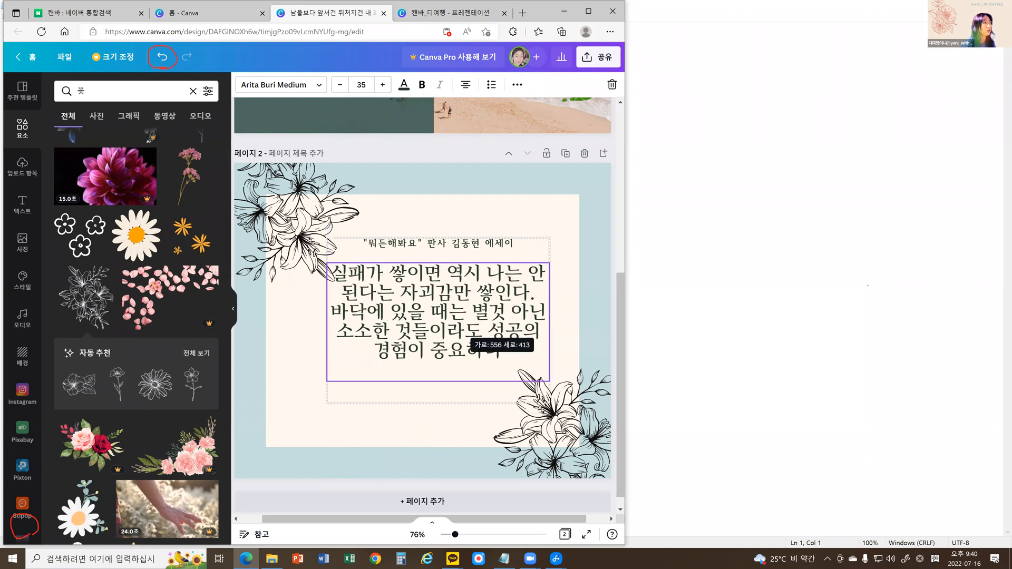
Try the fonts 210 네모진 010 and 210 디딤고딕 070 on page 2's quote text.
double_click(407, 307)
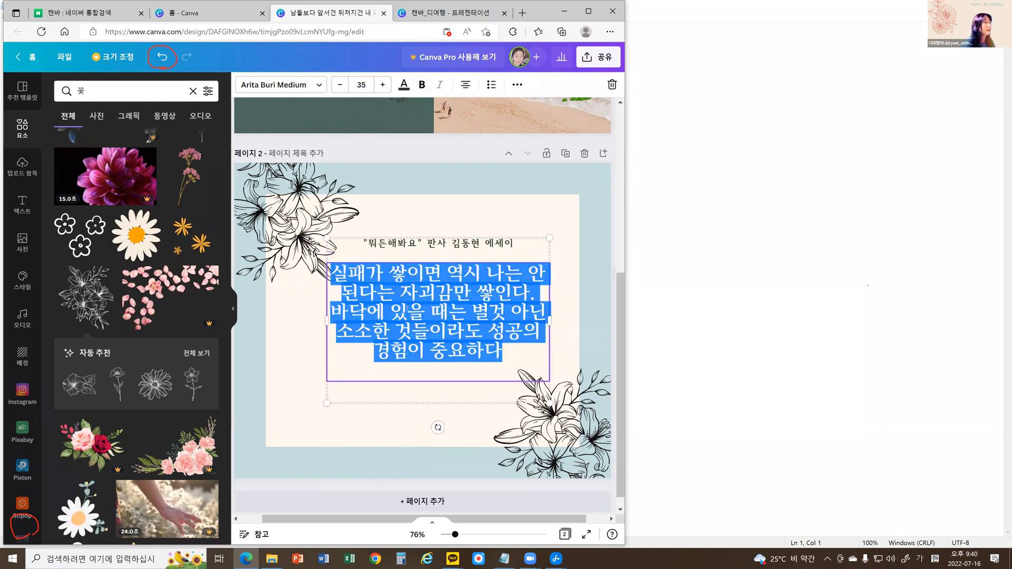
click(434, 318)
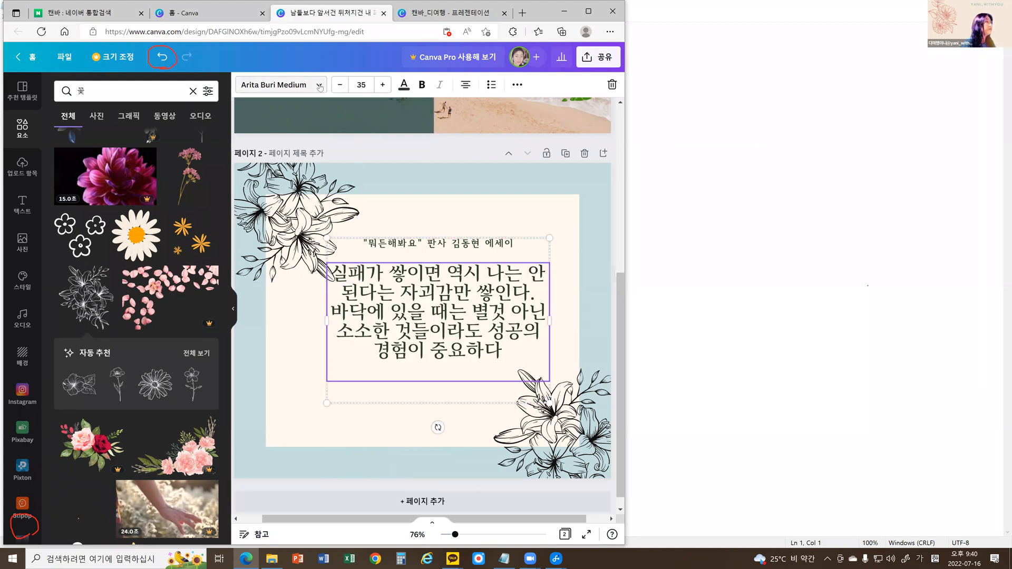
click(319, 87)
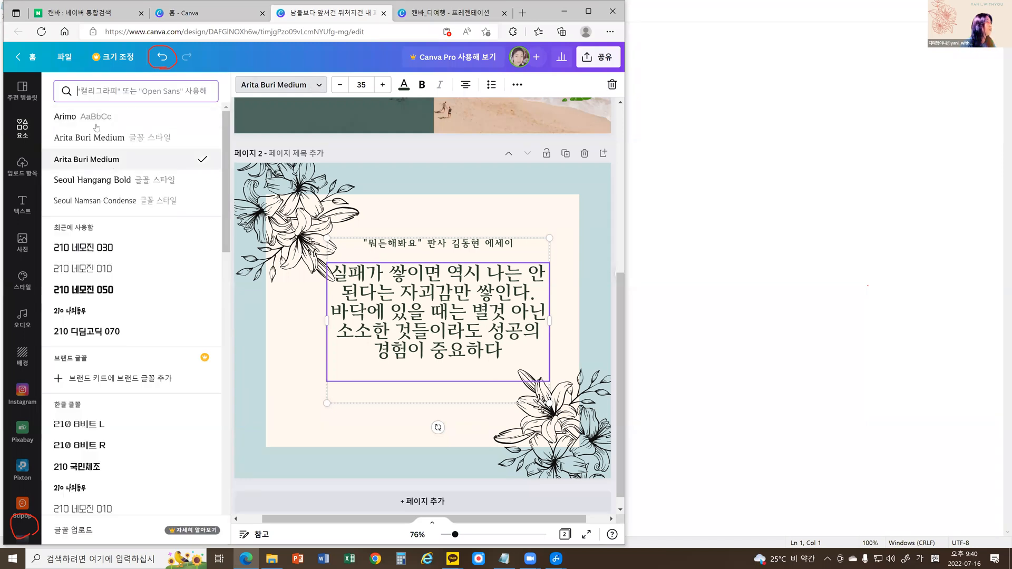
click(94, 181)
click(79, 269)
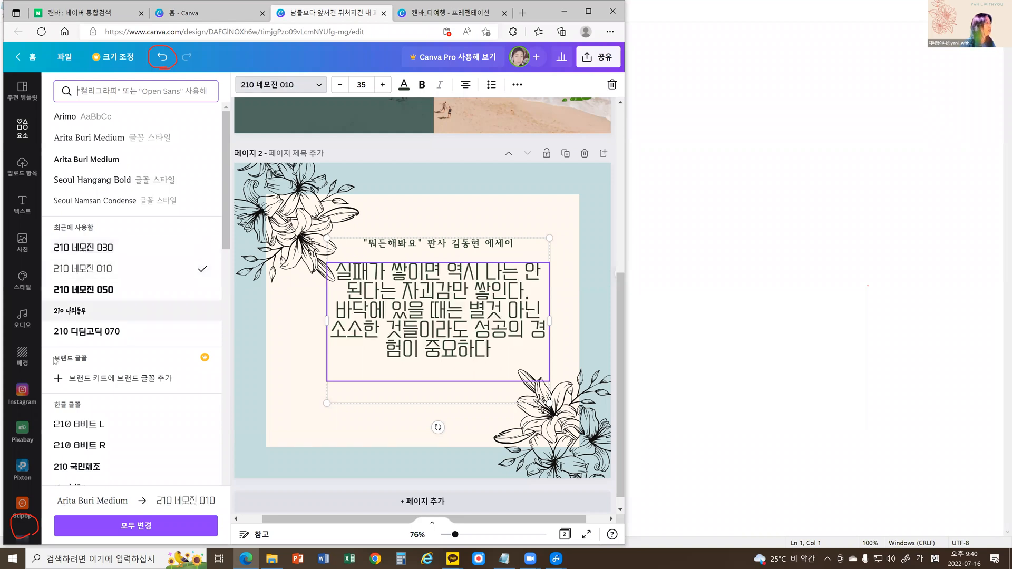
click(80, 332)
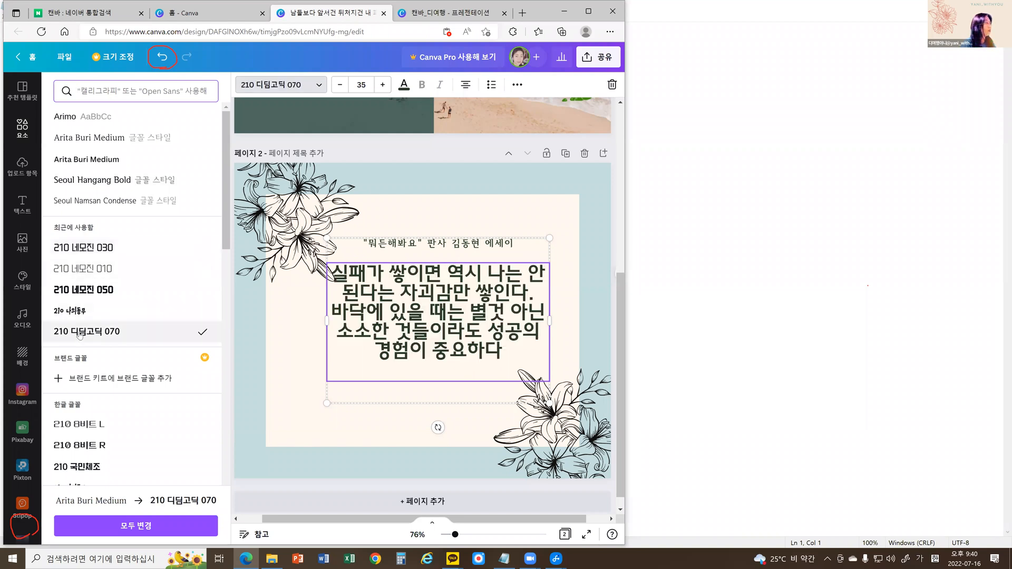
Try the fonts 210 네버랜드 L, 210 도시락 and 210 동네책방 on the quote text.
scroll(81, 347, down, 4)
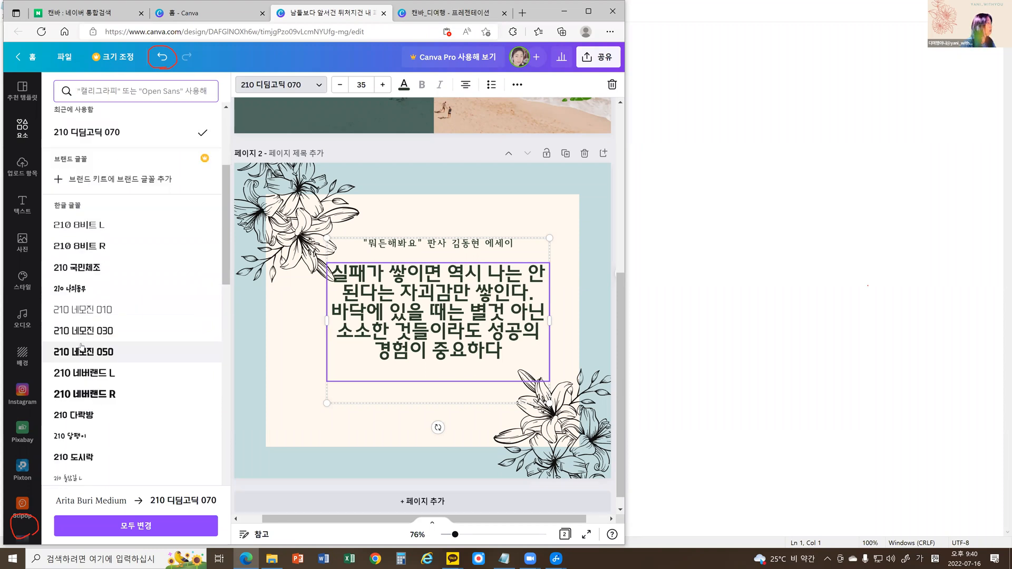
scroll(82, 347, down, 2)
click(87, 240)
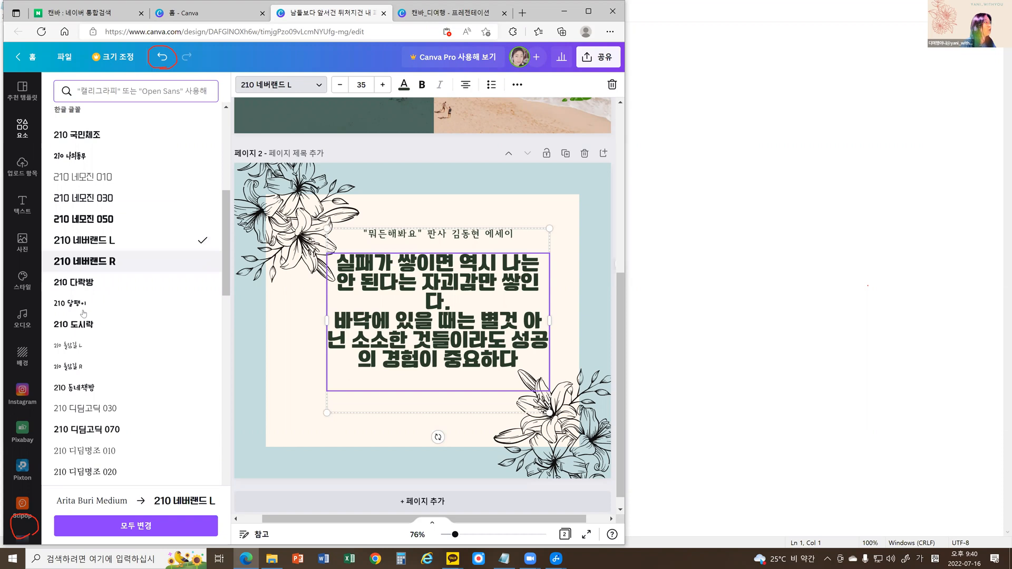
scroll(84, 295, down, 2)
click(79, 199)
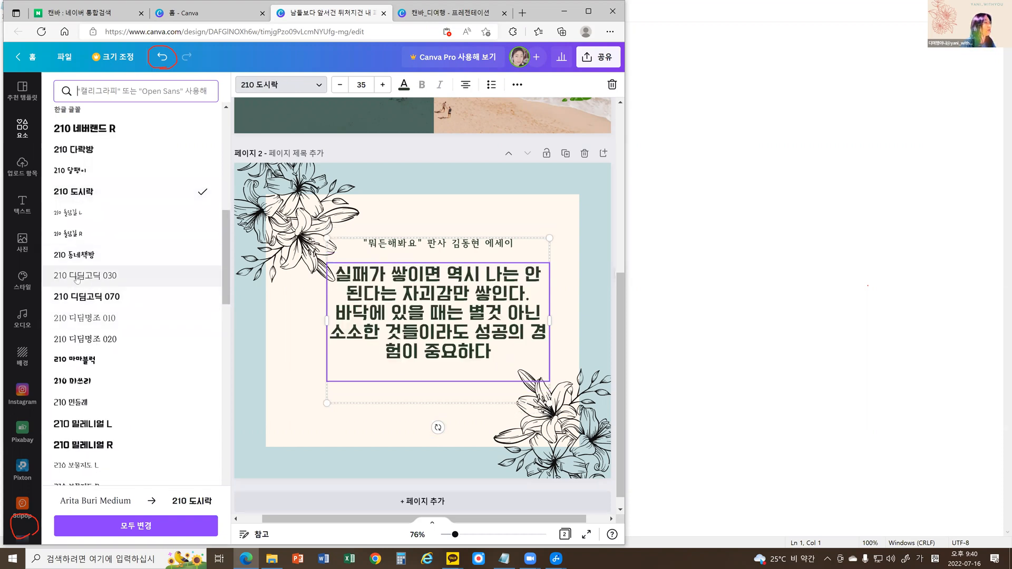
click(79, 255)
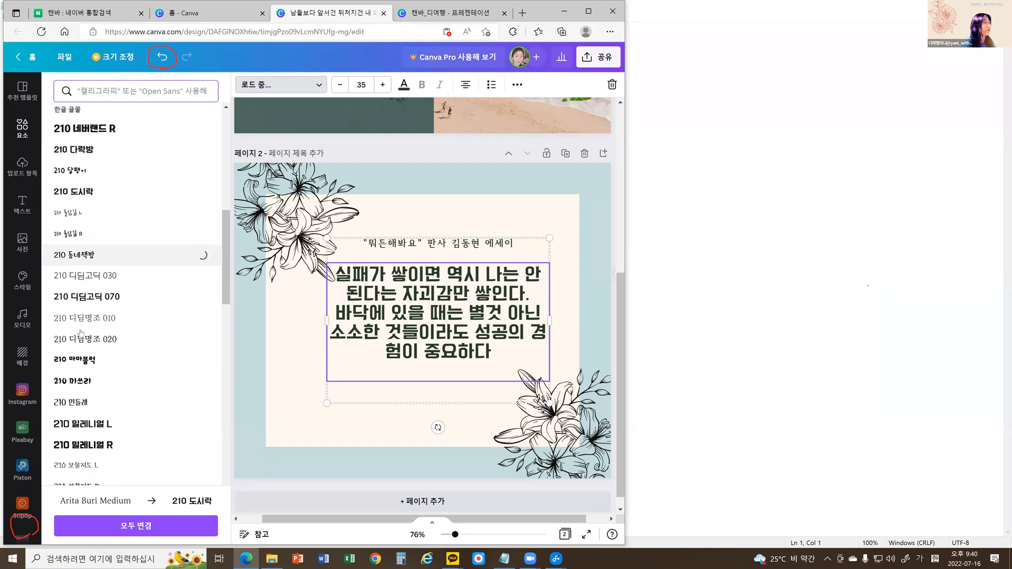
Try the fonts 210 썸타임 L, 210 어린아이 R and 210 옥탑방 on the quote text.
scroll(80, 332, down, 5)
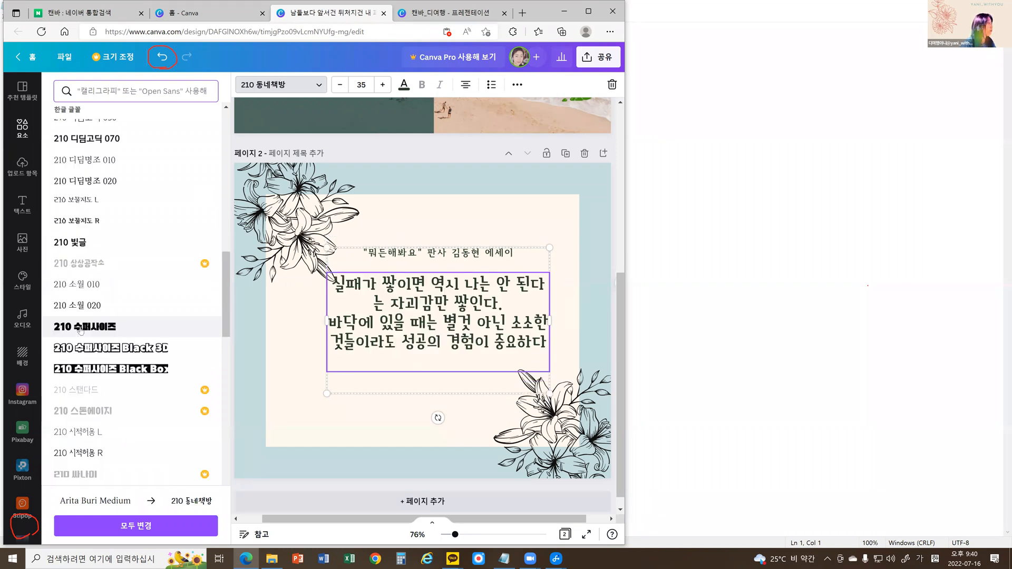
scroll(81, 330, down, 4)
click(83, 318)
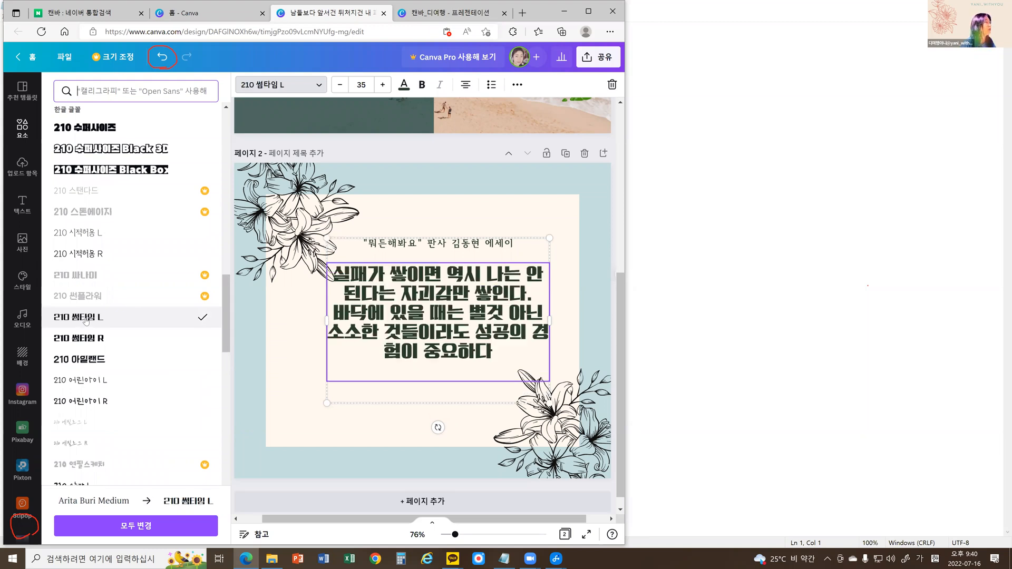
scroll(85, 322, down, 4)
click(87, 210)
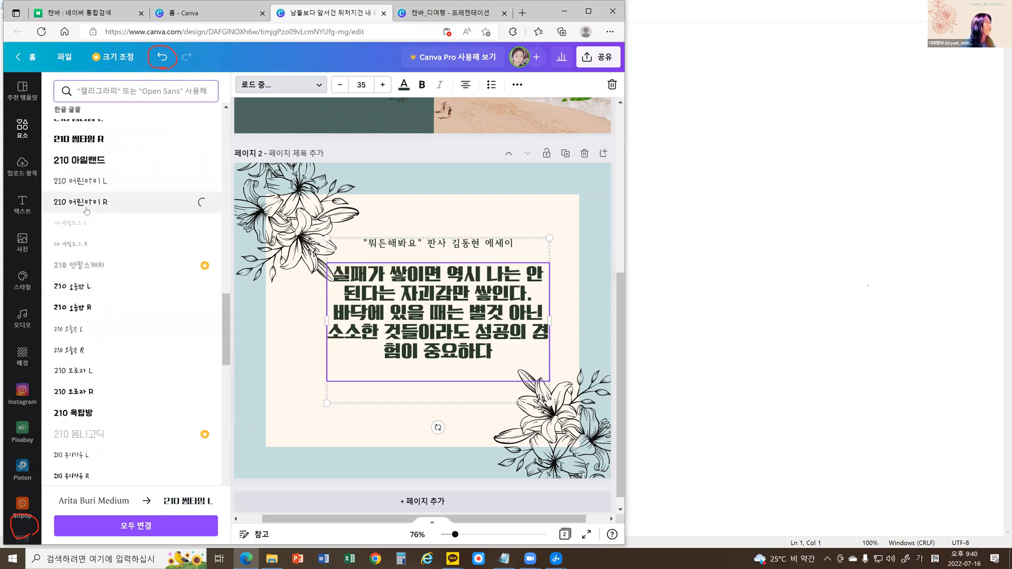
click(77, 414)
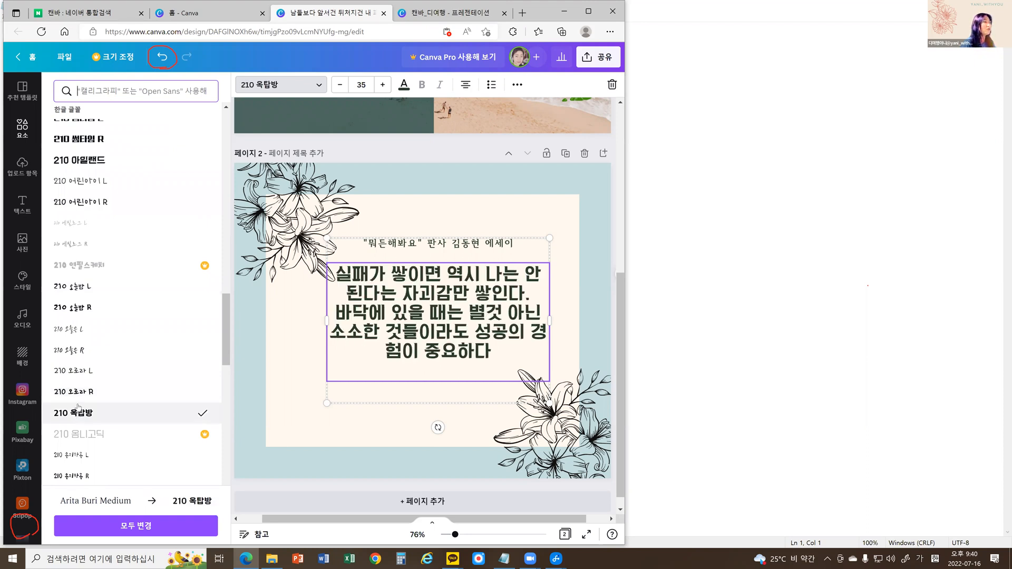
Set the font of page 2's quote text to 210 키위바나나 L.
scroll(79, 404, down, 4)
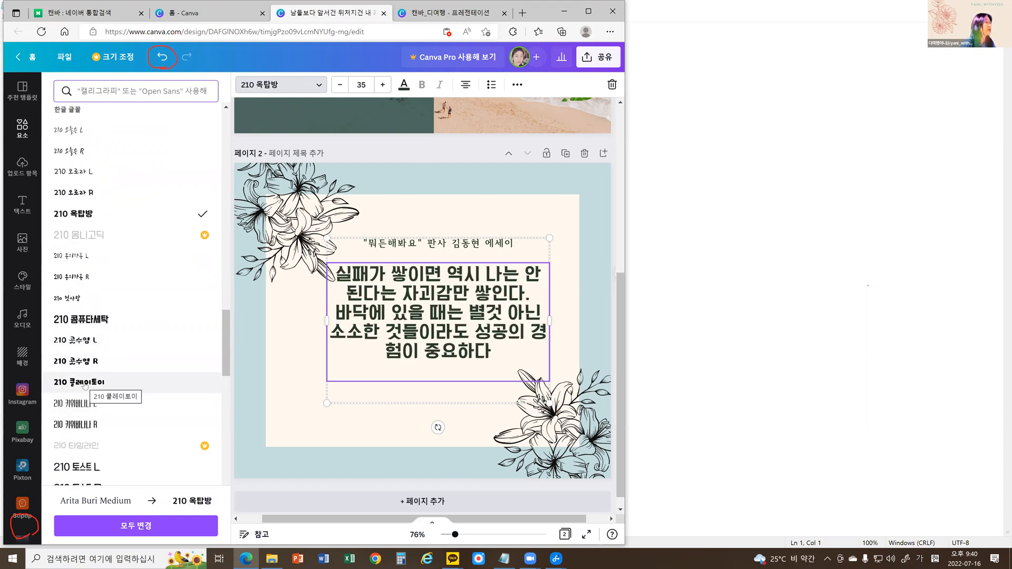
scroll(84, 386, down, 4)
click(83, 209)
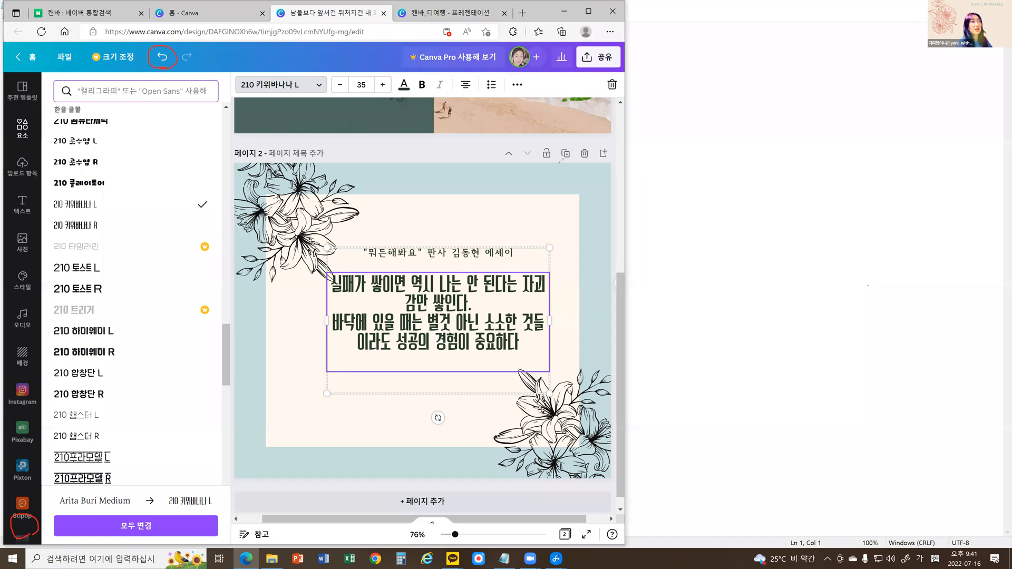
Duplicate page 2 and try the font 210 하이웨이 L on the copy's quote text.
drag(563, 142, 572, 167)
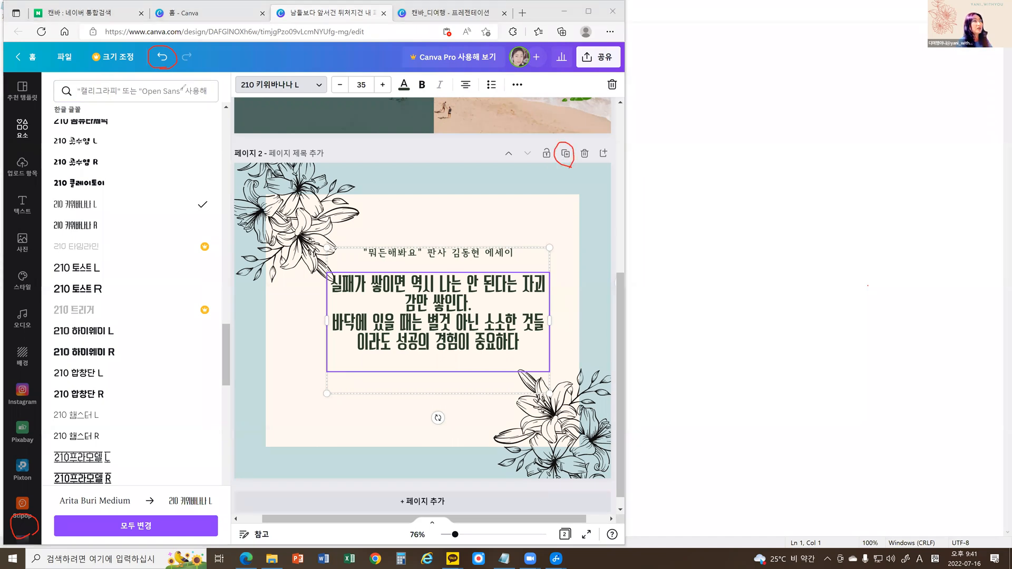
click(566, 154)
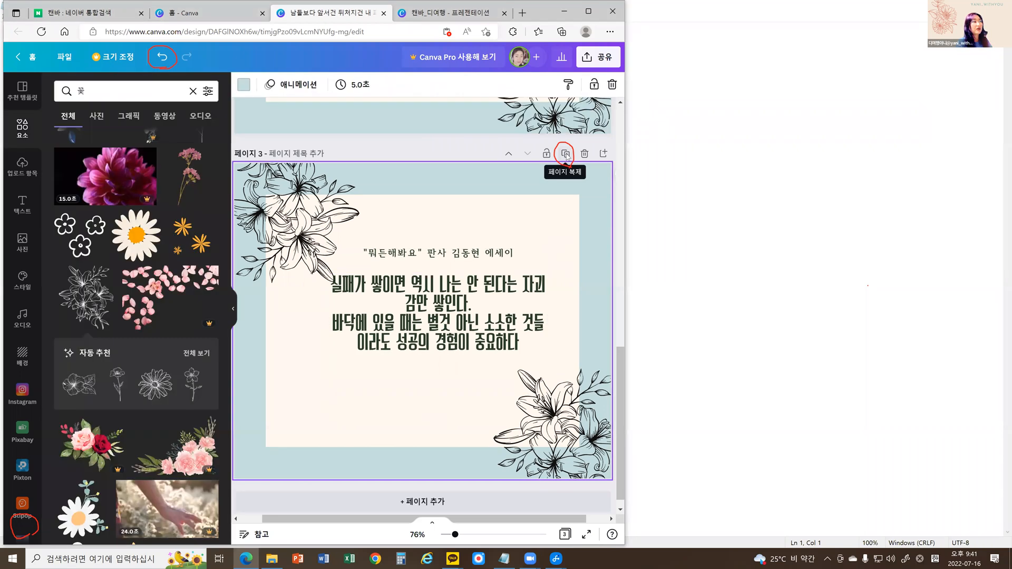
click(370, 254)
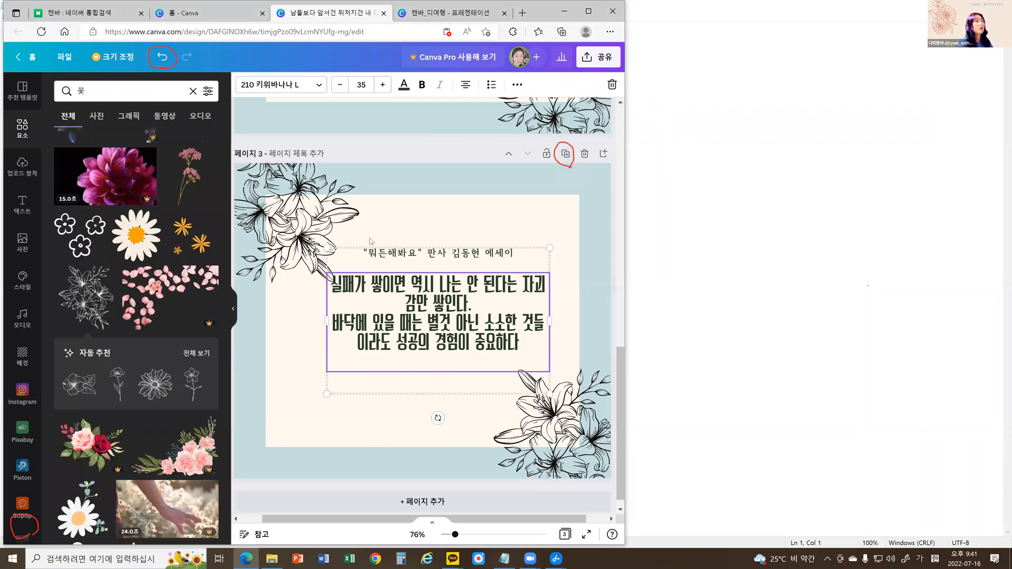
click(298, 90)
click(92, 333)
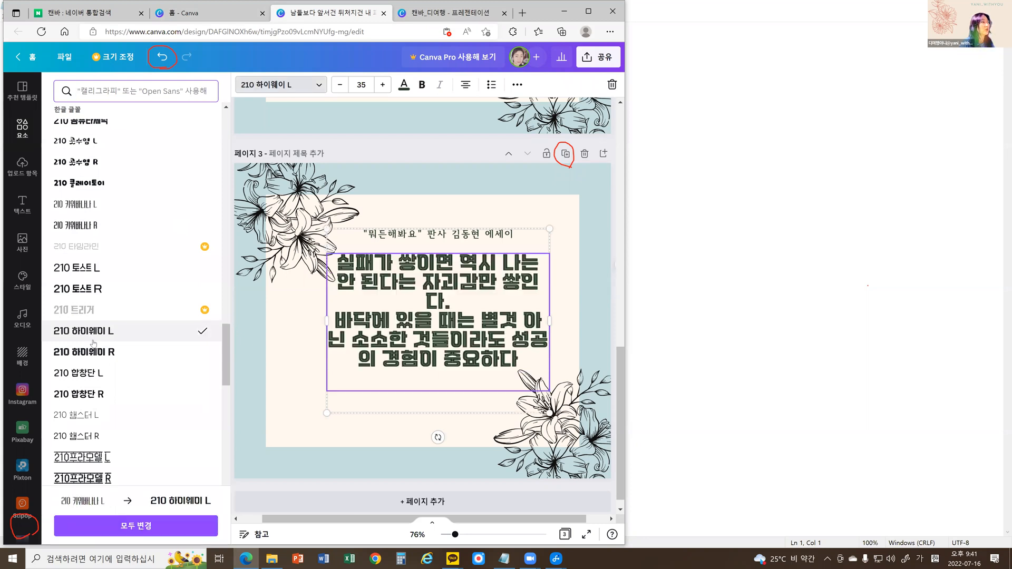
Try the fonts 210 합창단 L and CDR 제스트 on page 3's quote text, and delete that page.
click(84, 380)
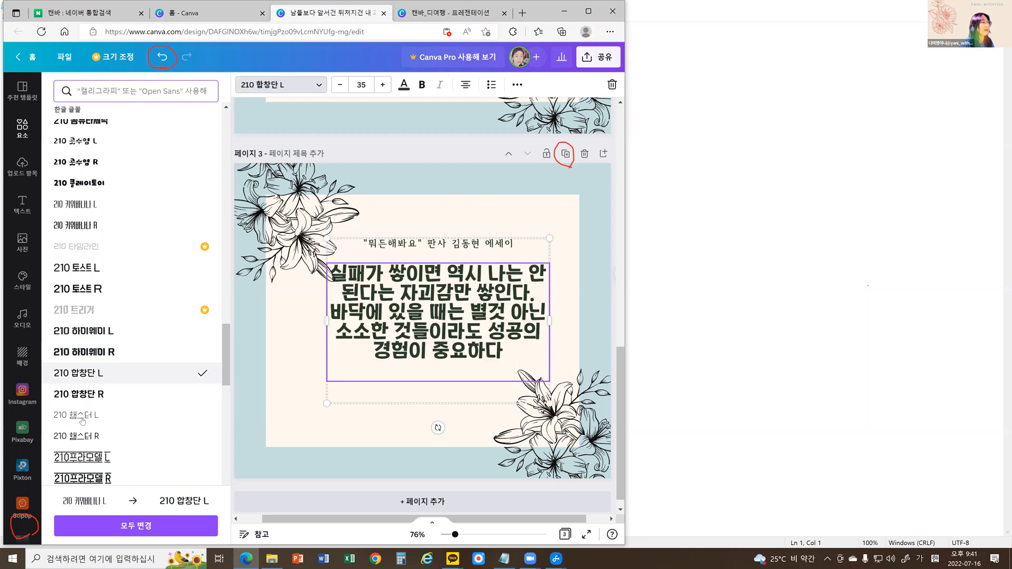
scroll(84, 456, down, 5)
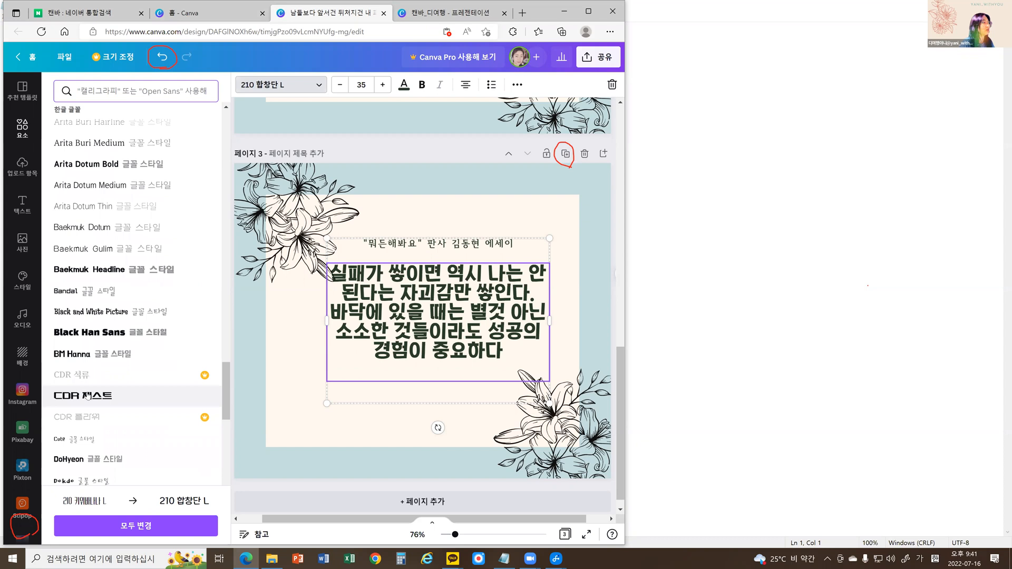
click(87, 396)
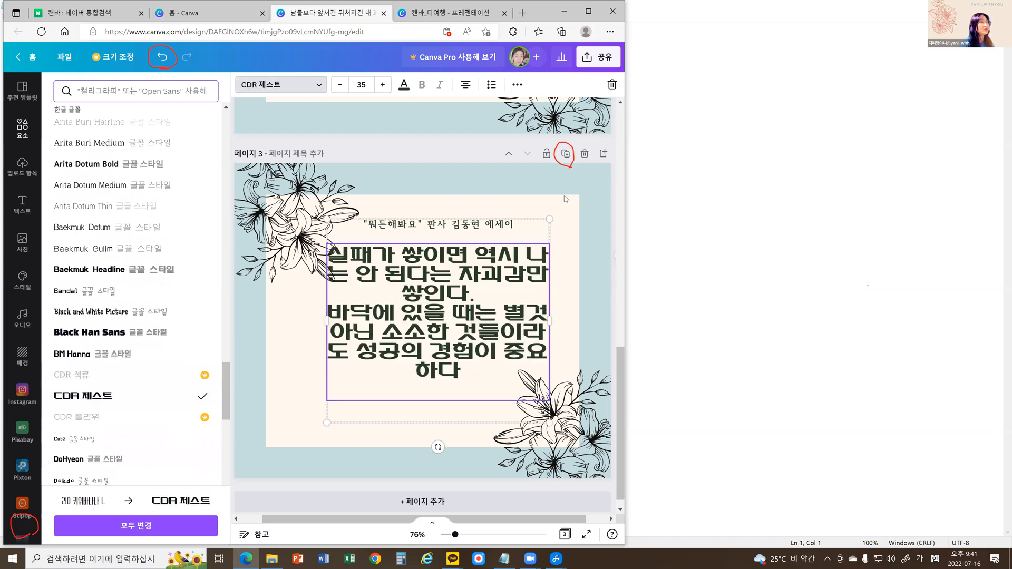
click(584, 153)
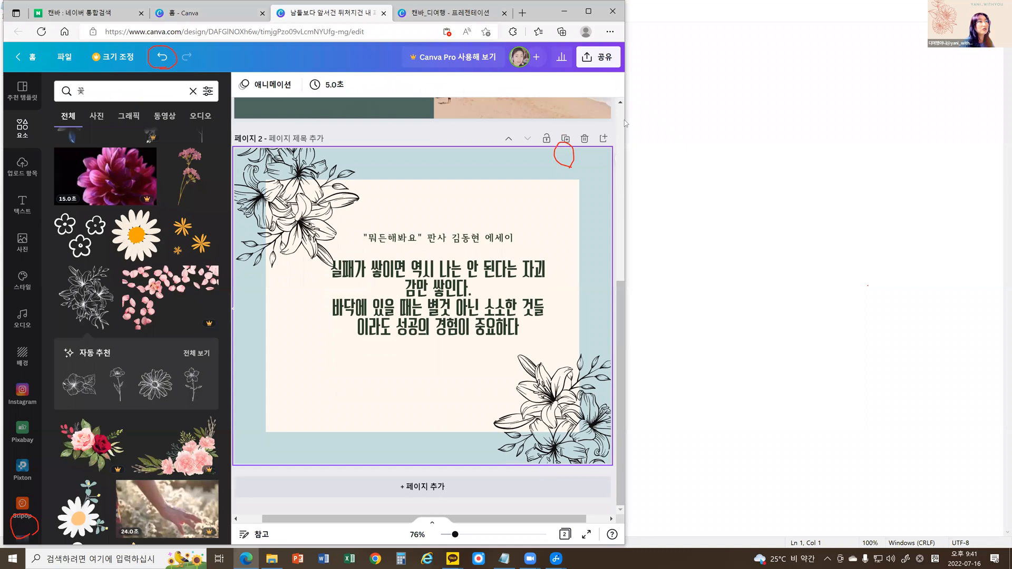
Insert line breaks in page 2's quote after 실패가 쌓이면 and after 별것 아닌.
click(464, 275)
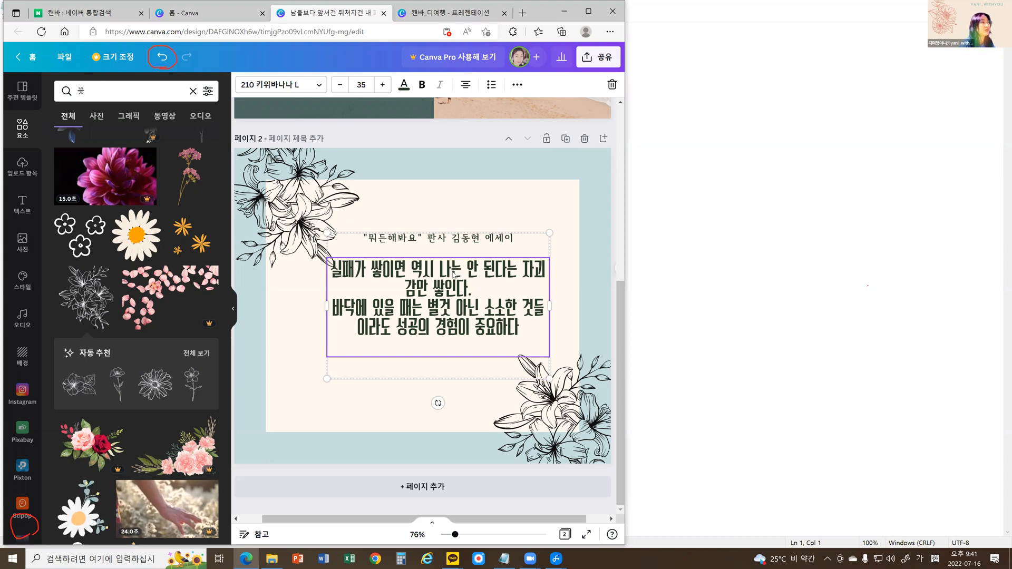
click(520, 271)
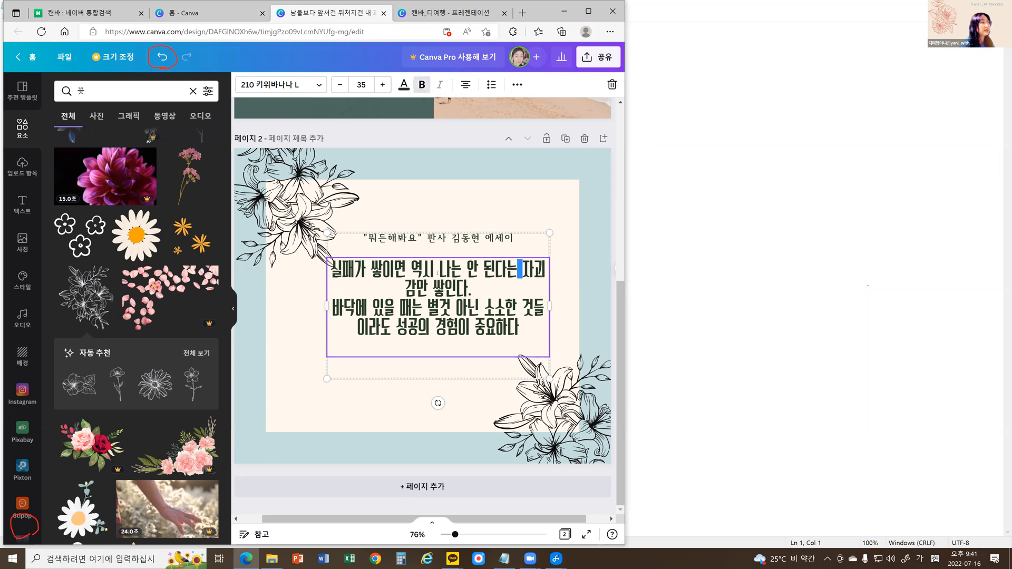
key(Left)
key(Left)
key(Left)
key(Left)
key(Left)
key(Left)
key(Left)
key(Left)
key(Left)
key(Left)
key(Left)
key(Left)
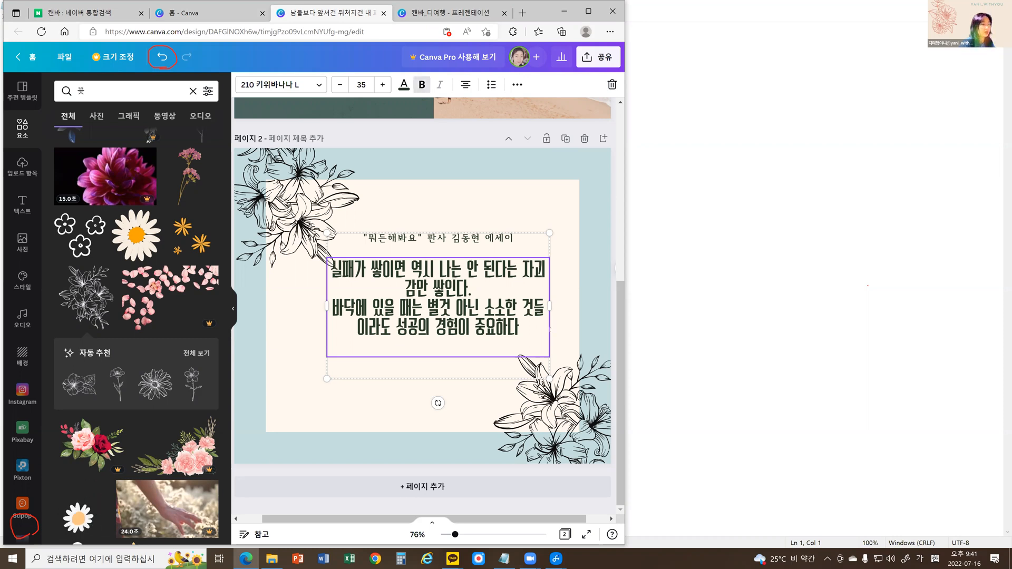
key(Return)
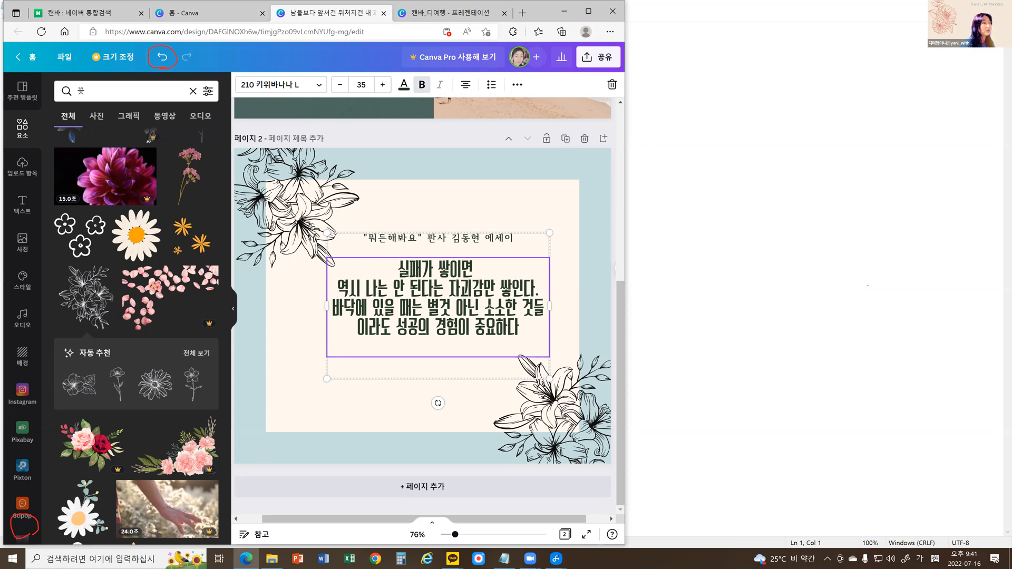
key(Return)
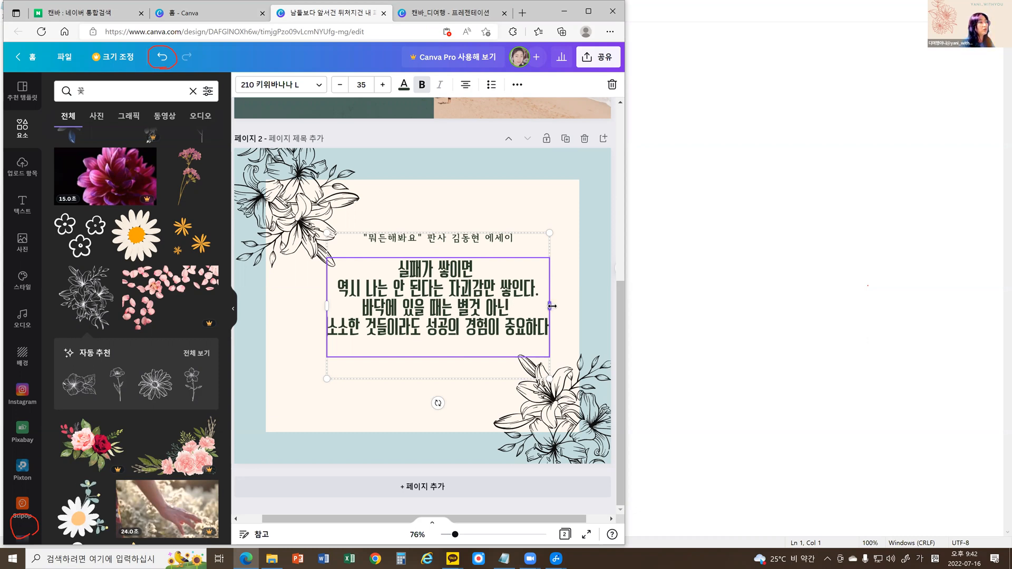
Narrow the quote's text box slightly and insert a line break after 소소한 것들이라도.
drag(563, 306, 538, 306)
click(405, 317)
key(Return)
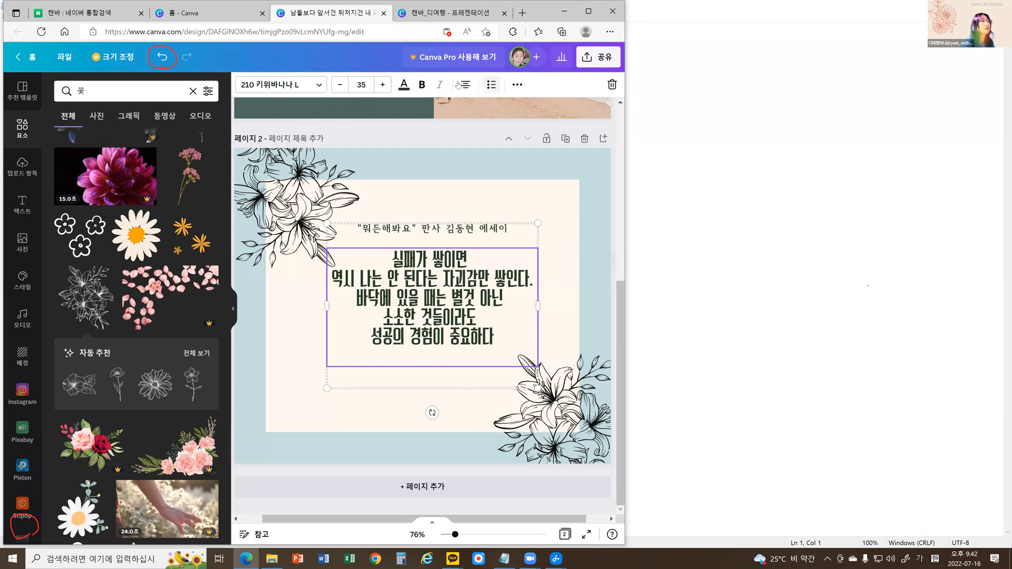
Increase the line spacing of page 2's quote text to 1.62.
click(517, 85)
click(193, 110)
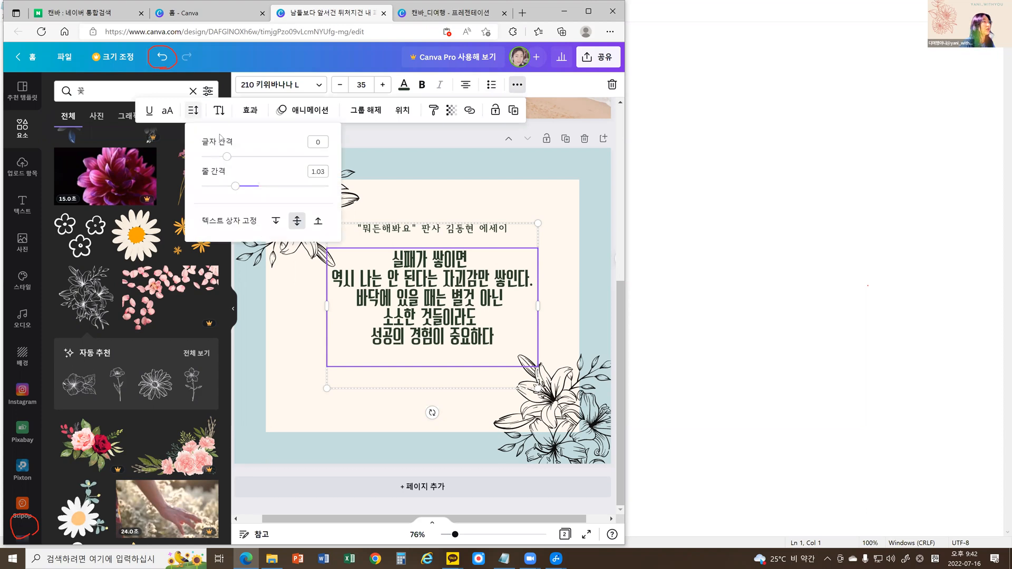
click(234, 187)
drag(245, 191, 274, 202)
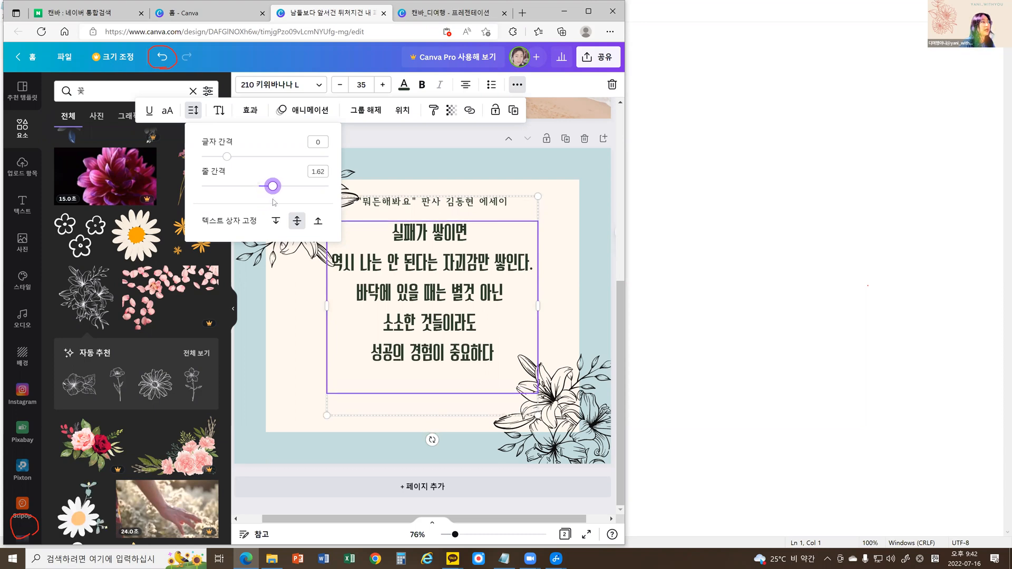
click(476, 131)
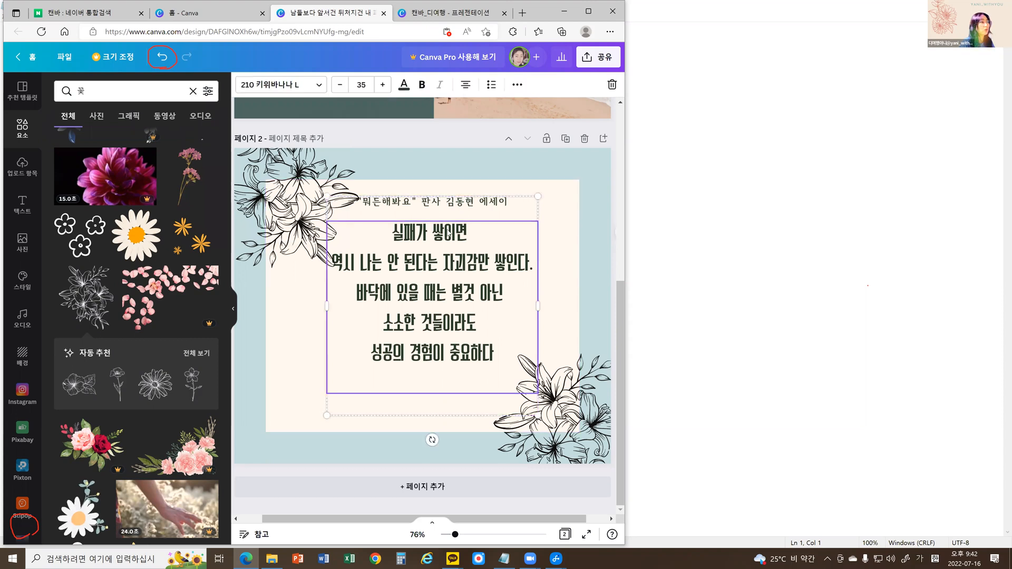
Move the grouped book title and quote down in coarse increments toward the vertical middle of the cream panel.
key(shift+Down)
key(shift+Down)
key(shift+Down)
key(shift+Down)
key(shift+Down)
key(shift+Down)
key(shift+Down)
key(shift+Down)
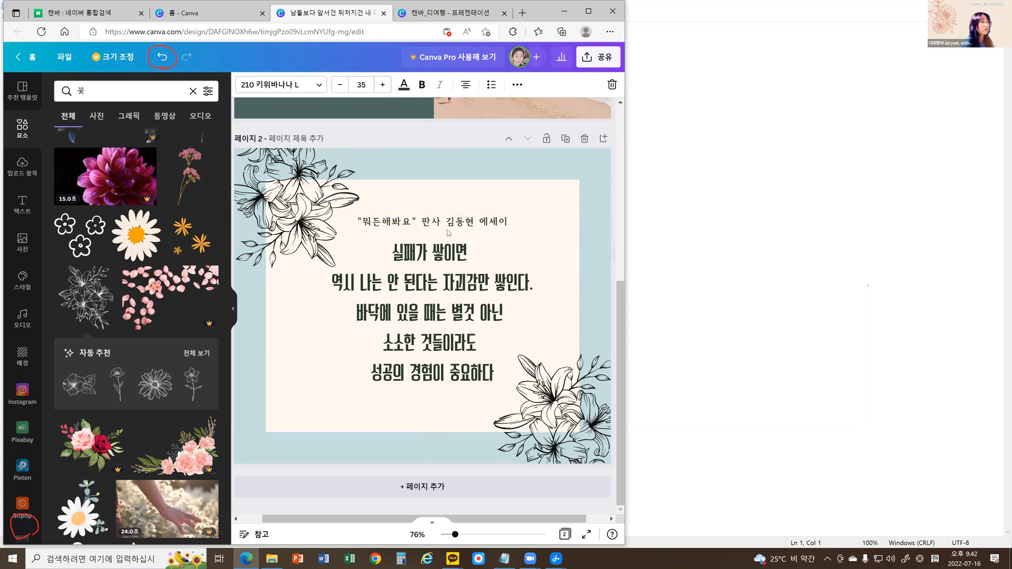
key(shift+Up)
key(shift+Up)
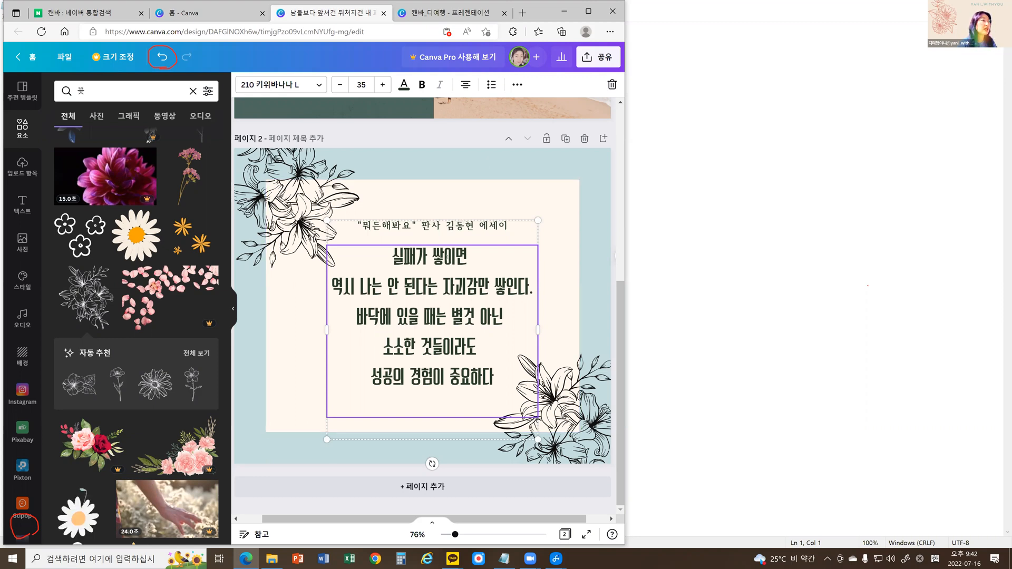
Nudge the grouped title and quote up and down in fine increments to balance them vertically on the cream panel.
click(441, 133)
click(442, 262)
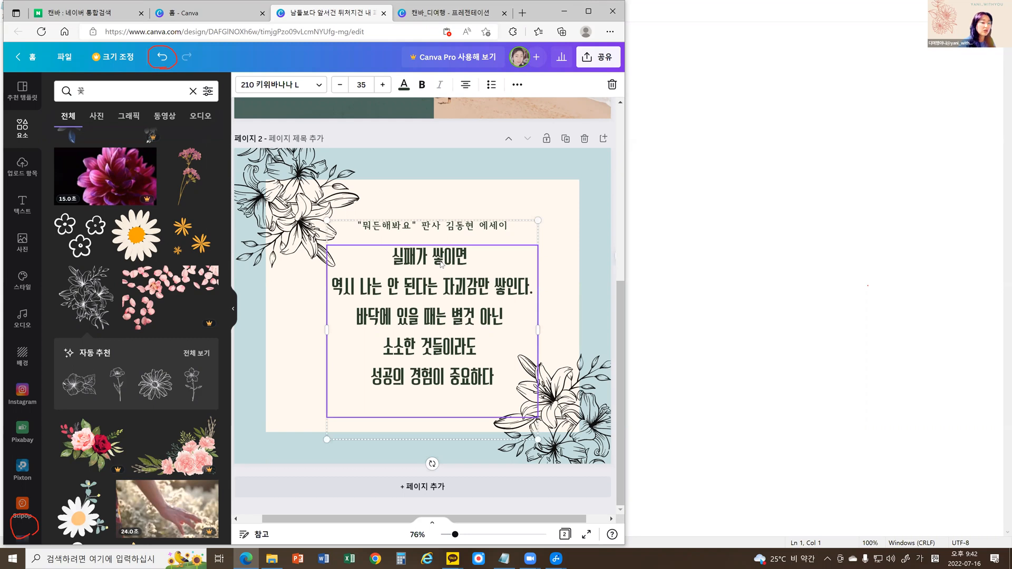
key(Up)
key(Up)
key(Up)
key(Up)
key(Up)
key(Up)
key(Up)
key(Up)
key(Up)
key(Up)
key(Up)
key(Up)
key(Up)
key(Up)
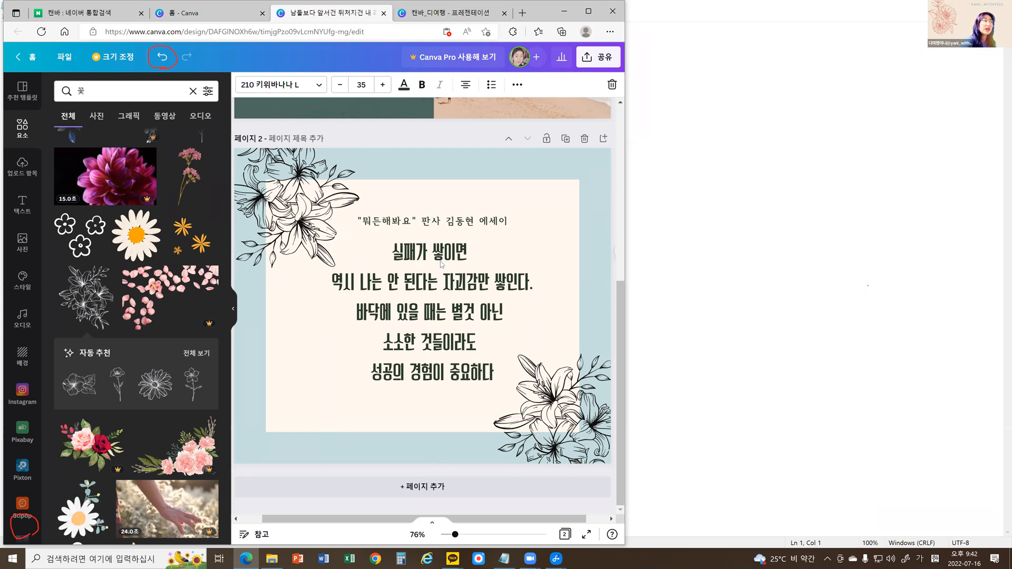
key(Down)
key(Down)
key(Down)
key(Down)
key(Down)
key(Down)
key(Down)
key(Down)
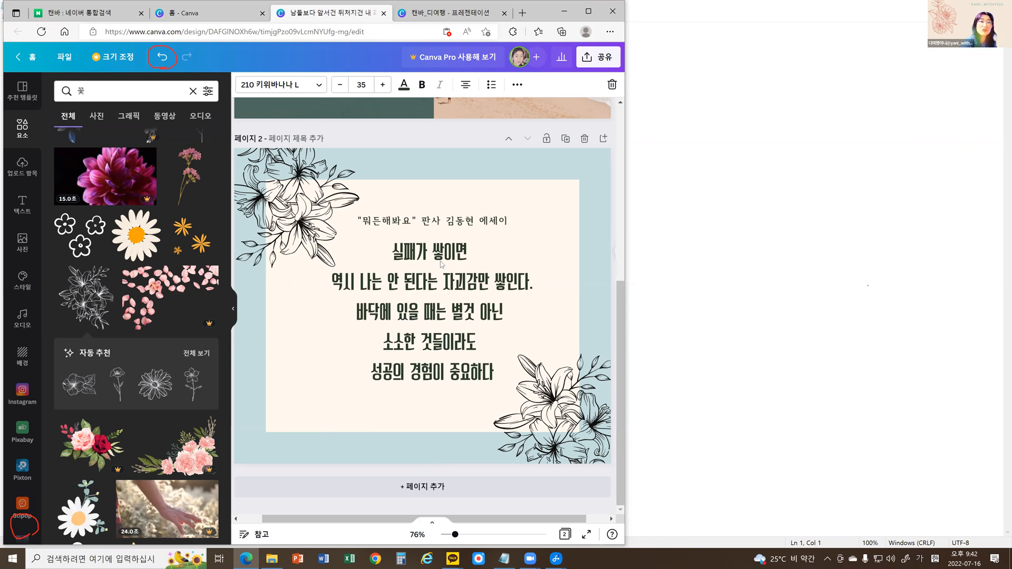
key(Down)
key(Down)
key(Down)
key(Down)
key(Down)
key(Down)
key(Down)
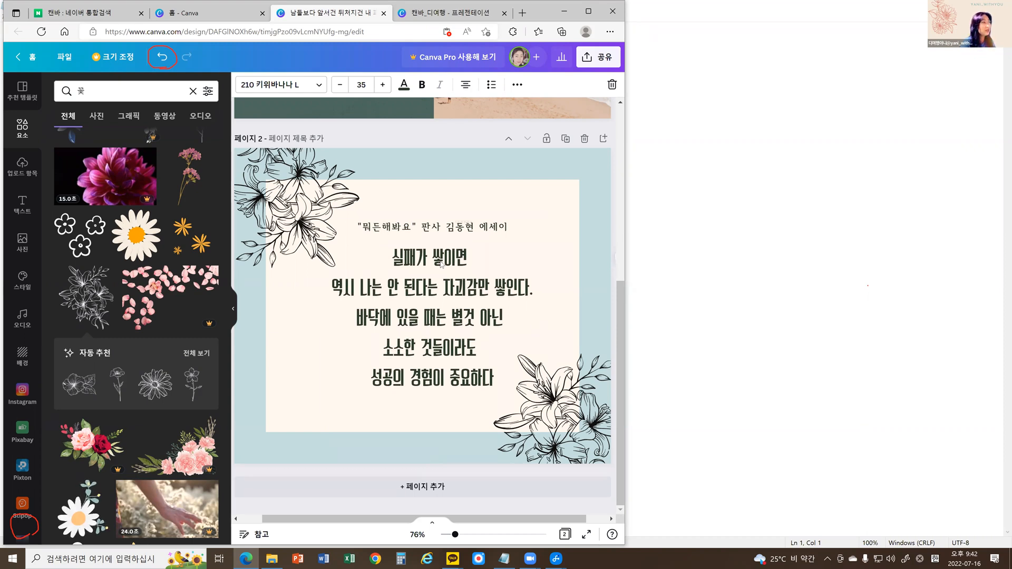
key(Down)
key(Down)
key(Down)
key(Down)
key(Down)
key(Down)
key(Down)
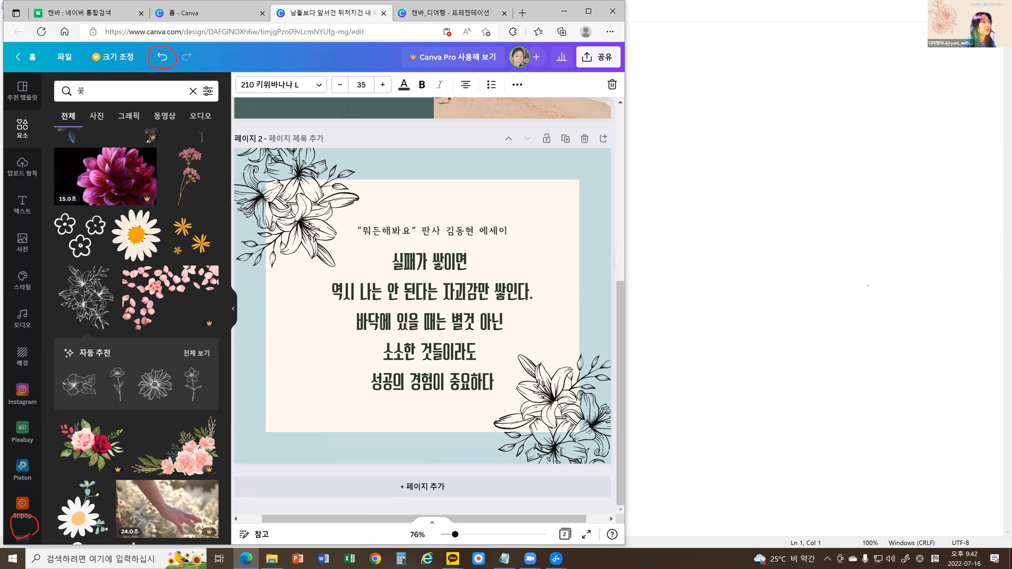
key(Up)
key(Up)
key(Up)
key(Up)
key(Up)
key(Up)
key(Up)
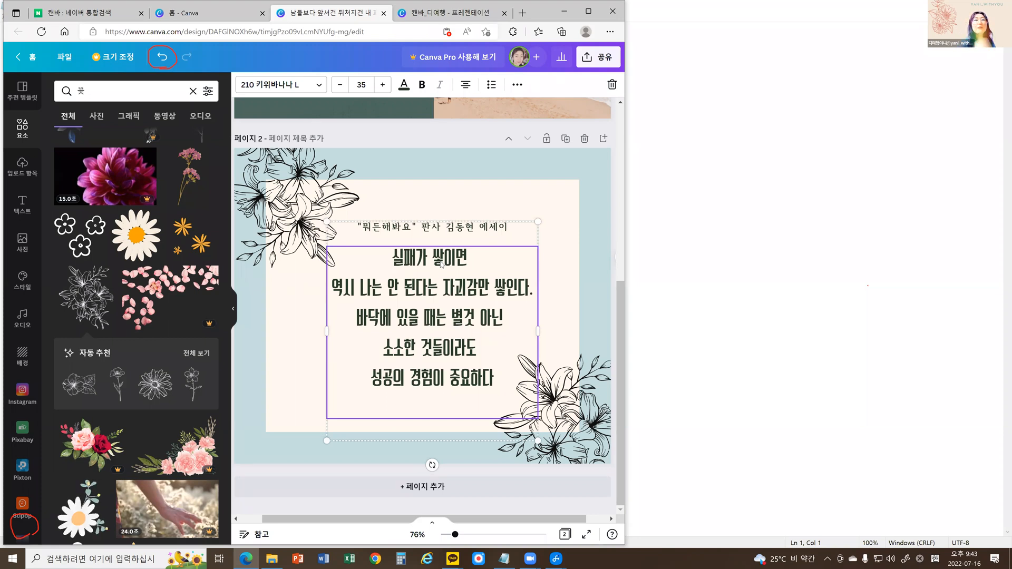
Try shifting the title and quote group up and down in larger increments, and bring it back to its centred position.
key(shift+Up)
key(shift+Up)
key(shift+Up)
key(shift+Up)
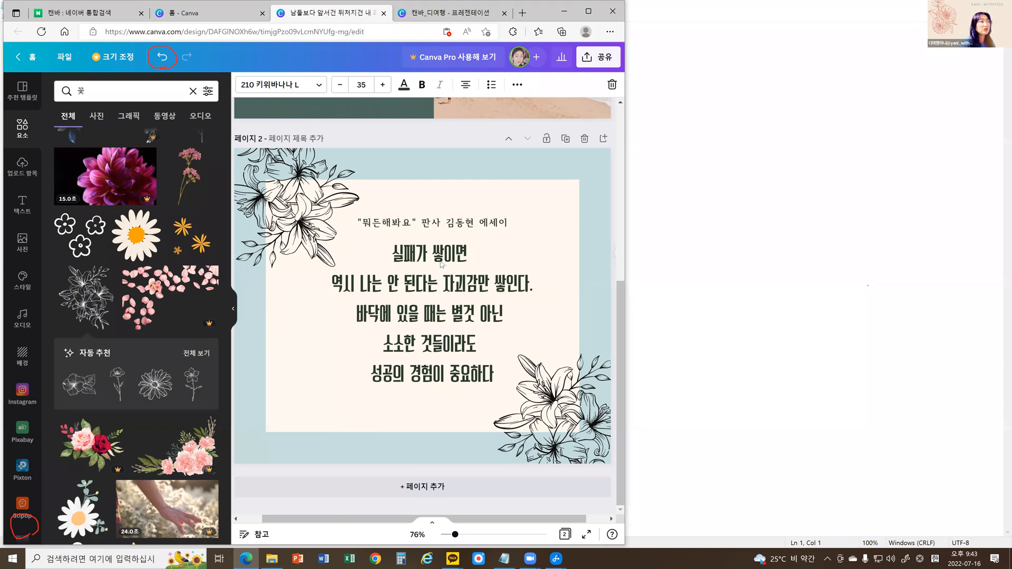
key(shift+Down)
key(shift+Down)
key(shift+Down)
key(shift+Down)
key(shift+Down)
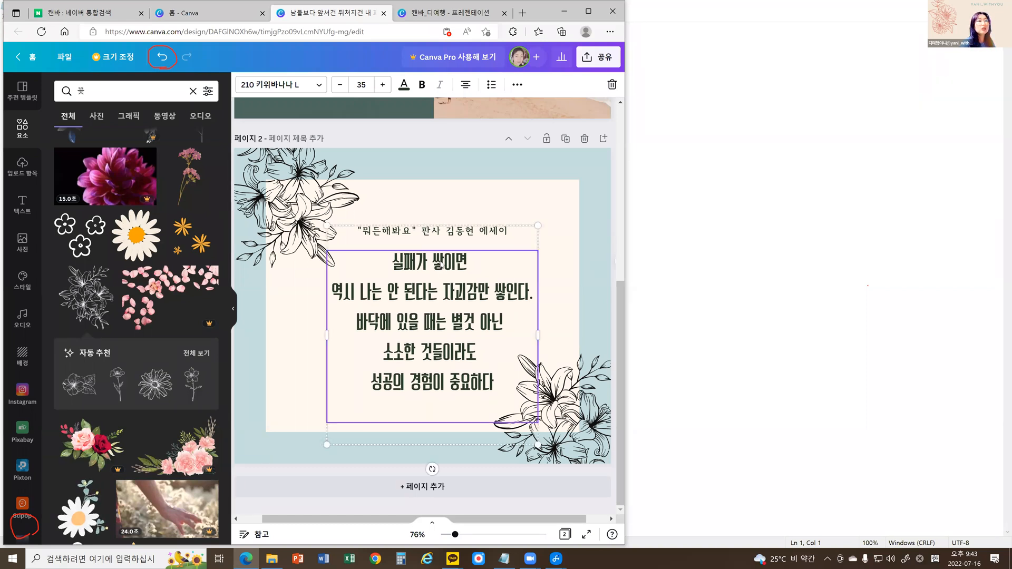
key(shift+Up)
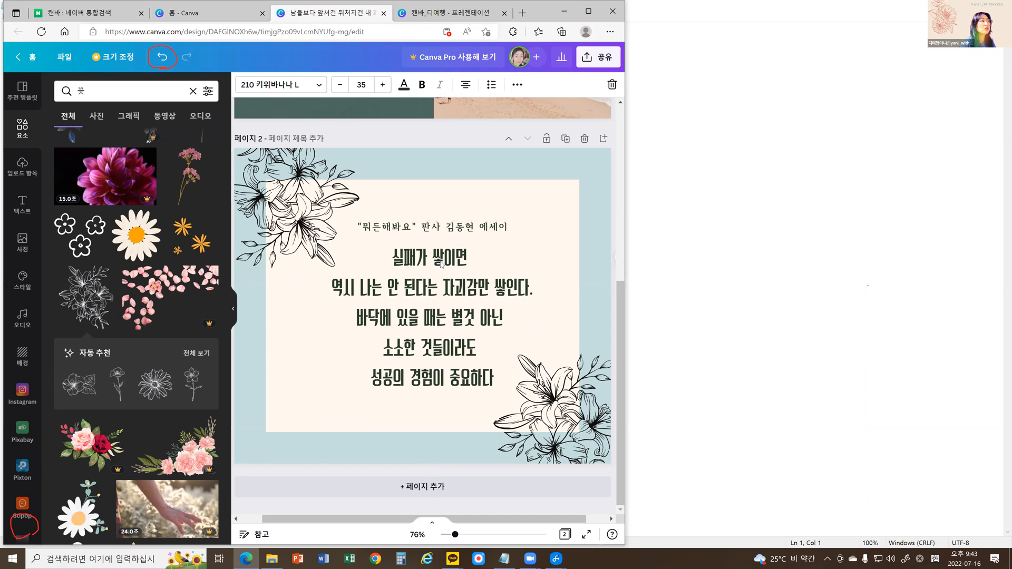
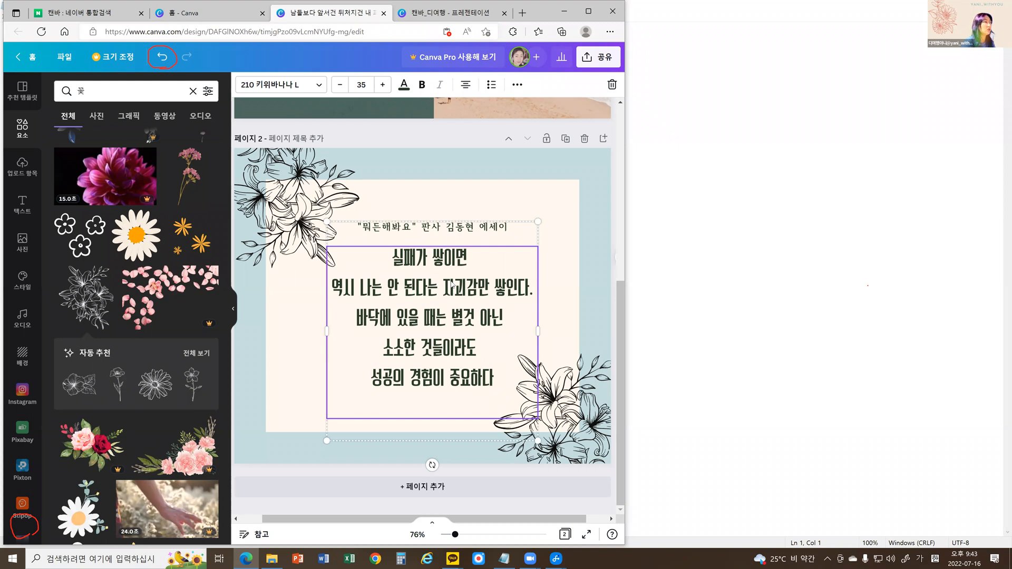
Search the elements for 나뭇잎, add the green leafy branch to page 2, and shrink it to a small accent beside the quote's last line.
click(276, 471)
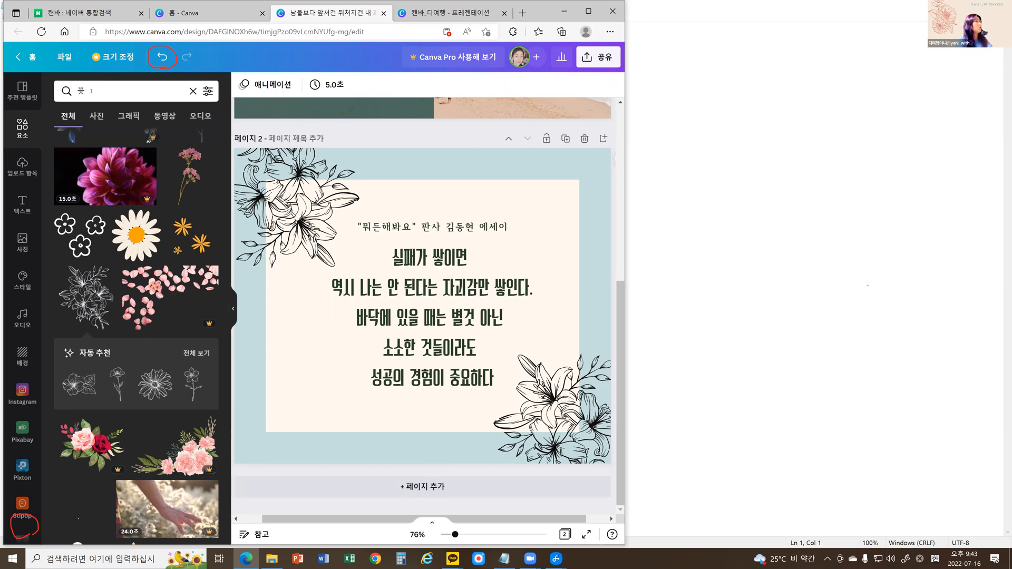
click(71, 89)
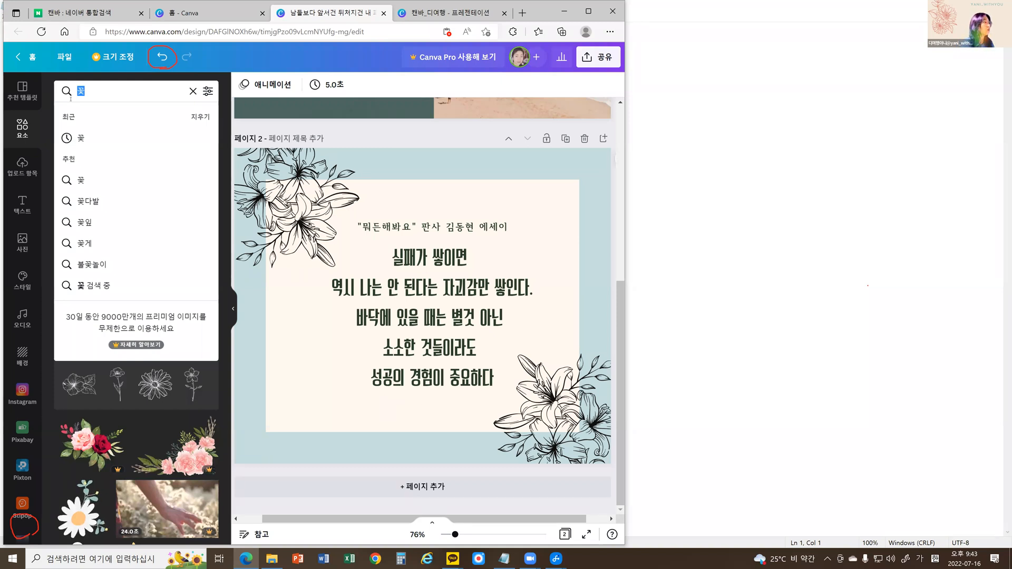
text(잎)
key(BackSpace)
key(BackSpace)
key(BackSpace)
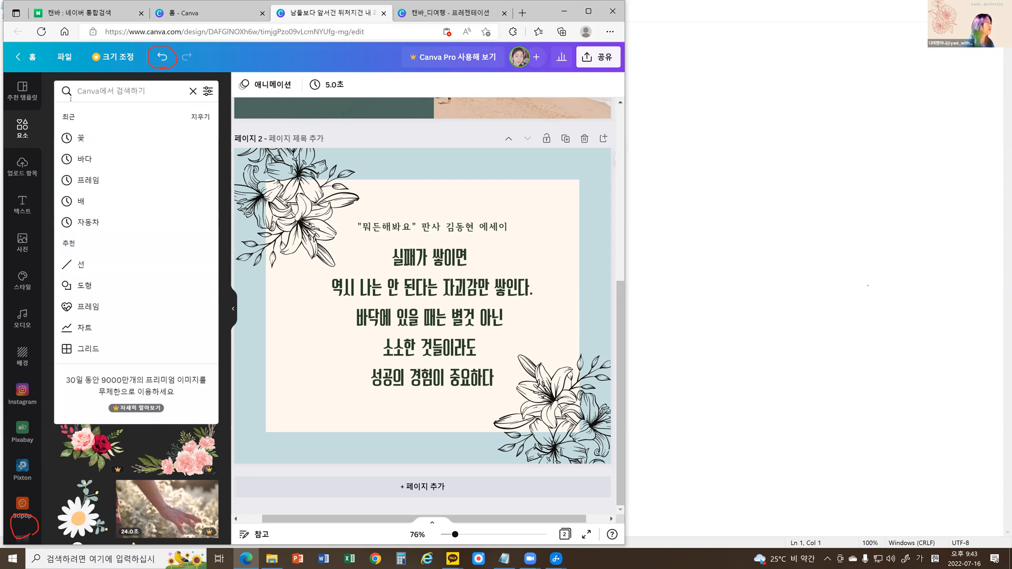
text(나뭇)
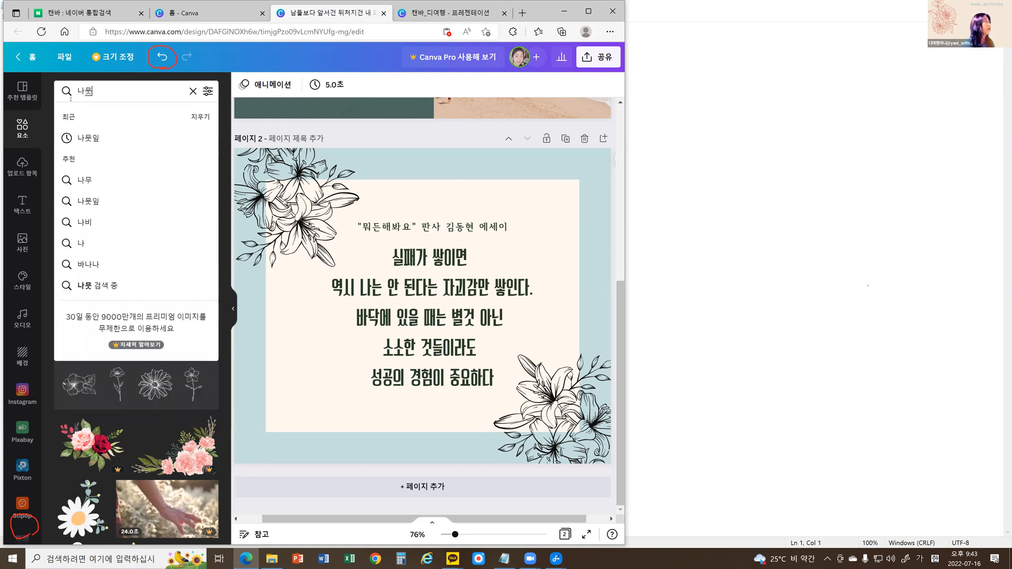
text(잎)
key(Return)
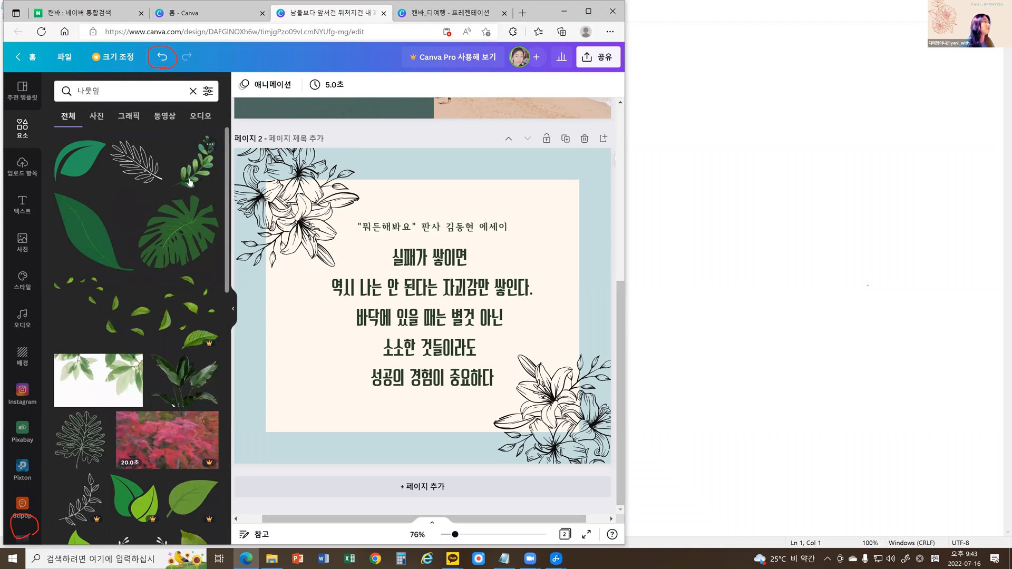
click(193, 161)
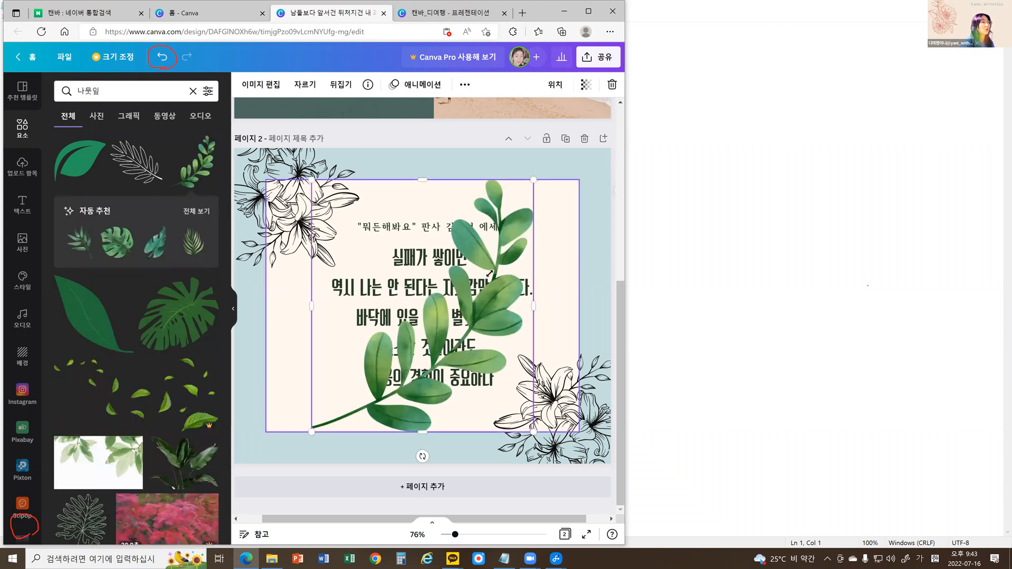
drag(384, 382, 345, 379)
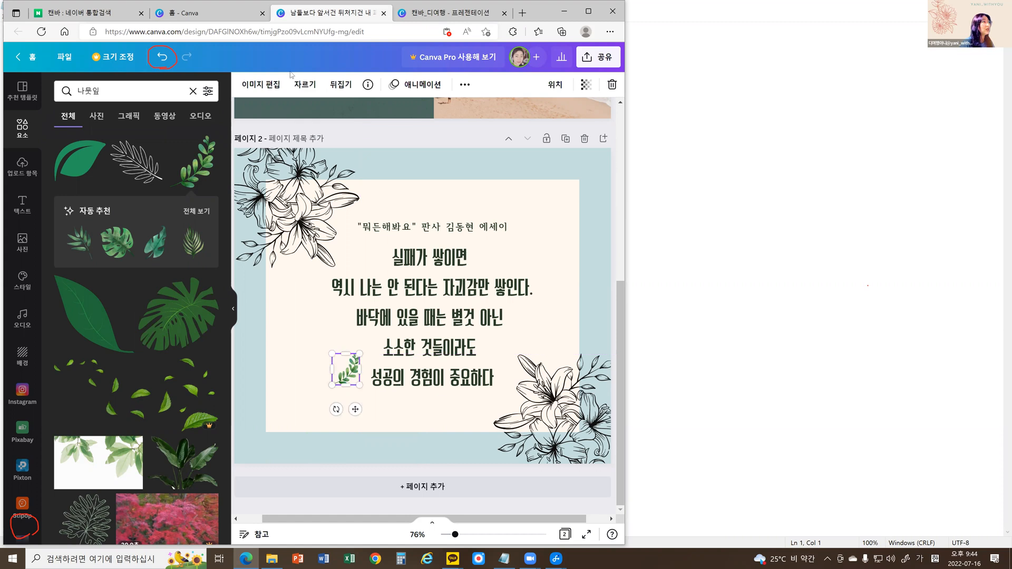
Try horizontal and vertical flips on the leaf branch, leave it mirrored horizontally, and rotate it slightly clockwise.
click(341, 86)
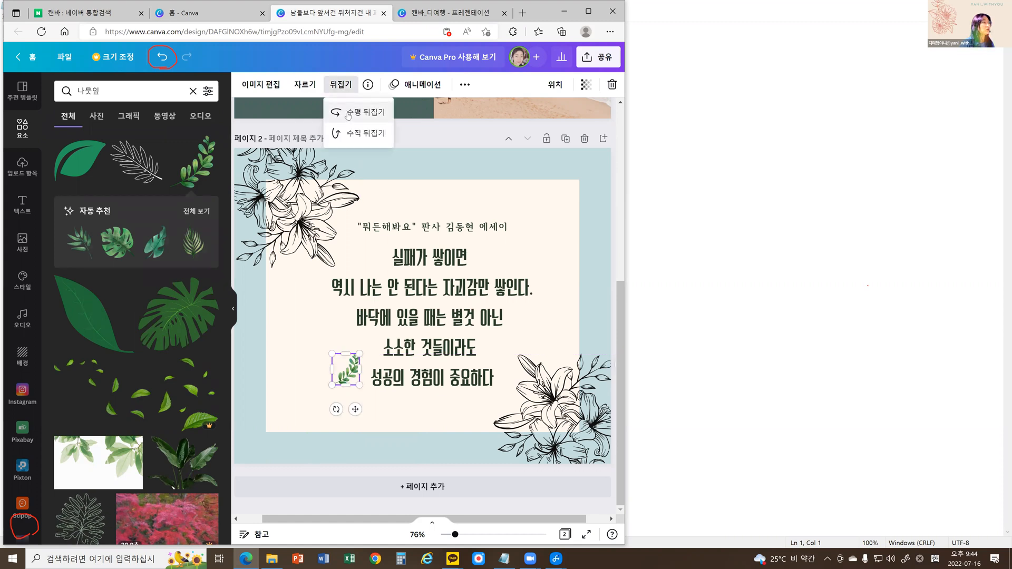
click(348, 111)
click(352, 134)
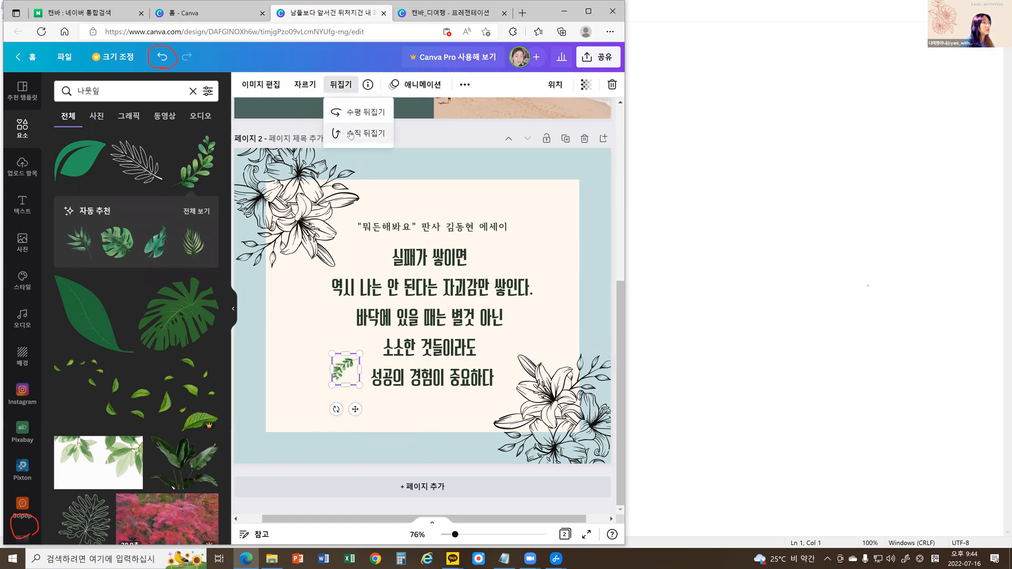
click(359, 113)
click(359, 113)
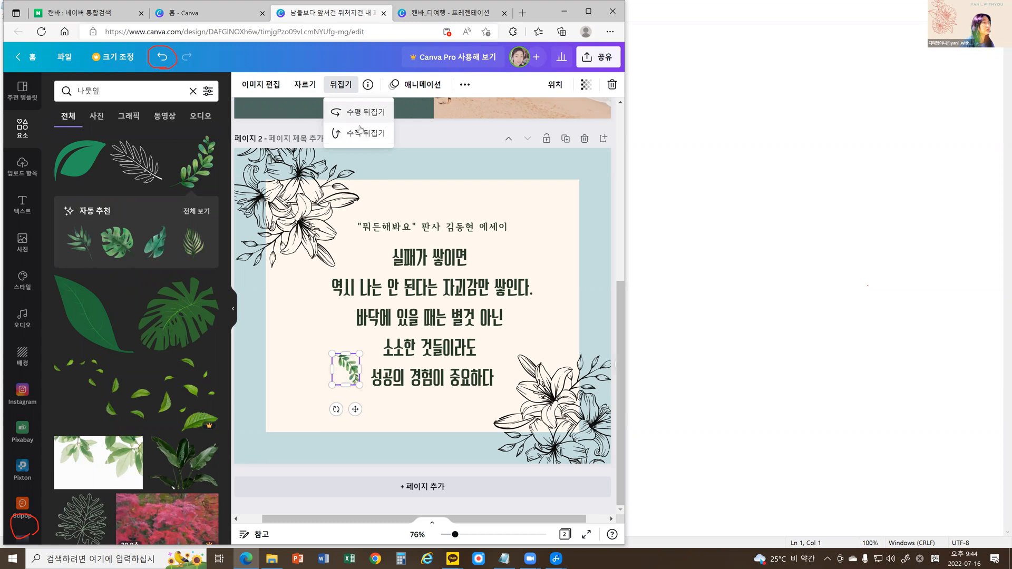
click(359, 134)
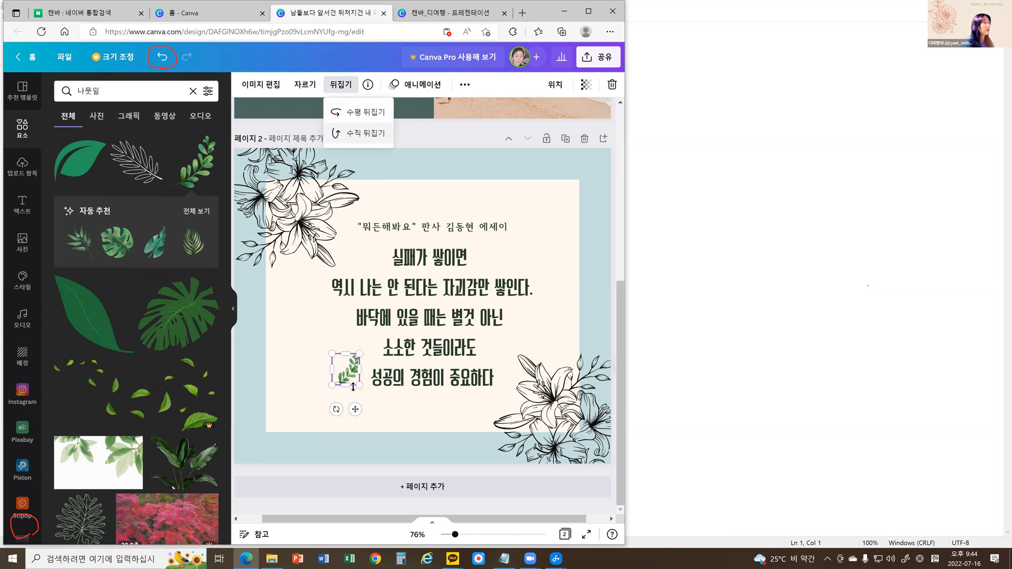
click(368, 115)
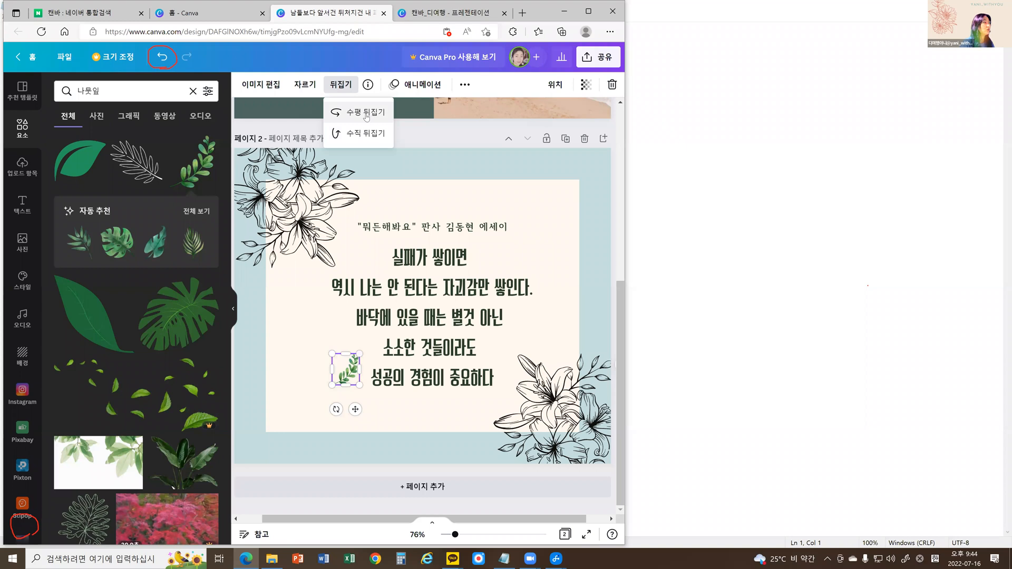
mouse_move(337, 410)
mouse_down()
mouse_move(314, 394)
mouse_move(322, 400)
mouse_up()
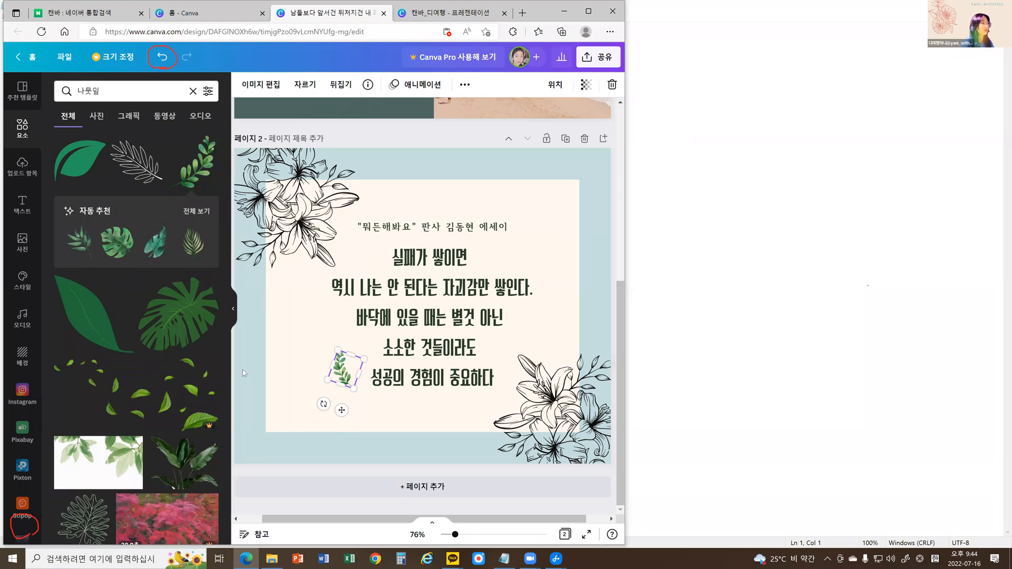
Nudge the leaf branch slightly toward the quote's last line and deselect it.
click(336, 370)
click(343, 376)
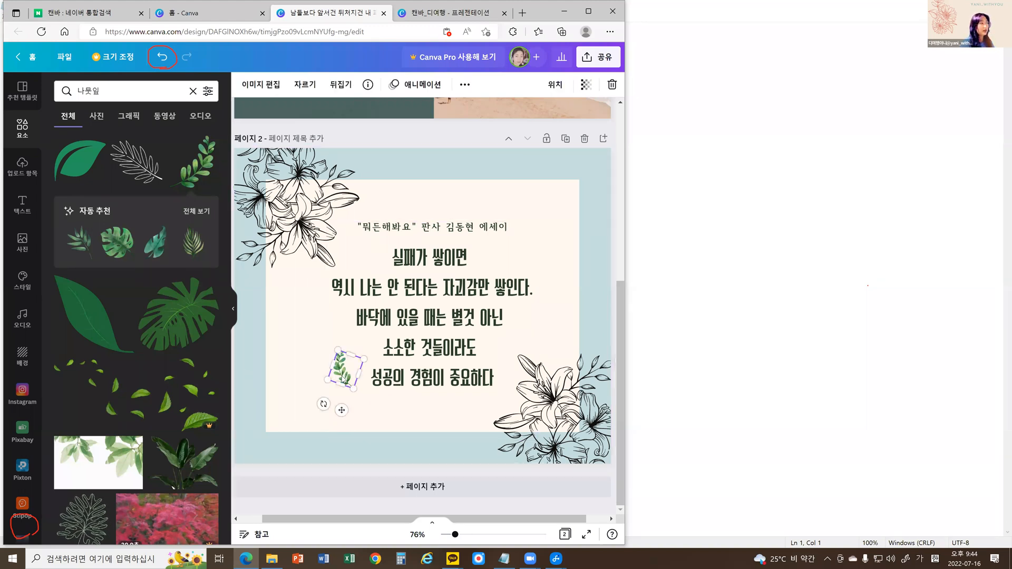
key(Right)
key(Right)
key(Right)
key(Right)
key(Right)
key(Right)
key(Right)
key(Right)
key(Right)
key(Right)
key(Right)
key(Right)
key(Right)
key(Right)
key(Right)
key(Right)
key(Right)
key(Right)
key(Right)
key(Right)
key(Down)
key(Down)
key(Down)
key(Down)
key(Down)
key(Down)
key(Down)
key(Down)
key(Up)
key(Left)
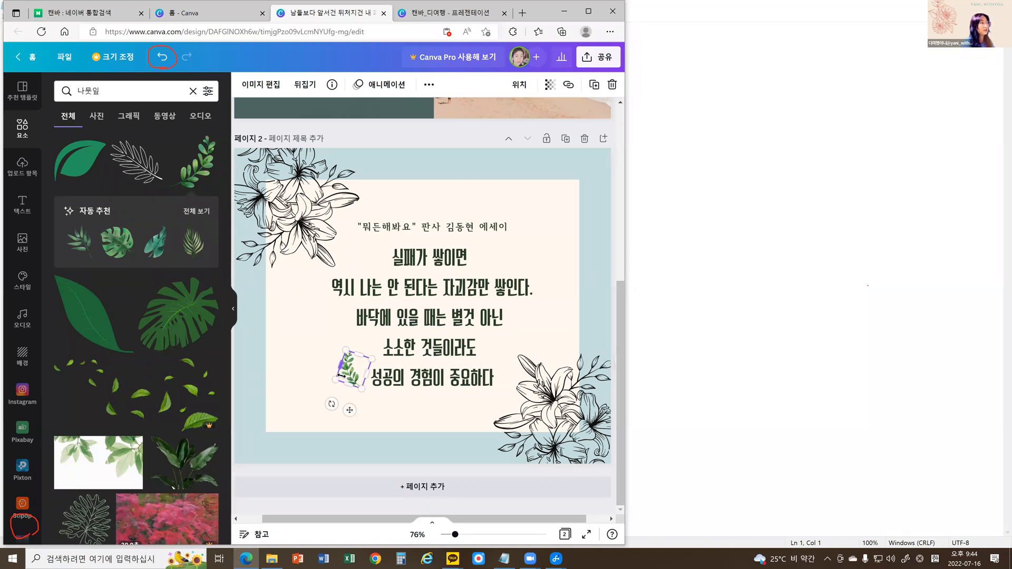
click(339, 381)
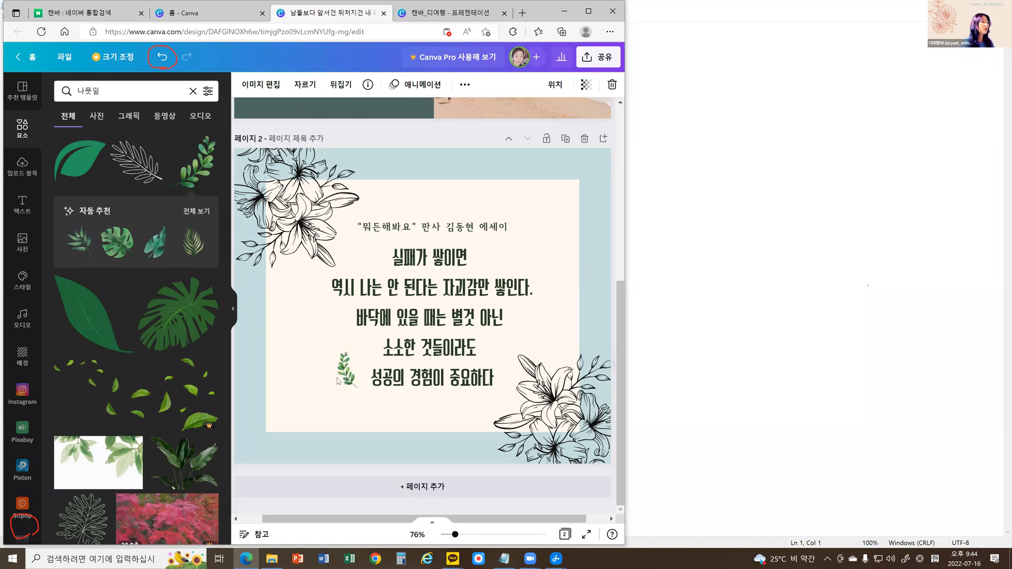
click(257, 466)
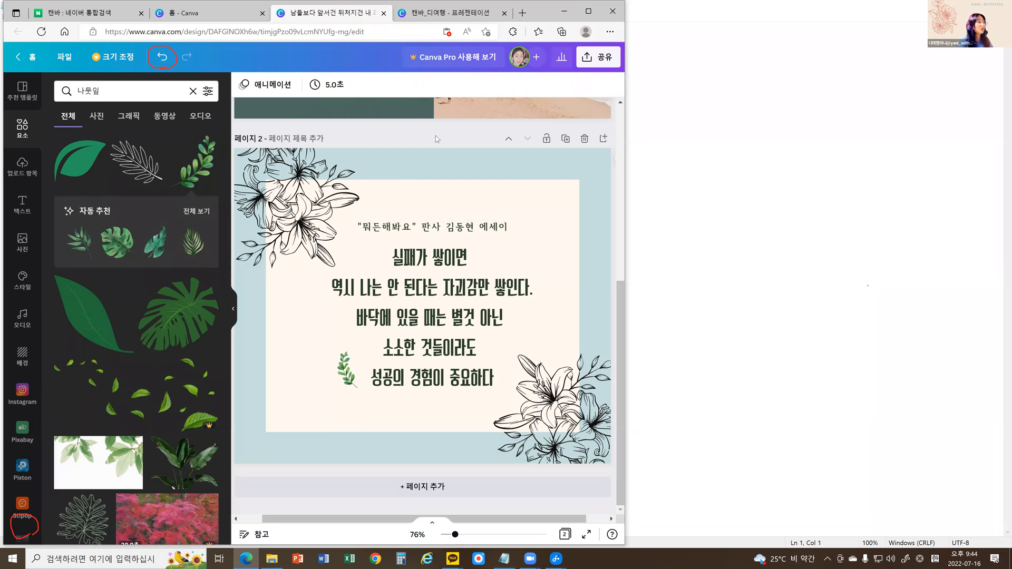
scroll(149, 372, down, 5)
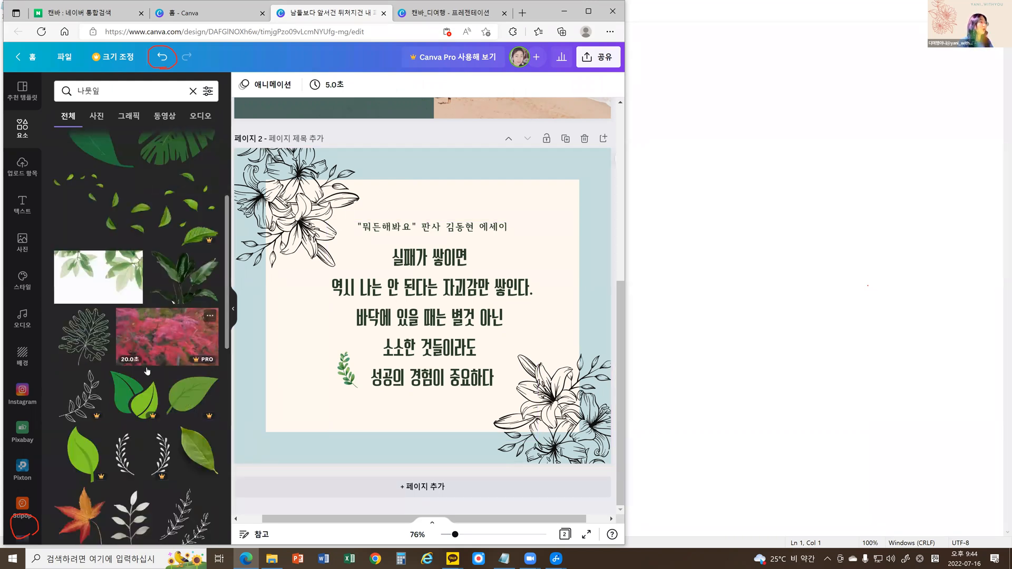
scroll(148, 372, down, 3)
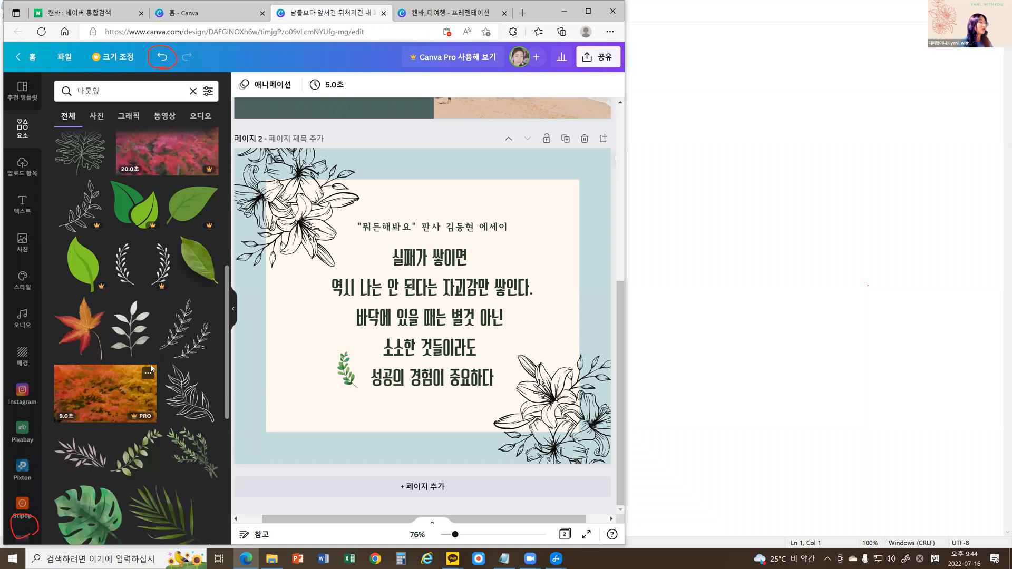
scroll(154, 369, down, 1)
scroll(154, 368, down, 4)
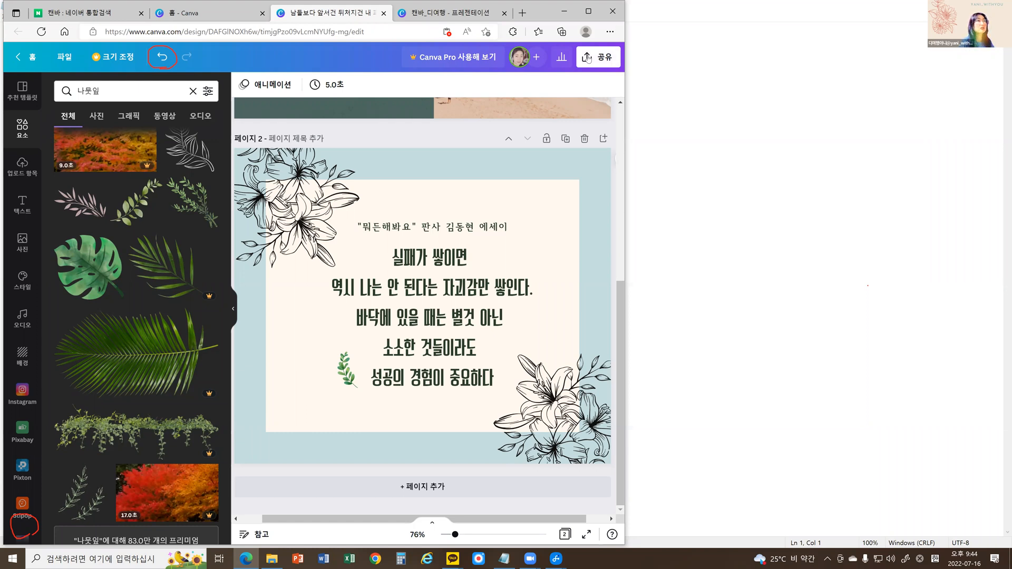
click(722, 129)
drag(613, 33, 617, 77)
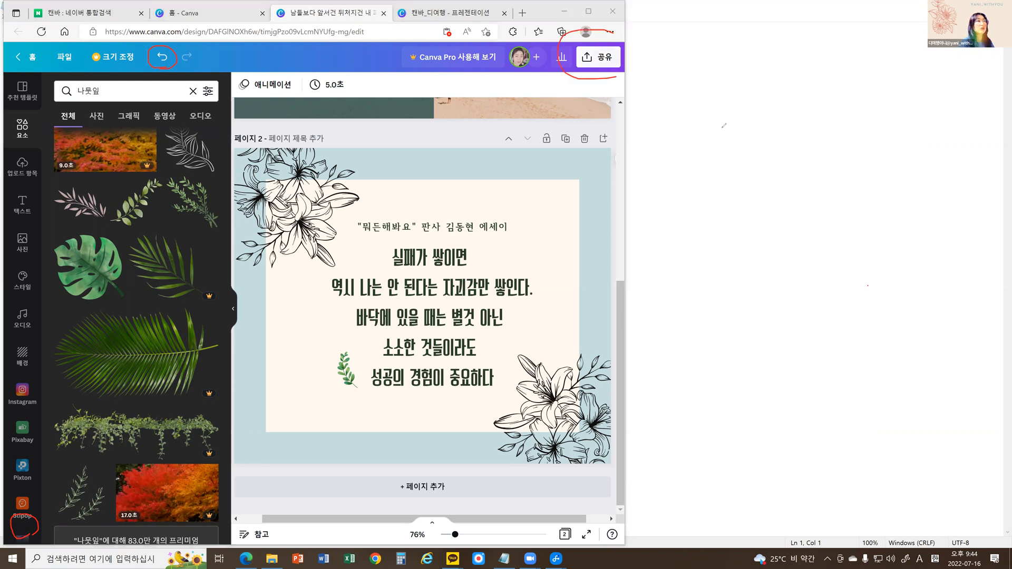
drag(613, 31, 607, 77)
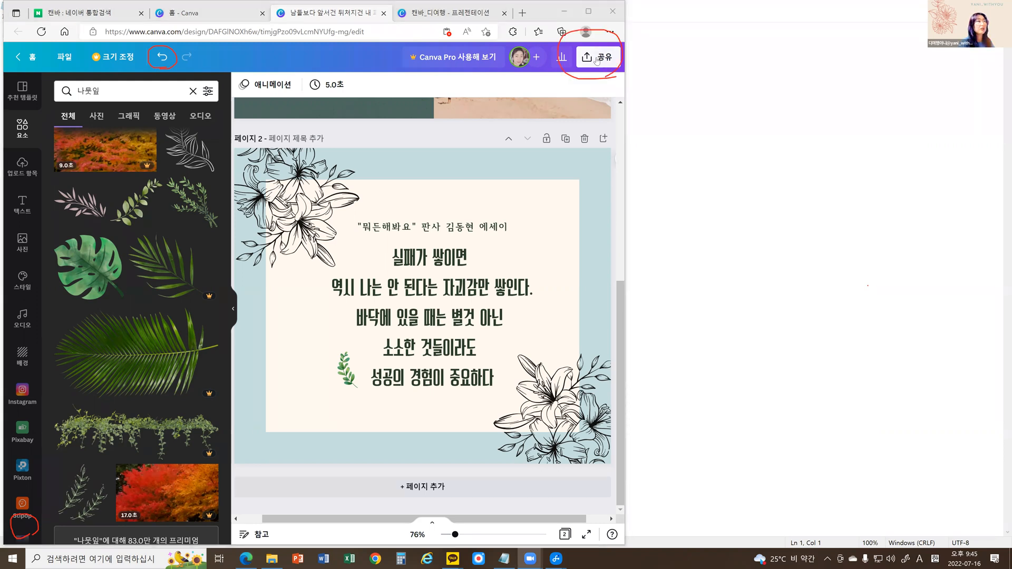
Open the design's download settings and show the available file formats.
click(597, 60)
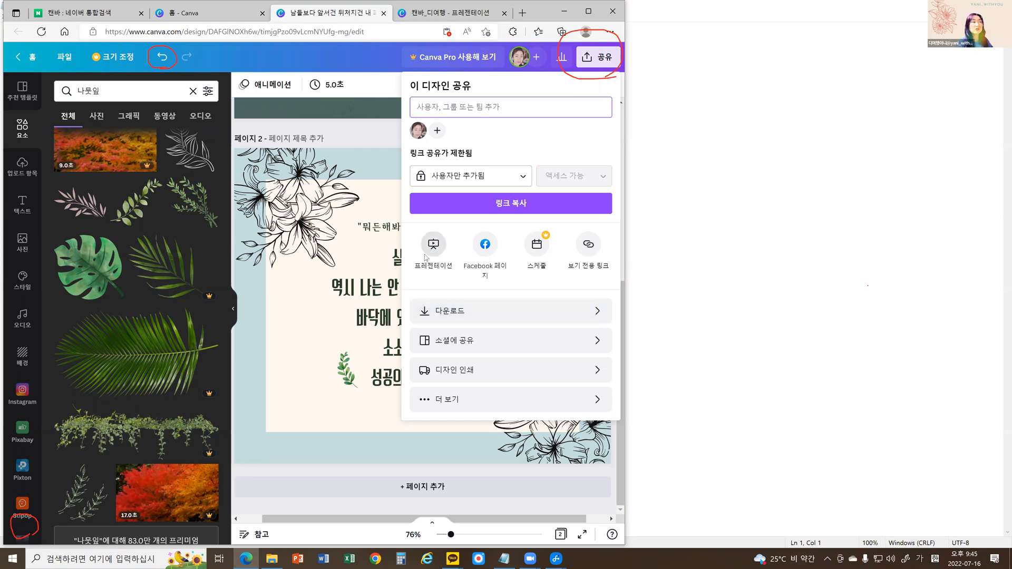
click(462, 313)
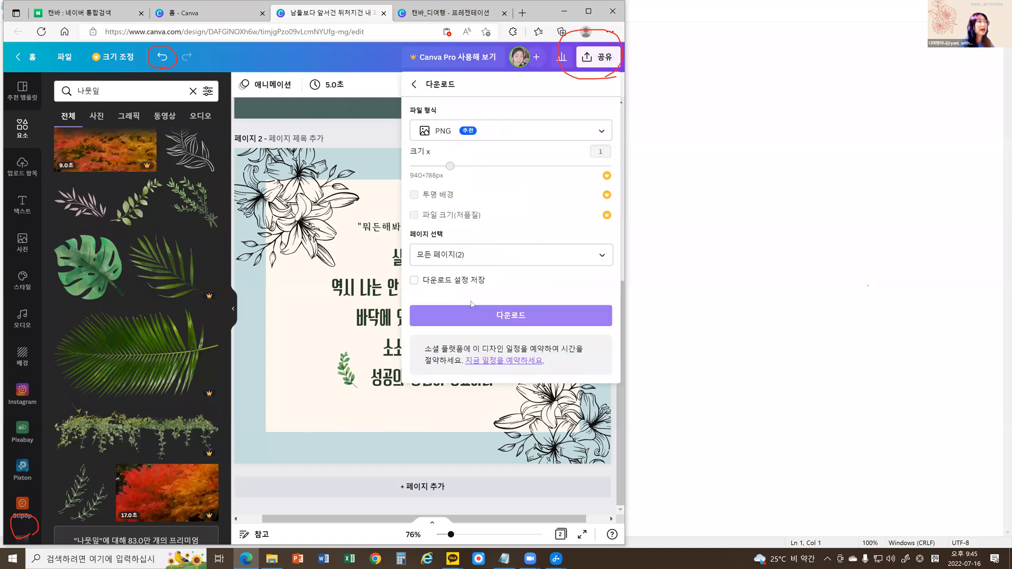
click(601, 131)
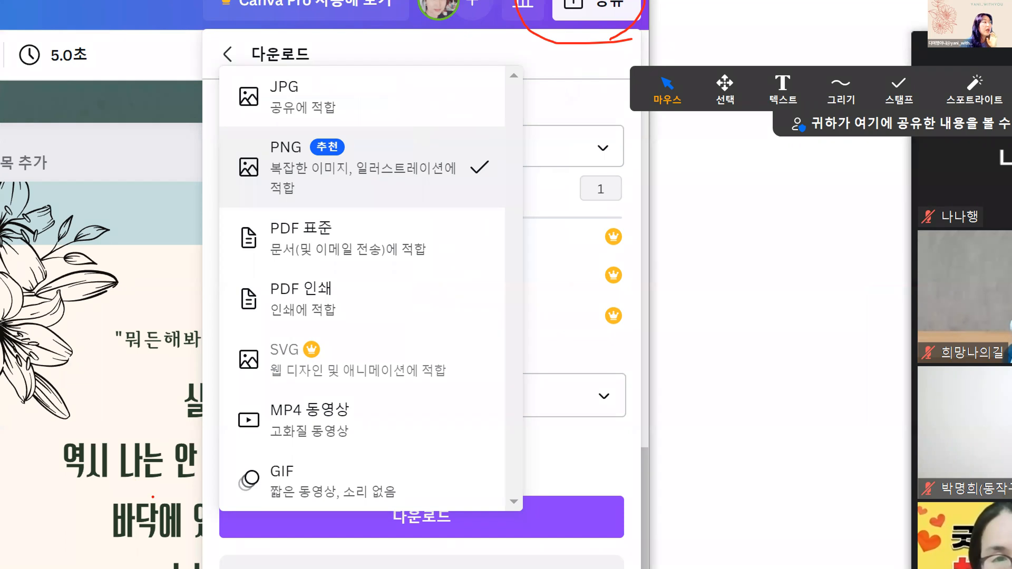
mouse_move(357, 439)
mouse_down()
mouse_move(242, 444)
mouse_move(226, 434)
mouse_move(290, 381)
mouse_move(388, 387)
mouse_move(404, 426)
mouse_move(378, 451)
mouse_move(328, 448)
mouse_up()
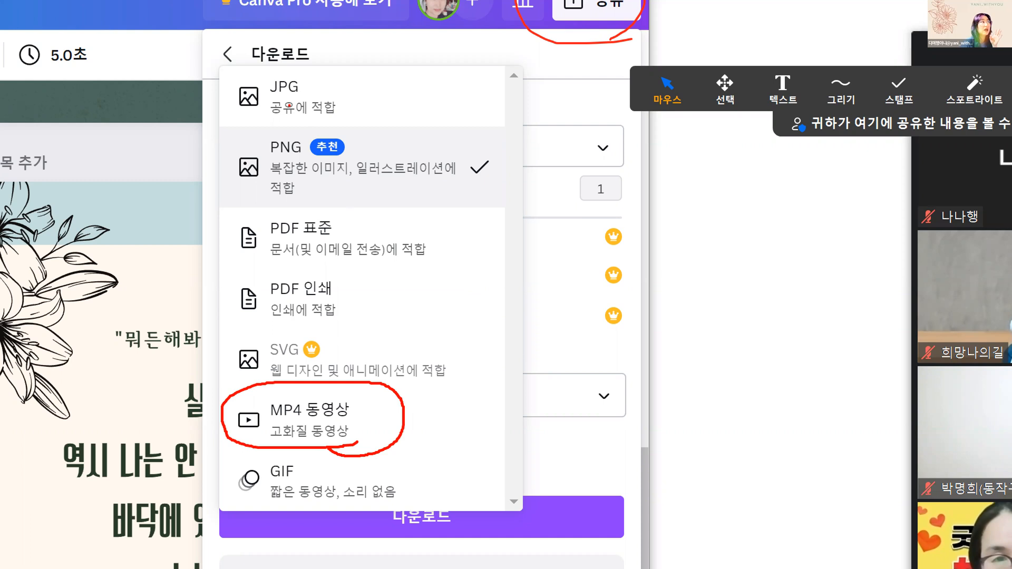
mouse_move(257, 70)
mouse_down()
mouse_move(236, 77)
mouse_move(217, 127)
mouse_move(225, 186)
mouse_move(349, 213)
mouse_move(495, 206)
mouse_move(510, 105)
mouse_move(444, 82)
mouse_move(241, 66)
mouse_up()
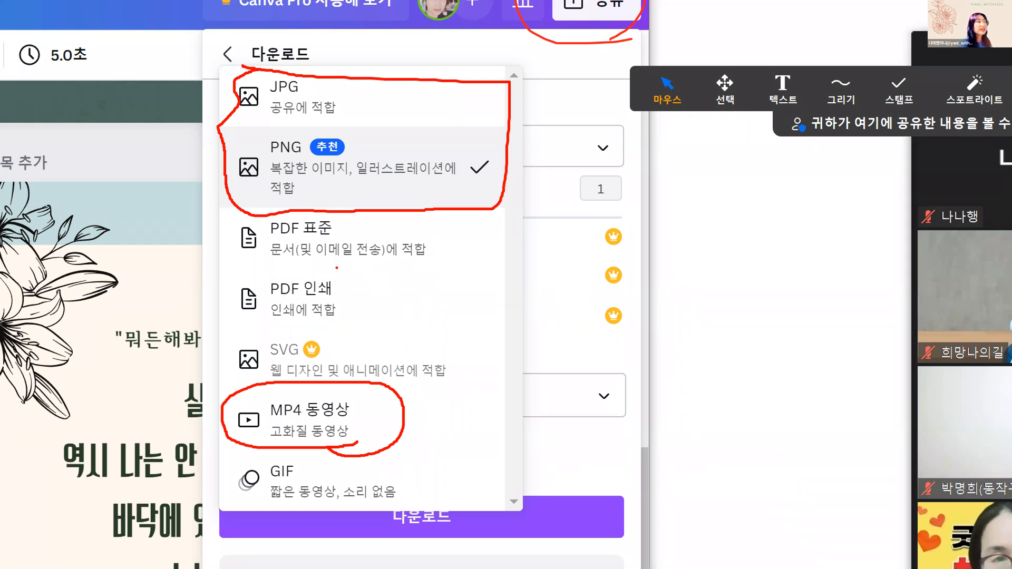
mouse_move(237, 283)
mouse_down()
mouse_move(228, 322)
mouse_move(359, 331)
mouse_move(375, 292)
mouse_move(372, 282)
mouse_move(304, 269)
mouse_move(232, 294)
mouse_up()
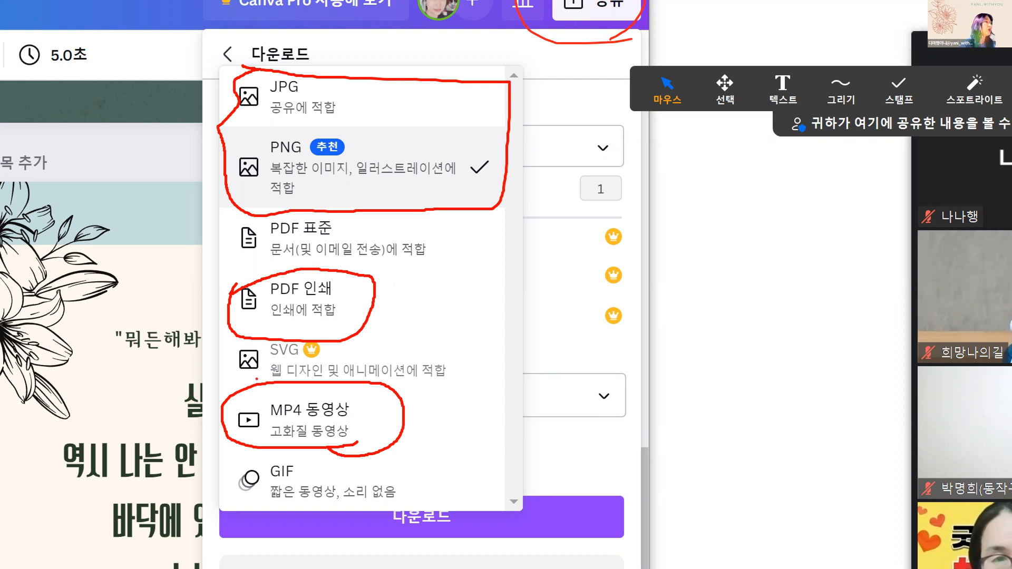
mouse_move(286, 341)
mouse_down()
mouse_move(226, 369)
mouse_move(372, 363)
mouse_move(293, 343)
mouse_move(333, 367)
mouse_move(315, 326)
mouse_move(343, 370)
mouse_move(313, 318)
mouse_up()
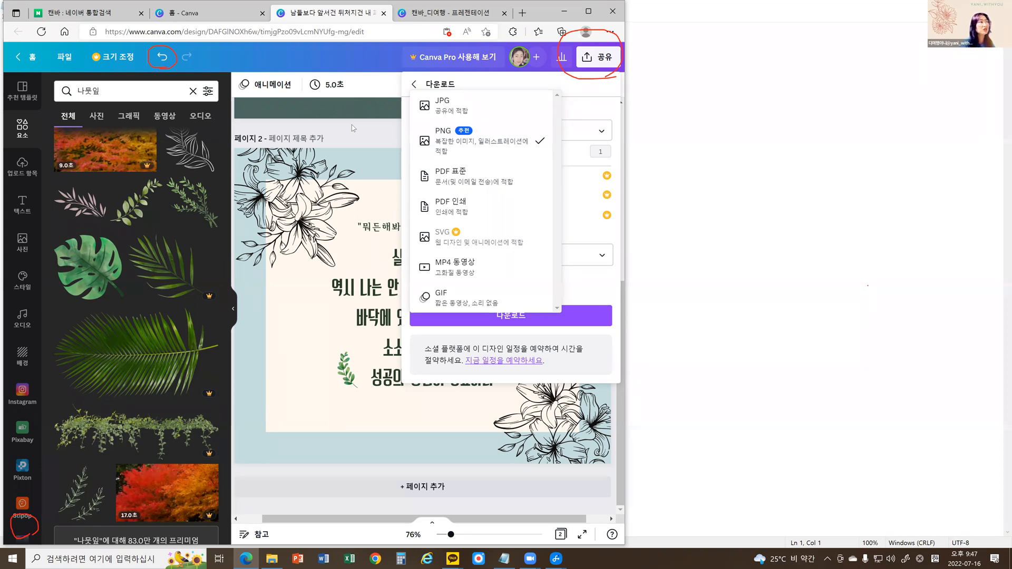
Choose PNG as the file format, limit the page selection to page 1, and download the design.
click(444, 137)
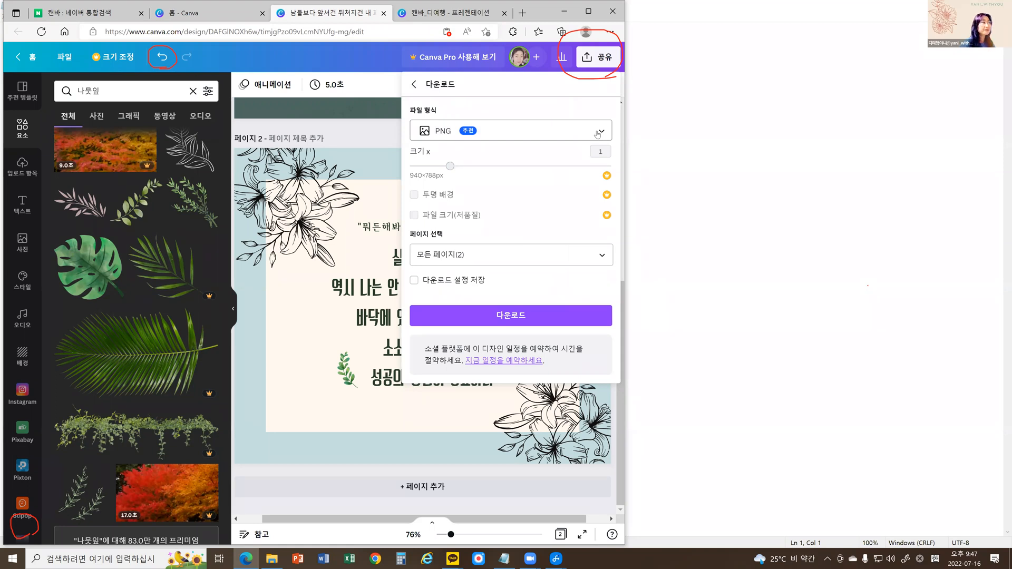
click(600, 256)
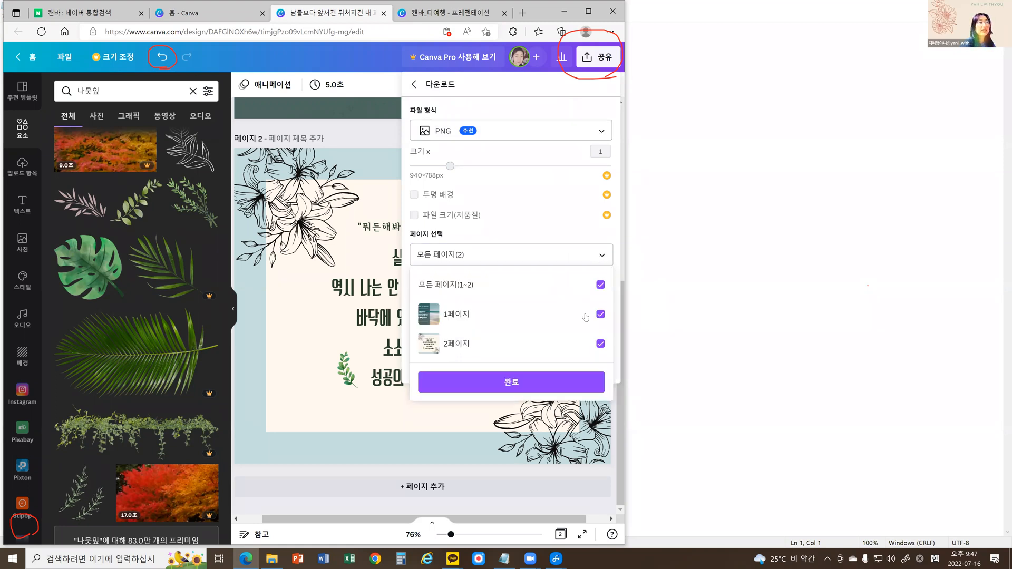
click(601, 344)
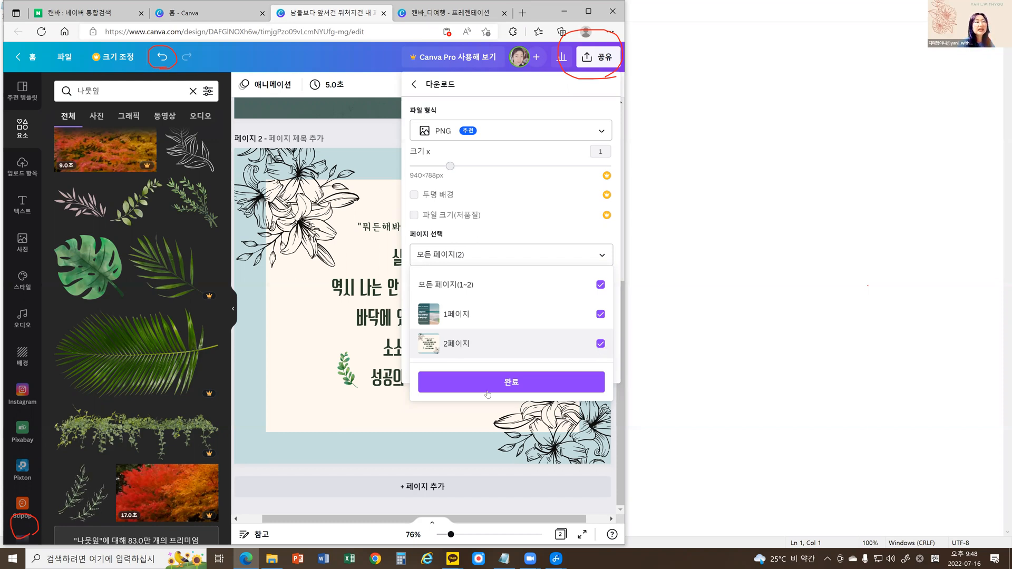
click(516, 387)
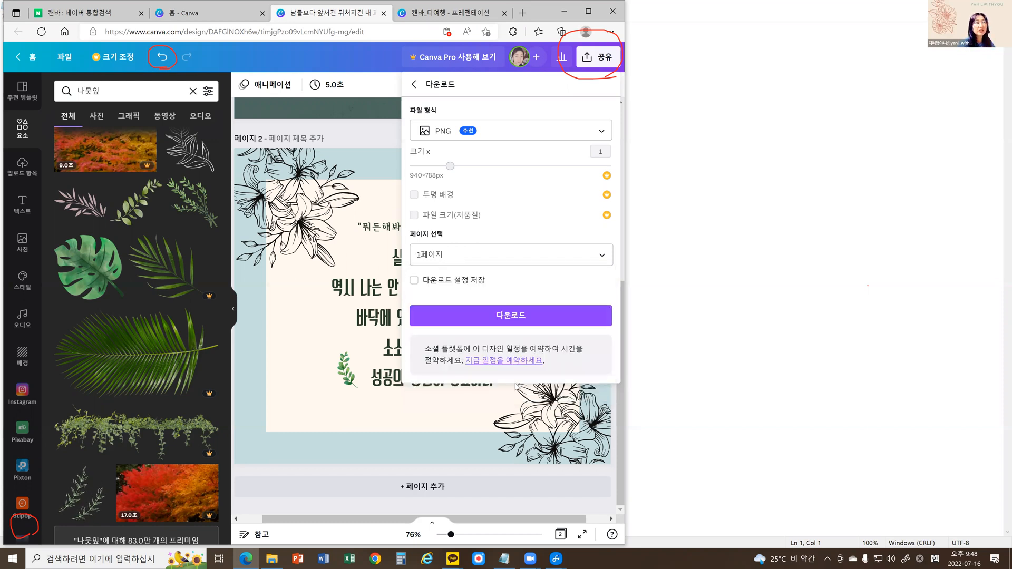
click(523, 319)
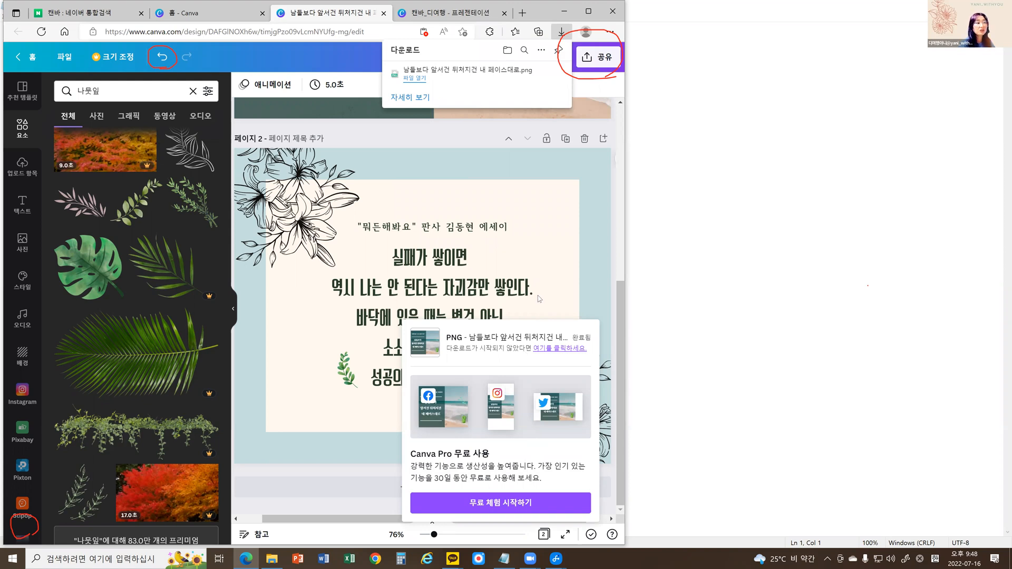
Limit the download's page selection to page 2 and download that page as a PNG.
click(587, 60)
click(474, 205)
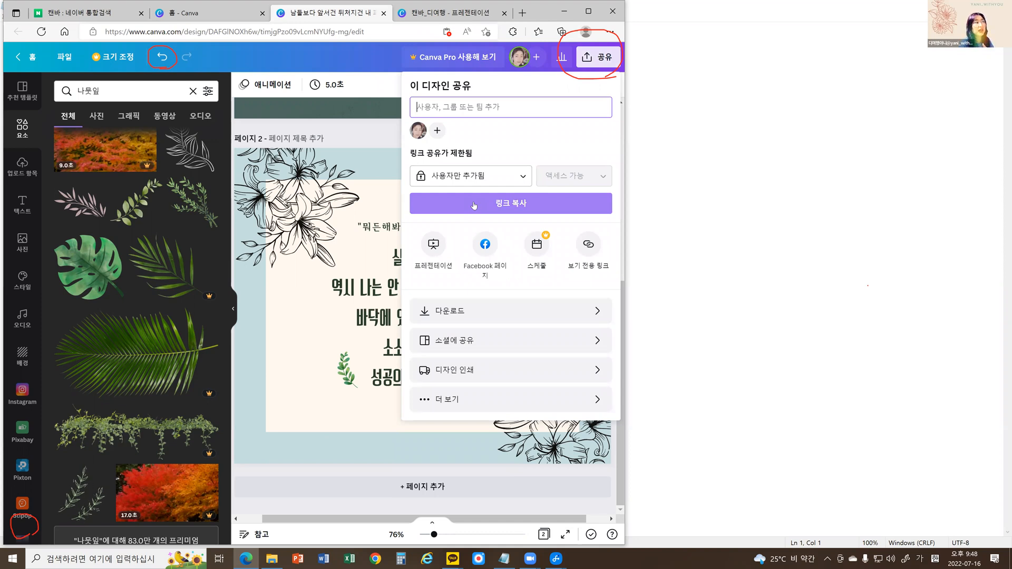
click(454, 314)
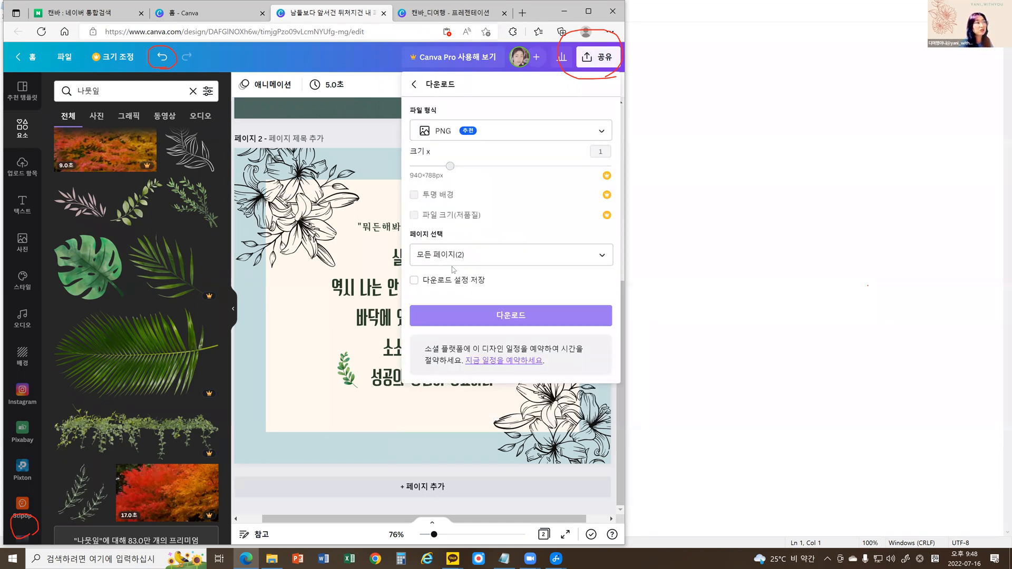
click(584, 261)
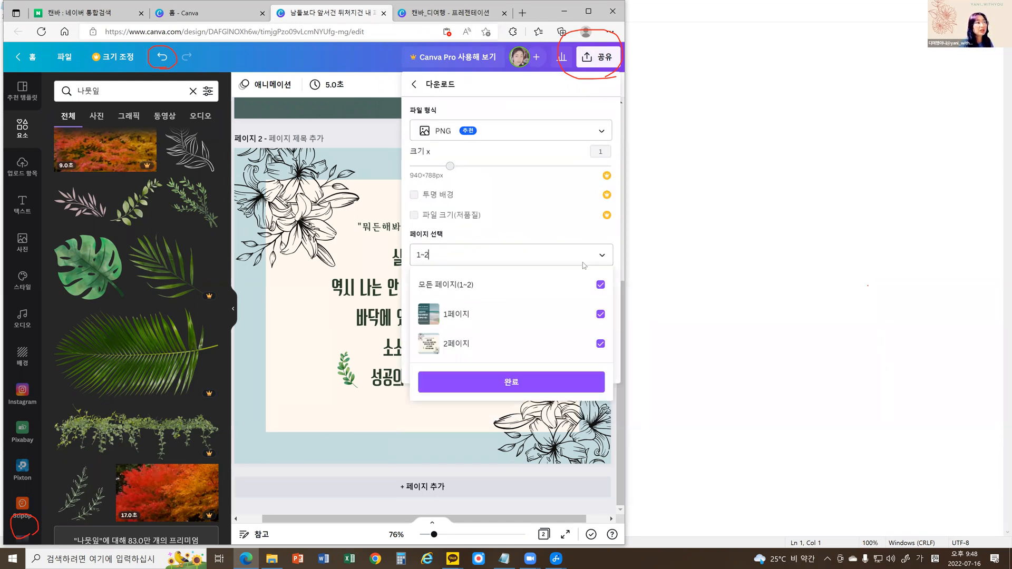
click(600, 286)
click(600, 344)
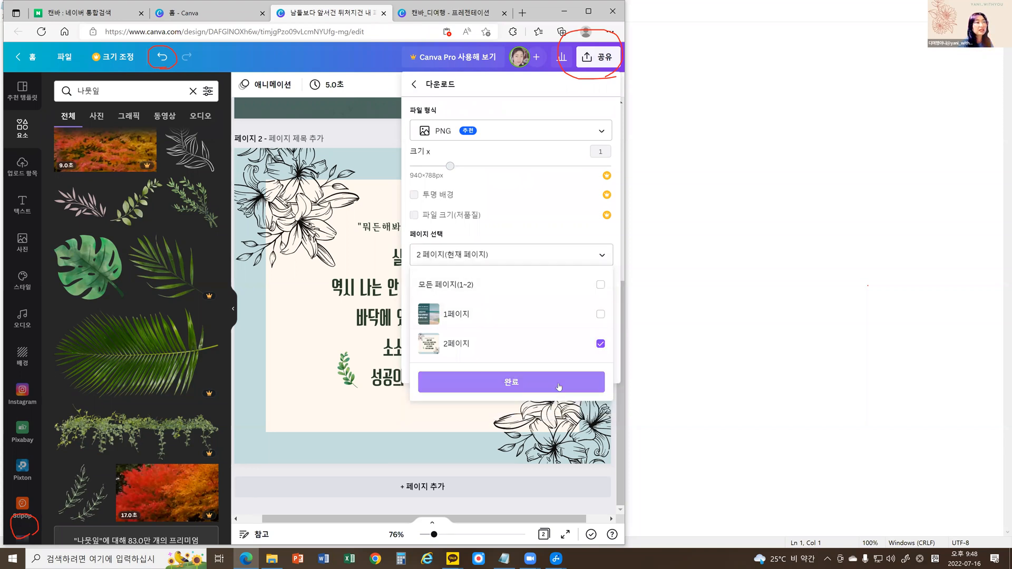
click(560, 387)
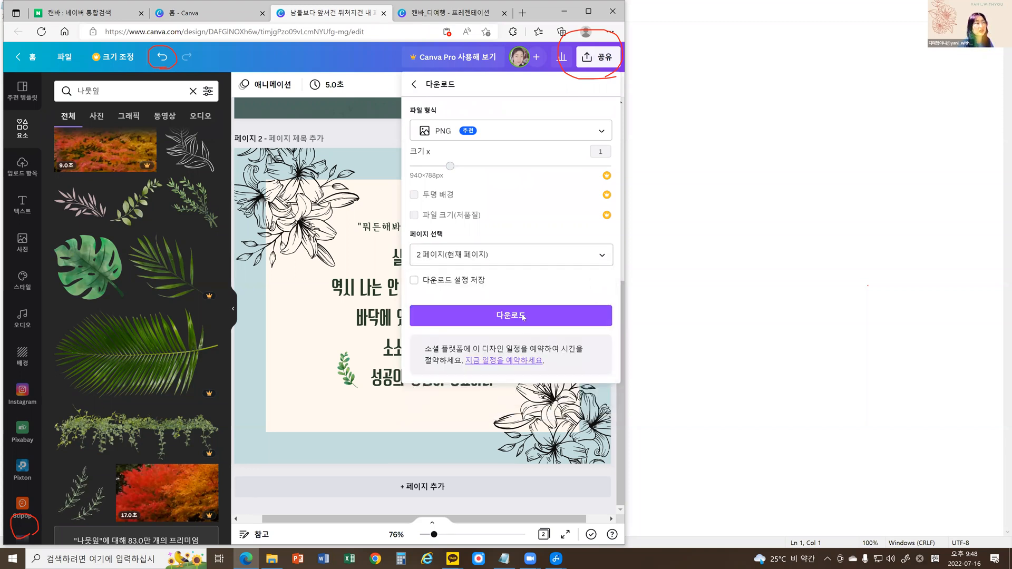
click(524, 317)
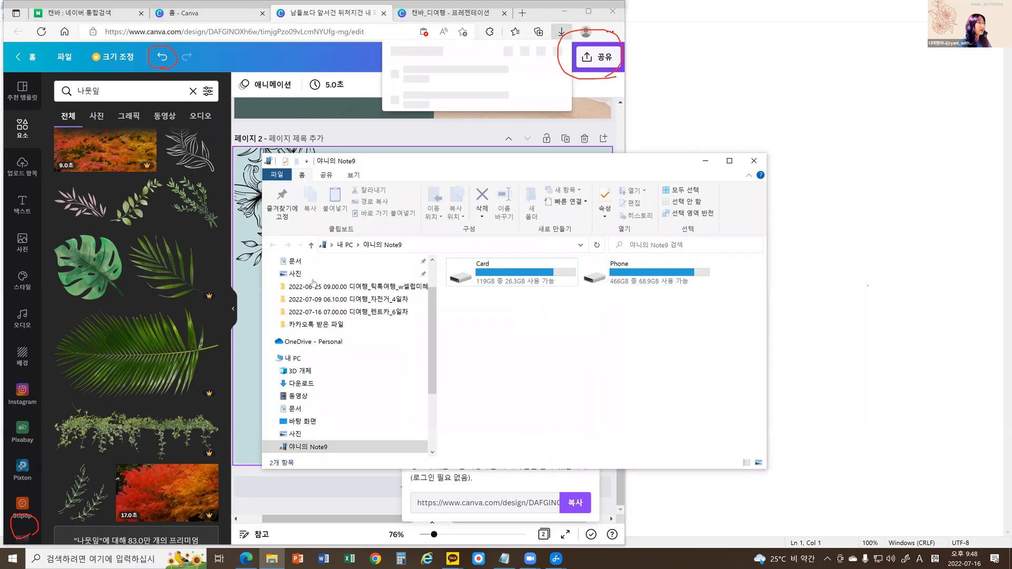
In File Explorer, go to the Downloads folder and open the page 2 image "남들보다 앞서건 뒤처지건 내 페이스대로 (1)".
scroll(313, 283, up, 1)
click(313, 293)
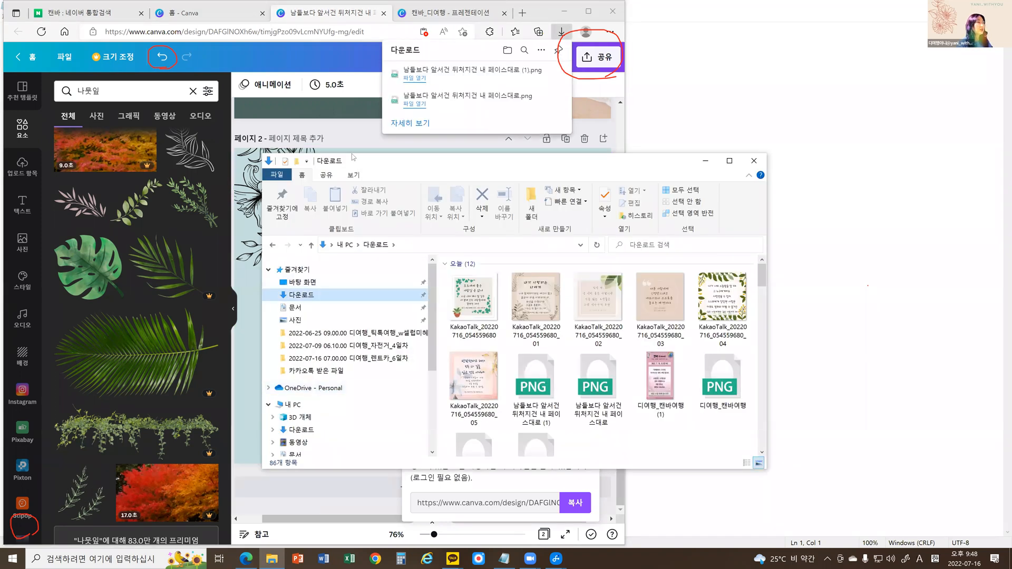
drag(353, 157, 179, 120)
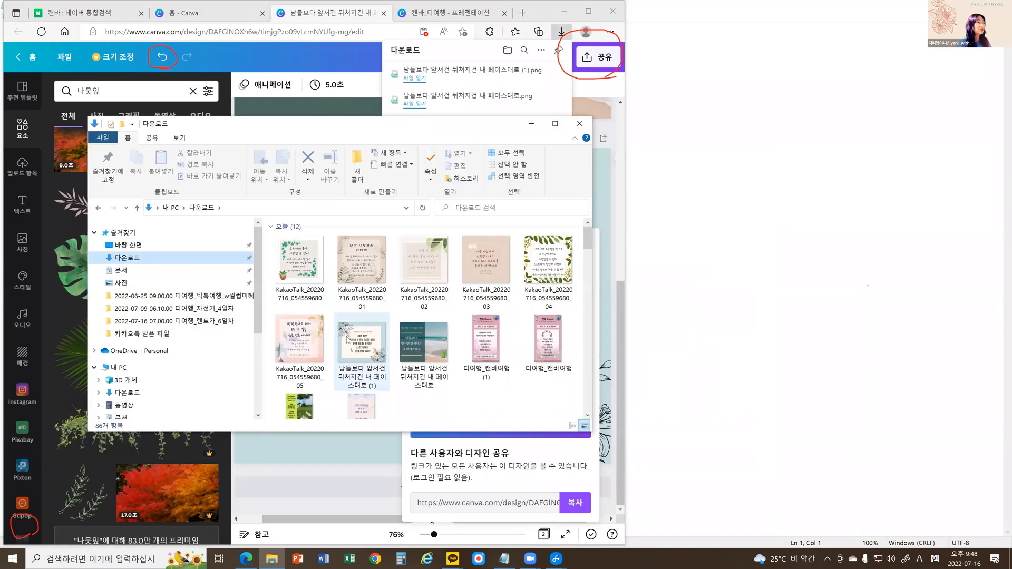
click(426, 363)
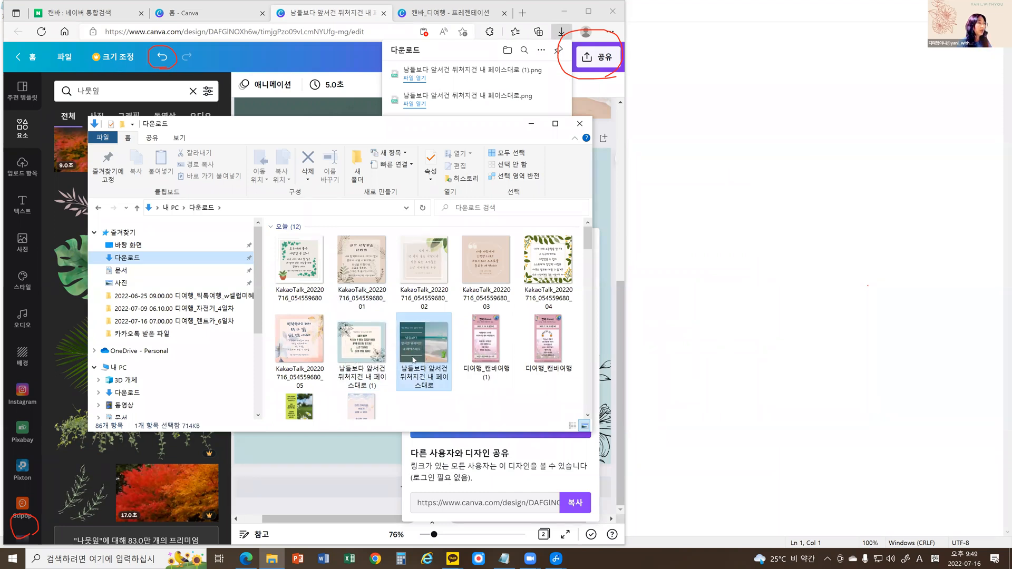
click(371, 352)
click(371, 352)
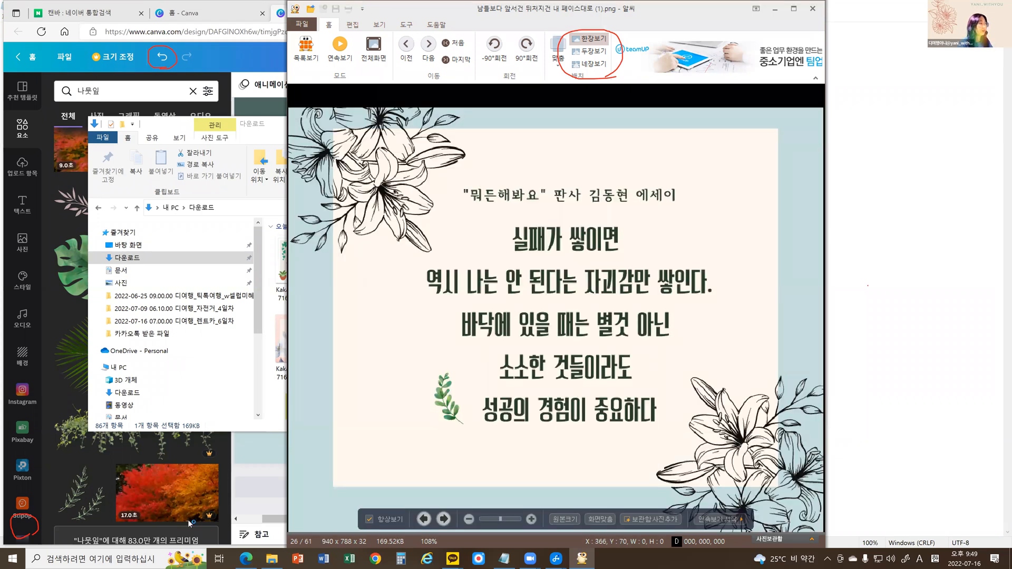
Compare the two downloaded page images in the image viewer, close it, and return to the Canva design without the download notice.
drag(364, 9, 88, 13)
click(168, 527)
click(168, 525)
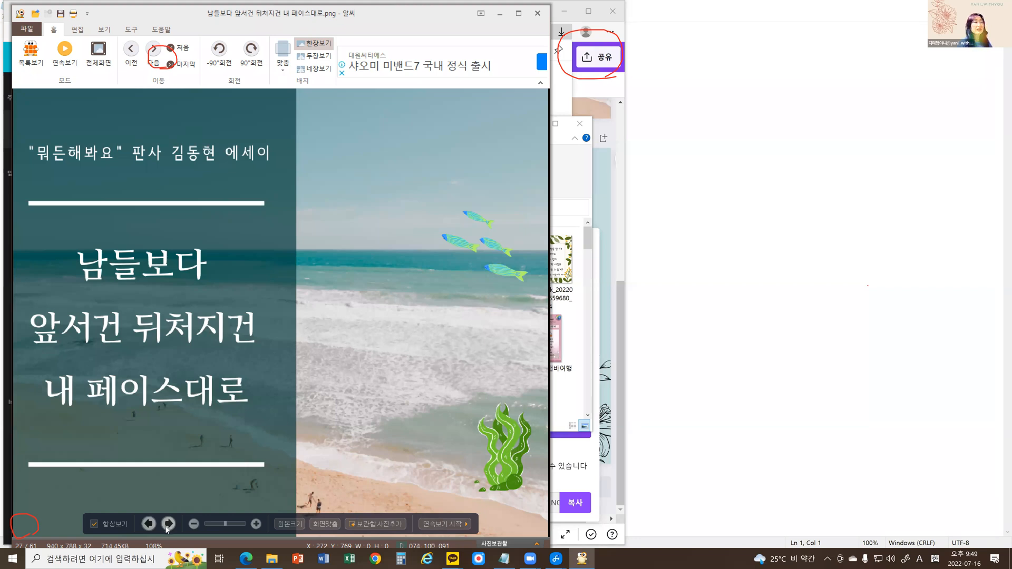
click(148, 525)
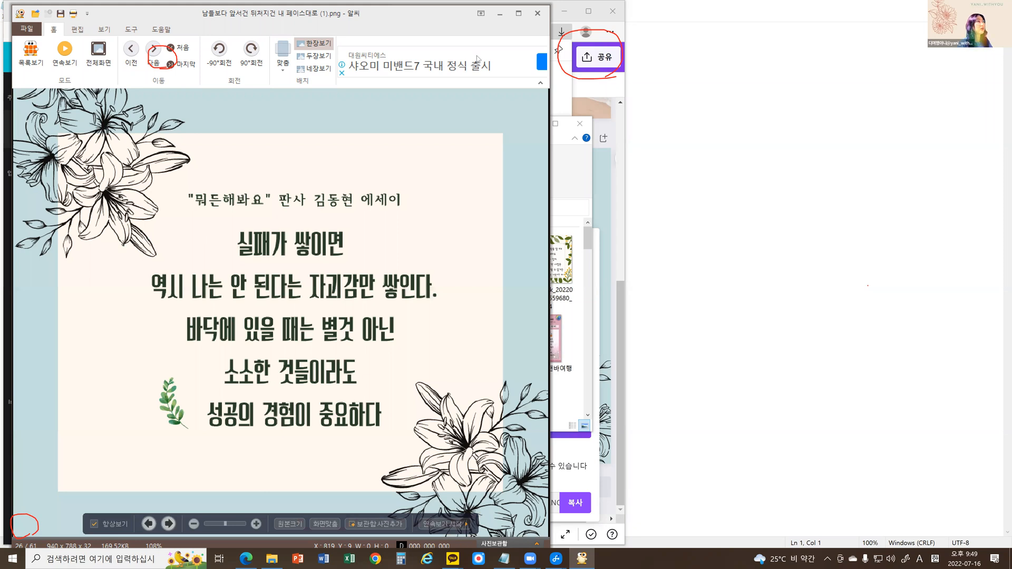
drag(390, 17, 331, 60)
key(Escape)
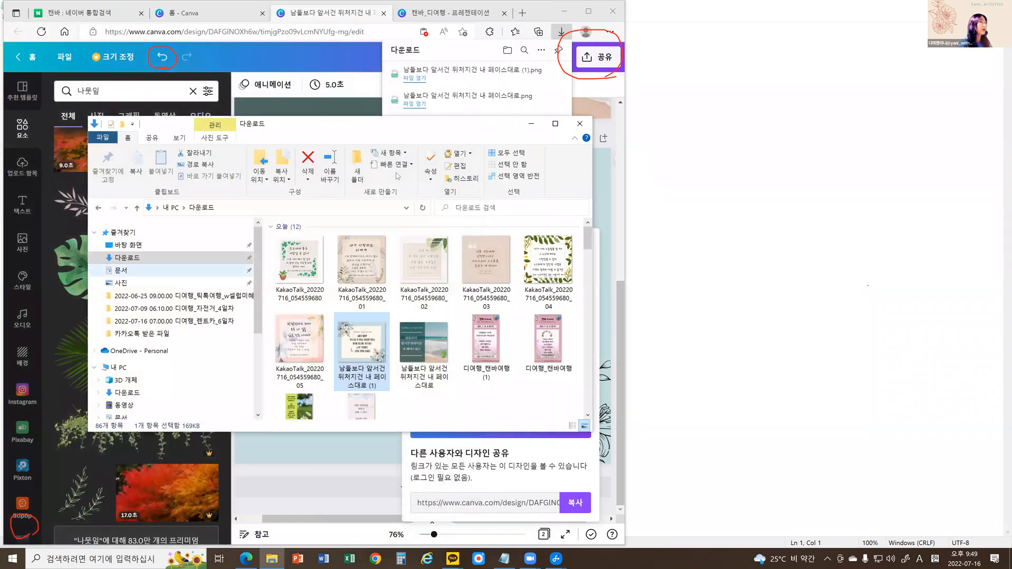
click(600, 176)
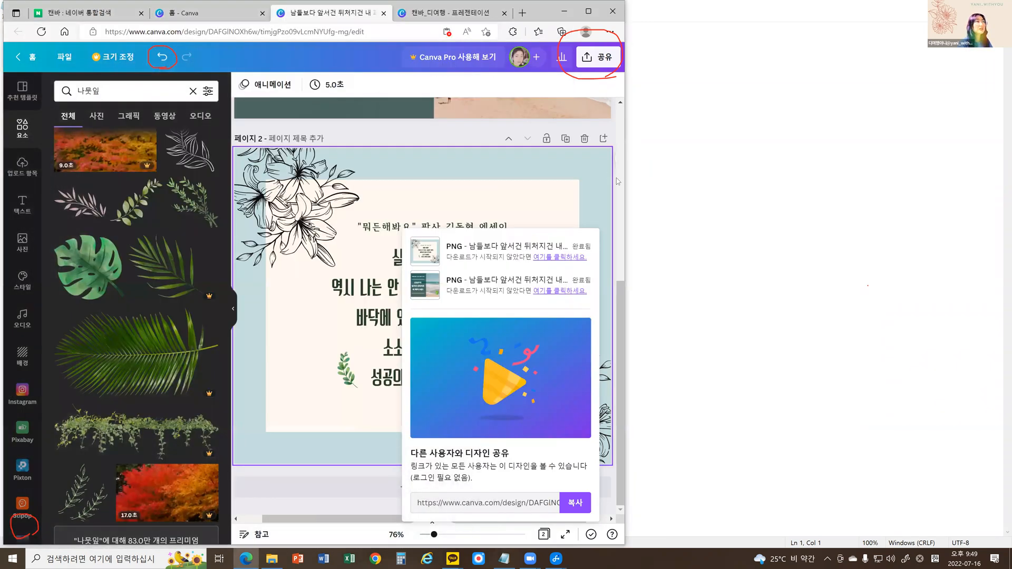
click(622, 319)
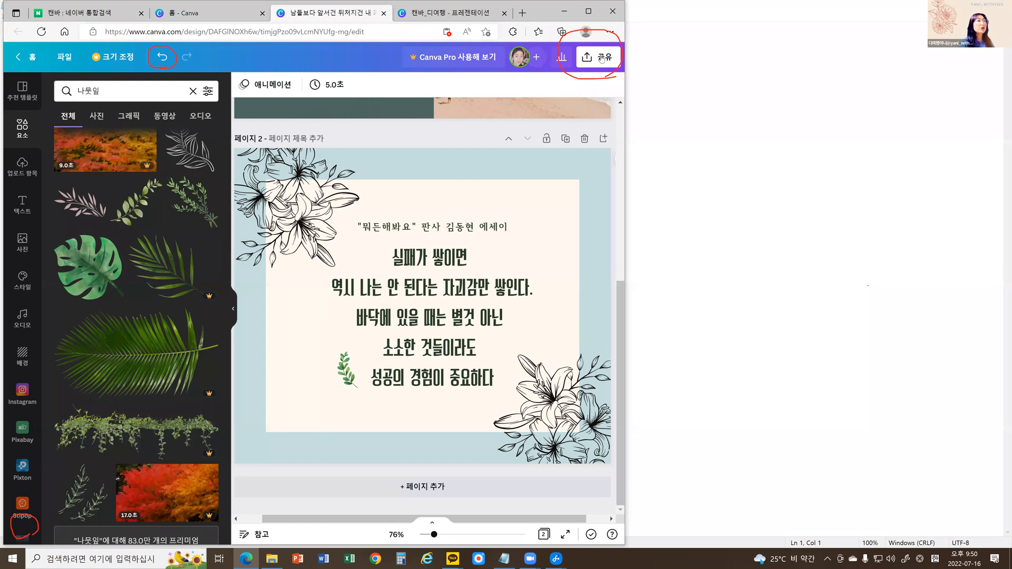
Show the design's download settings once more and close them without changing anything.
click(602, 58)
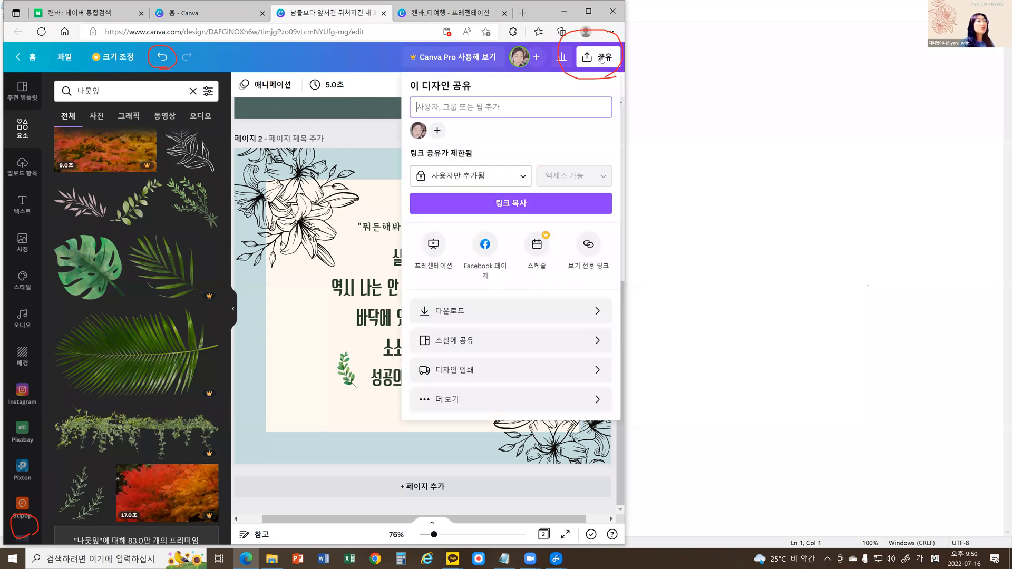
click(488, 311)
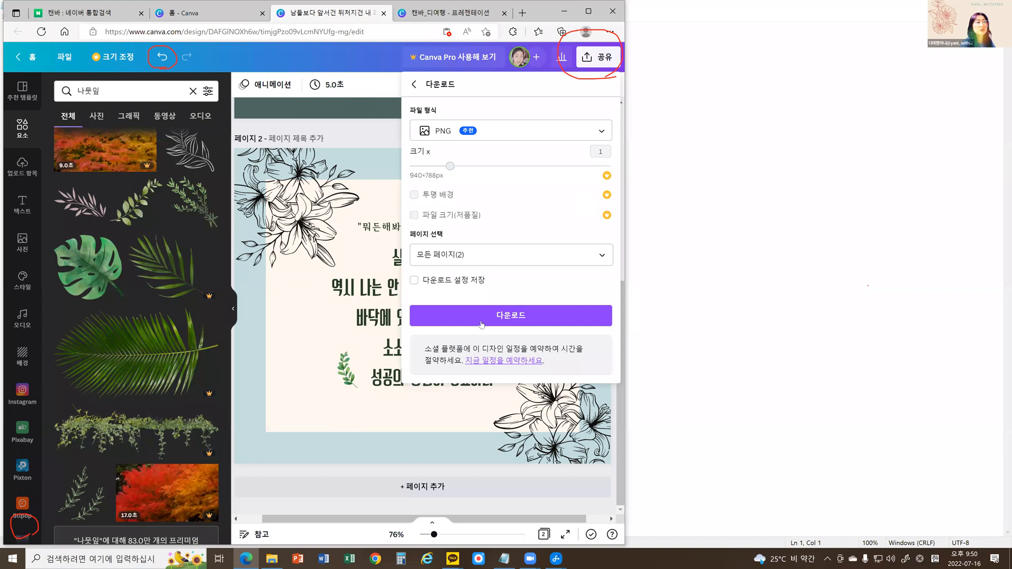
click(524, 324)
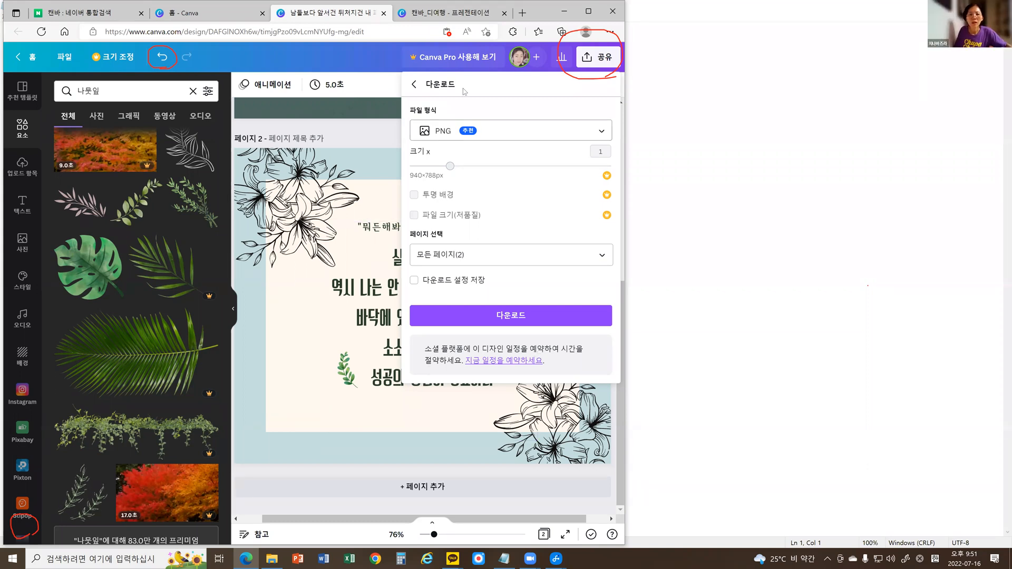
click(368, 55)
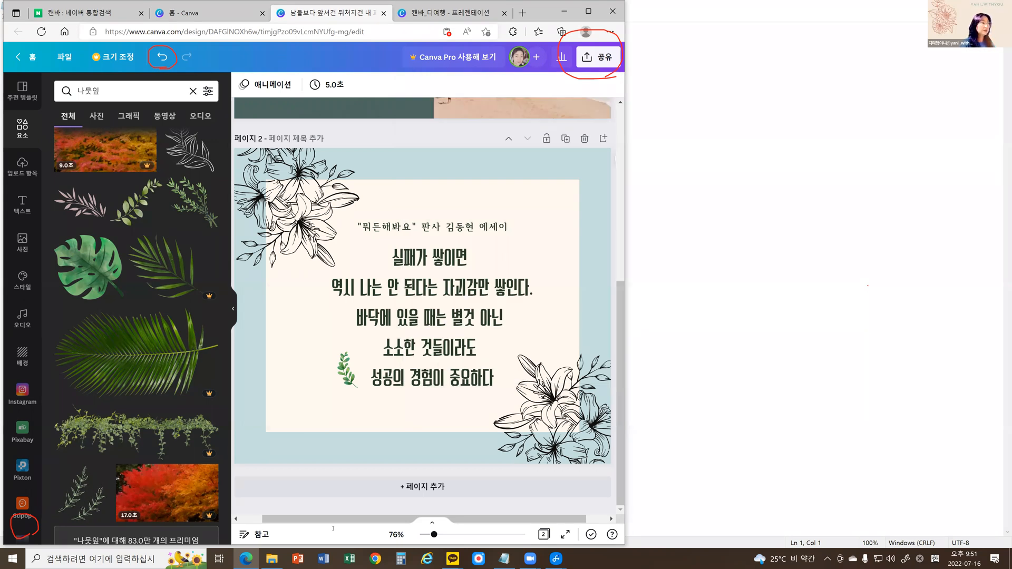
Bring up the mirrored phone in Samsung Flow over blank Notepad, erase the upper red circle annotations, and widen the phone window.
click(504, 559)
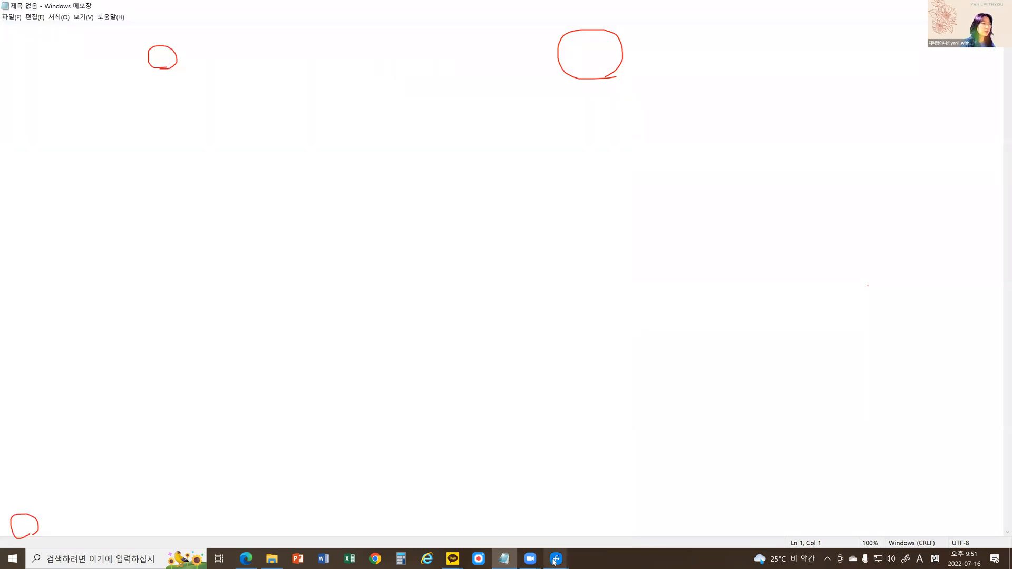
click(555, 560)
click(590, 495)
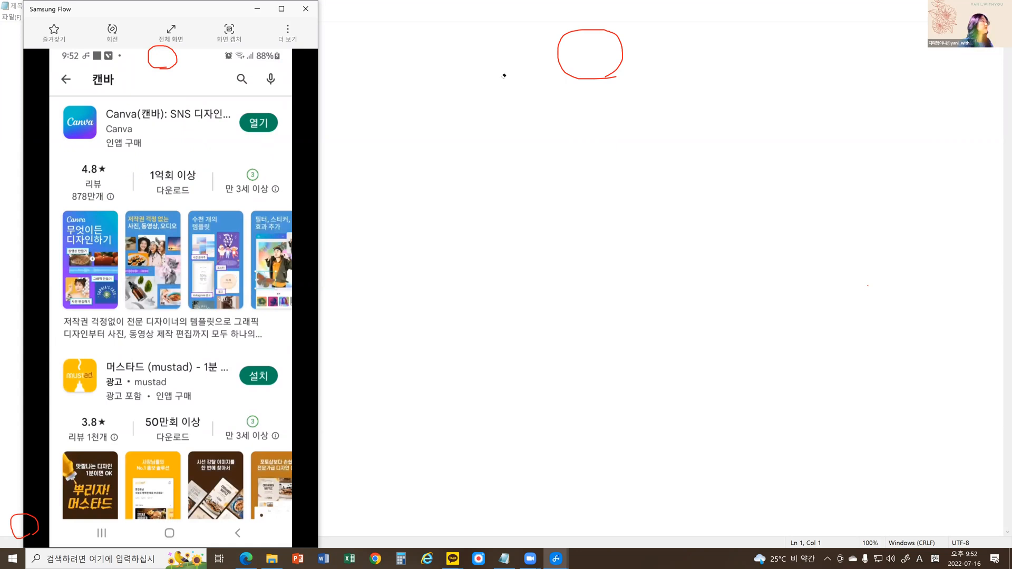
click(580, 57)
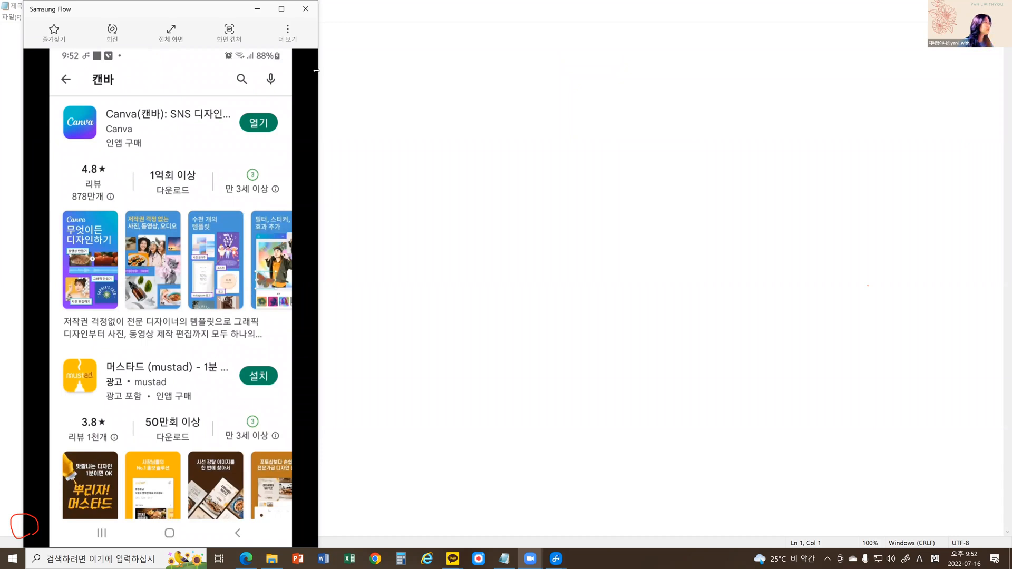
drag(317, 70, 457, 70)
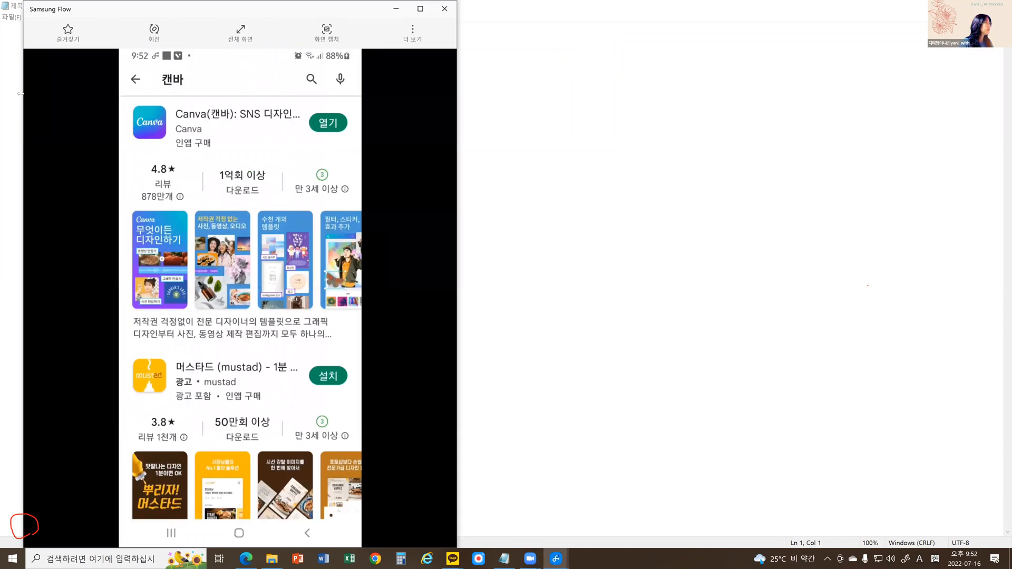
drag(21, 94, 2, 76)
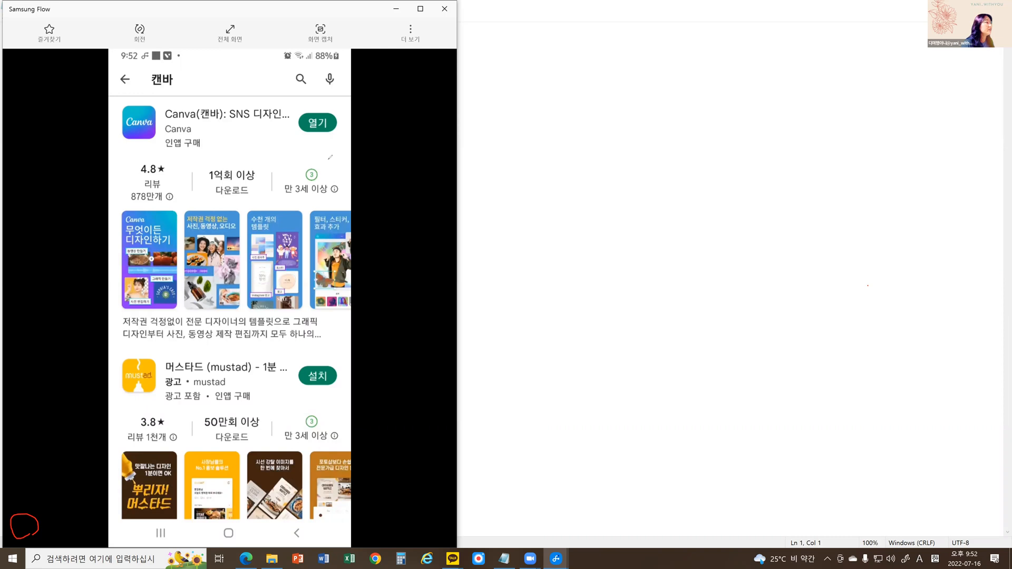
Open the Canva mobile app and browse its recommended design types, marking the swipe direction with a left-pointing arrow.
drag(318, 150, 322, 151)
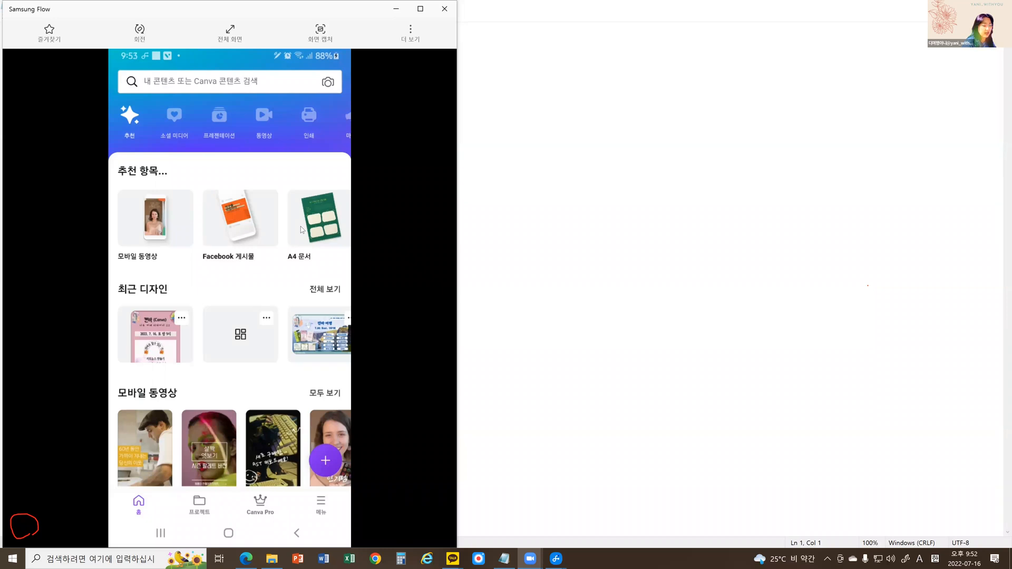
scroll(301, 230, right, 2)
scroll(302, 230, right, 2)
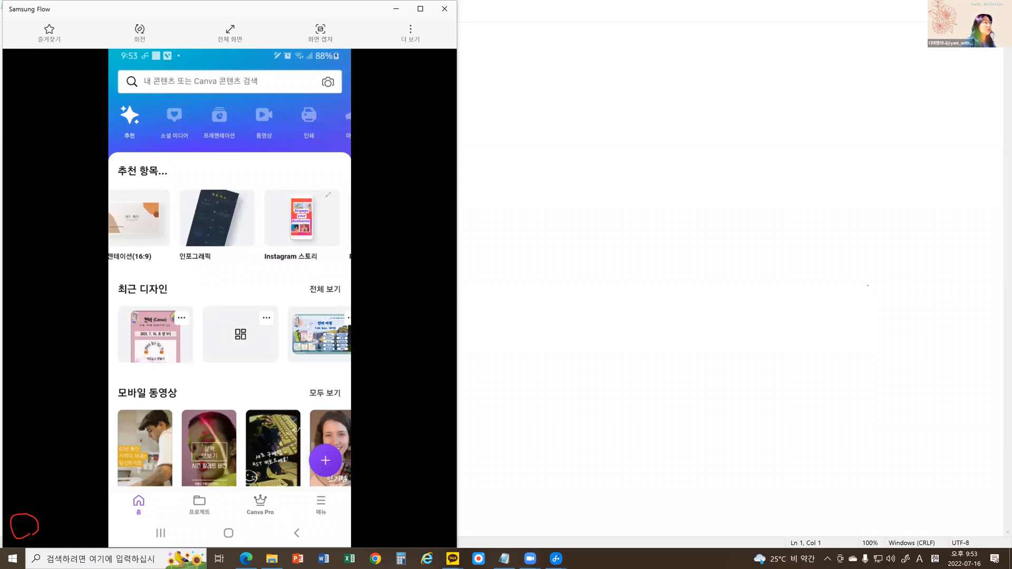
mouse_move(326, 196)
mouse_down()
mouse_move(133, 199)
mouse_move(155, 222)
mouse_up()
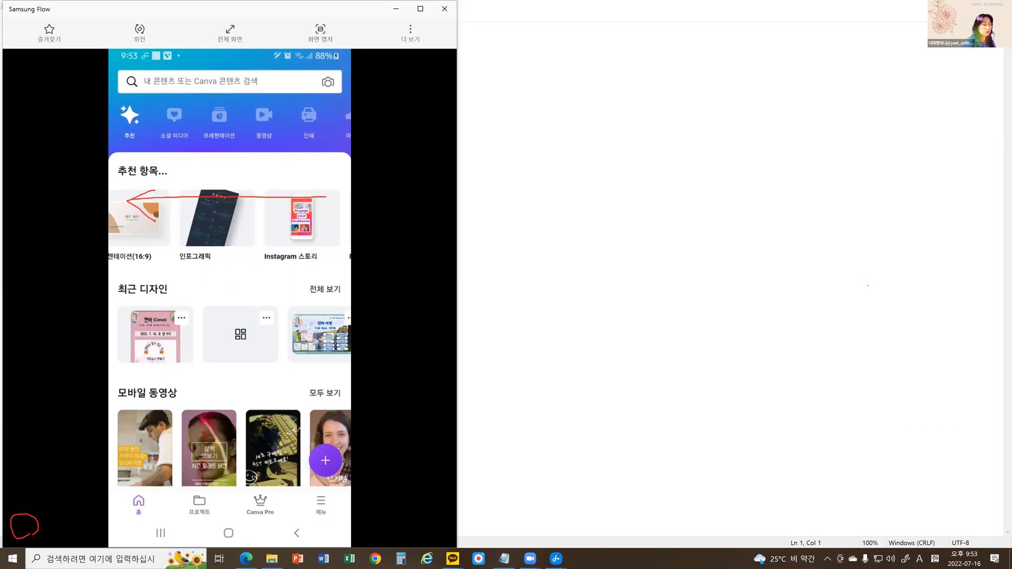
scroll(156, 219, right, 6)
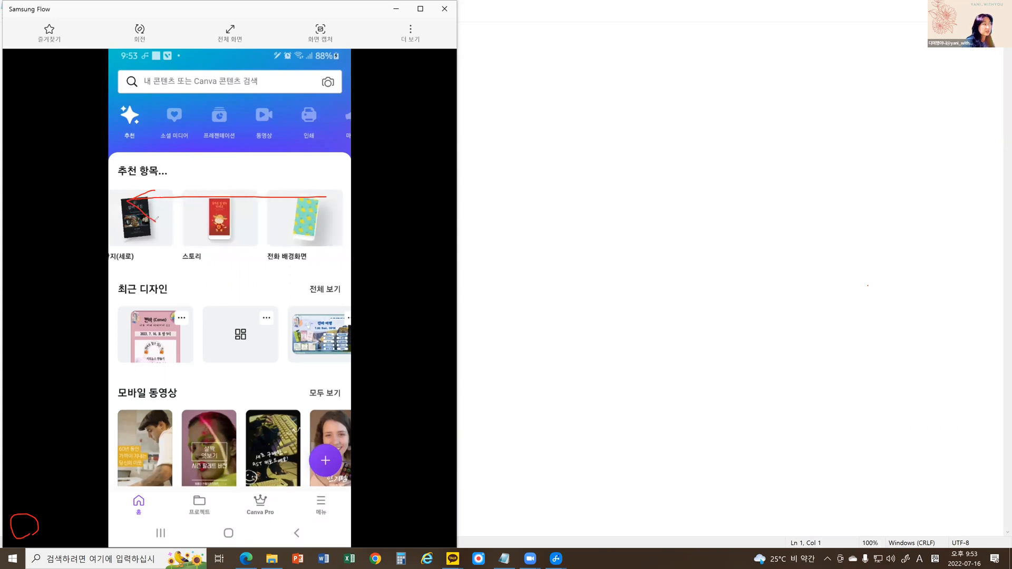
scroll(156, 219, right, 5)
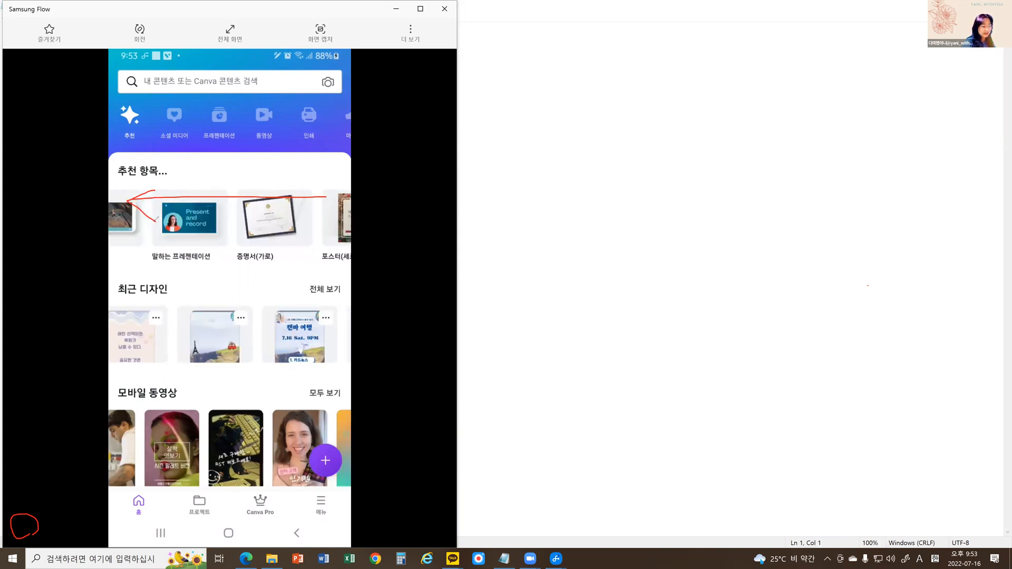
scroll(156, 219, right, 3)
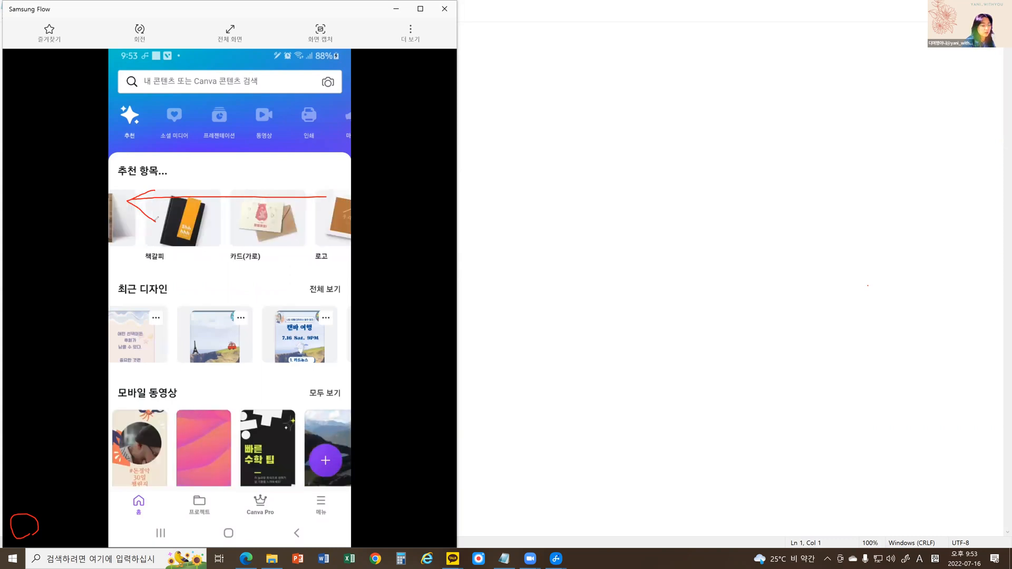
scroll(157, 219, right, 3)
scroll(157, 218, right, 3)
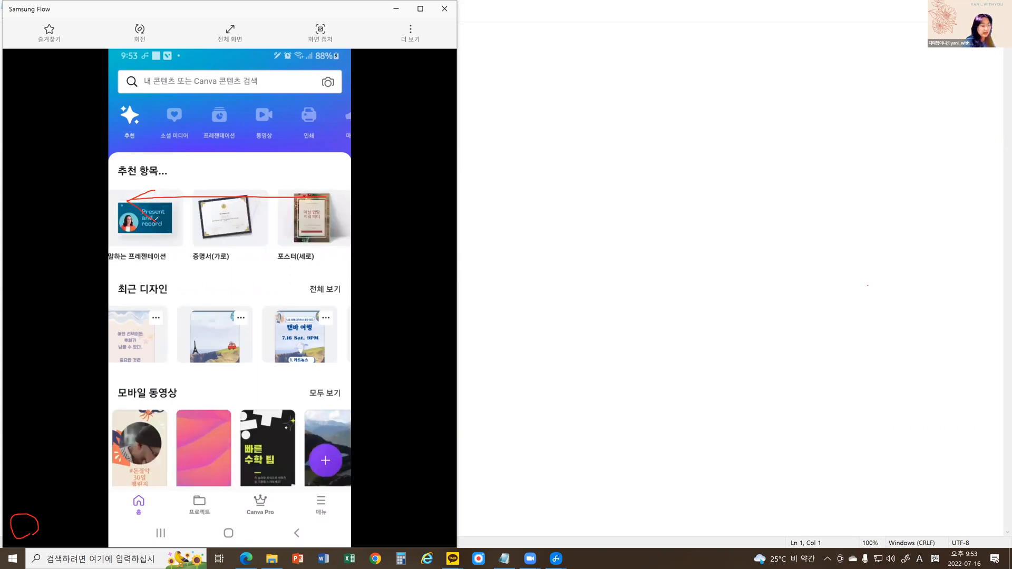
scroll(156, 219, right, 3)
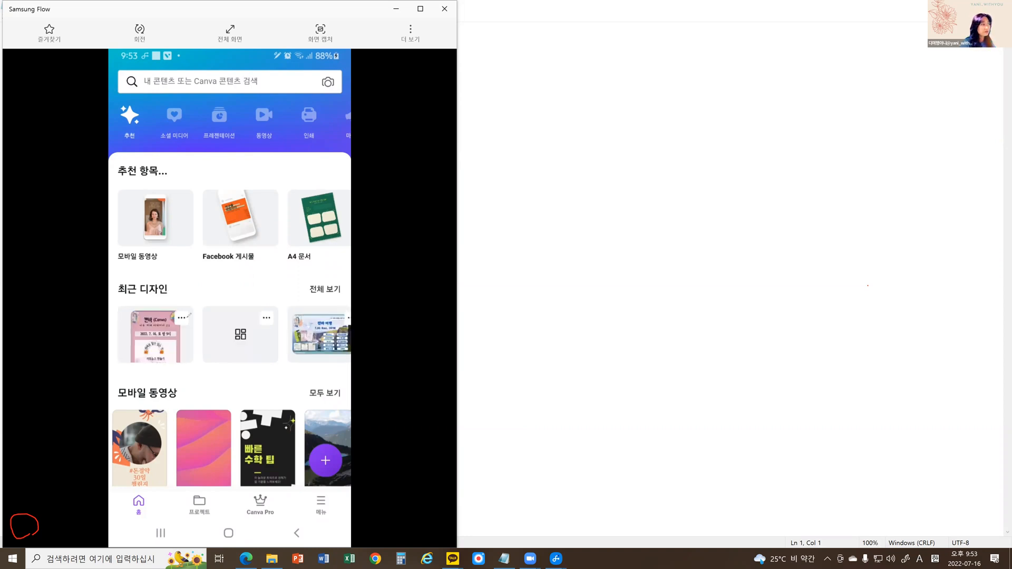
Circle the second recent design on the mobile home page with a red annotation, then clear the mark.
click(193, 358)
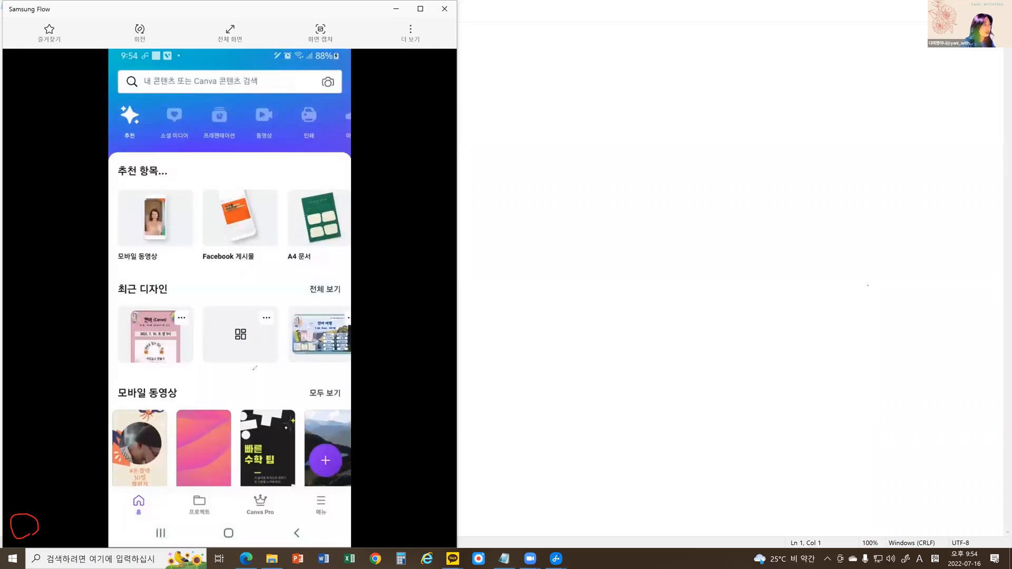
drag(245, 291, 253, 376)
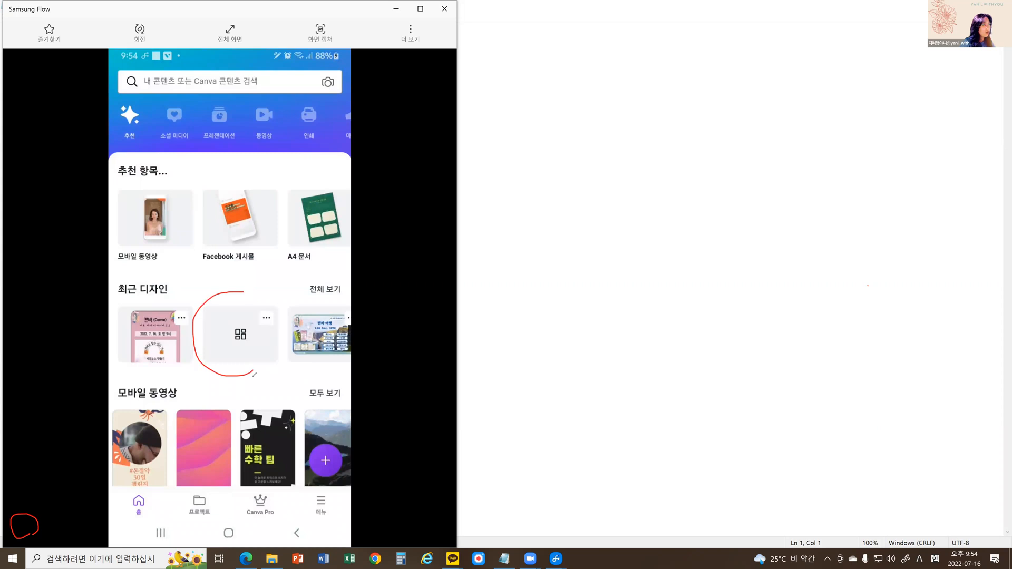
mouse_move(244, 292)
mouse_down()
mouse_move(252, 376)
mouse_move(223, 363)
mouse_up()
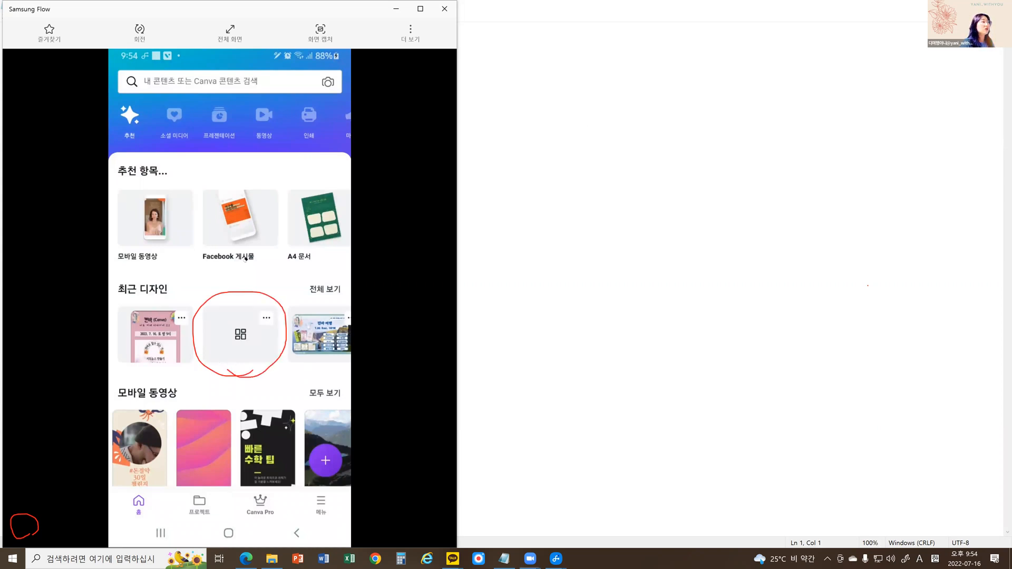
drag(277, 312, 320, 309)
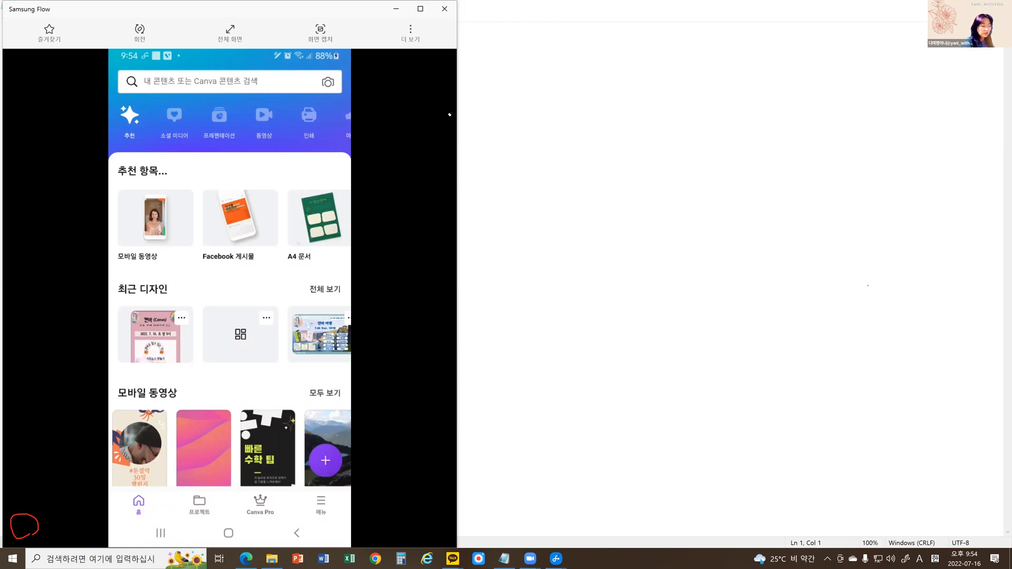
Browse the template categories on the mobile home page from 모바일 동영상 down to A4 문서, looking sideways through the 로고 row.
scroll(229, 295, down, 4)
scroll(230, 295, down, 2)
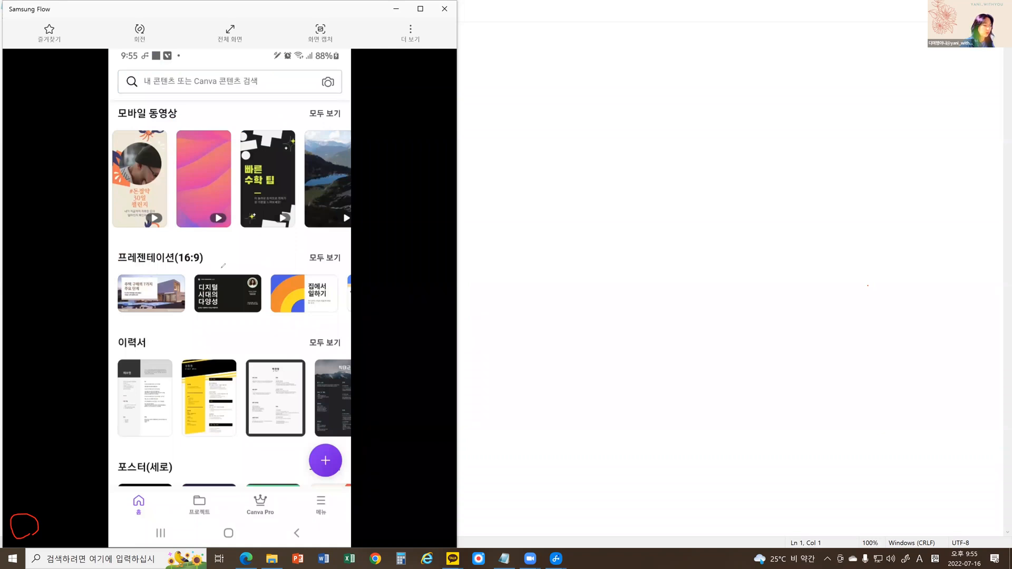
scroll(223, 266, down, 3)
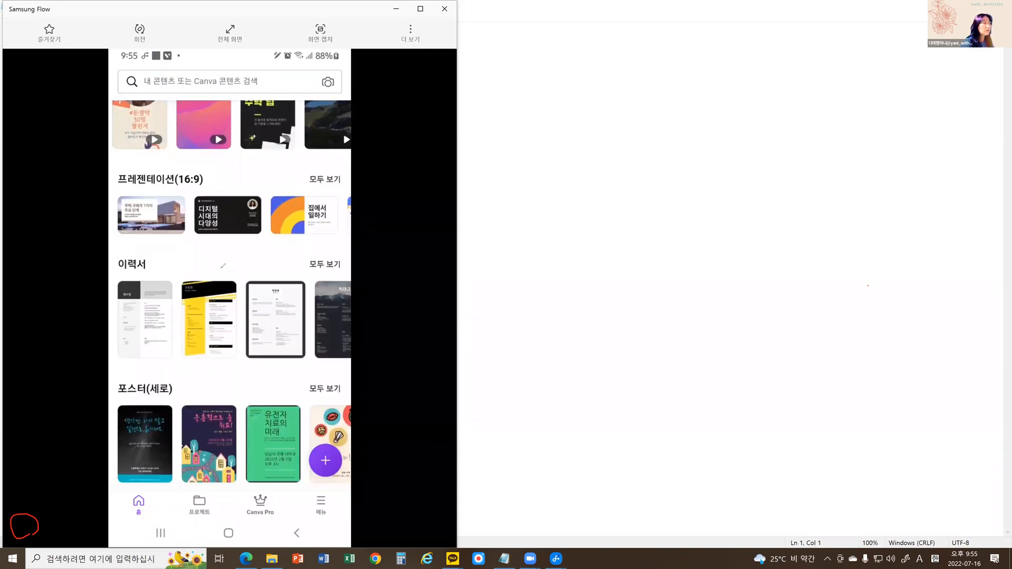
scroll(232, 294, down, 4)
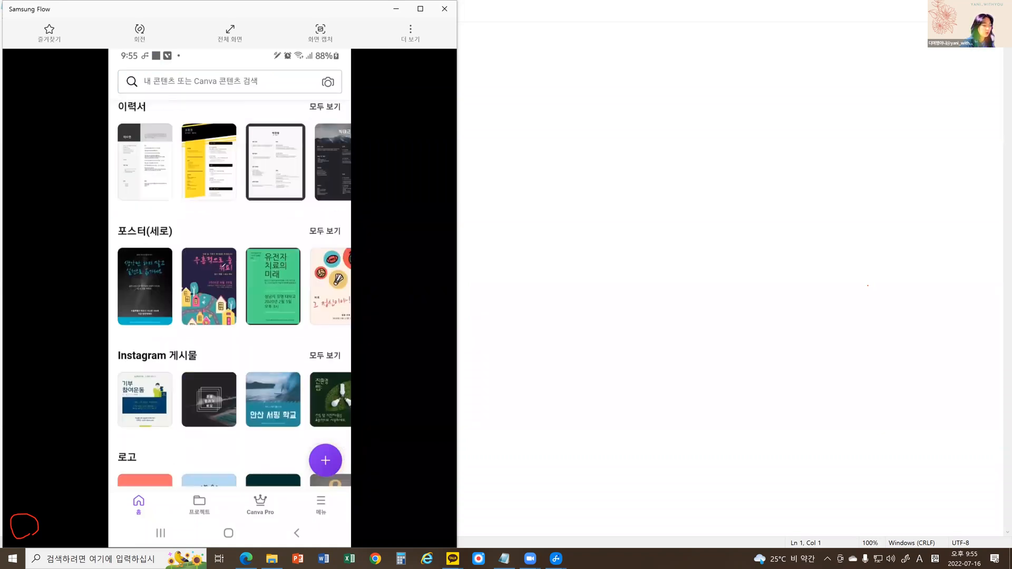
scroll(234, 296, down, 1)
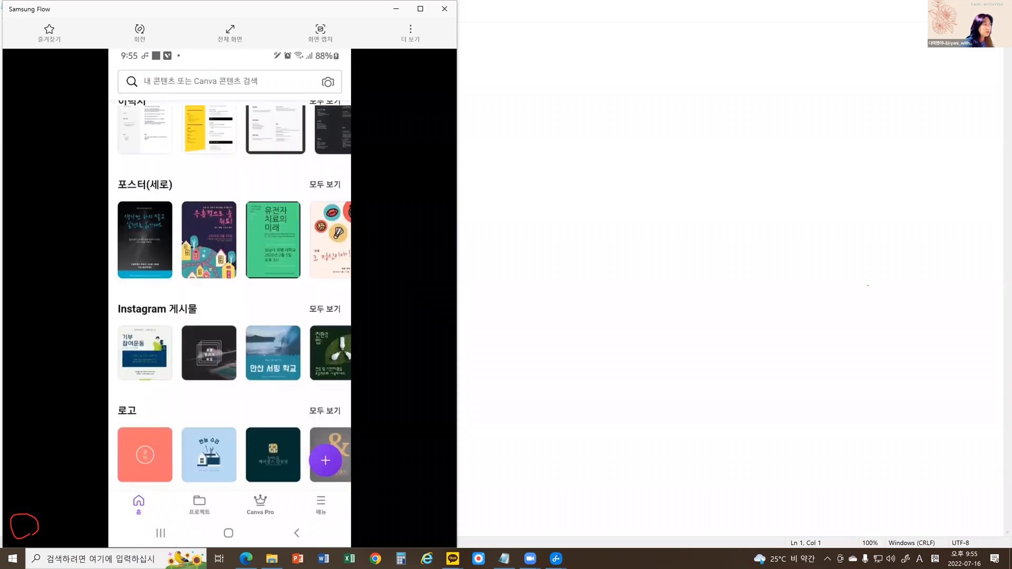
scroll(214, 267, down, 4)
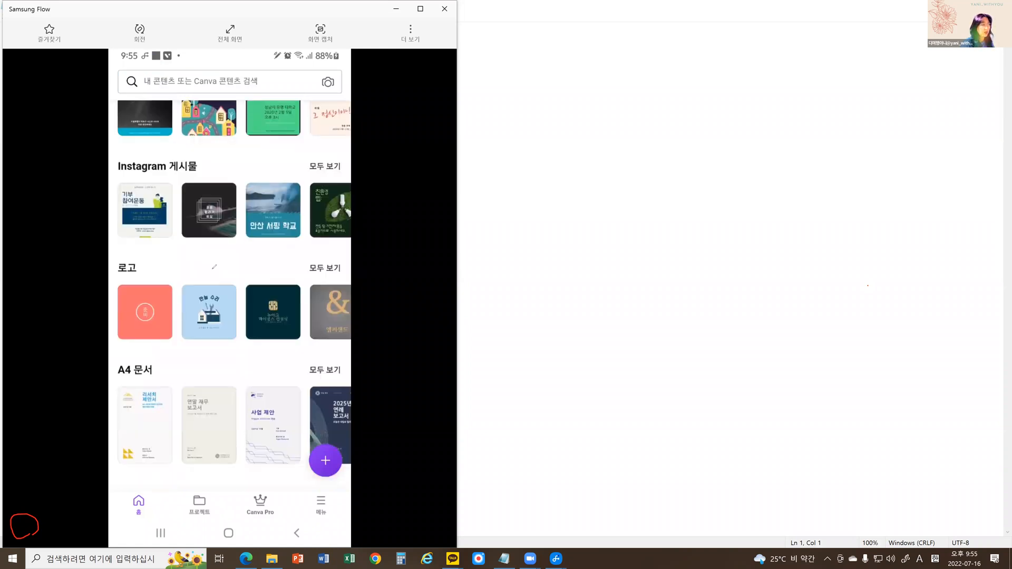
scroll(214, 267, right, 5)
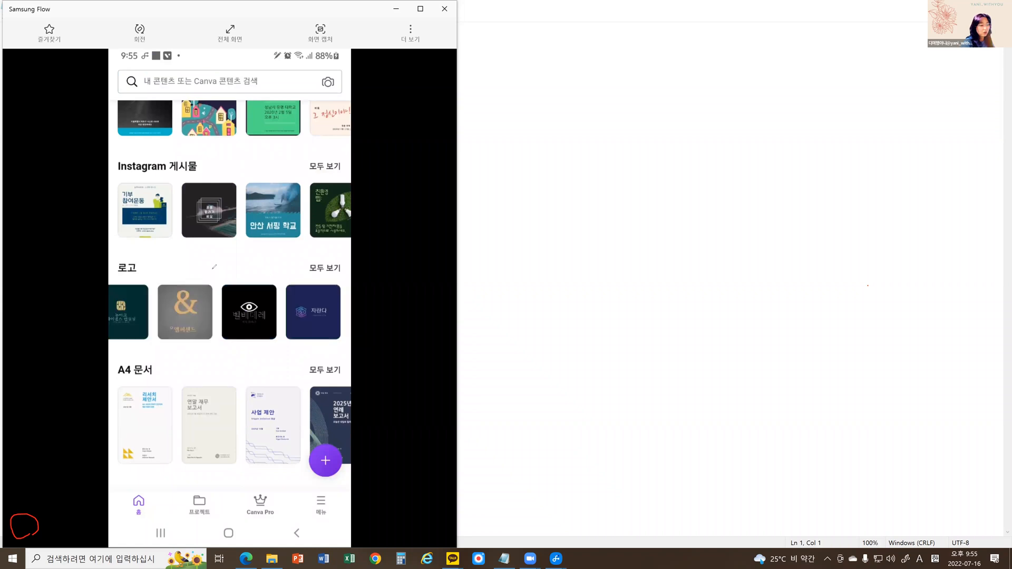
scroll(214, 267, right, 5)
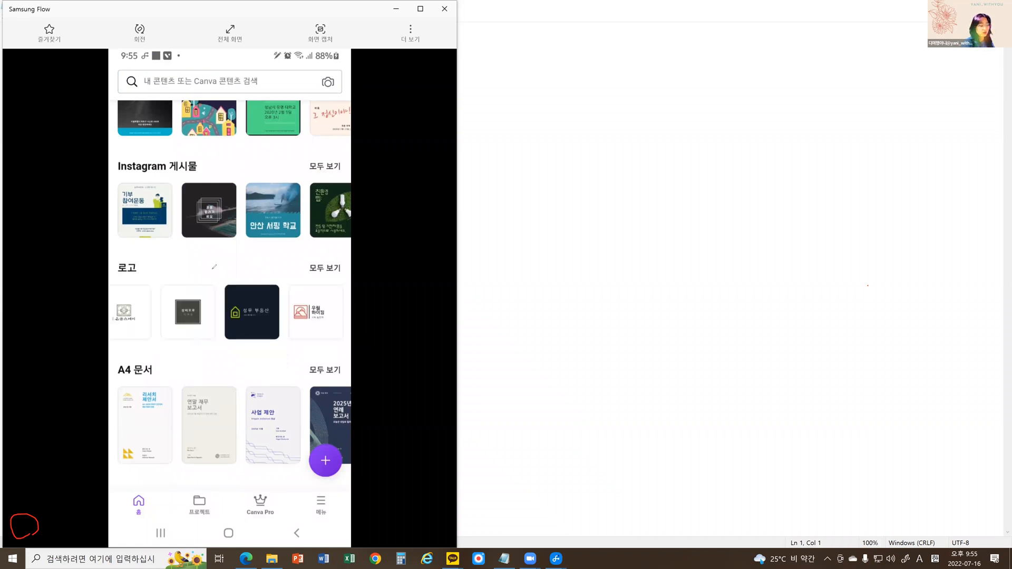
scroll(214, 267, left, 1)
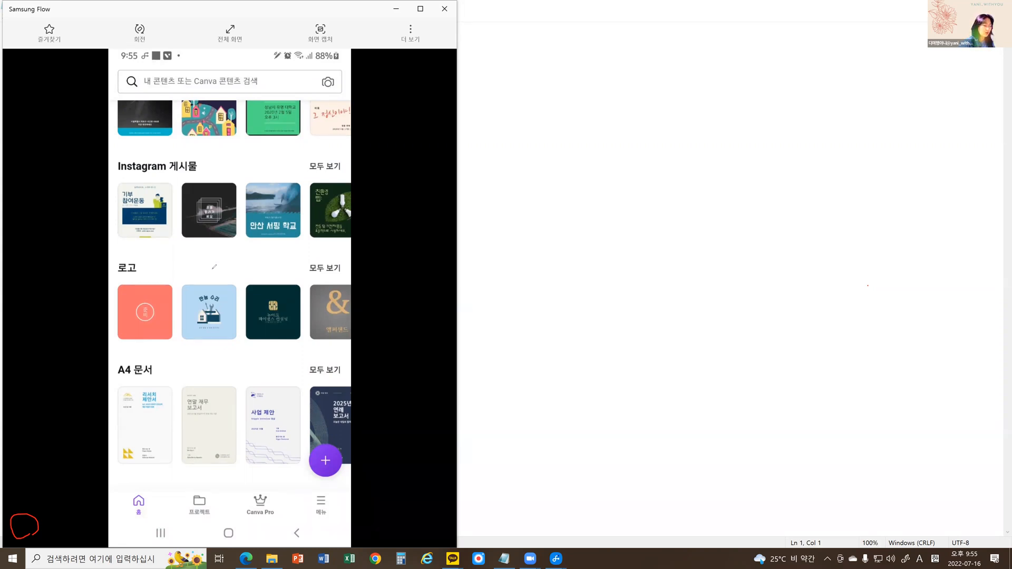
Look through the 스토리 and 그래프 categories, review the earlier template rows, and return to the start of the home page.
scroll(214, 266, down, 5)
scroll(214, 267, down, 3)
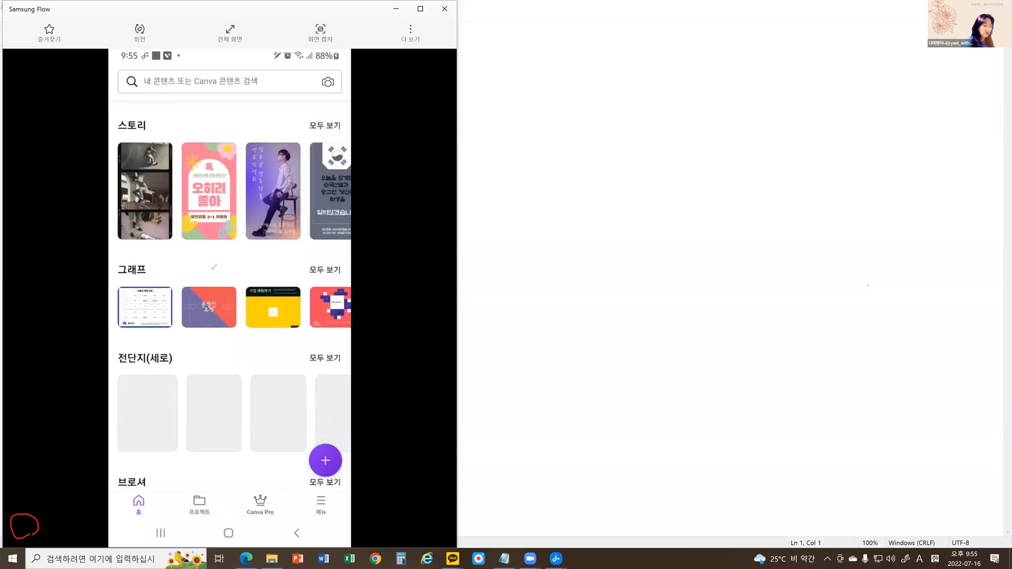
scroll(214, 267, up, 15)
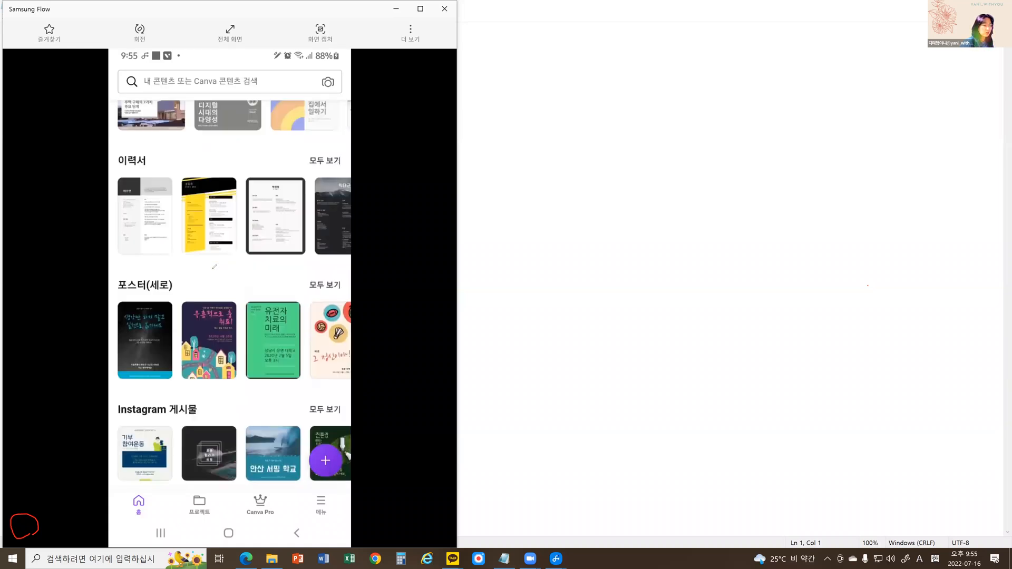
scroll(214, 266, down, 5)
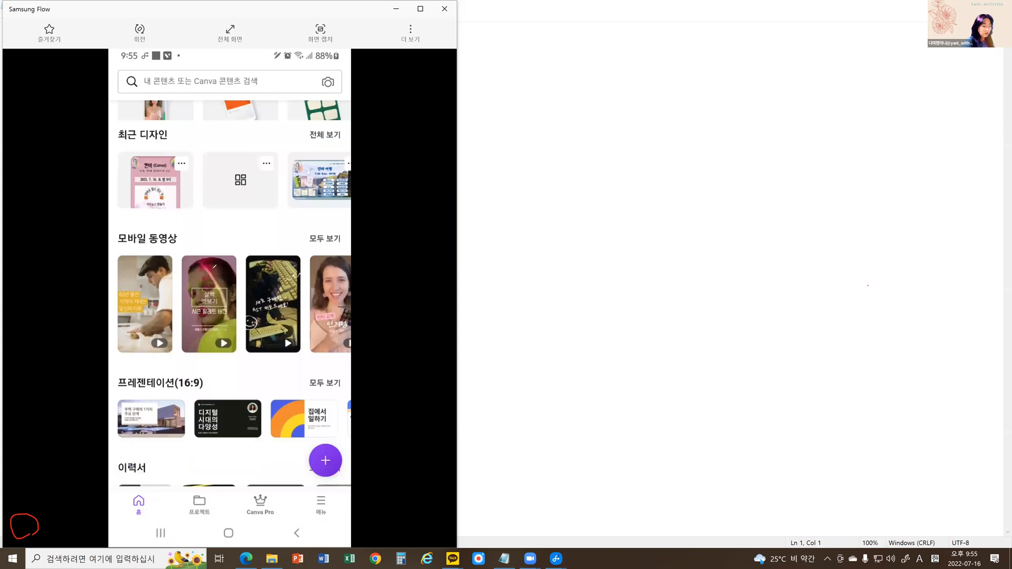
scroll(214, 267, down, 2)
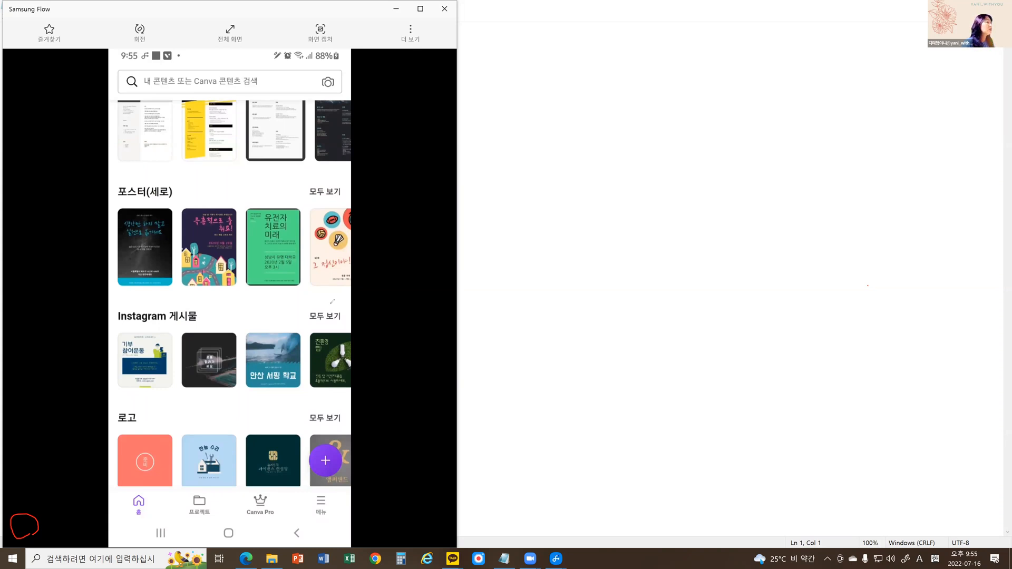
drag(183, 295, 338, 301)
drag(256, 412, 182, 297)
mouse_move(363, 312)
mouse_down()
mouse_move(256, 412)
mouse_move(337, 332)
mouse_up()
scroll(320, 128, up, 10)
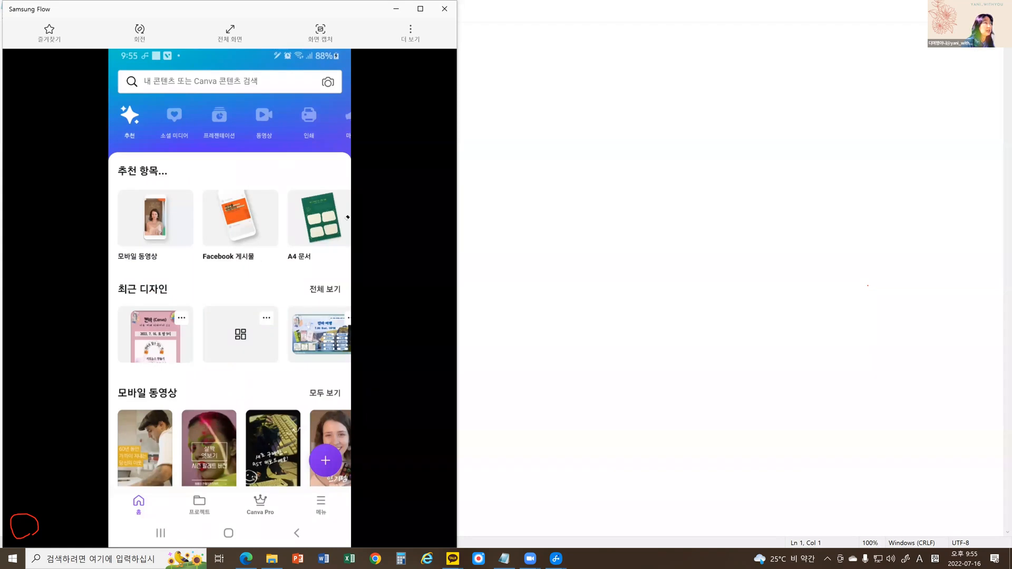
Circle and underline Instagram 게시물 among the recommended design types in red, and open its template list.
scroll(347, 217, right, 5)
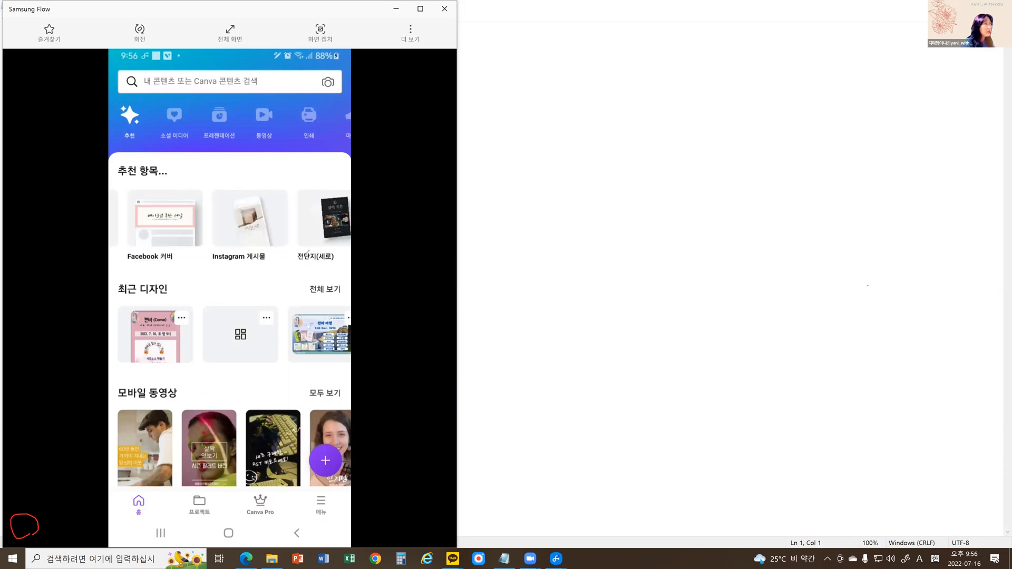
drag(302, 213, 257, 275)
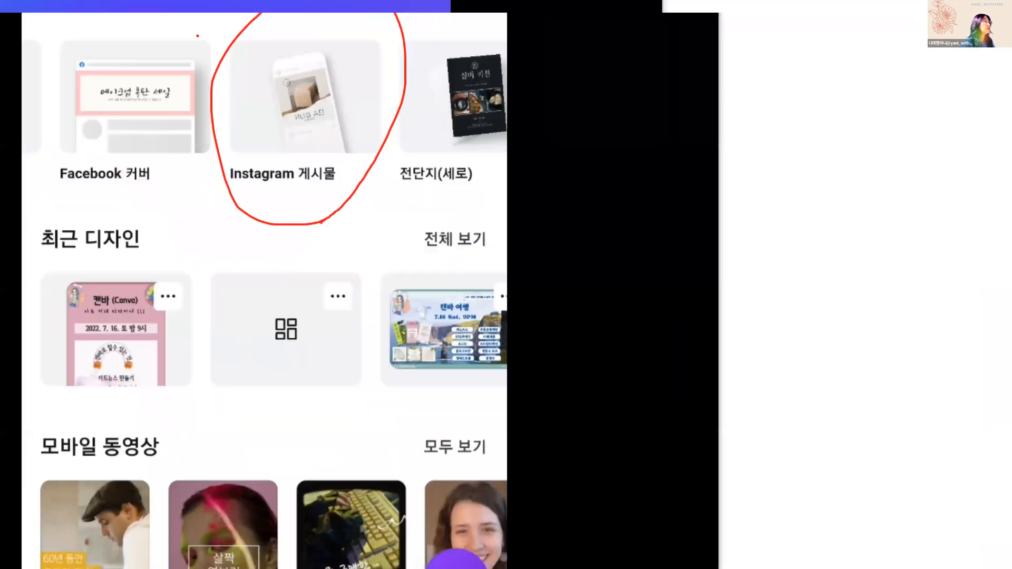
drag(181, 137, 185, 159)
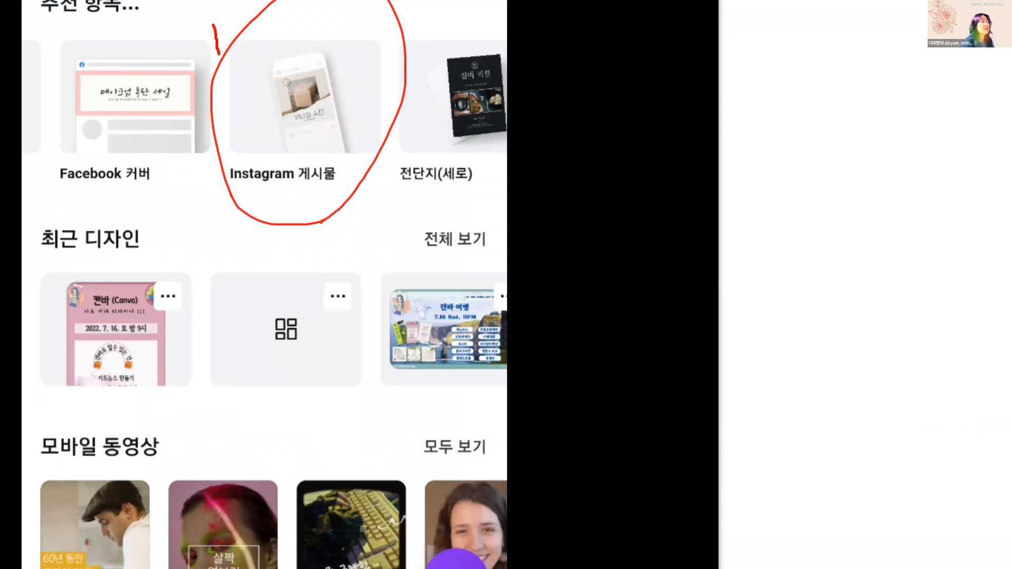
drag(217, 189, 366, 191)
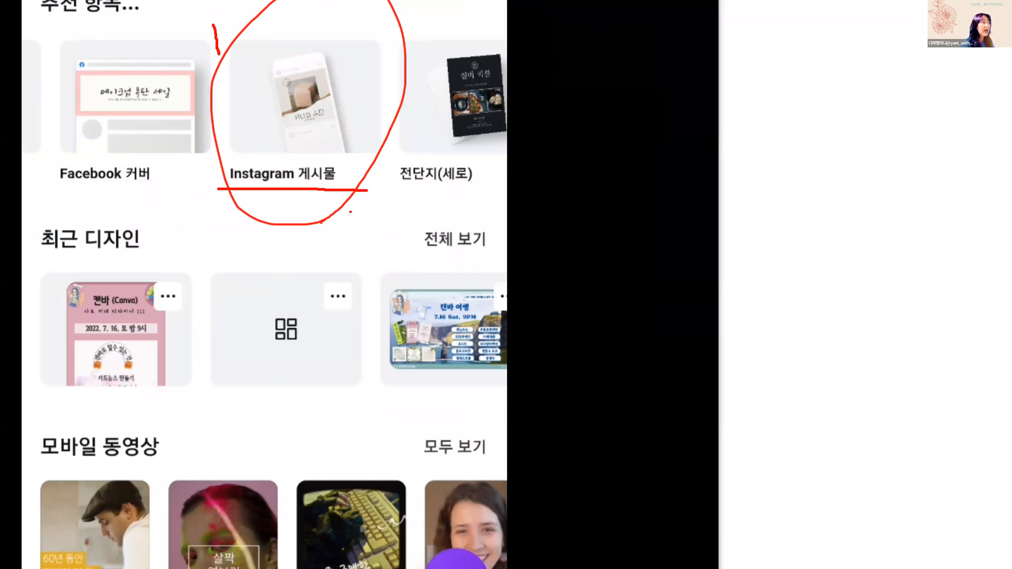
mouse_move(194, 458)
mouse_down()
mouse_move(219, 447)
mouse_move(225, 460)
mouse_move(201, 481)
mouse_move(258, 479)
mouse_up()
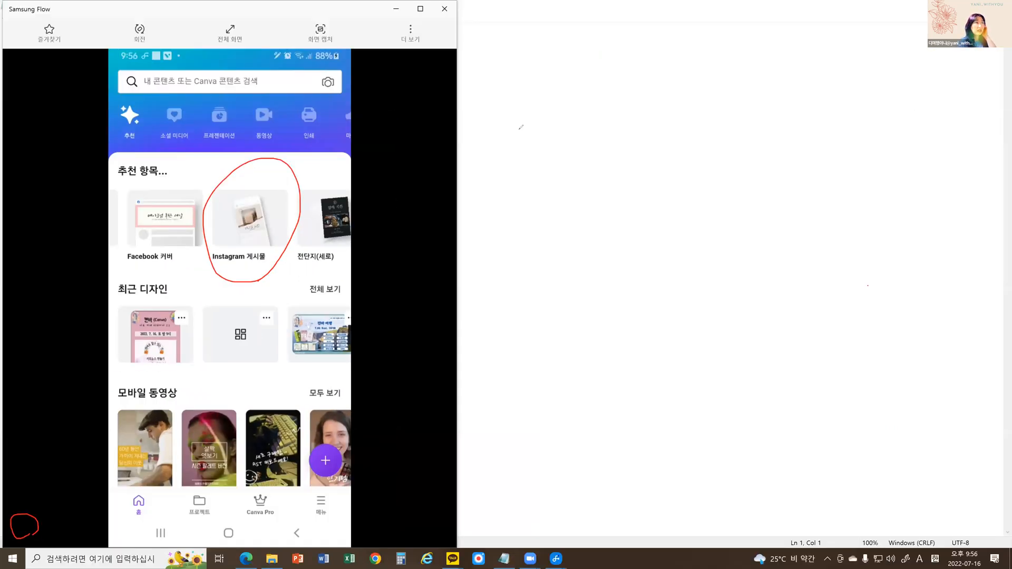
click(279, 234)
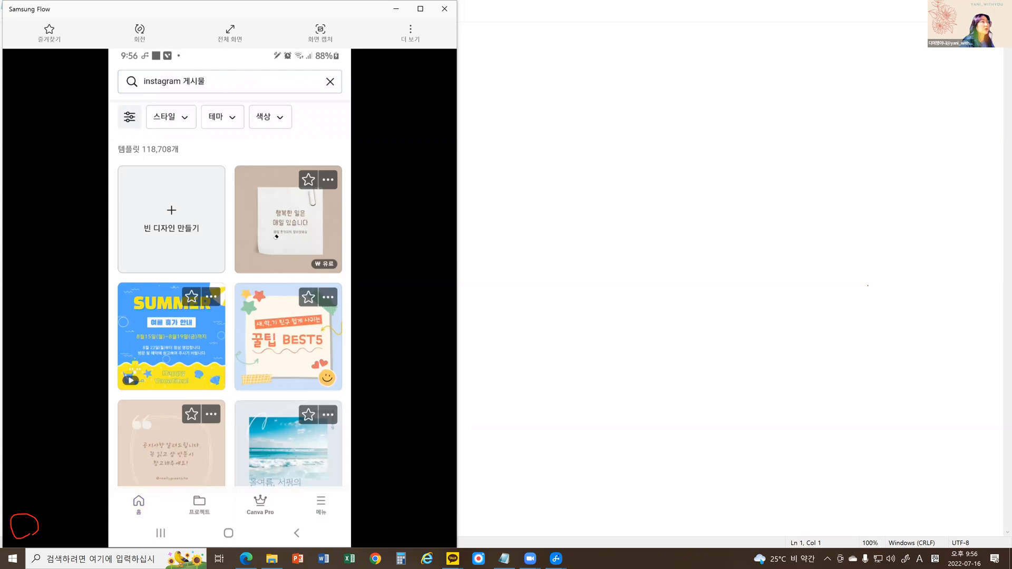
Mark the 빈 디자인 만들기 tile and the Instagram post templates with red annotations, and clear the marks.
drag(182, 243, 175, 238)
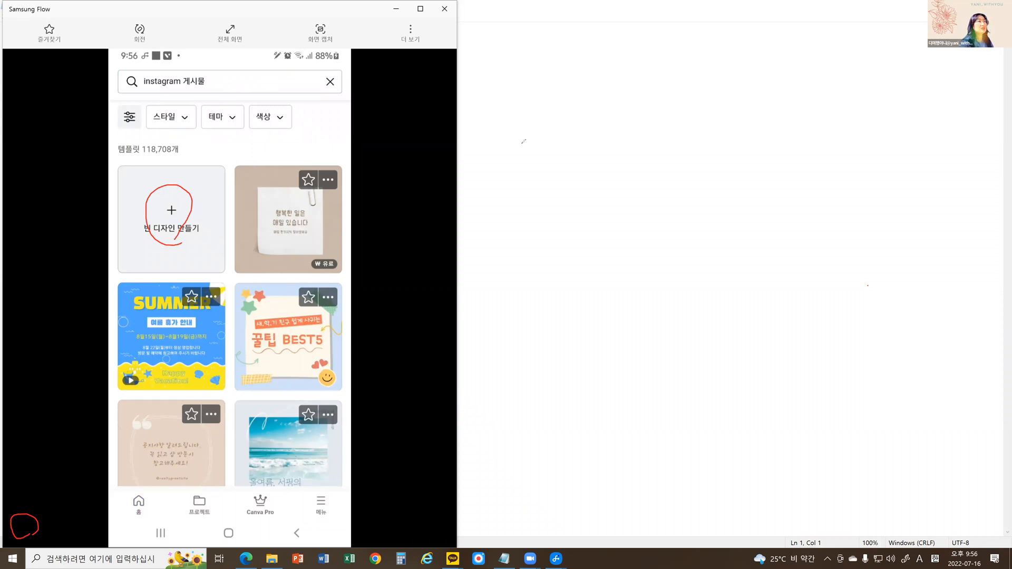
drag(112, 204, 338, 157)
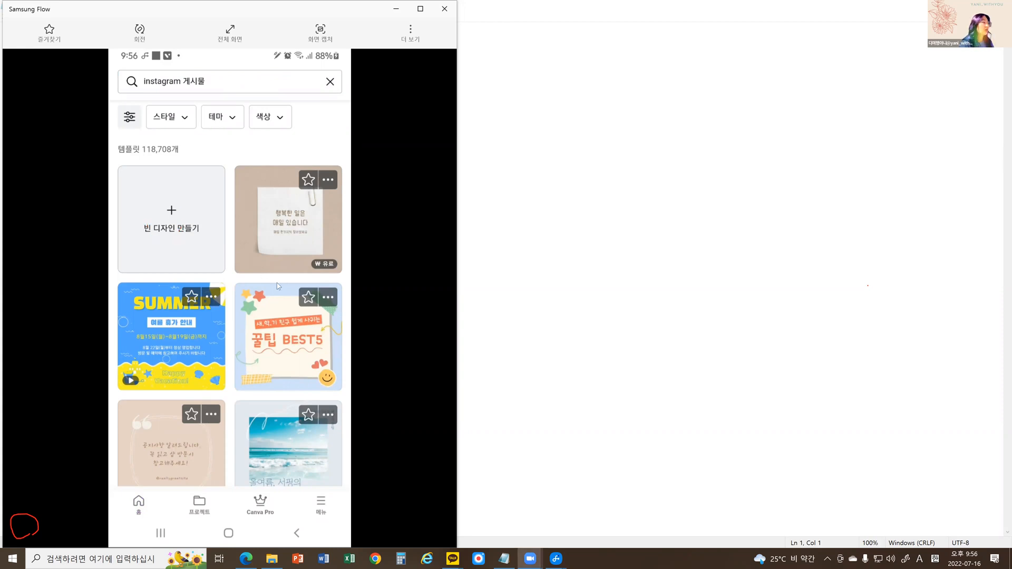
scroll(276, 289, down, 2)
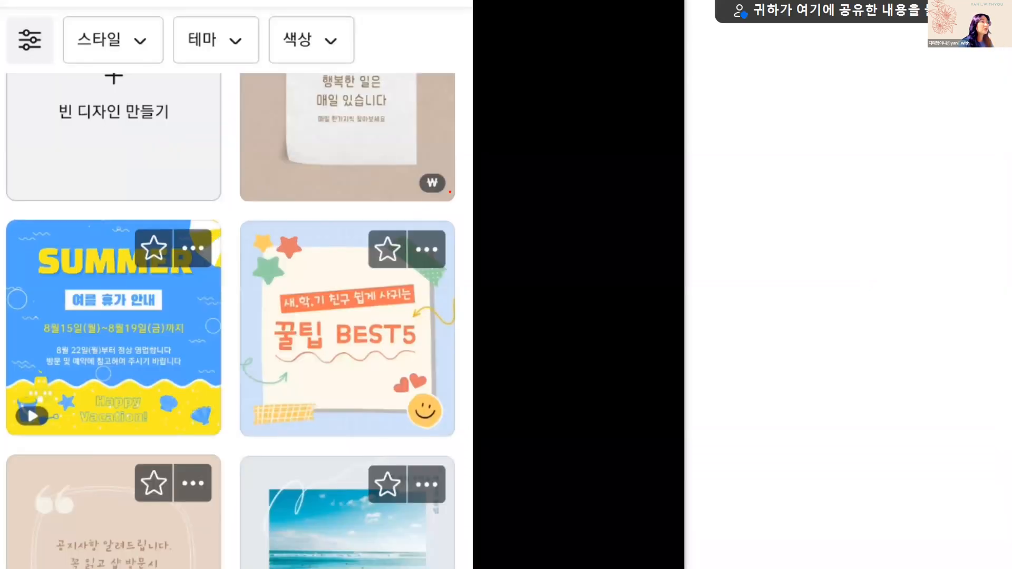
mouse_move(449, 192)
mouse_down()
mouse_move(393, 182)
mouse_move(439, 153)
mouse_move(457, 193)
mouse_move(431, 208)
mouse_up()
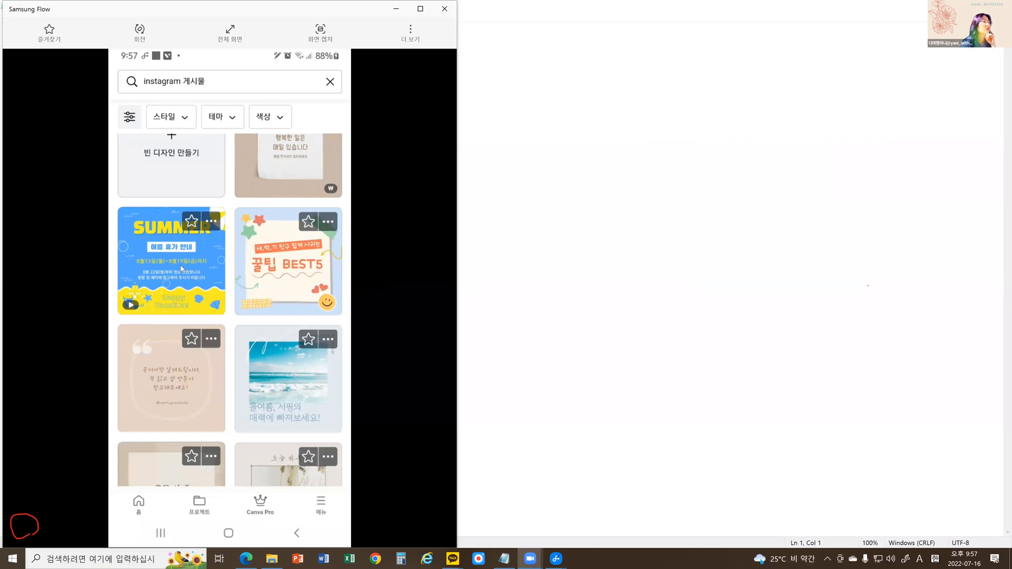
Examine the variety of Instagram post templates in the mobile template list.
scroll(182, 268, down, 2)
scroll(188, 255, down, 2)
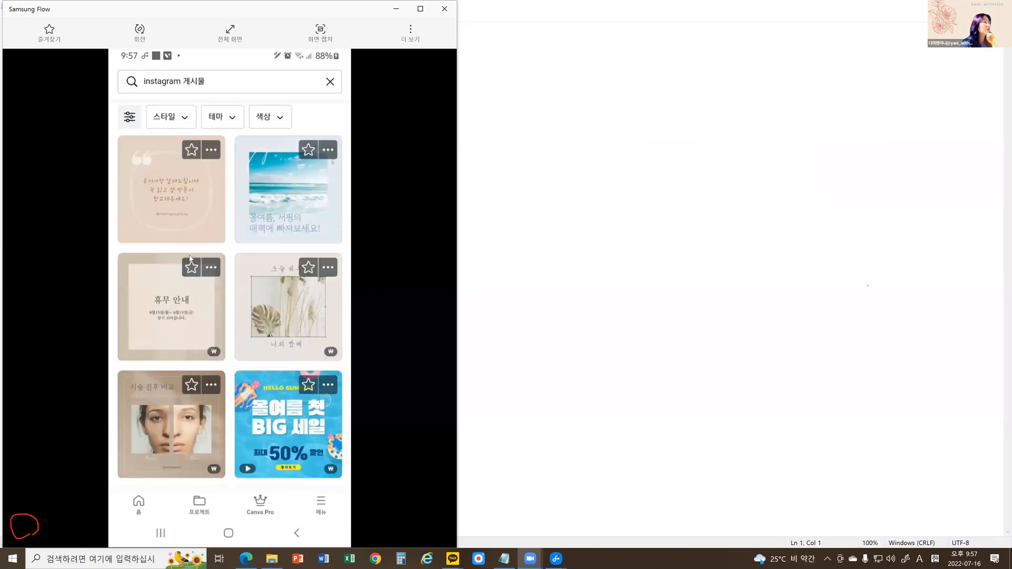
scroll(190, 257, down, 2)
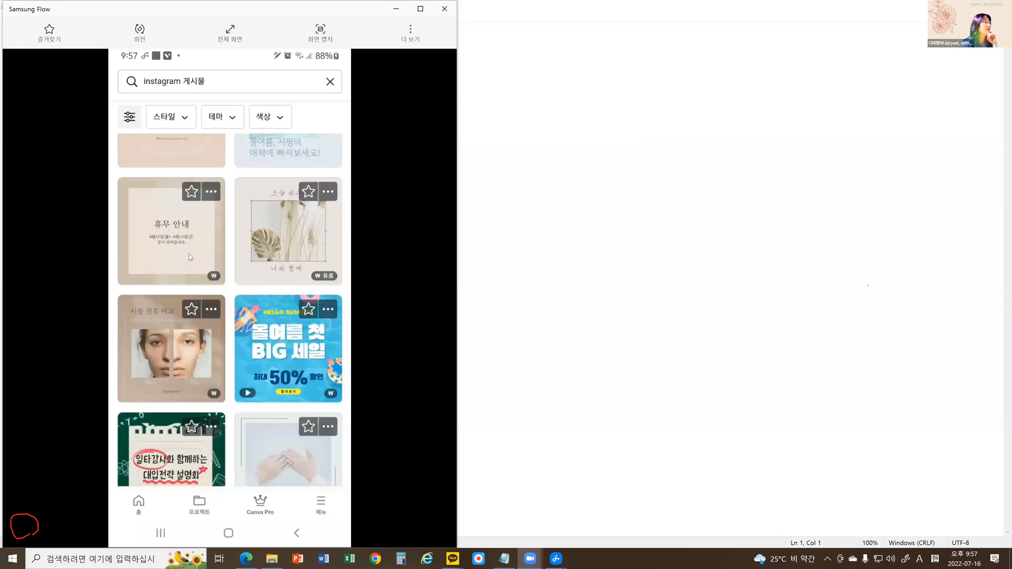
scroll(189, 254, down, 5)
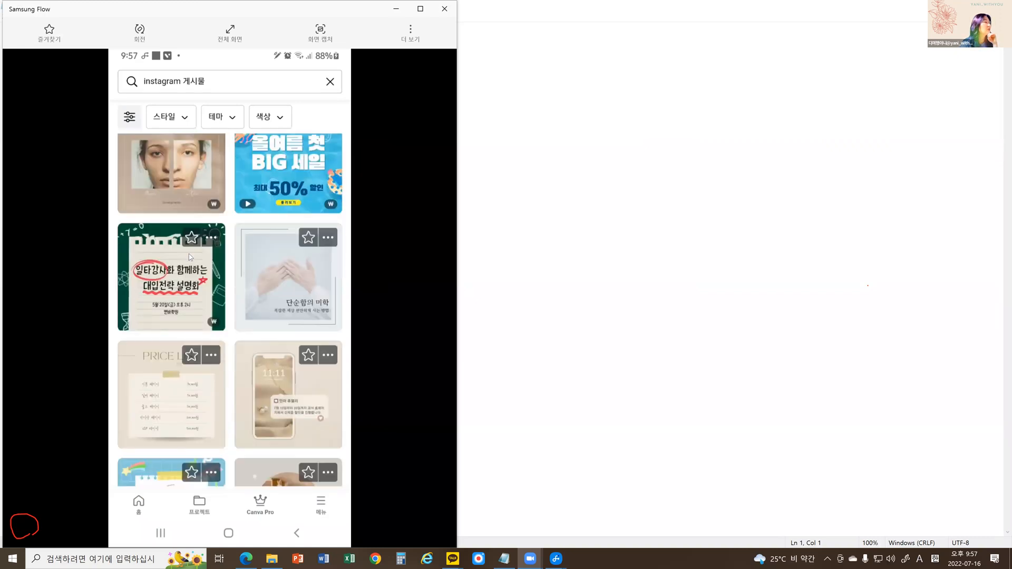
scroll(189, 254, down, 6)
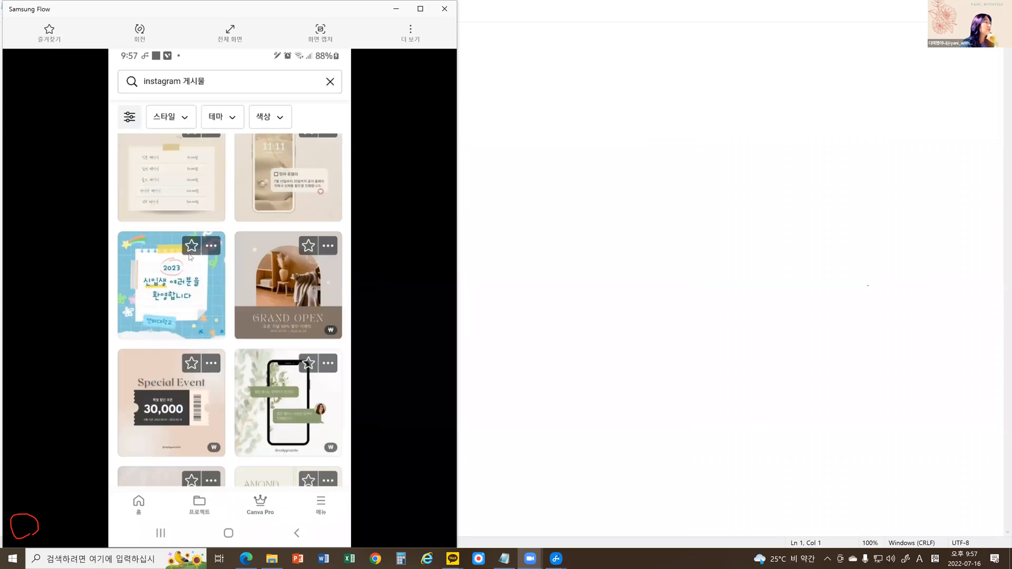
scroll(190, 257, down, 3)
scroll(190, 257, down, 1)
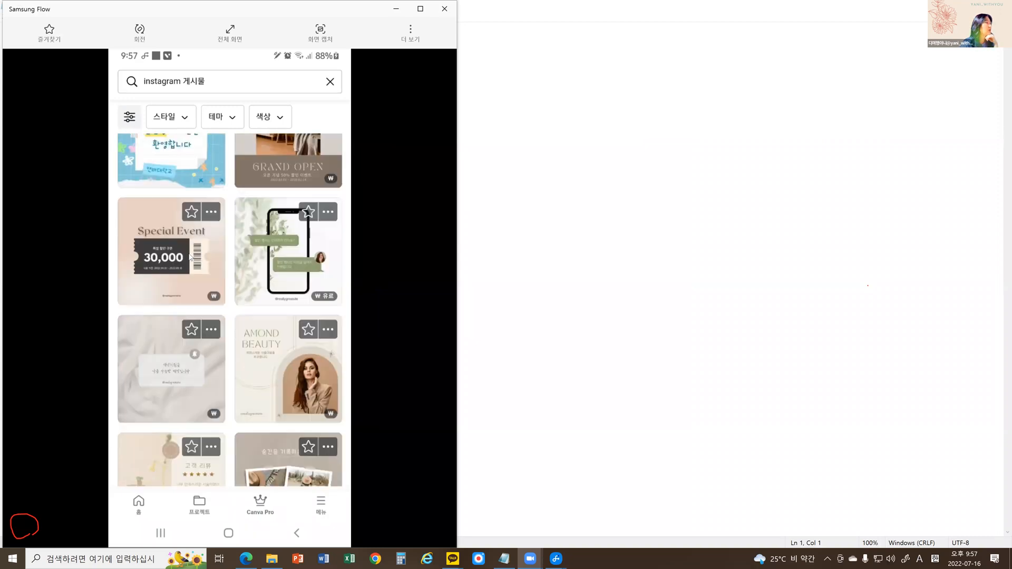
scroll(190, 257, down, 4)
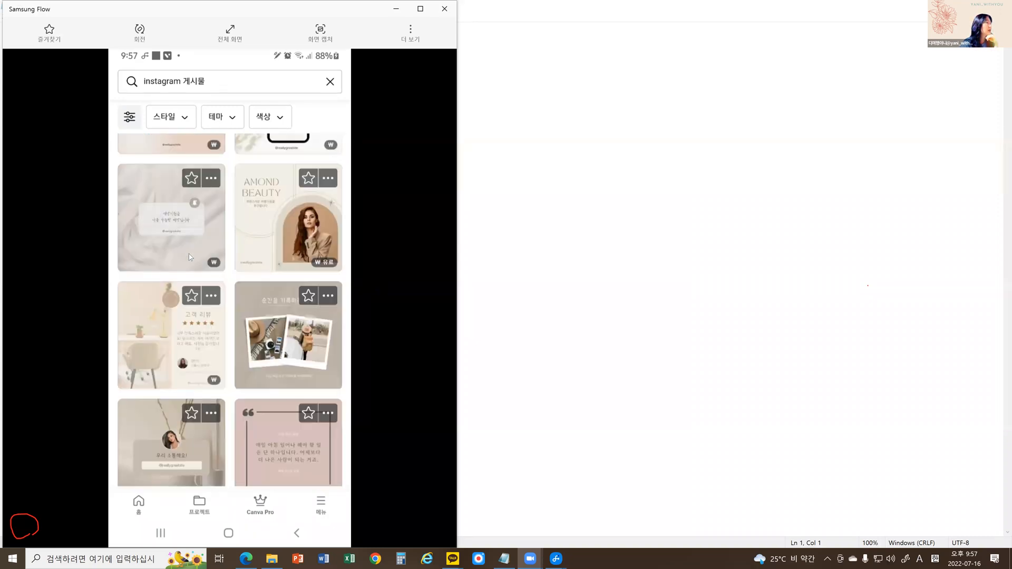
scroll(190, 257, down, 4)
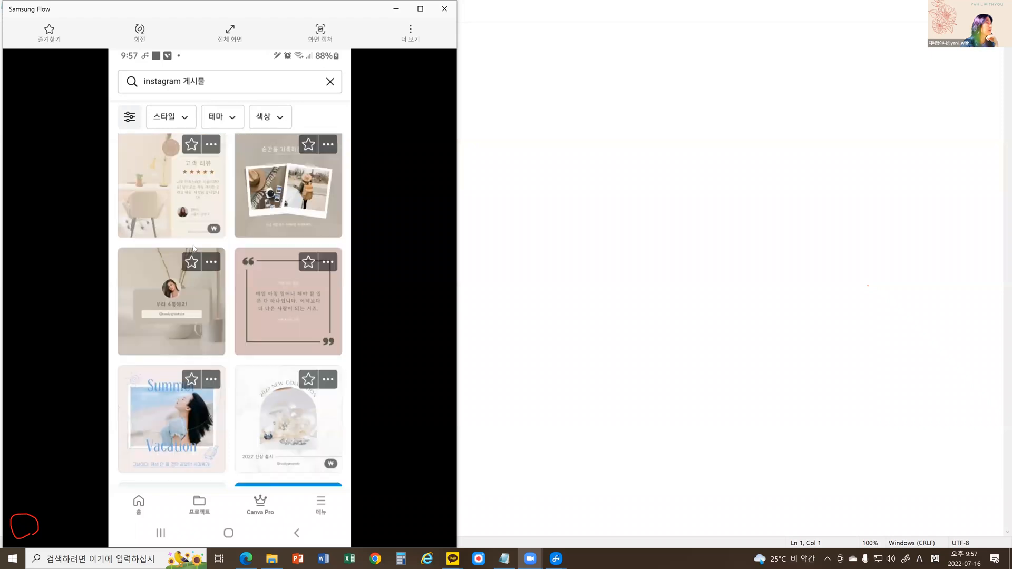
scroll(190, 251, down, 2)
scroll(195, 245, down, 2)
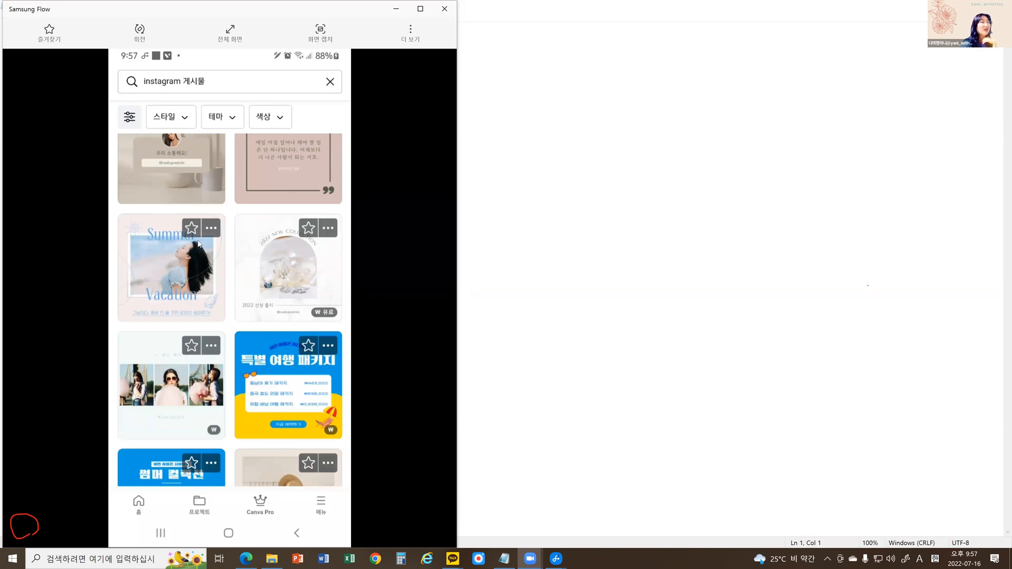
scroll(199, 243, down, 4)
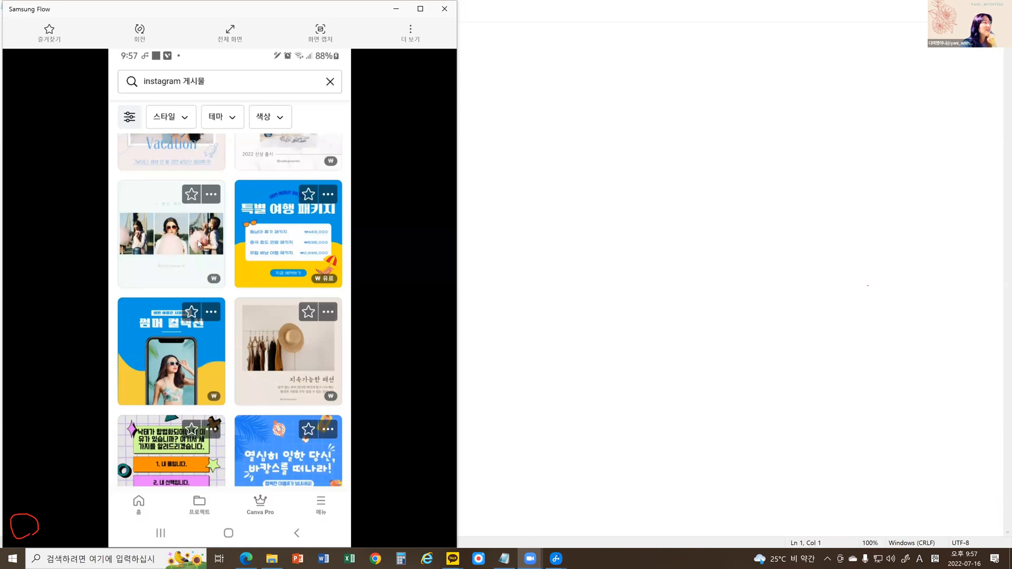
scroll(199, 244, down, 2)
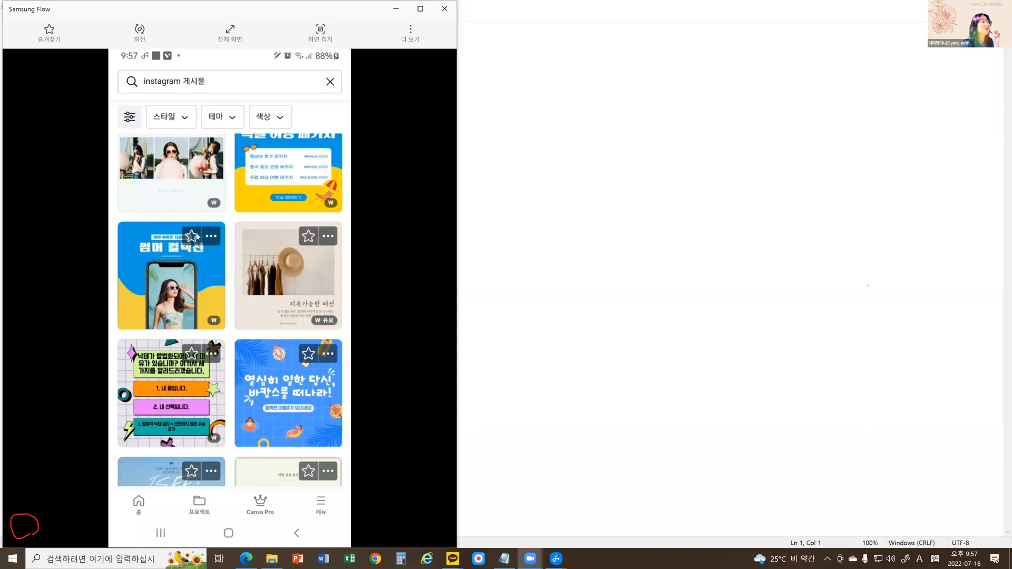
scroll(197, 237, down, 3)
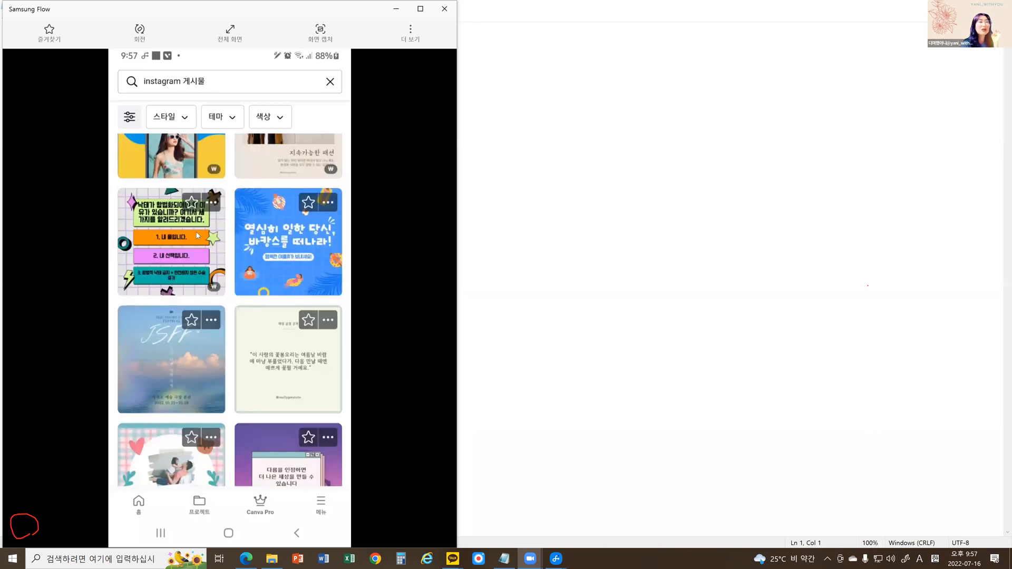
scroll(198, 236, down, 3)
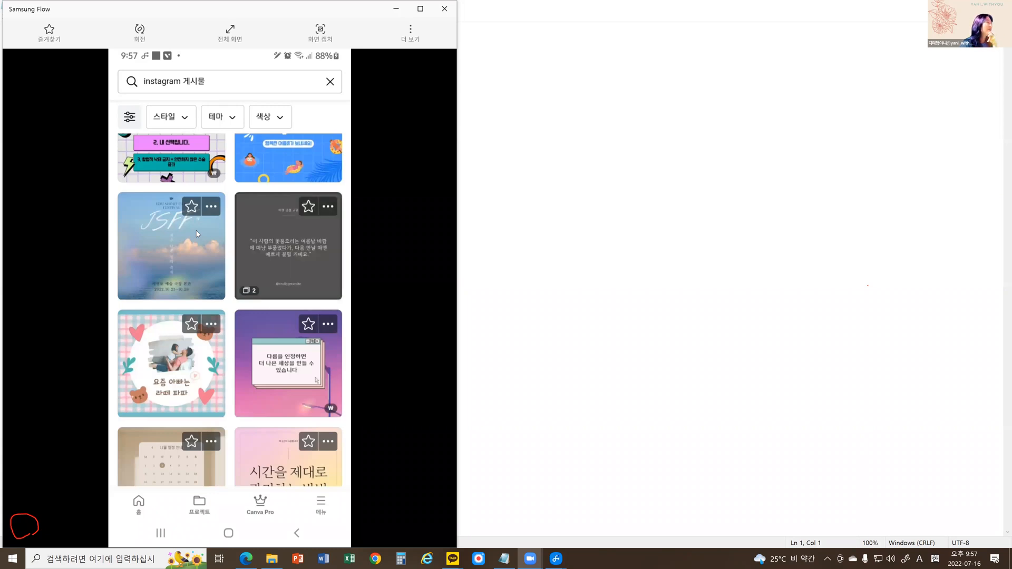
Browse further down the Instagram post templates and select the pale blue quote design with a white text panel.
scroll(198, 234, down, 2)
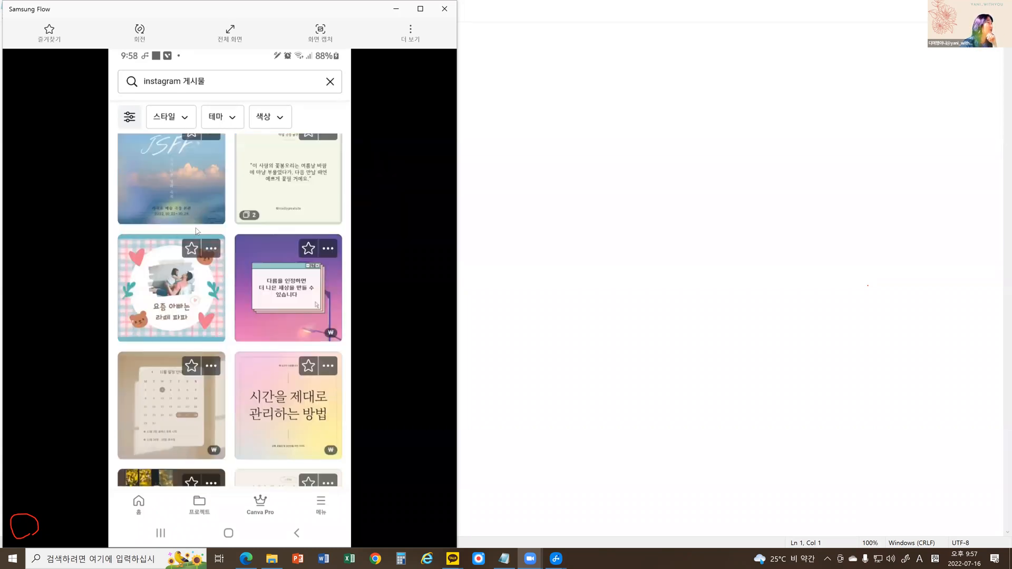
scroll(196, 230, down, 5)
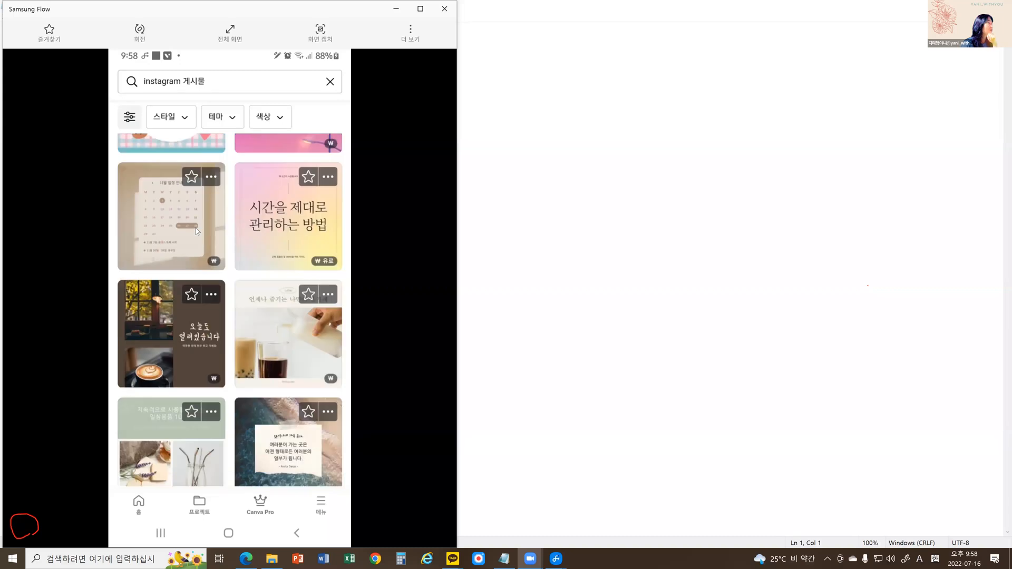
scroll(195, 228, down, 3)
scroll(197, 230, down, 2)
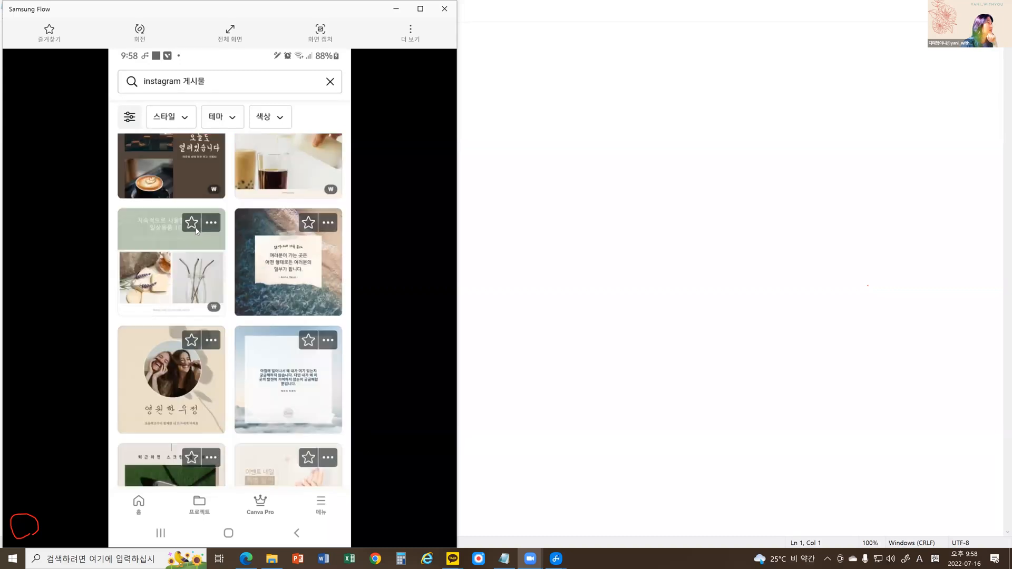
scroll(196, 230, down, 1)
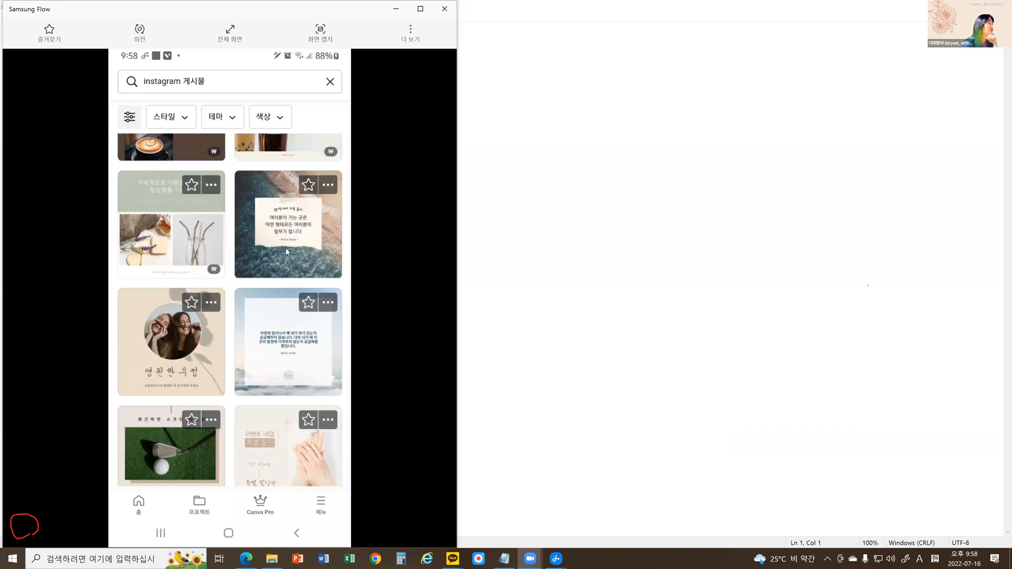
click(271, 334)
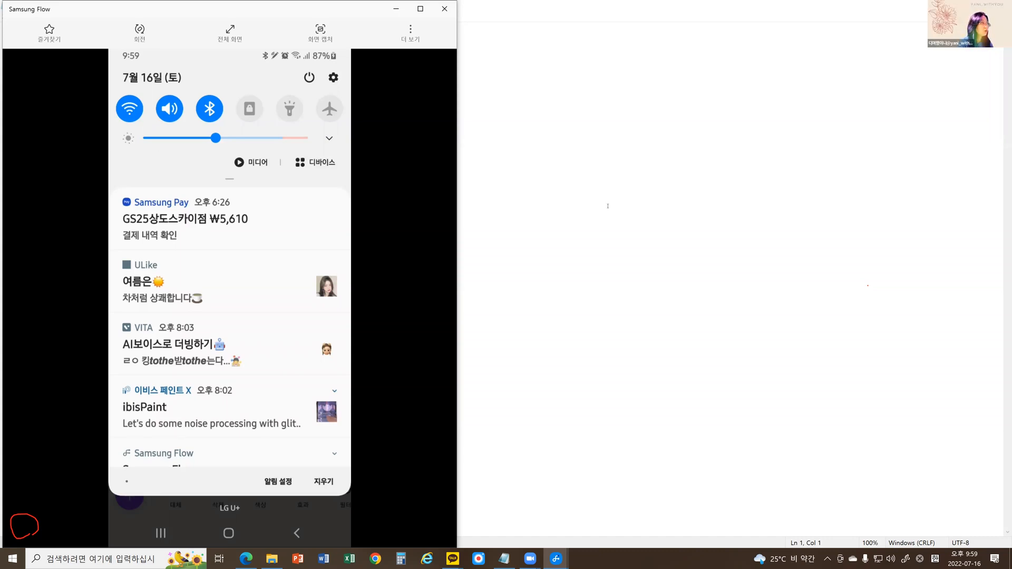
Circle the settings gear in the phone's notification shade in red, clear the zoomed view, and open the phone settings.
key(ctrl+1)
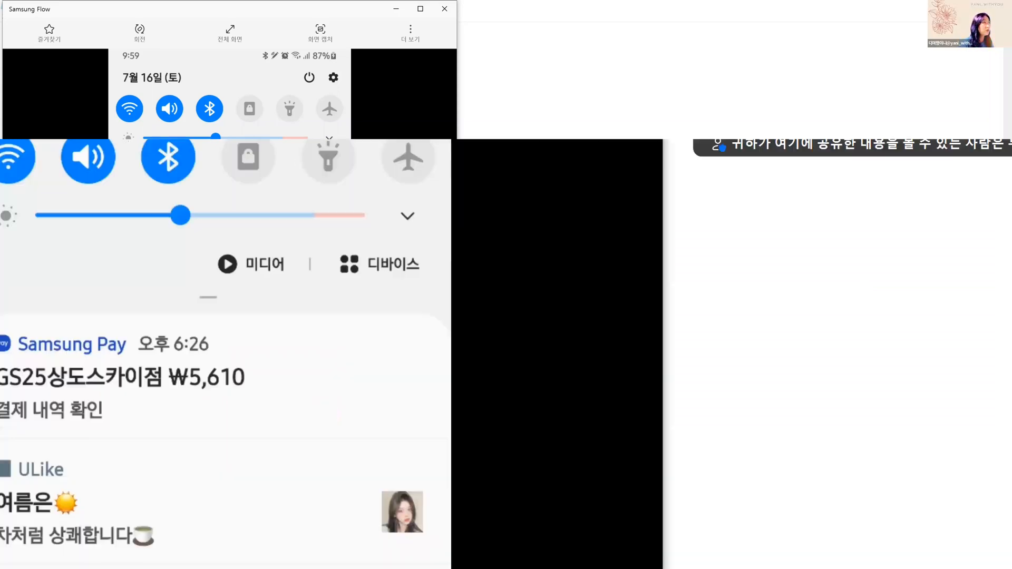
mouse_move(429, 116)
mouse_down()
mouse_move(384, 96)
mouse_move(397, 78)
mouse_move(444, 77)
mouse_move(422, 120)
mouse_up()
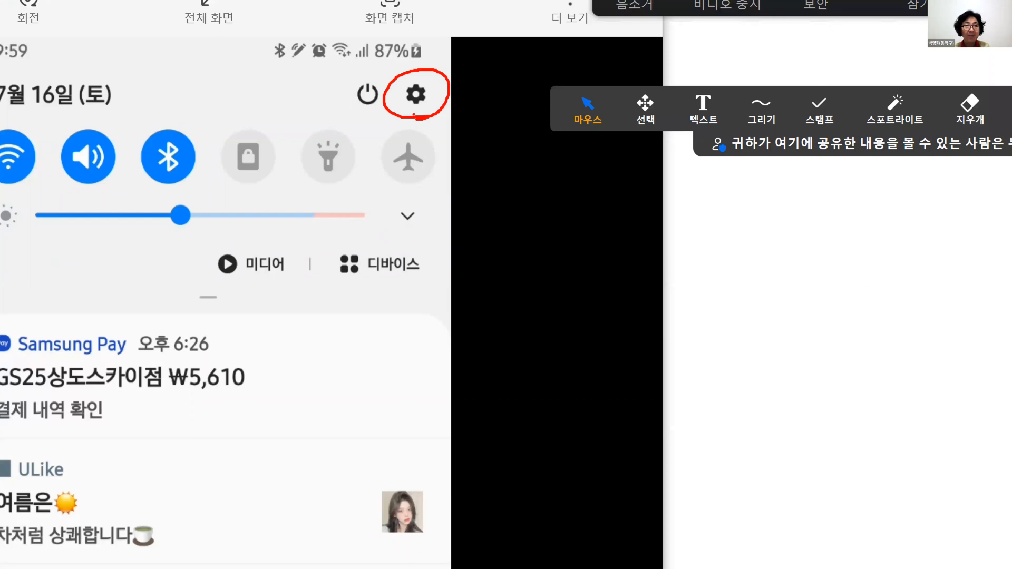
key(Escape)
click(333, 86)
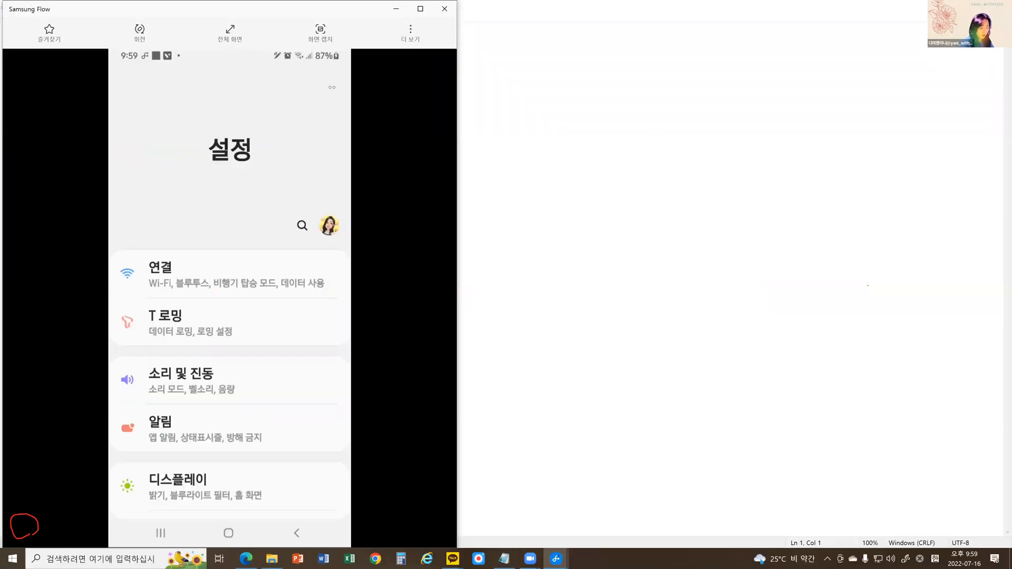
Look through the phone's settings categories from 연결 to 휴대전화 정보 and return to the start of the list.
scroll(332, 87, down, 5)
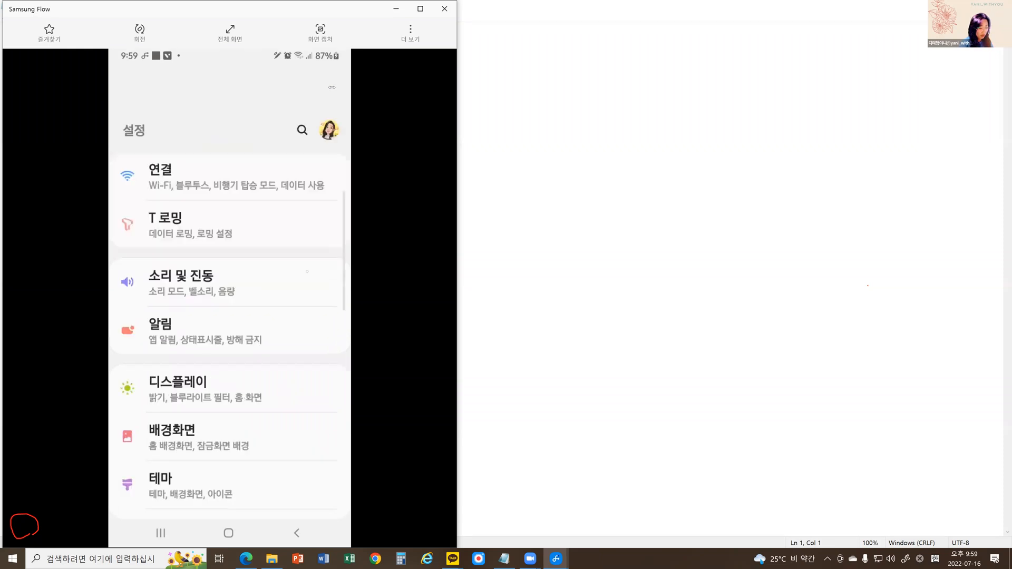
scroll(290, 296, down, 10)
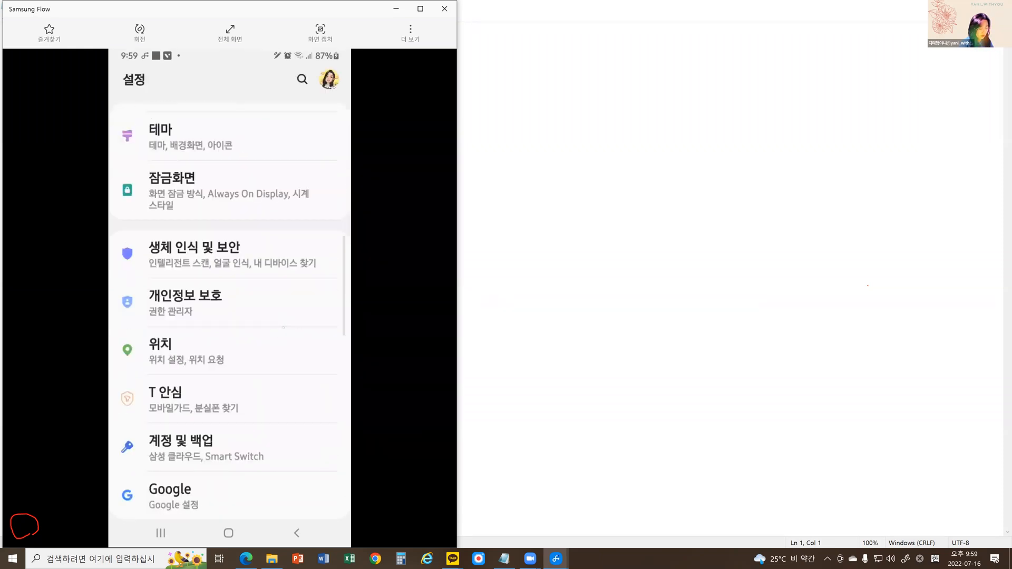
scroll(290, 296, down, 2)
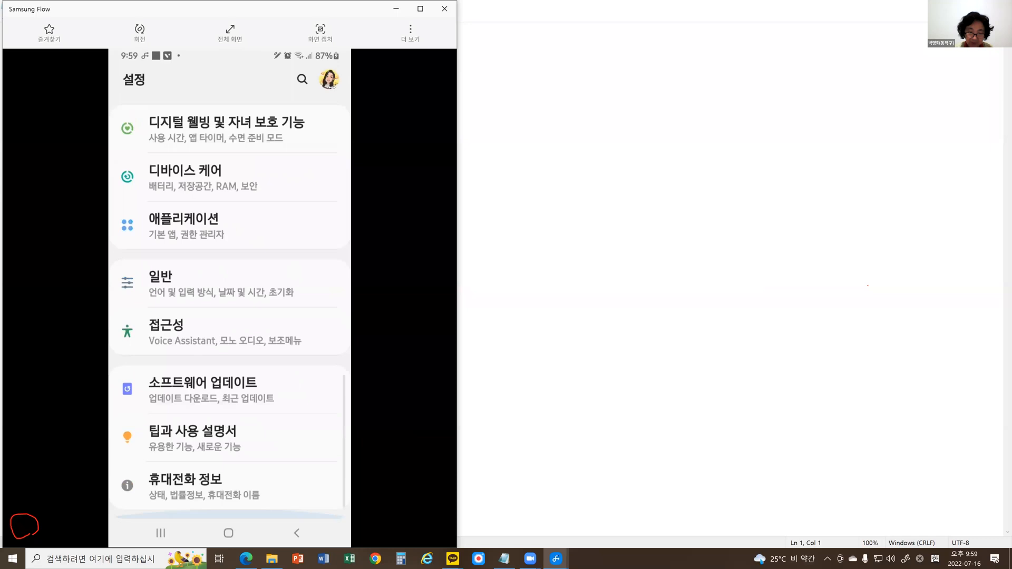
scroll(229, 311, up, 10)
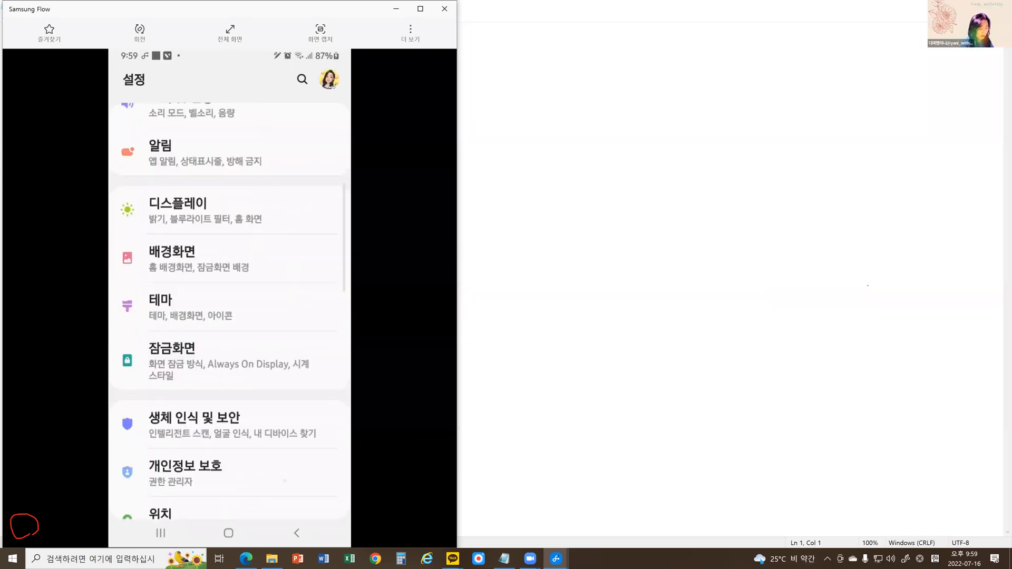
scroll(230, 312, down, 3)
scroll(229, 311, down, 4)
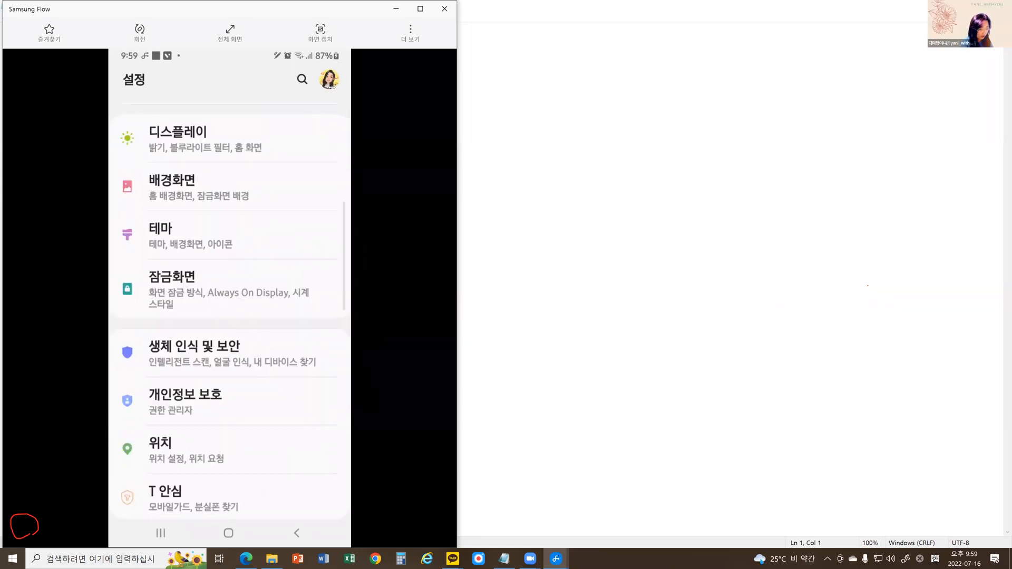
scroll(230, 311, down, 4)
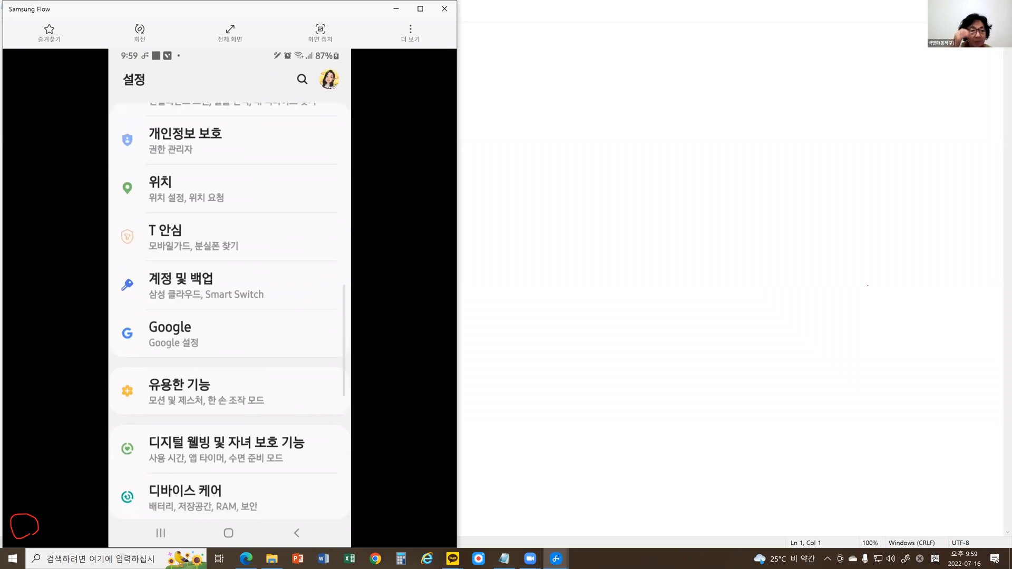
scroll(229, 311, down, 1)
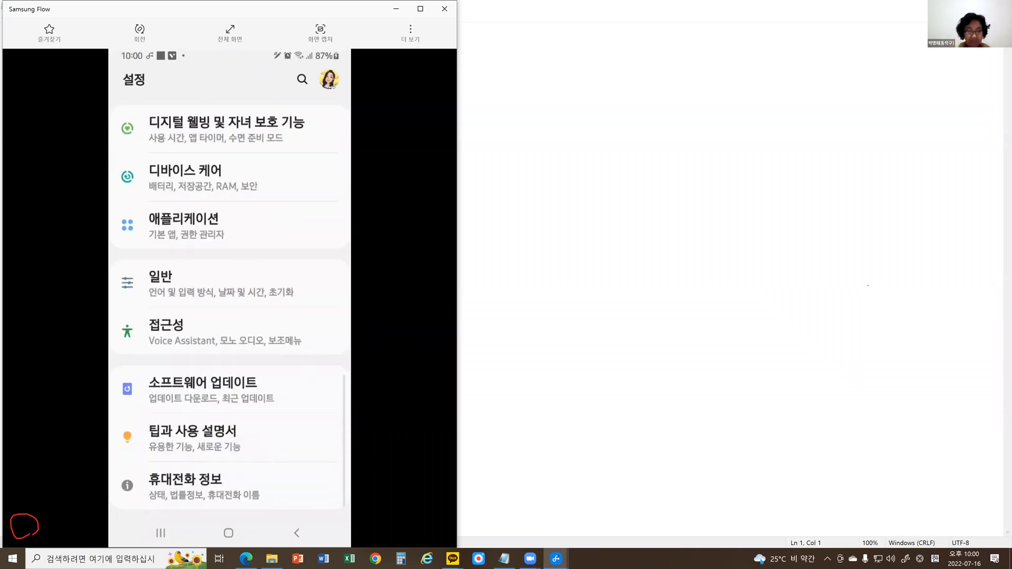
scroll(284, 309, up, 10)
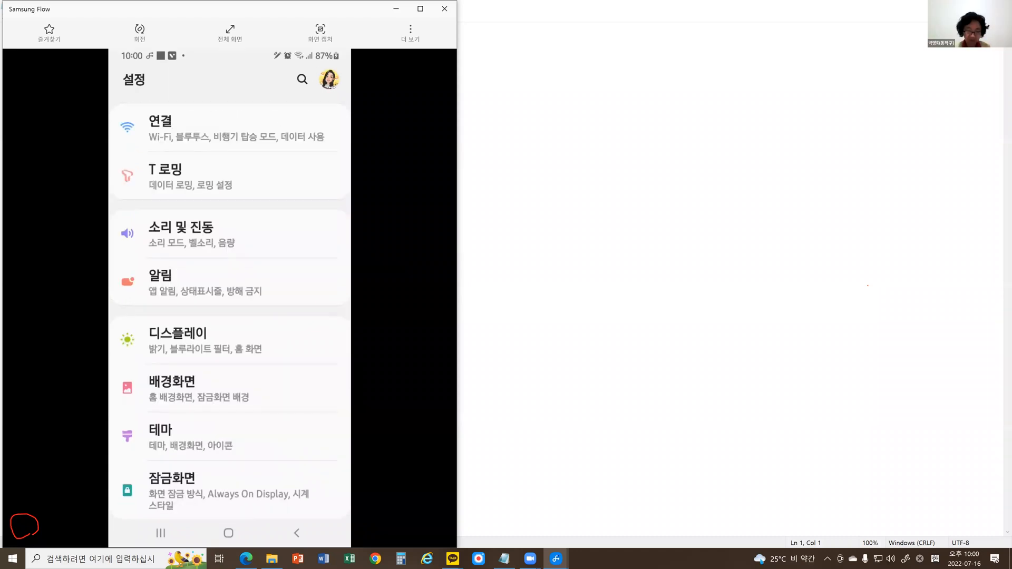
Check the Samsung account page behind the profile picture, rescan the settings categories, and return to the main settings list.
click(330, 83)
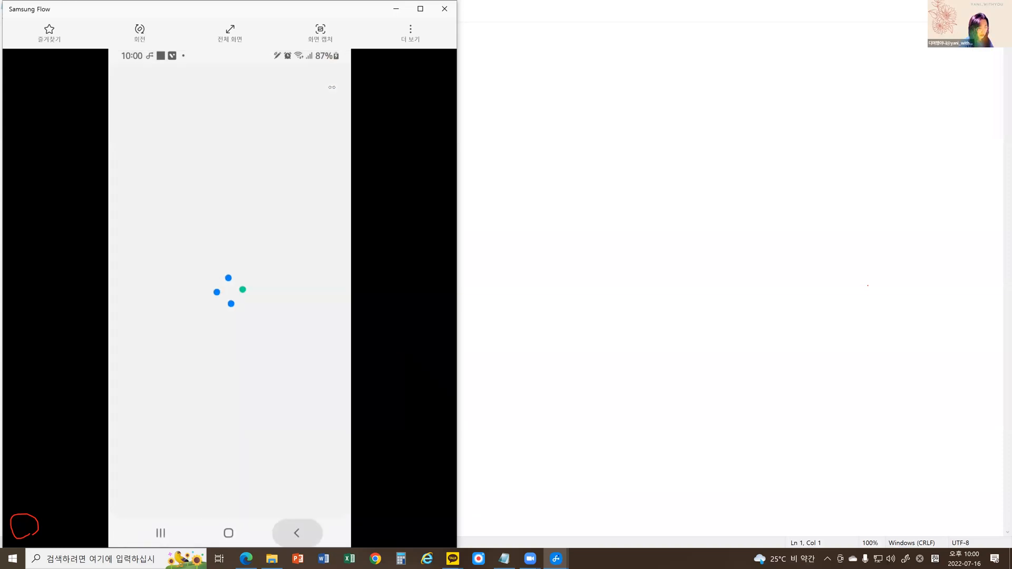
click(274, 128)
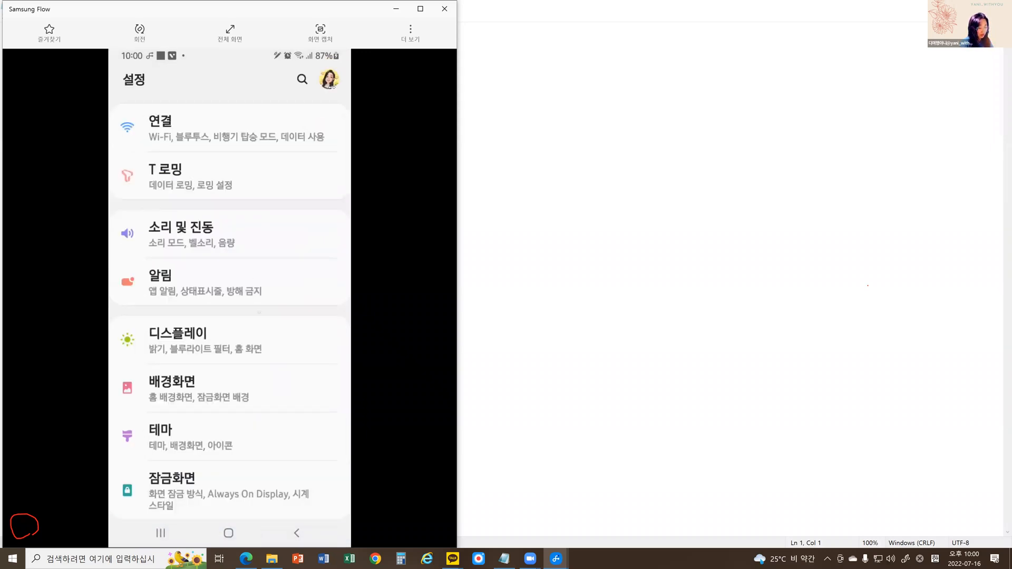
scroll(258, 303, down, 2)
scroll(261, 325, down, 2)
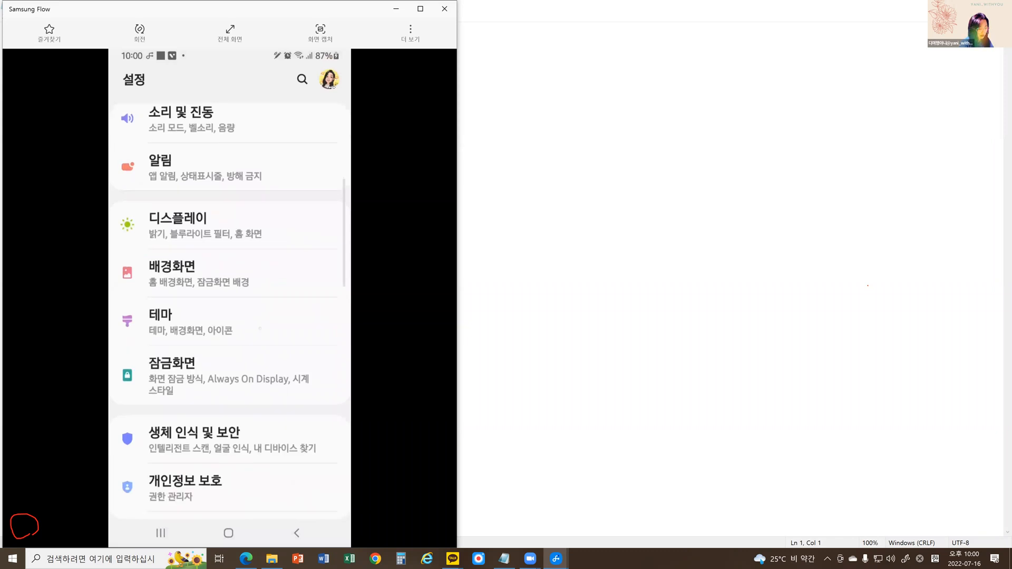
scroll(259, 333, down, 2)
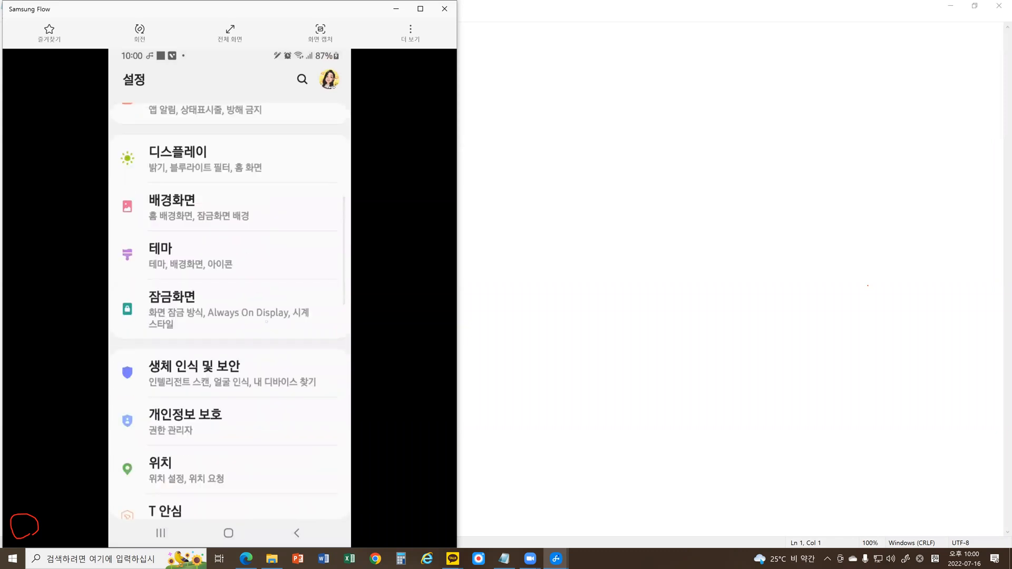
scroll(273, 448, up, 5)
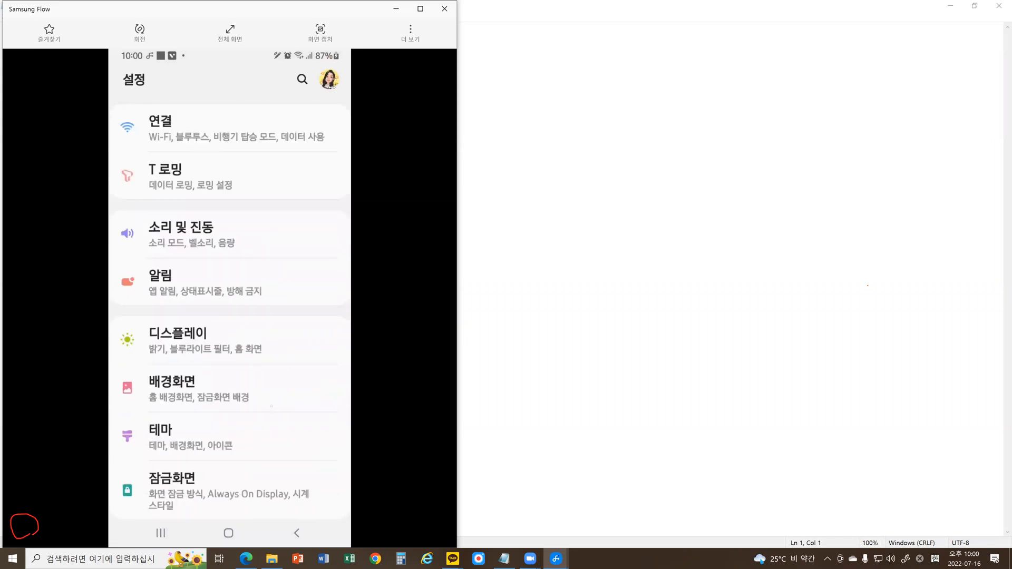
click(331, 84)
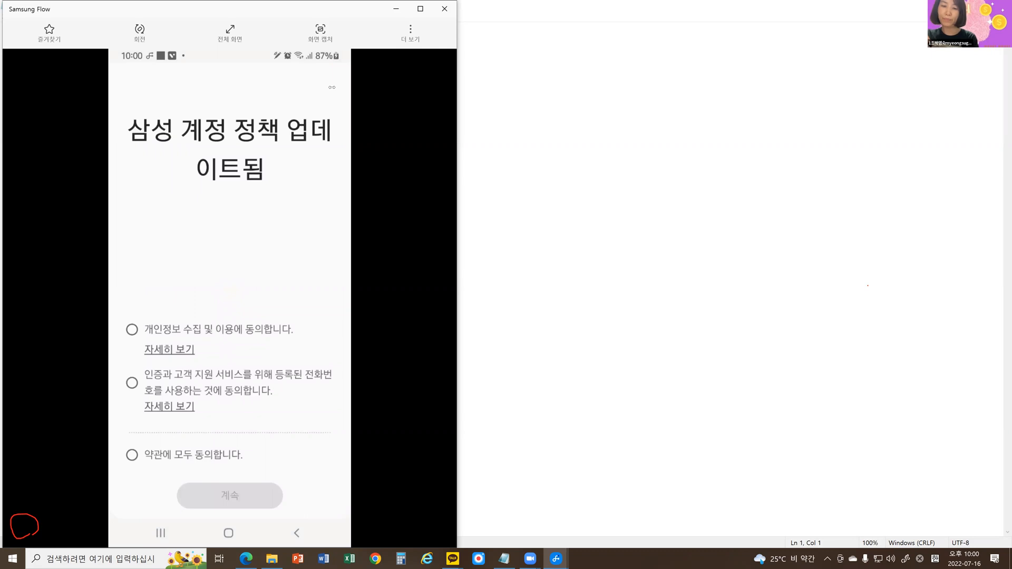
right_click(332, 87)
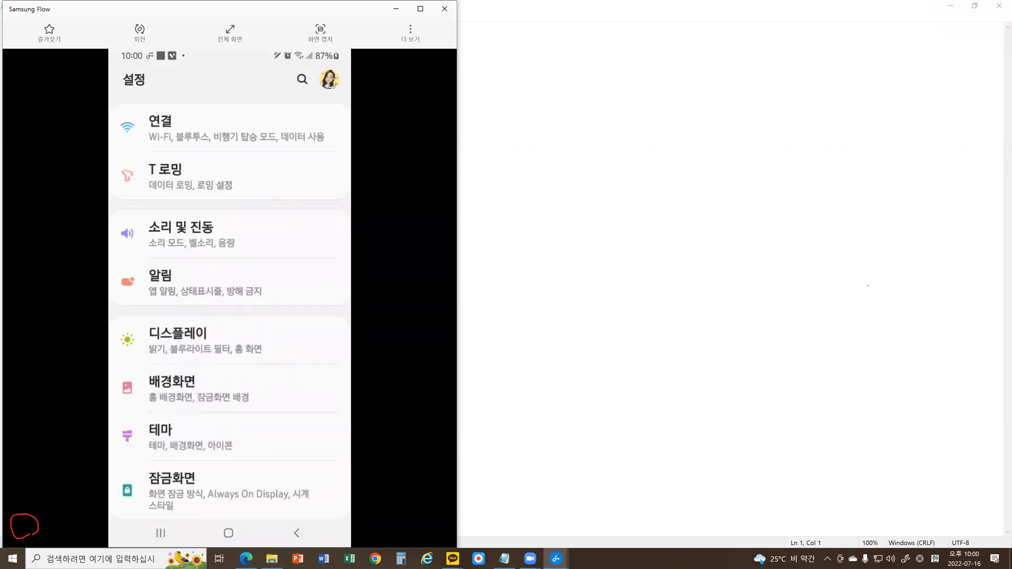
Review the options in the phone's 연결 settings and return to the main settings list.
scroll(331, 87, up, 3)
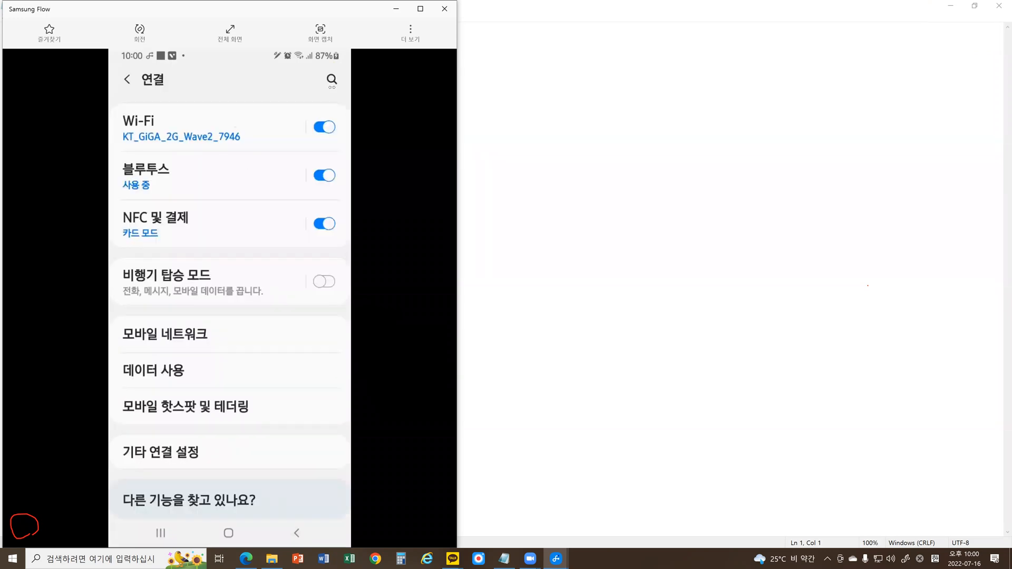
scroll(331, 87, up, 3)
scroll(331, 87, down, 3)
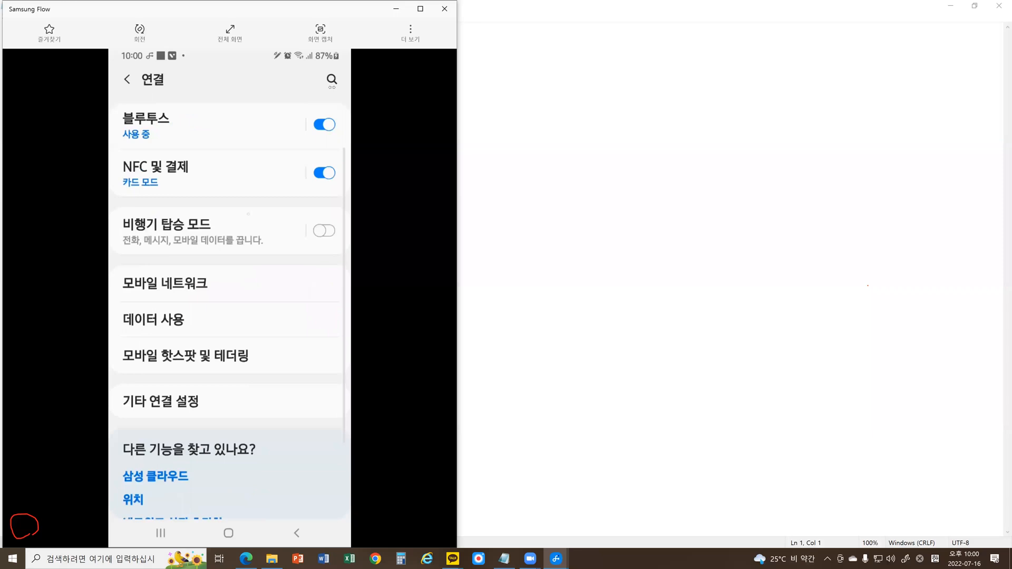
scroll(248, 214, down, 1)
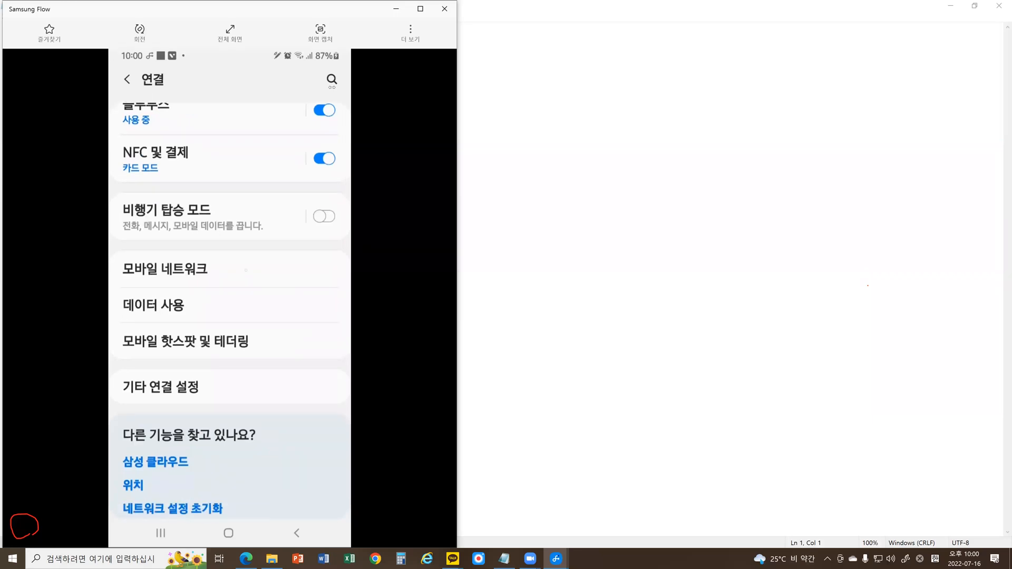
scroll(253, 353, down, 3)
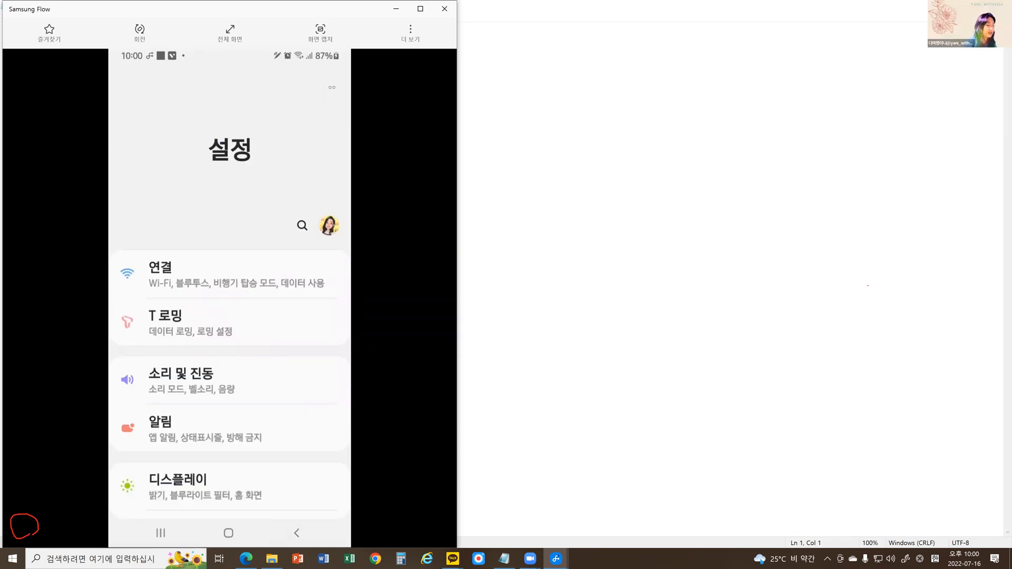
Open the list of registered accounts under 계정 및 백업 in the phone settings.
scroll(297, 369, down, 10)
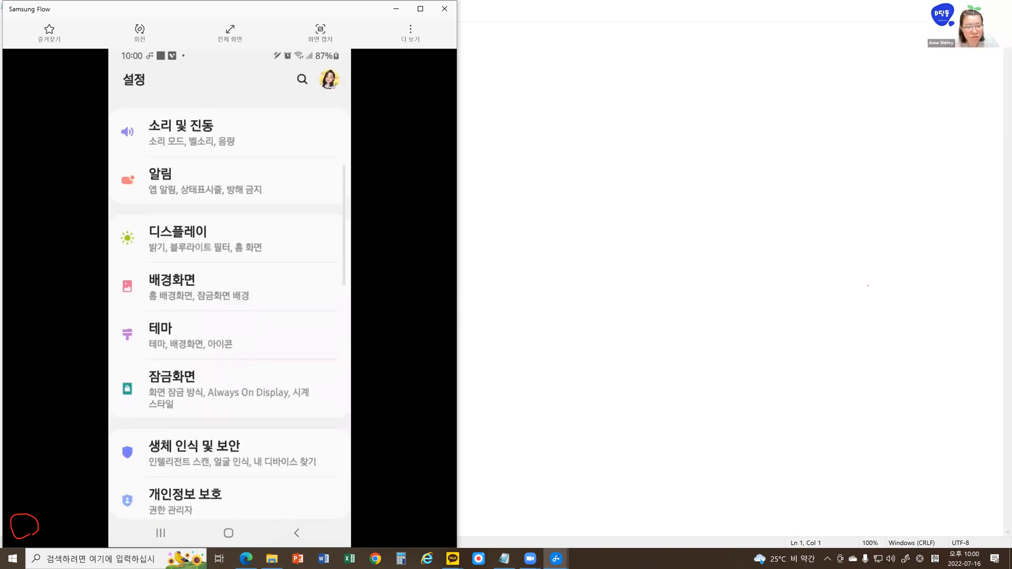
scroll(297, 369, down, 2)
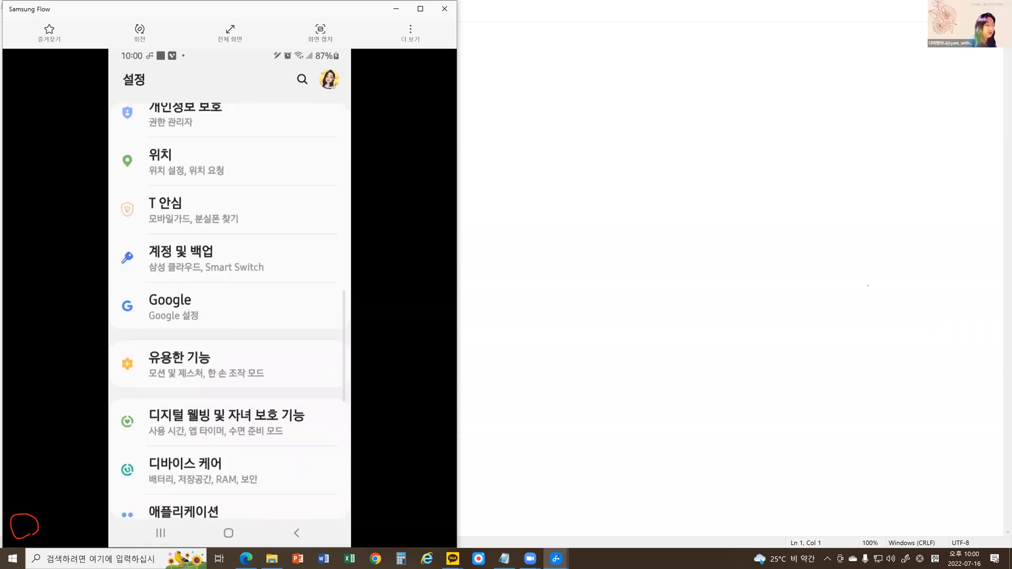
click(190, 256)
click(229, 132)
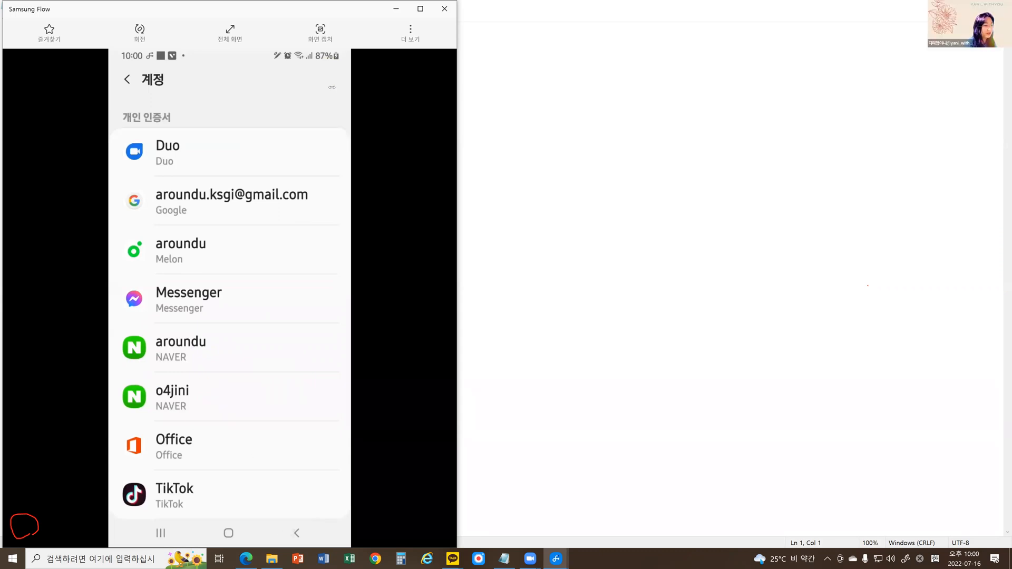
Leave the account list and search the phone settings for "구글".
click(297, 533)
click(332, 82)
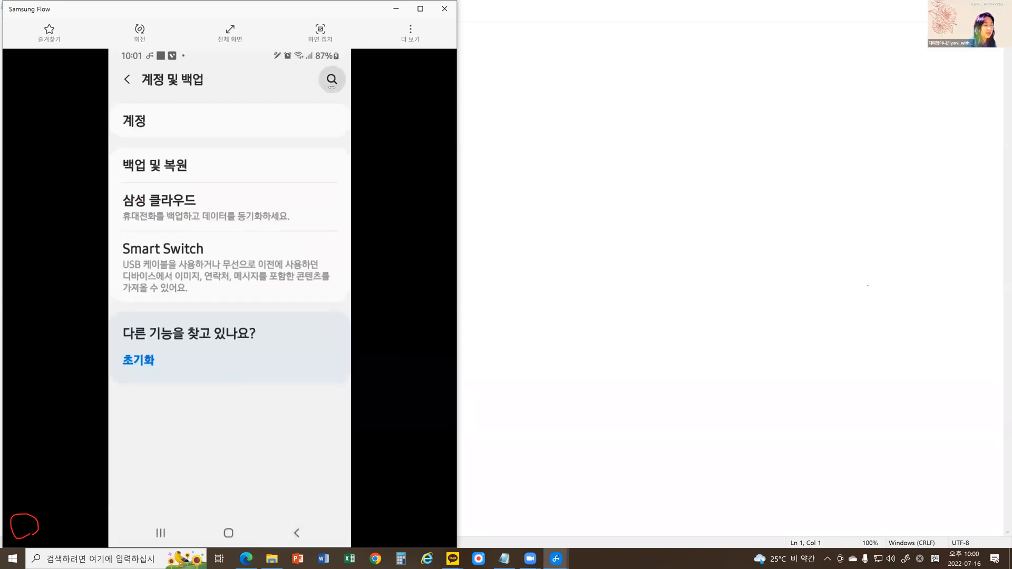
text(ㄱㅜ글)
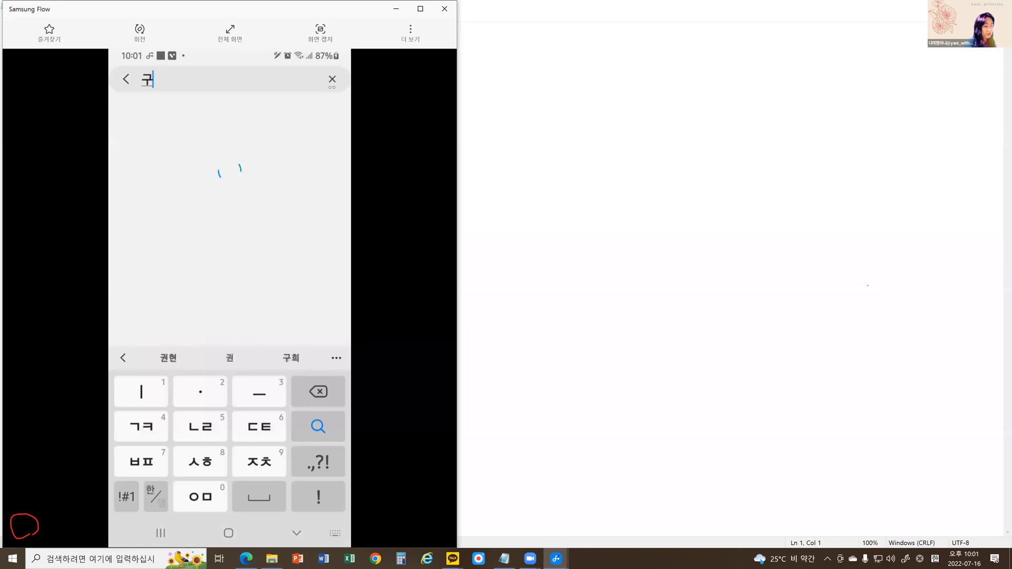
key(Return)
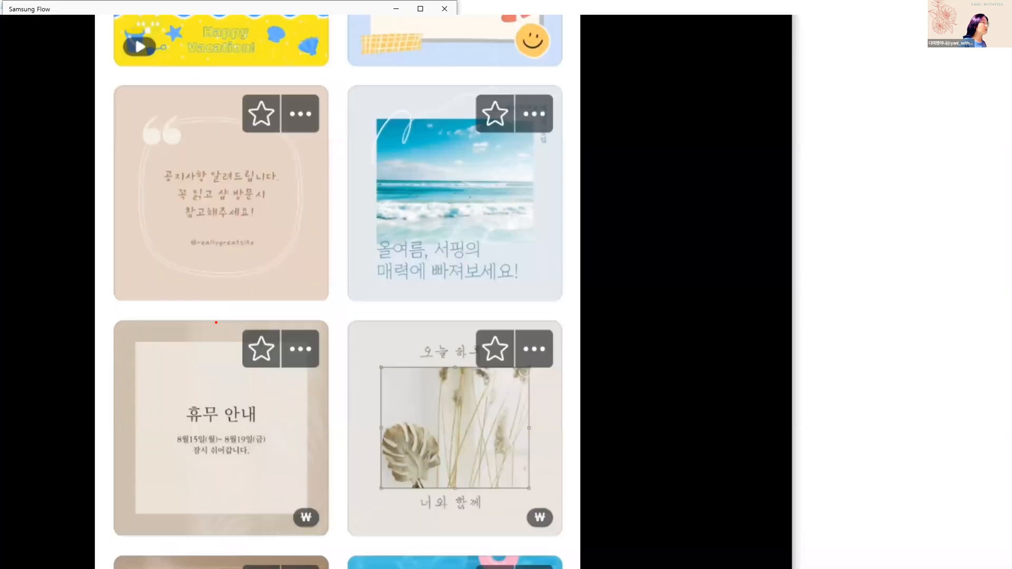
Circle the beige 공지사항 notice template and the 휴무 안내 template below it in red on the enlarged view.
mouse_move(174, 324)
mouse_down()
mouse_move(145, 313)
mouse_move(148, 214)
mouse_up()
mouse_move(174, 85)
mouse_down()
mouse_move(289, 81)
mouse_move(316, 96)
mouse_move(349, 153)
mouse_move(353, 190)
mouse_move(310, 295)
mouse_move(286, 310)
mouse_move(201, 311)
mouse_up()
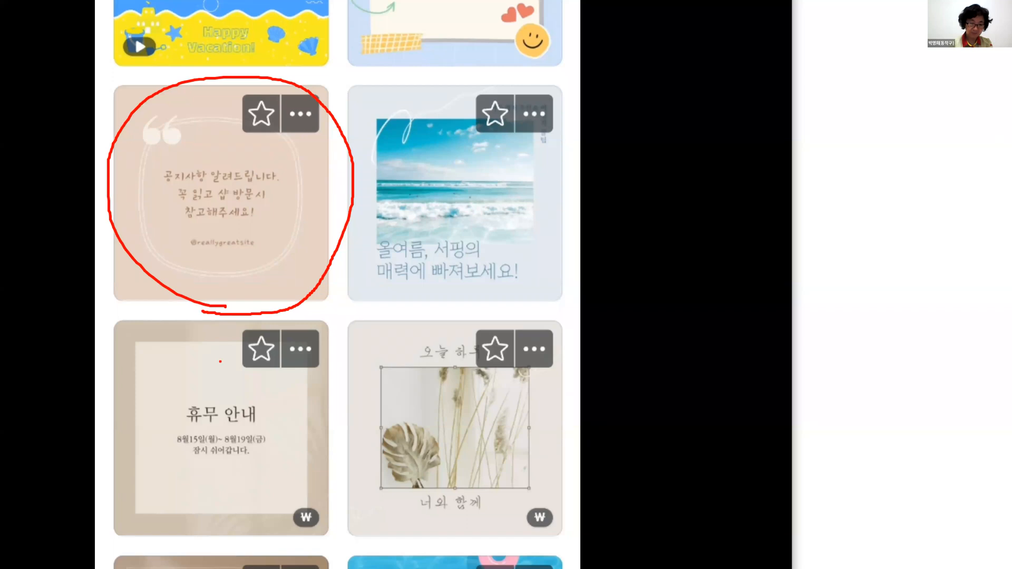
mouse_move(228, 315)
mouse_down()
mouse_move(84, 522)
mouse_move(214, 567)
mouse_move(325, 501)
mouse_move(352, 343)
mouse_move(228, 301)
mouse_up()
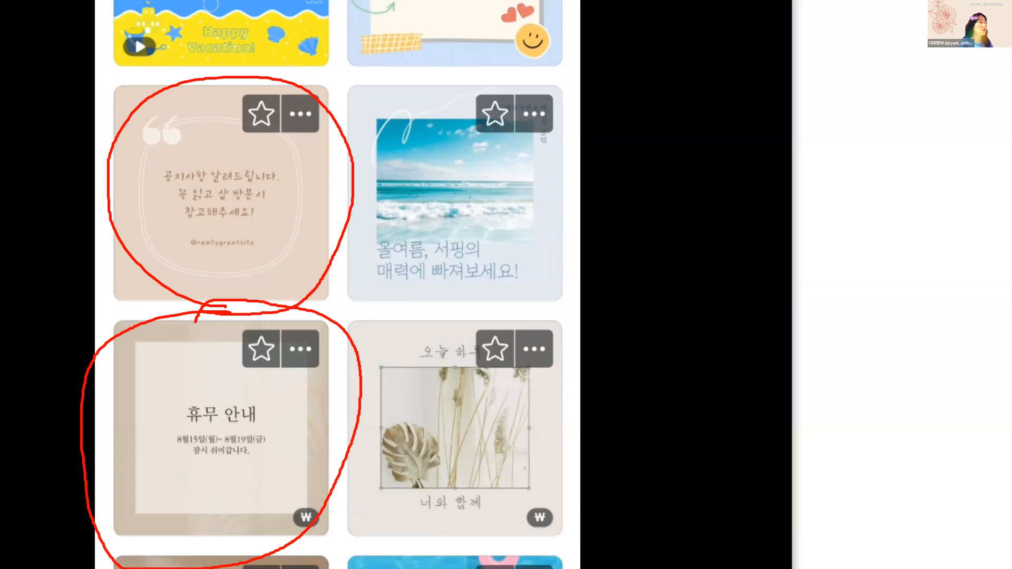
On the enlarged template list, circle the SUMMER and beige 공지사항 templates, then number the beige one 1 and SUMMER and 꿀팁 BEST5 2.
key(Escape)
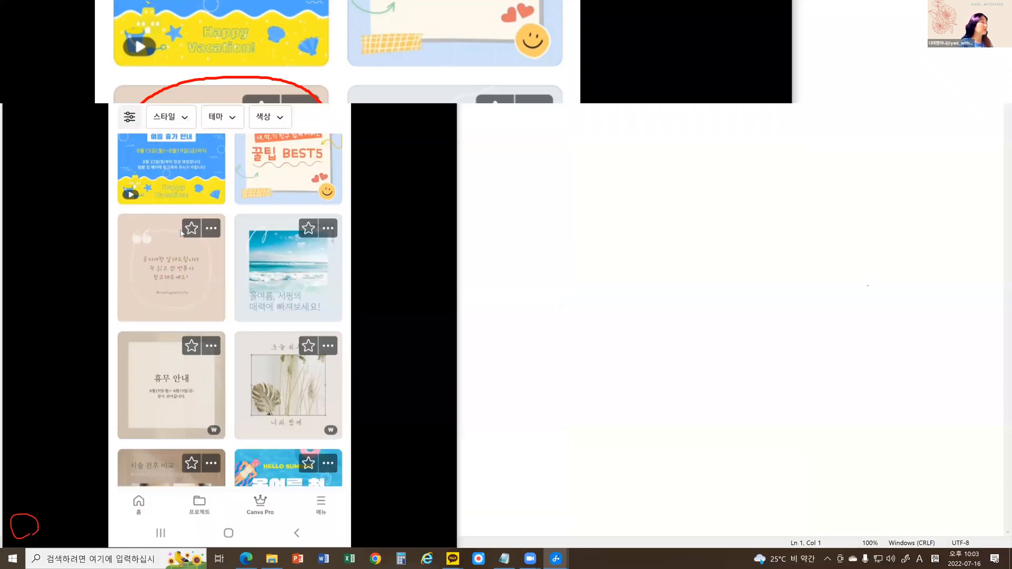
scroll(184, 231, up, 2)
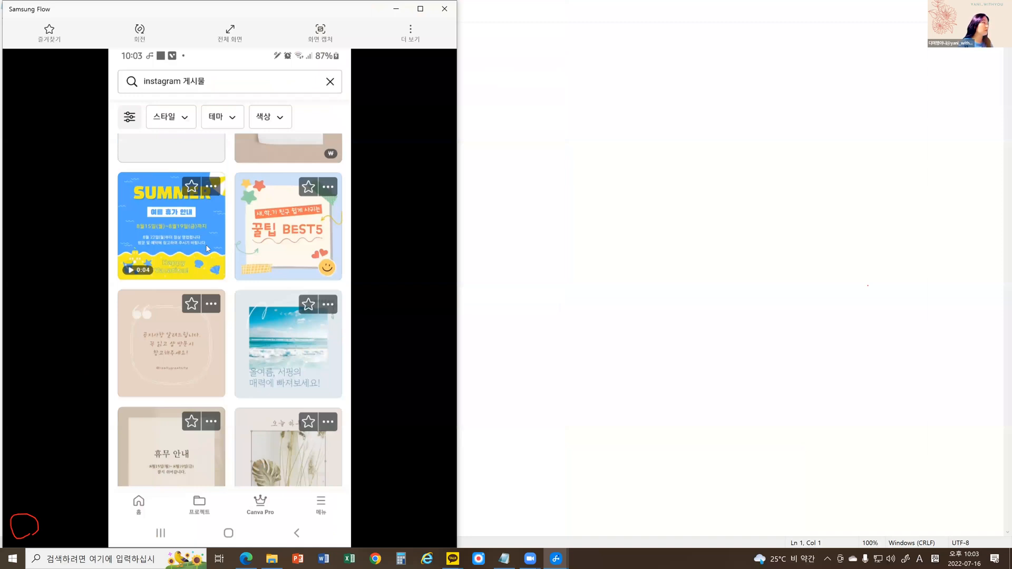
key(ctrl+1)
mouse_move(176, 278)
mouse_down()
mouse_move(132, 267)
mouse_move(121, 200)
mouse_move(199, 150)
mouse_move(241, 163)
mouse_move(251, 208)
mouse_move(220, 270)
mouse_move(174, 281)
mouse_up()
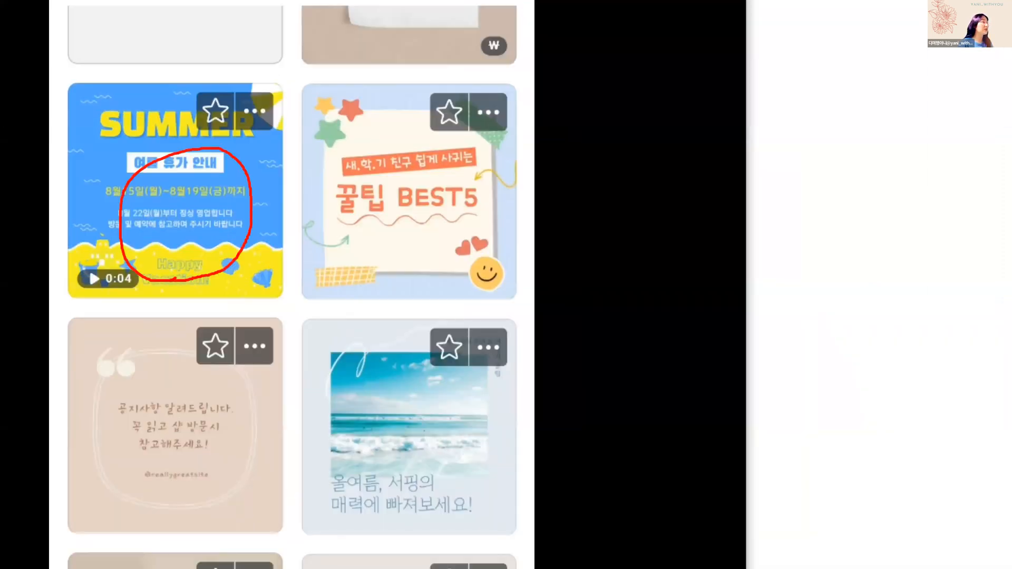
mouse_move(190, 376)
mouse_down()
mouse_move(213, 517)
mouse_move(222, 377)
mouse_move(191, 384)
mouse_move(171, 505)
mouse_up()
mouse_move(164, 203)
mouse_down()
mouse_move(191, 189)
mouse_move(202, 229)
mouse_move(152, 256)
mouse_move(251, 252)
mouse_up()
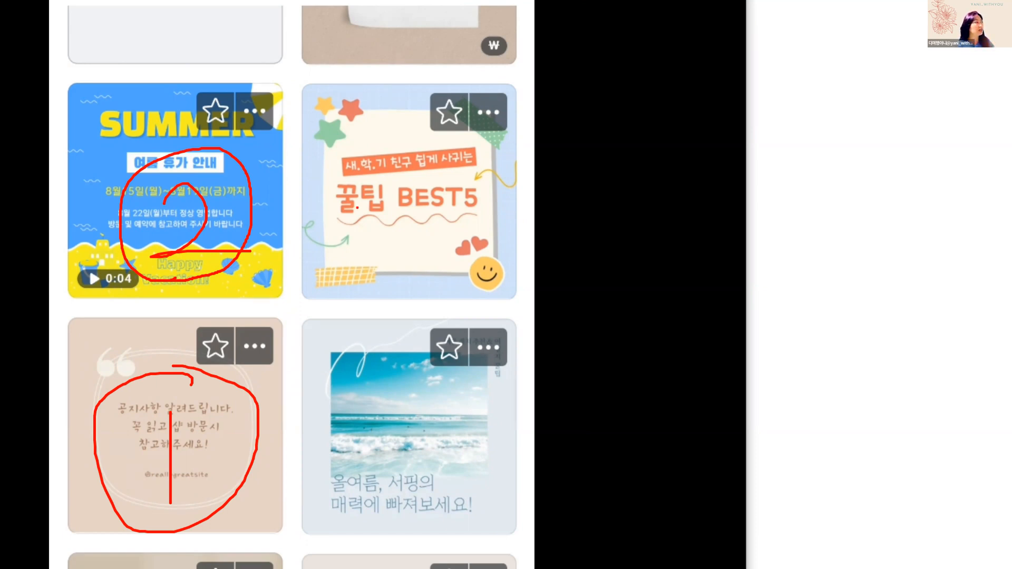
mouse_move(387, 191)
mouse_down()
mouse_move(435, 206)
mouse_move(395, 230)
mouse_move(492, 228)
mouse_up()
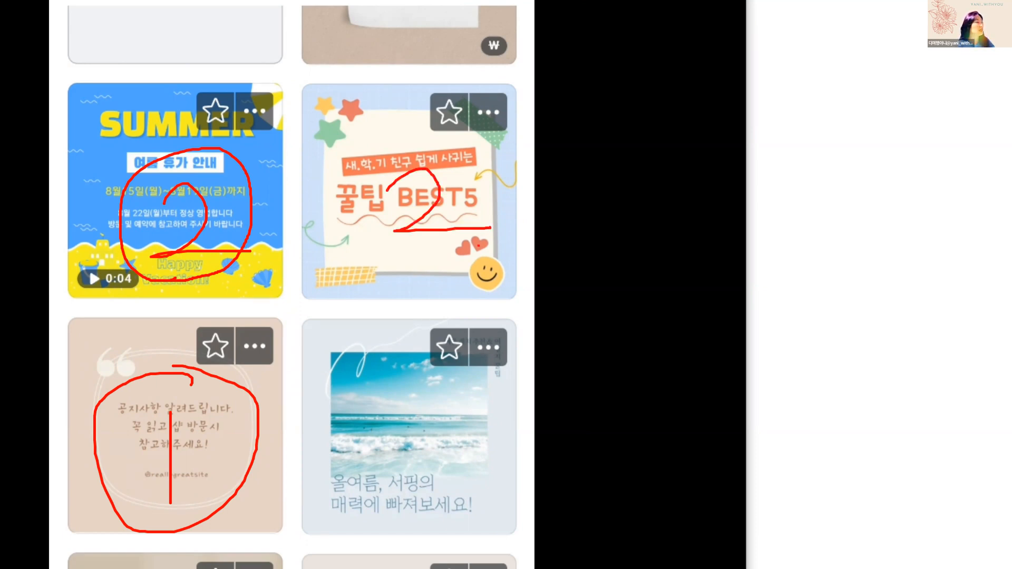
key(Escape)
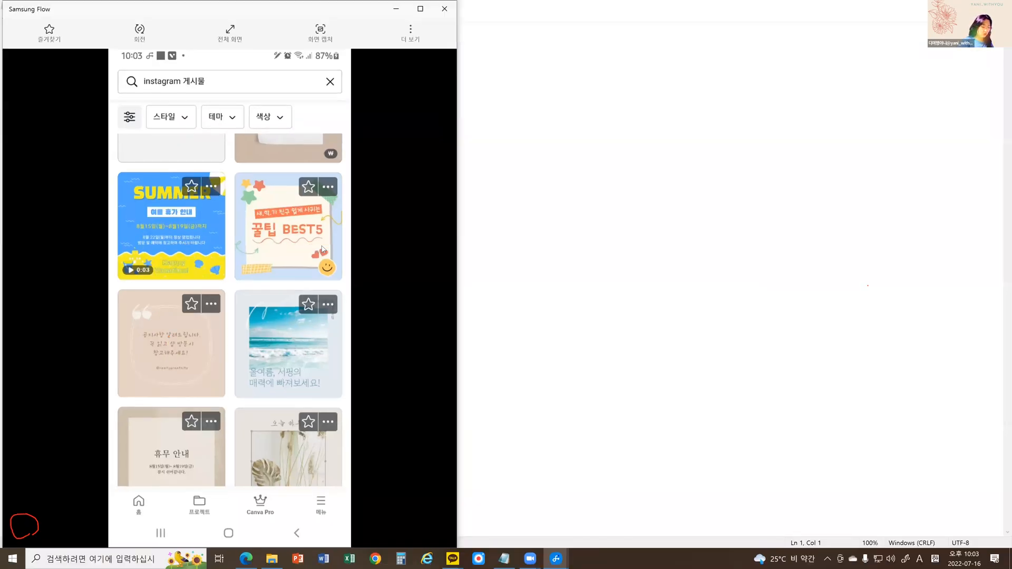
click(323, 249)
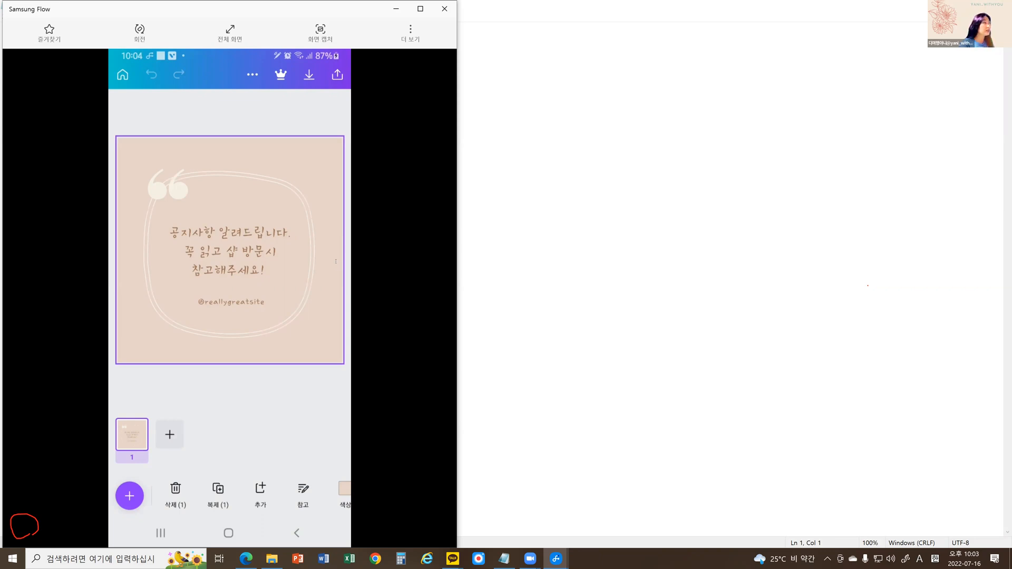
mouse_move(248, 270)
mouse_down()
mouse_move(230, 297)
mouse_move(192, 306)
mouse_move(260, 310)
mouse_up()
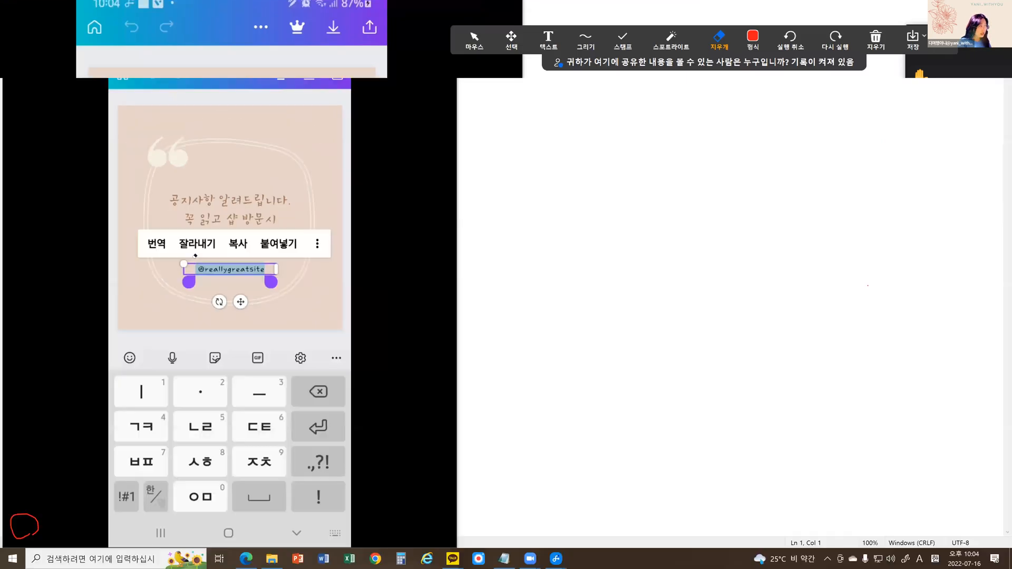
key(BackSpace)
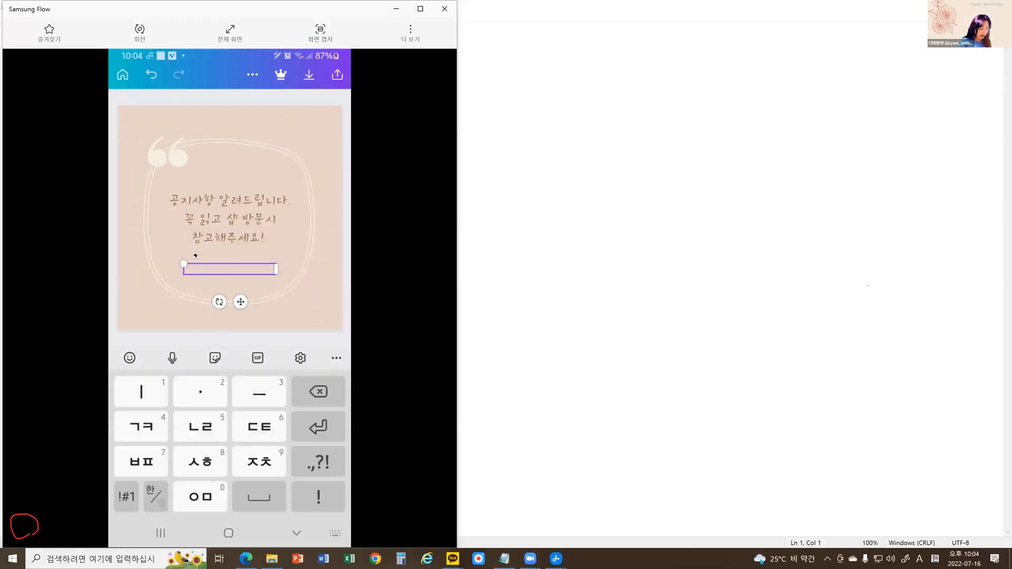
key(Hangul)
key(Hangul)
text(뭐든)
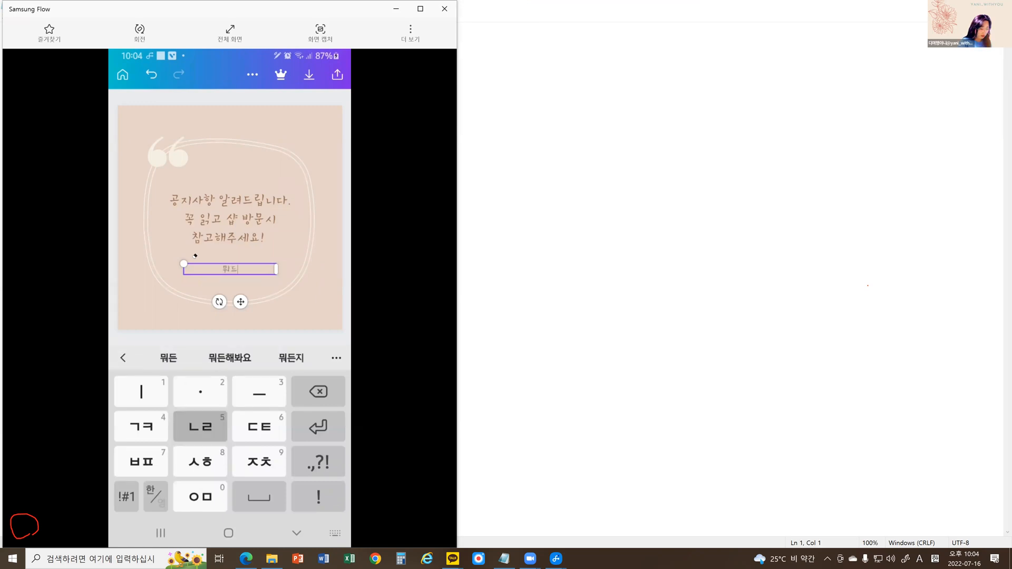
text(해봐요)
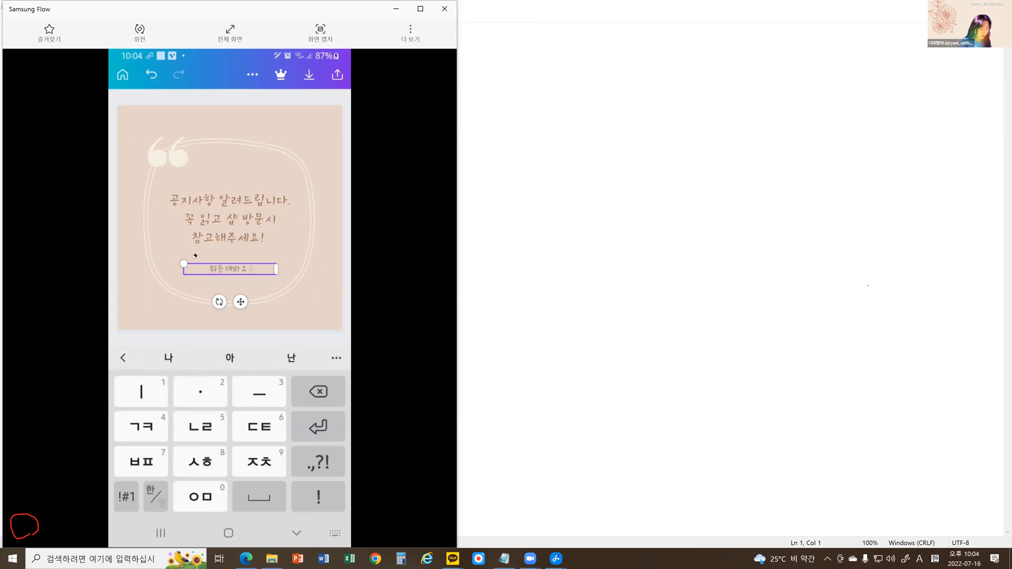
key(BackSpace)
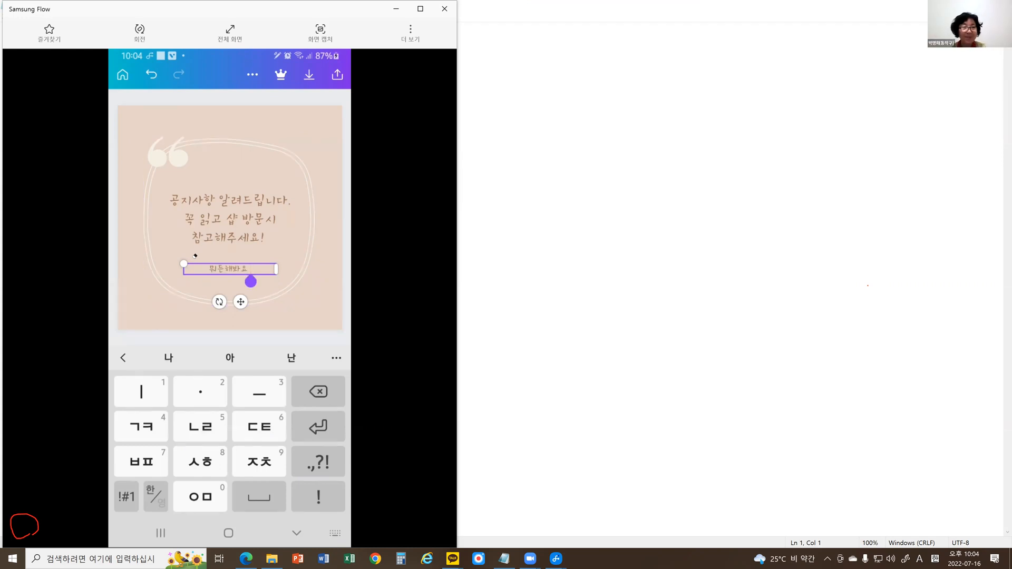
key(BackSpace)
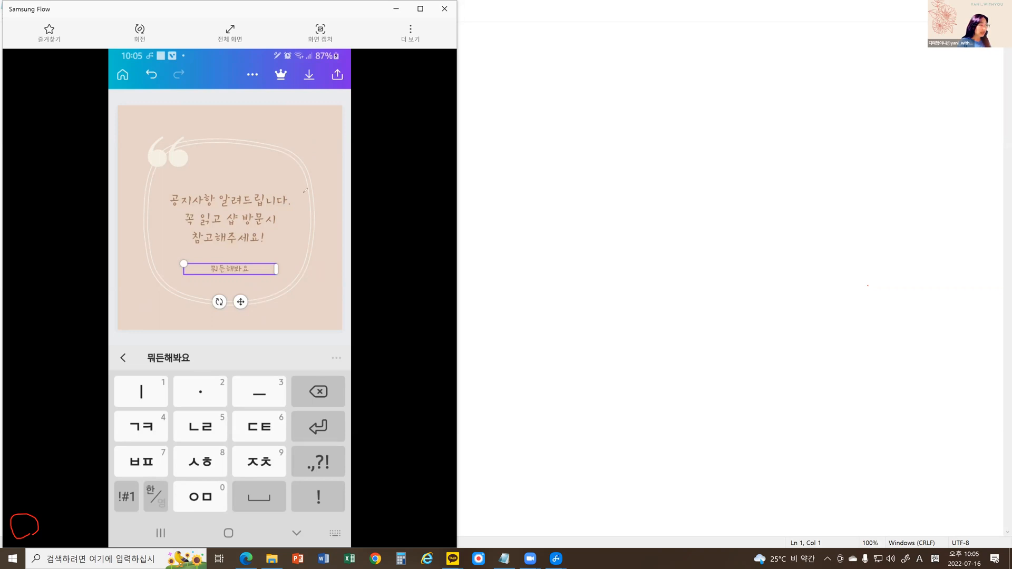
Replace the design's three-line main text with "인생에서 중요한것은 속도가 아니라 방향성이다", taken from the "뭐든 해봐요" essay message in KakaoTalk.
click(274, 224)
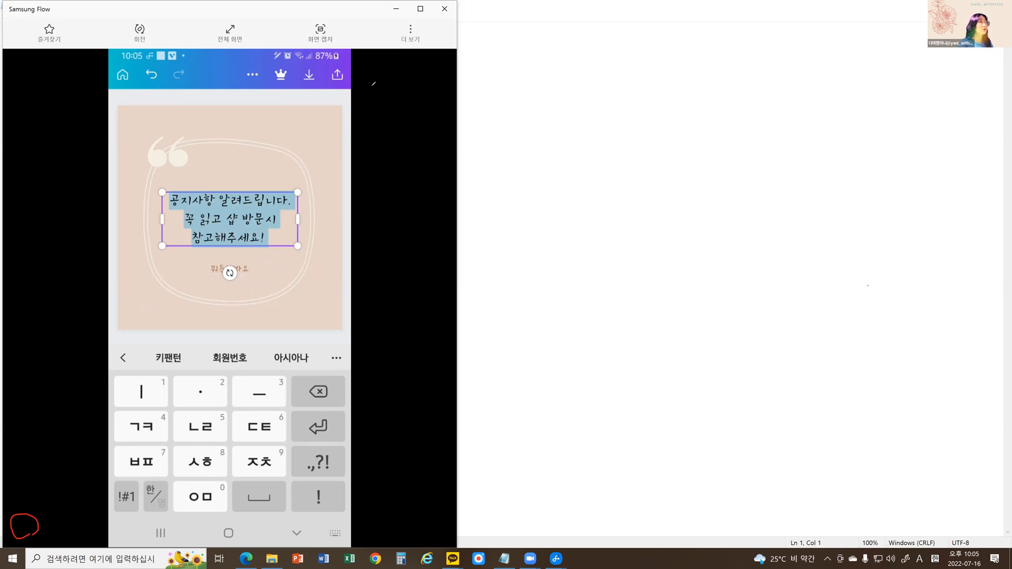
click(507, 559)
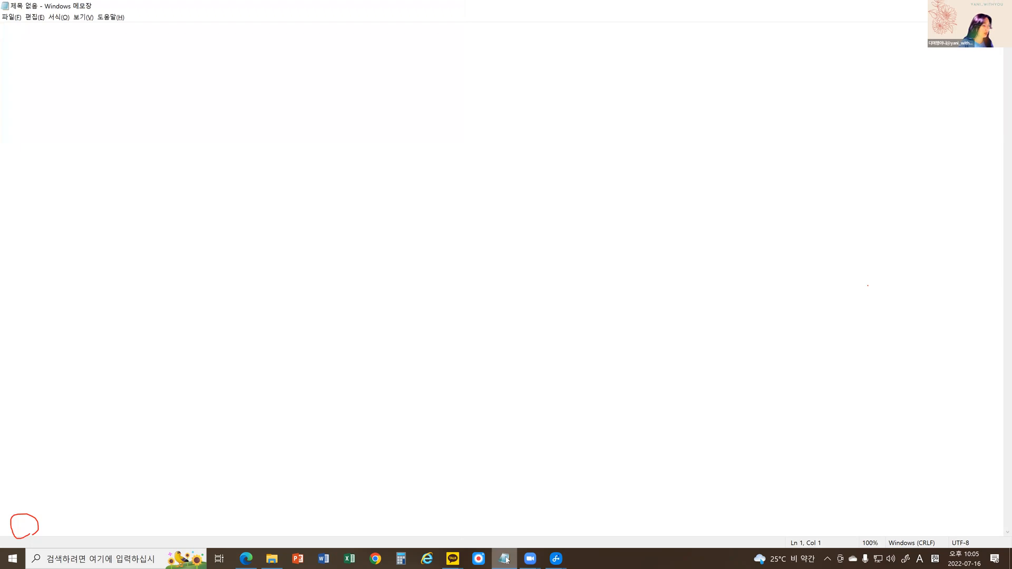
click(557, 559)
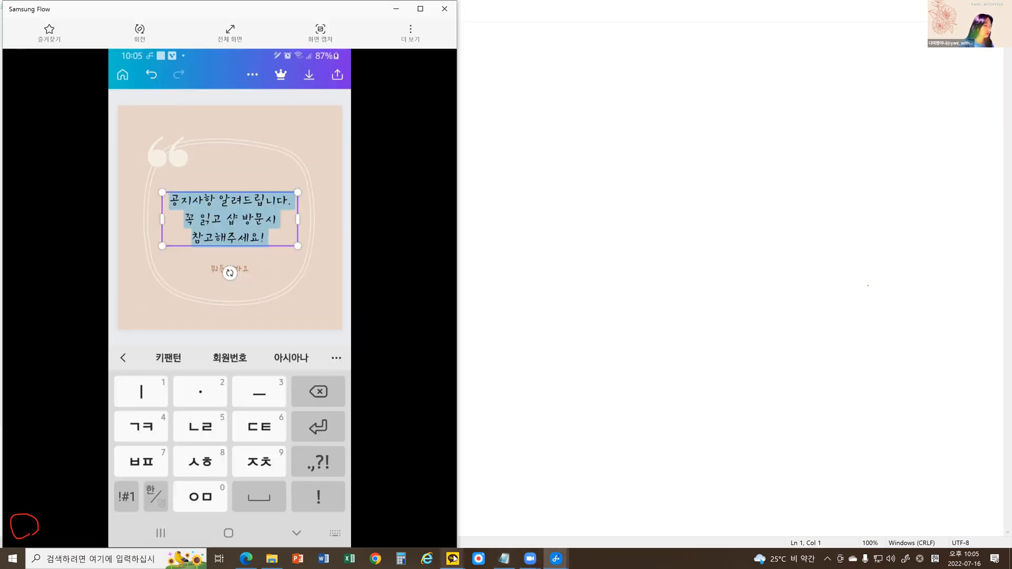
click(505, 521)
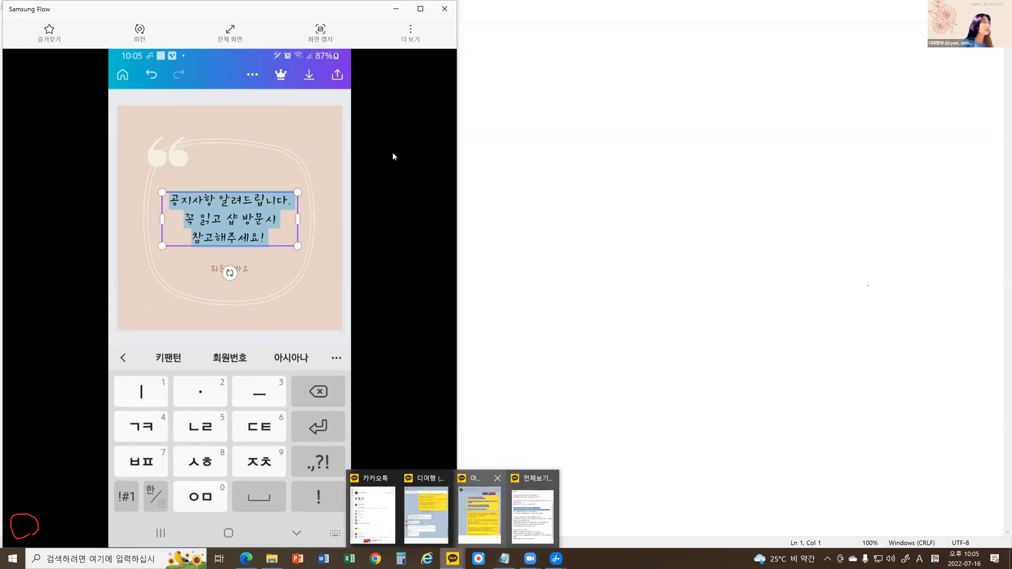
drag(393, 151, 545, 167)
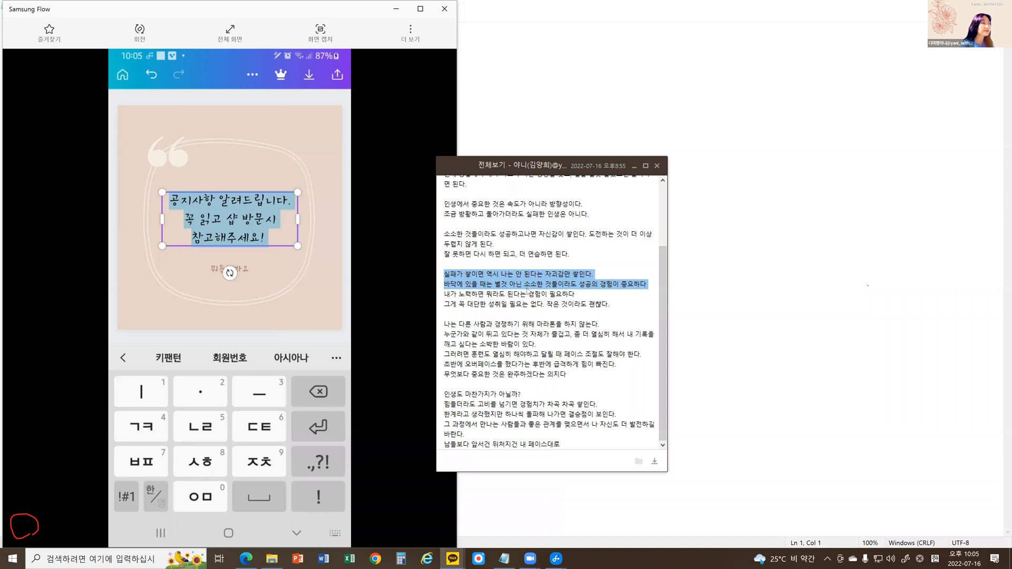
scroll(527, 290, up, 1)
scroll(527, 288, up, 1)
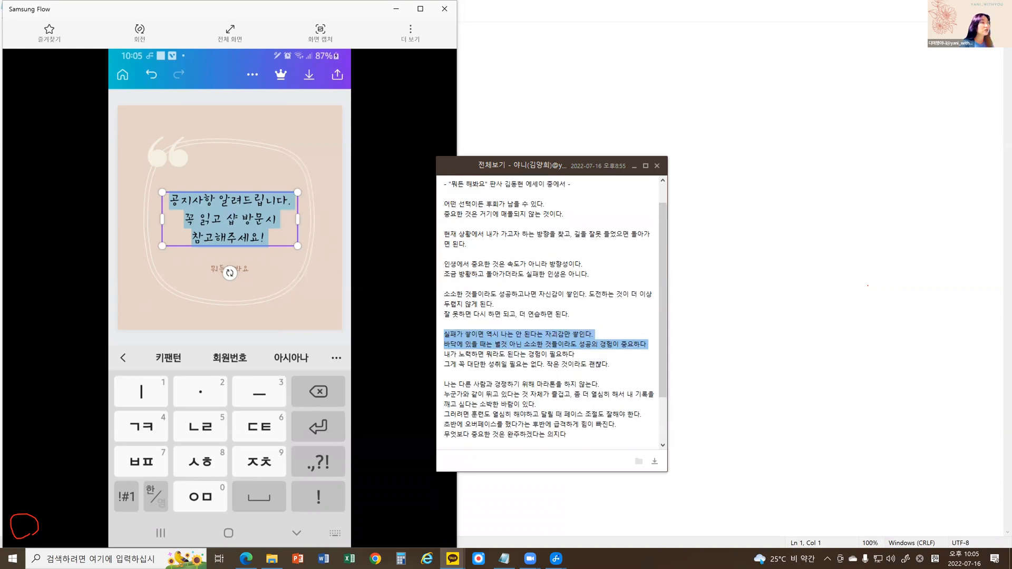
drag(597, 273, 446, 268)
key(ctrl+c)
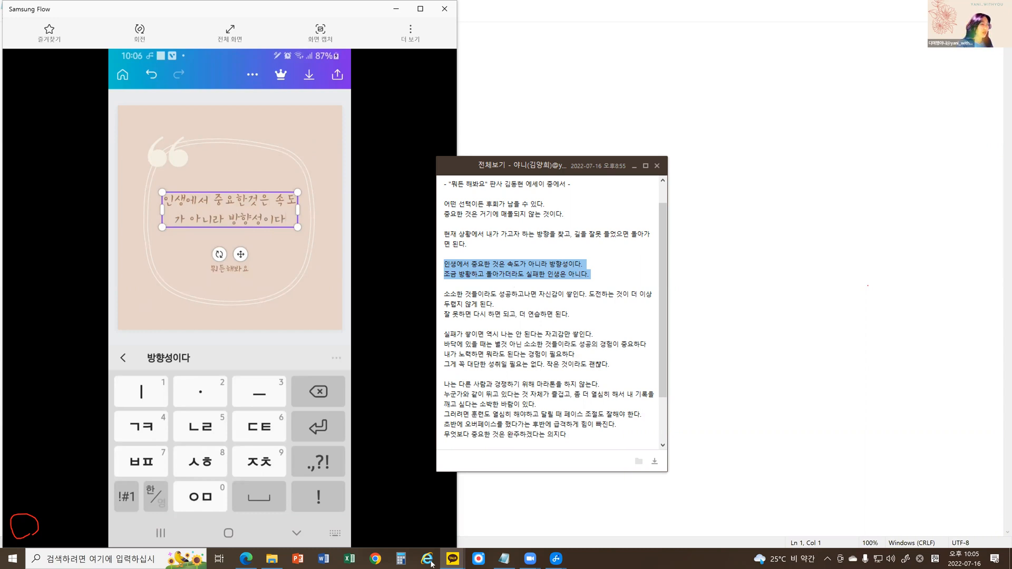
Send the copied line "인생에서 중요한 것은 속도가 아니라 방향성이다." to the 디여행 group chat in KakaoTalk, leaving out the second line.
click(499, 524)
mouse_move(452, 559)
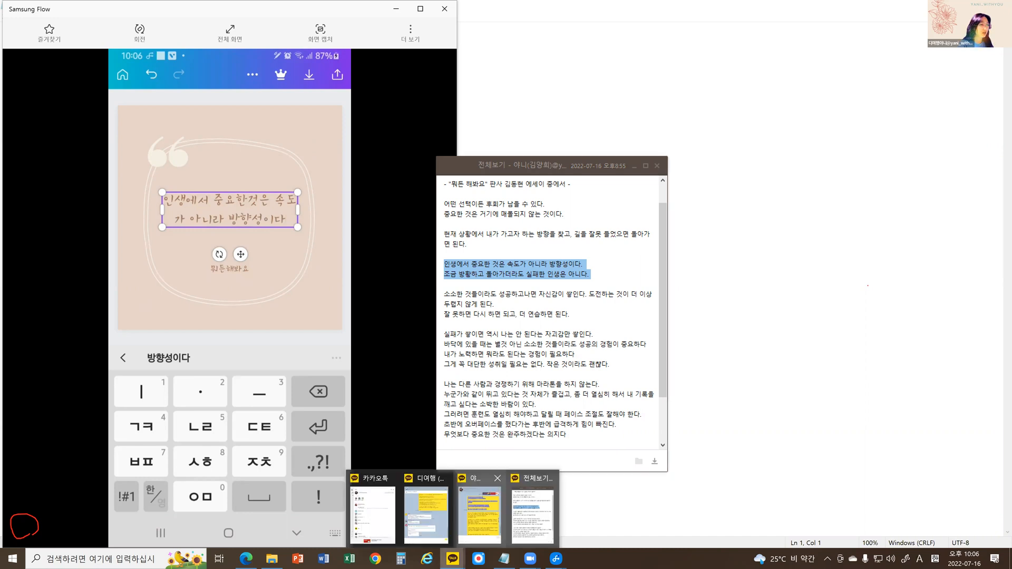
click(426, 514)
key(ctrl+v)
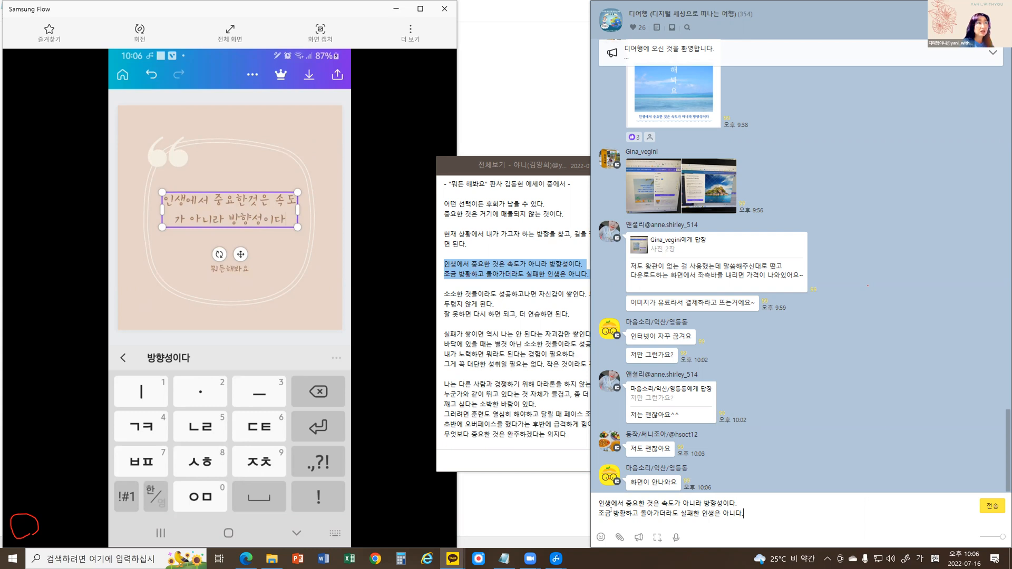
key(shift+Home)
key(BackSpace)
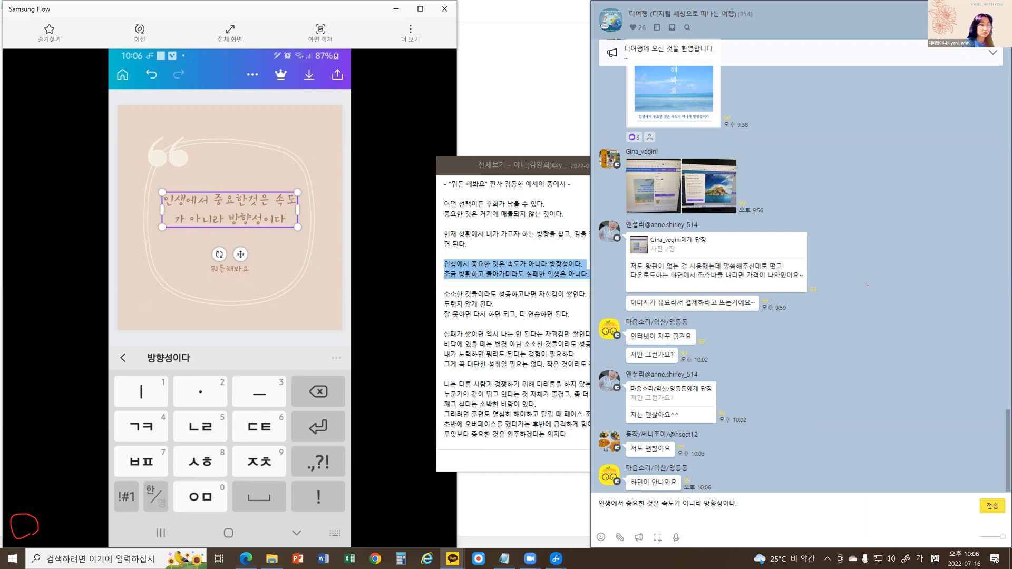
key(BackSpace)
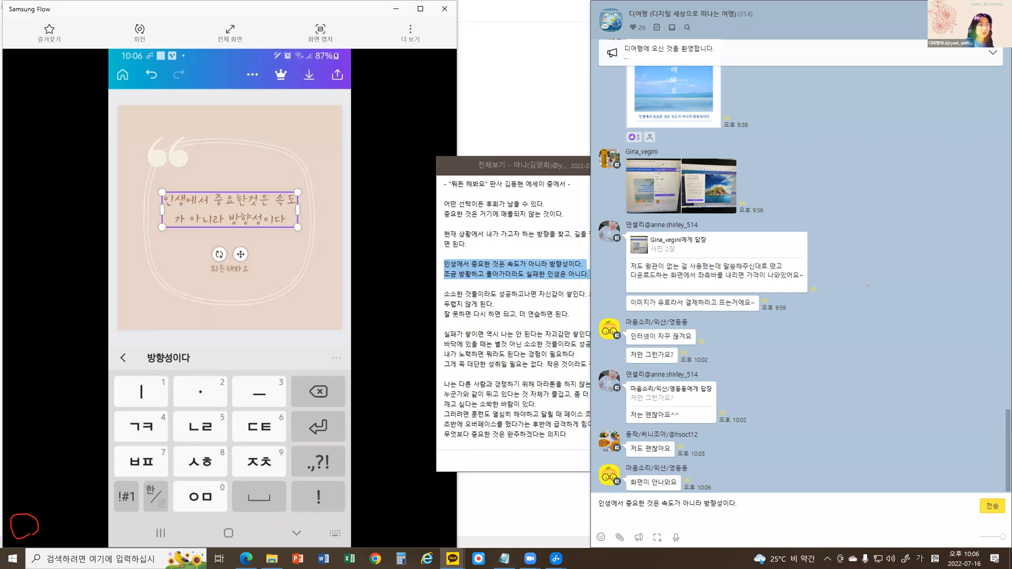
key(Return)
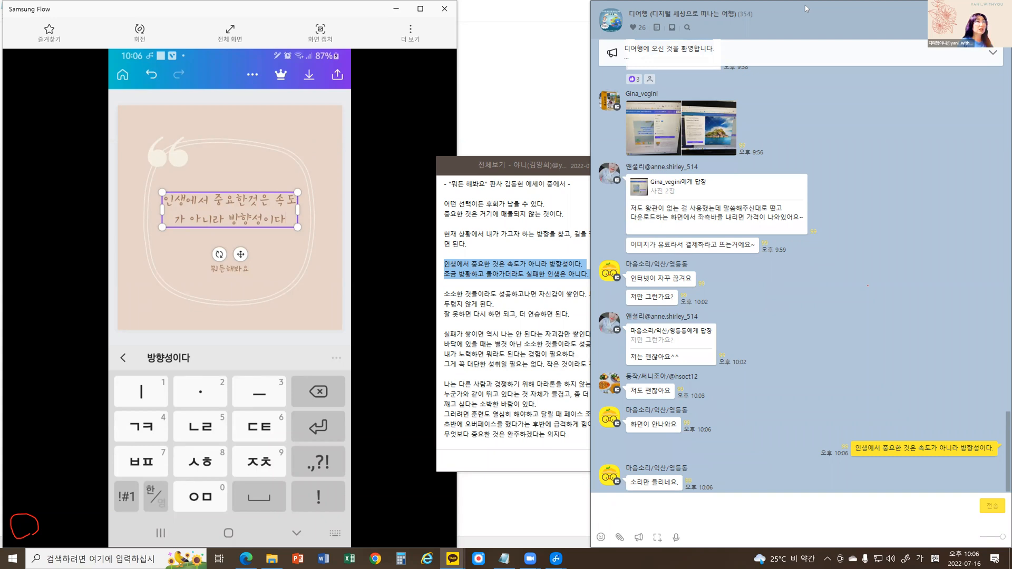
drag(806, 8, 795, 7)
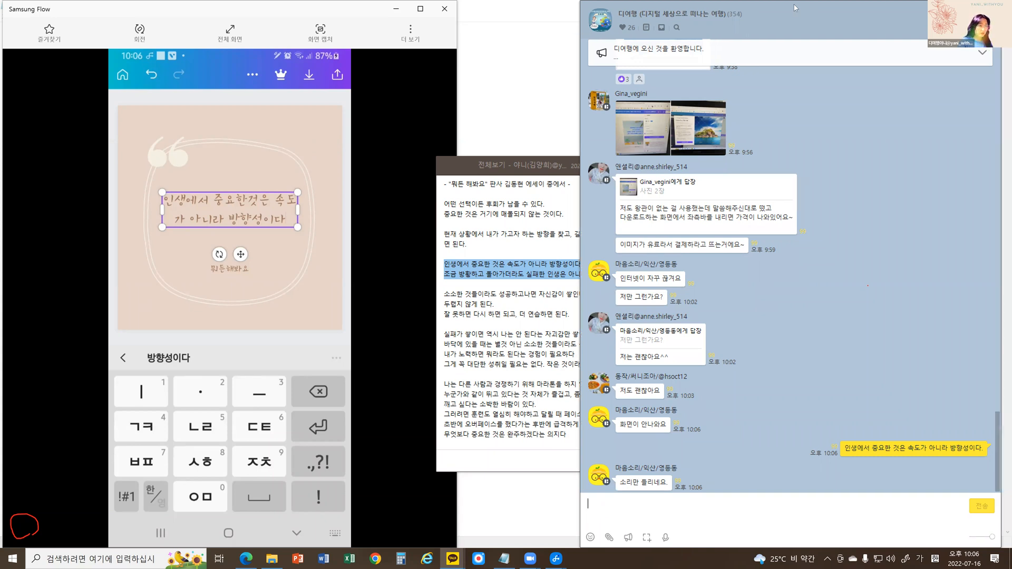
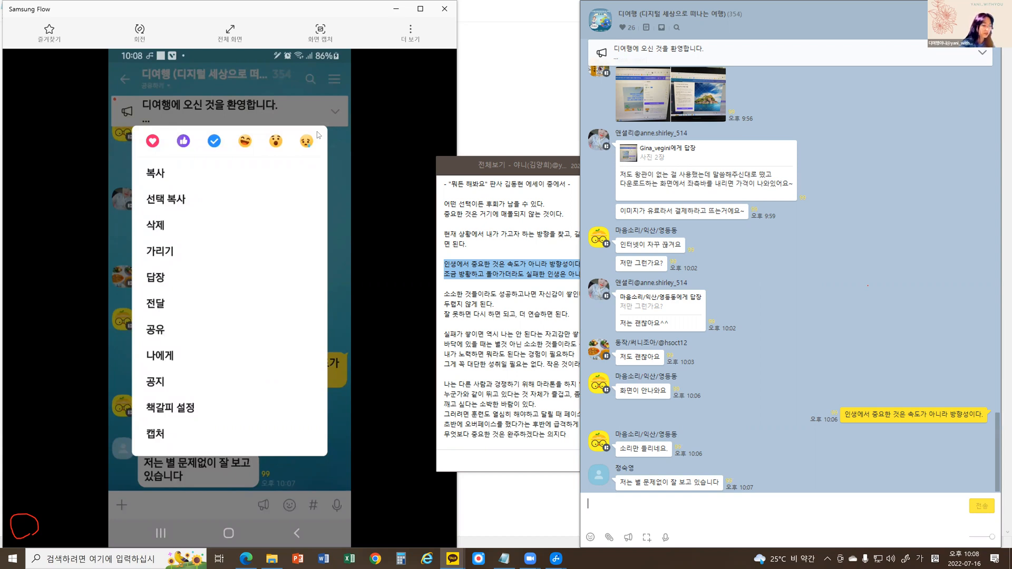
In the phone's 디여행 group chat, copy the sent message "인생에서 중요한 것은 속도가 아니라 방향성이다.".
click(346, 278)
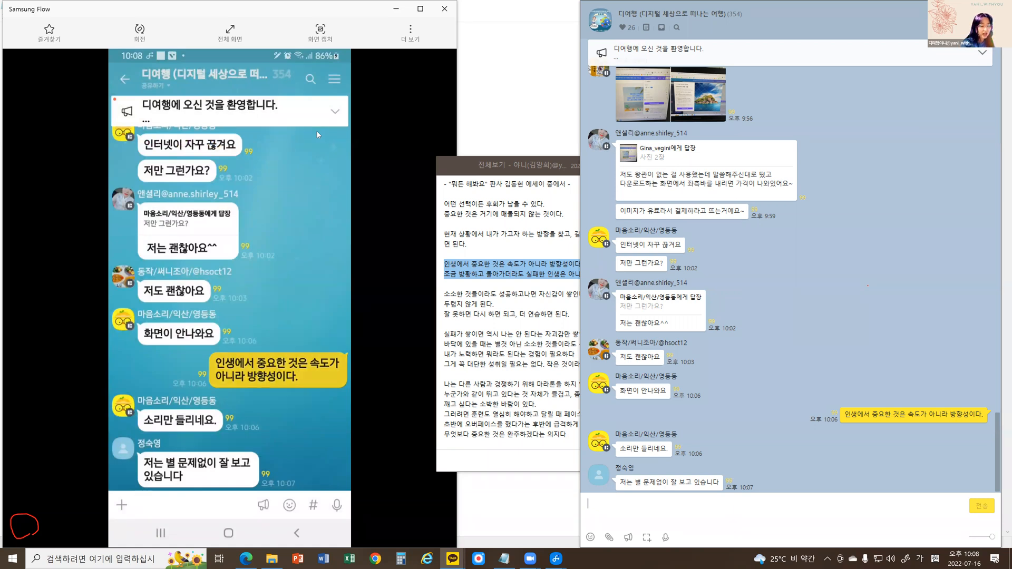
click(286, 365)
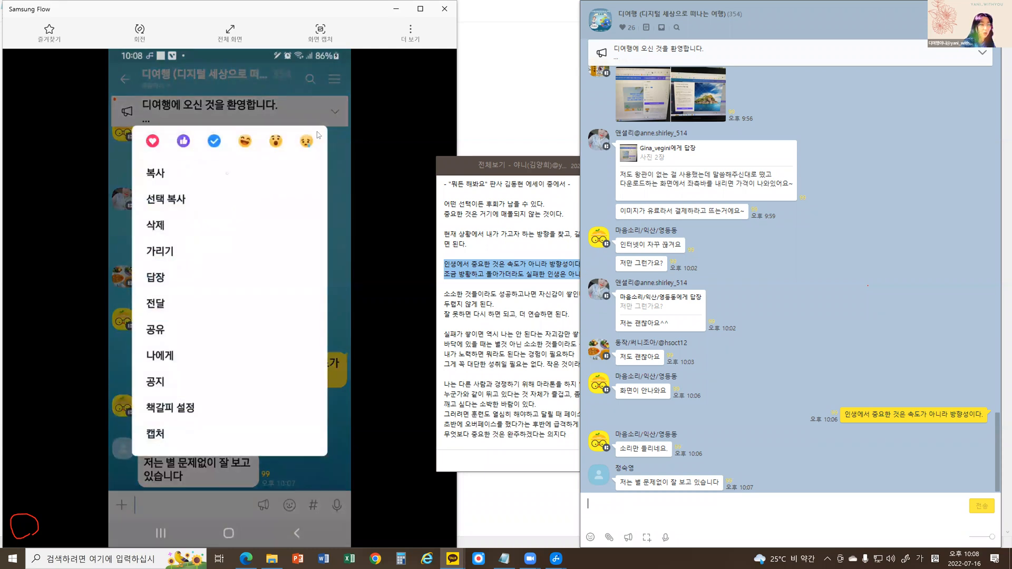
click(227, 173)
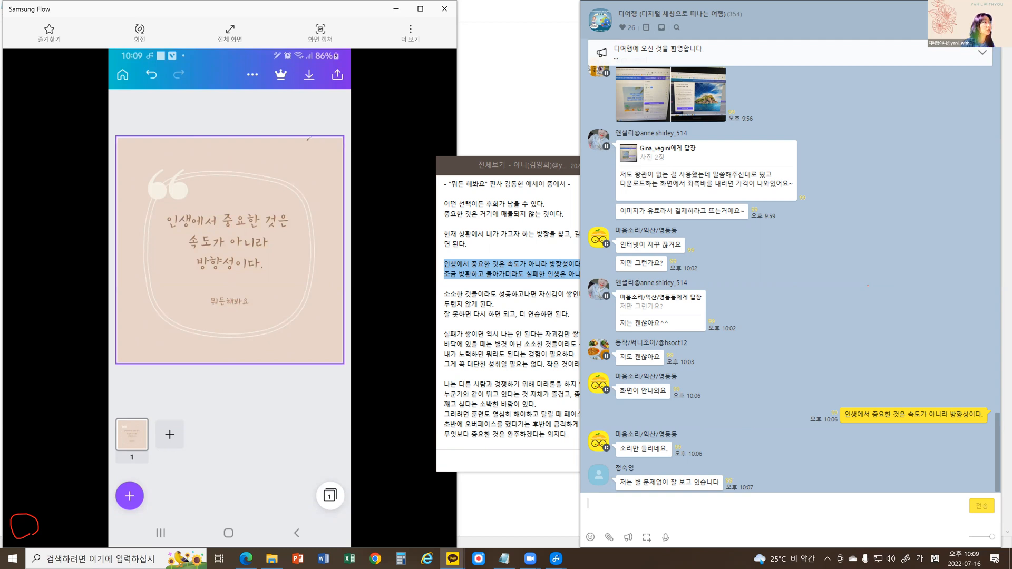
Circle the quote text on the beige design, clear the marks and select the quote's text box.
drag(297, 132, 316, 140)
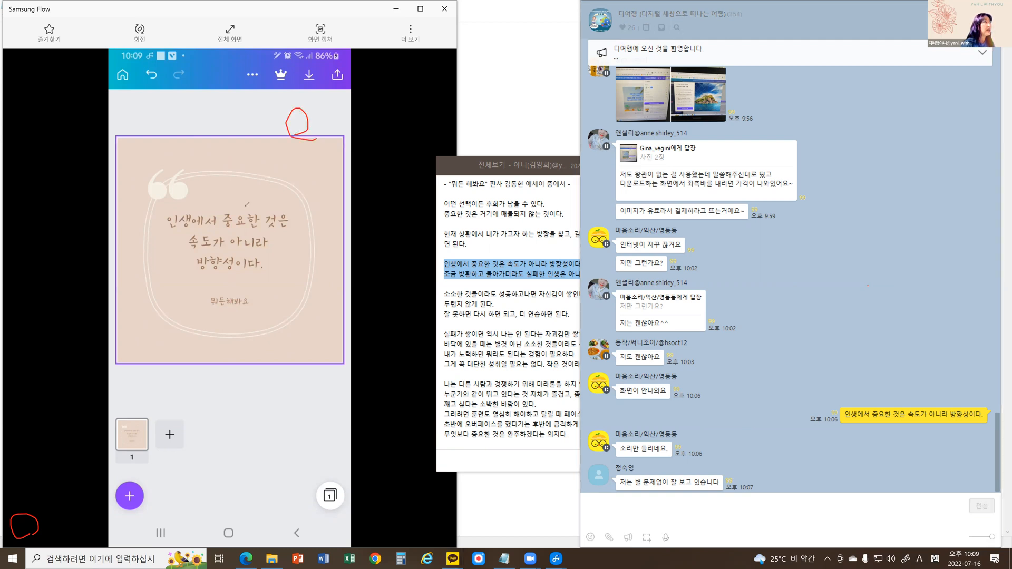
mouse_move(248, 210)
mouse_down()
mouse_move(222, 280)
mouse_move(251, 203)
mouse_up()
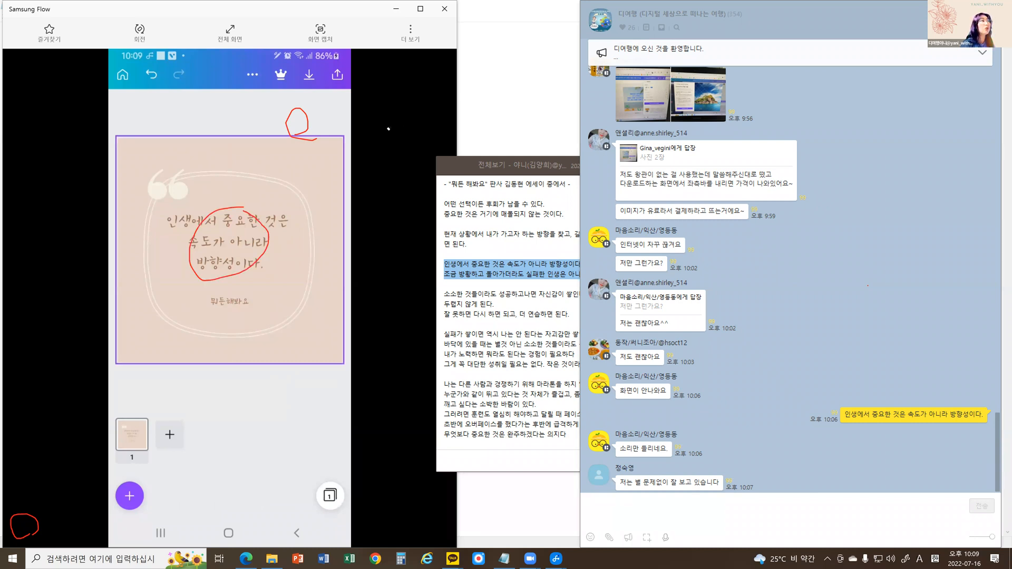
click(293, 145)
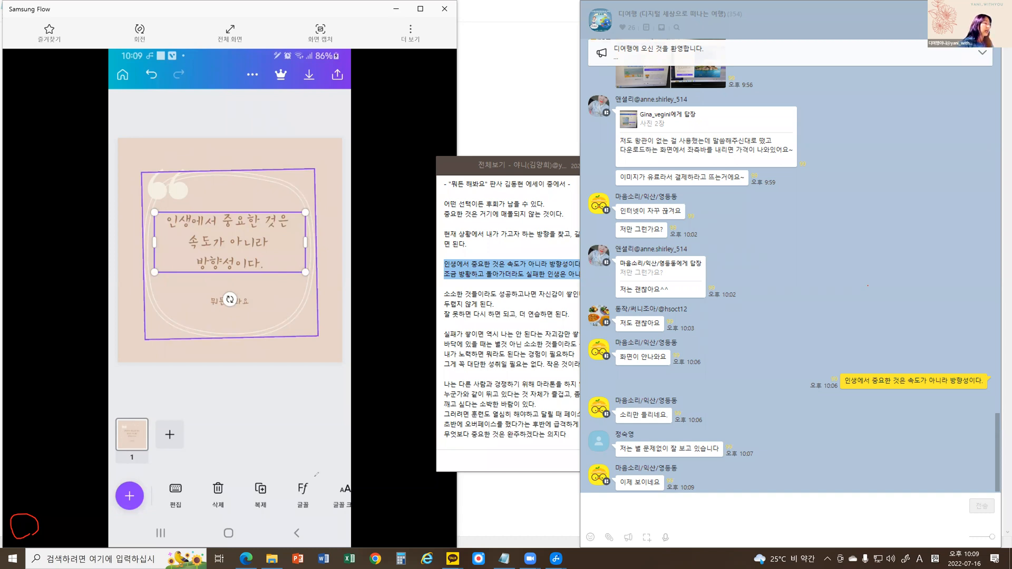
Circle the text editing options beneath the design and separately circle the purple add button.
drag(138, 465, 343, 476)
drag(319, 545, 327, 471)
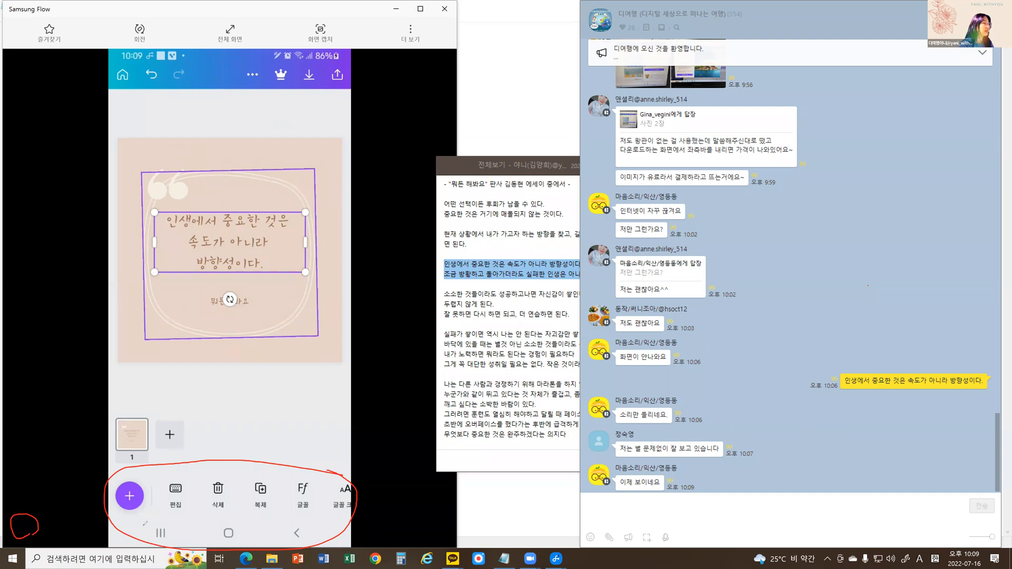
drag(132, 457, 132, 519)
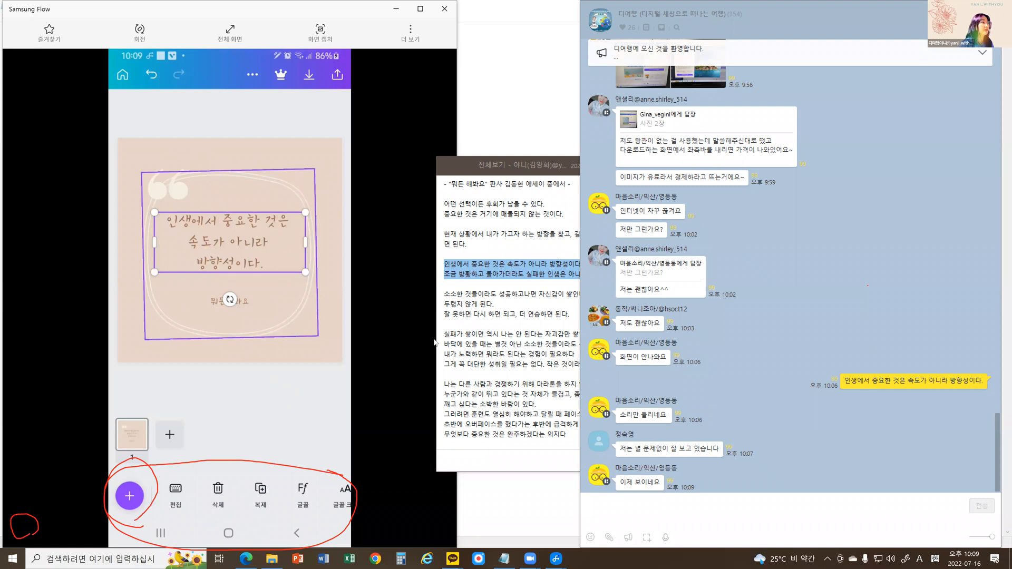
Circle the side menu of the 캔바_디여행 presentation on the PC, and link that mark to the add button in the mirrored phone view.
key(alt+Tab)
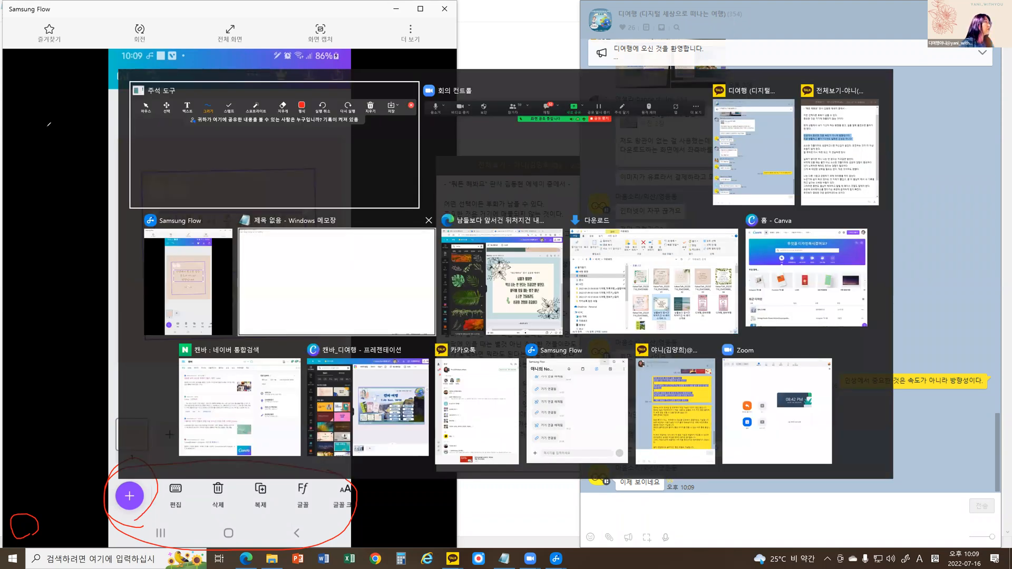
click(368, 408)
mouse_move(47, 126)
mouse_down()
mouse_move(12, 122)
mouse_move(39, 111)
mouse_move(8, 212)
mouse_move(21, 496)
mouse_move(42, 106)
mouse_up()
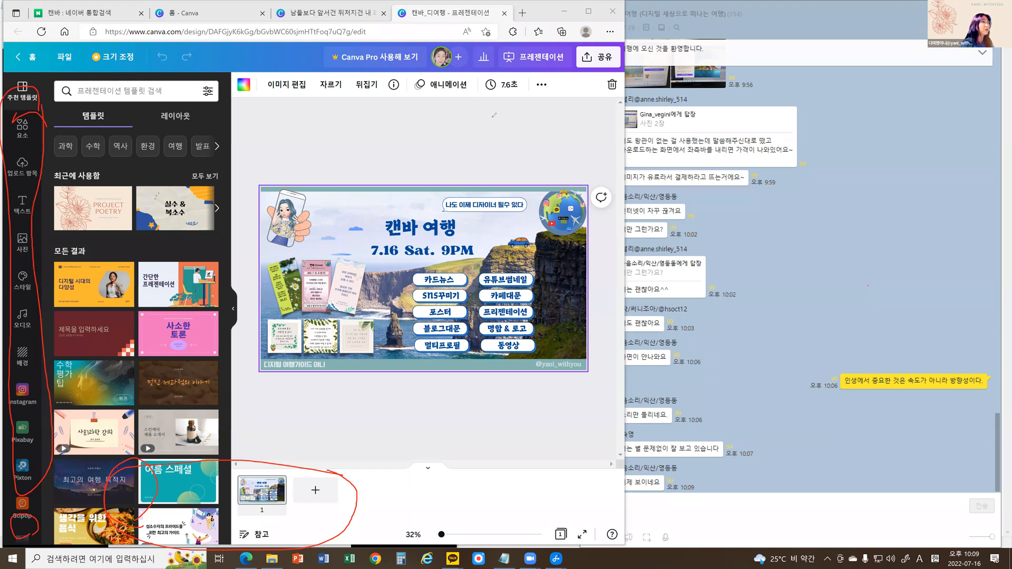
key(alt+Tab)
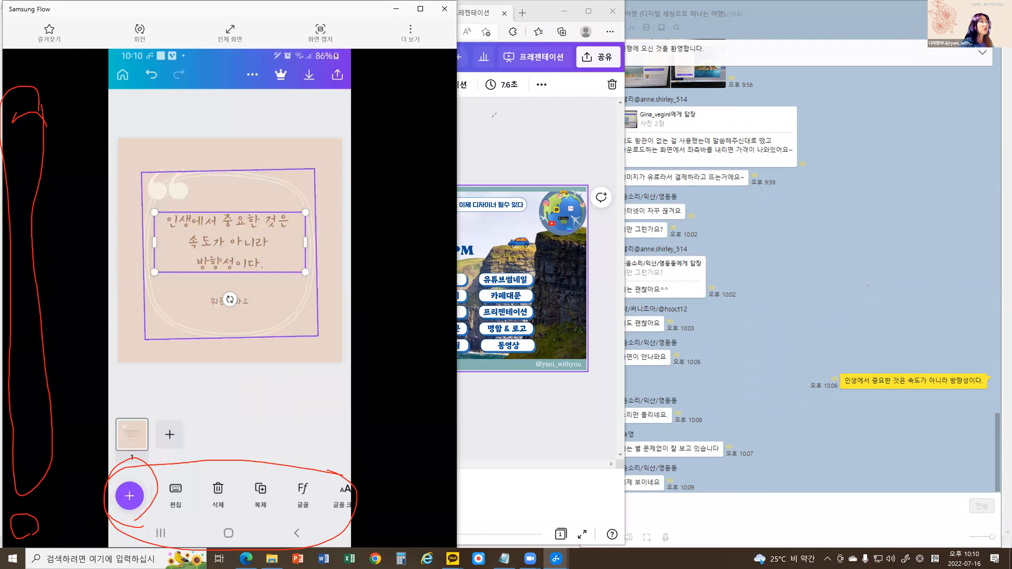
click(14, 507)
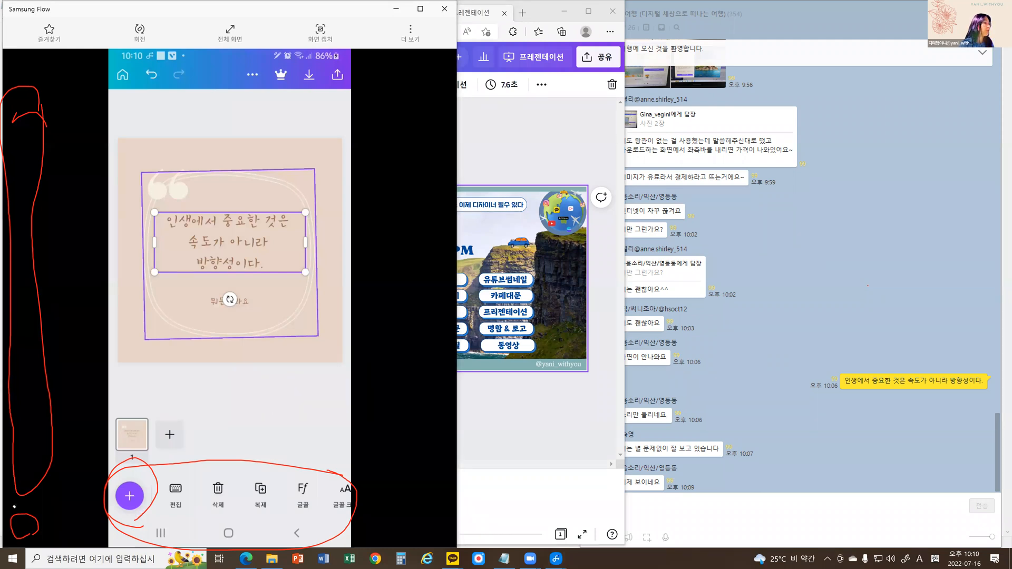
drag(118, 509, 19, 500)
drag(56, 173, 50, 168)
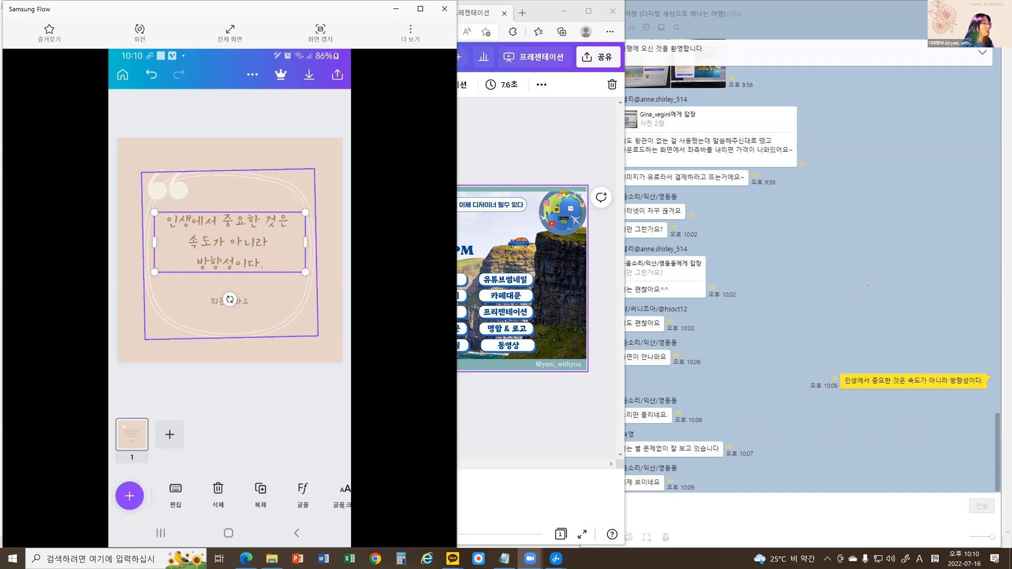
Mark the selected quote's editing options and their sideways scrolling, then open the add panel on the phone.
drag(172, 483, 353, 477)
drag(281, 518, 171, 487)
mouse_move(320, 496)
mouse_down()
mouse_move(242, 501)
mouse_move(256, 498)
mouse_up()
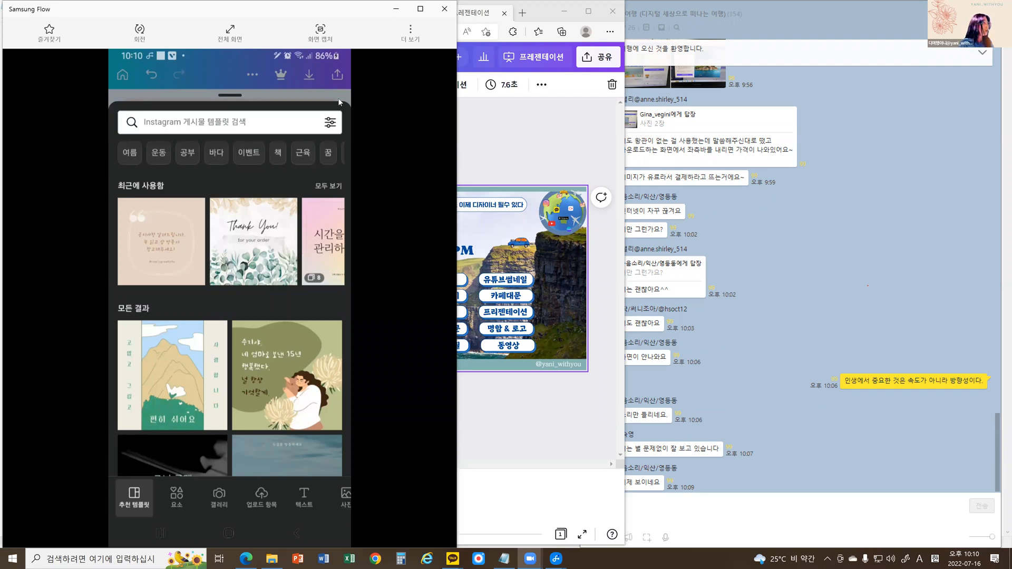
Mark the template search field and the 추천 템플릿, 요소, 갤러리, 업로드 항목 and 텍스트 categories, with an arrow rising from 갤러리.
drag(175, 128, 323, 127)
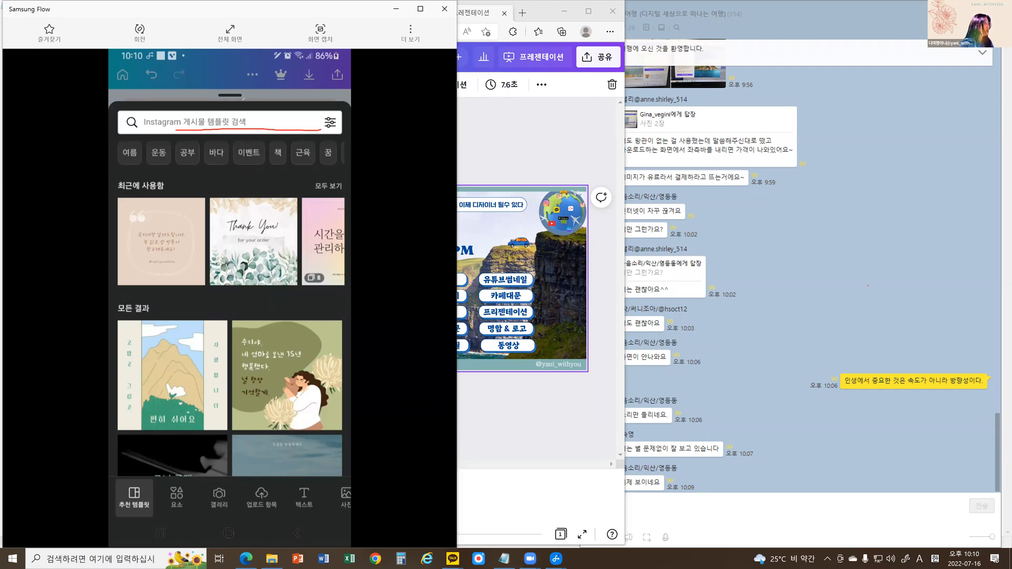
mouse_move(243, 98)
mouse_down()
mouse_move(248, 130)
mouse_move(247, 103)
mouse_up()
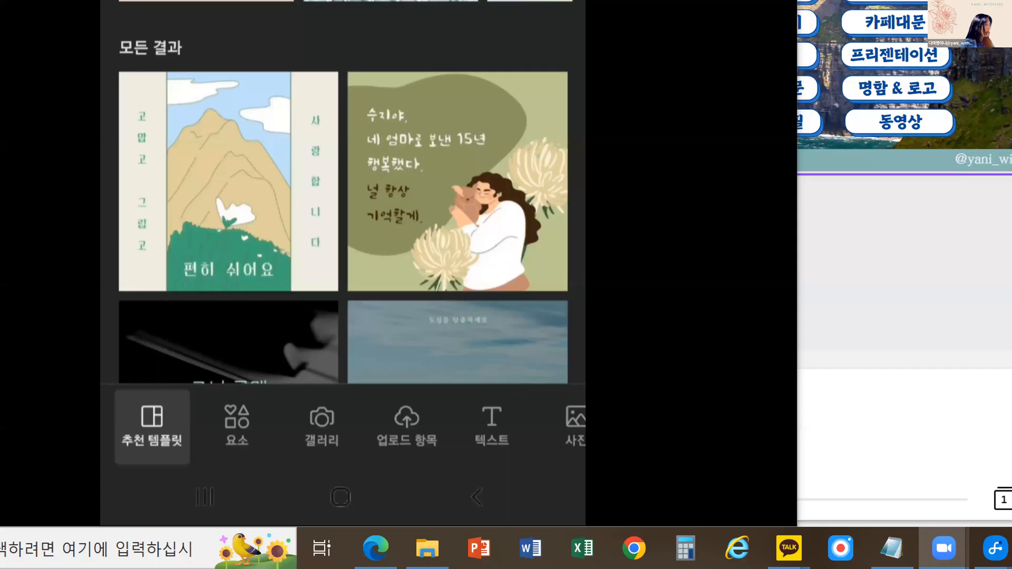
mouse_move(162, 467)
mouse_down()
mouse_move(123, 457)
mouse_move(111, 428)
mouse_move(142, 378)
mouse_move(186, 393)
mouse_move(182, 464)
mouse_move(162, 481)
mouse_up()
mouse_move(231, 464)
mouse_down()
mouse_move(267, 445)
mouse_move(244, 479)
mouse_up()
mouse_move(330, 464)
mouse_down()
mouse_move(342, 405)
mouse_move(352, 435)
mouse_move(332, 469)
mouse_move(322, 457)
mouse_move(319, 492)
mouse_move(306, 470)
mouse_move(454, 455)
mouse_up()
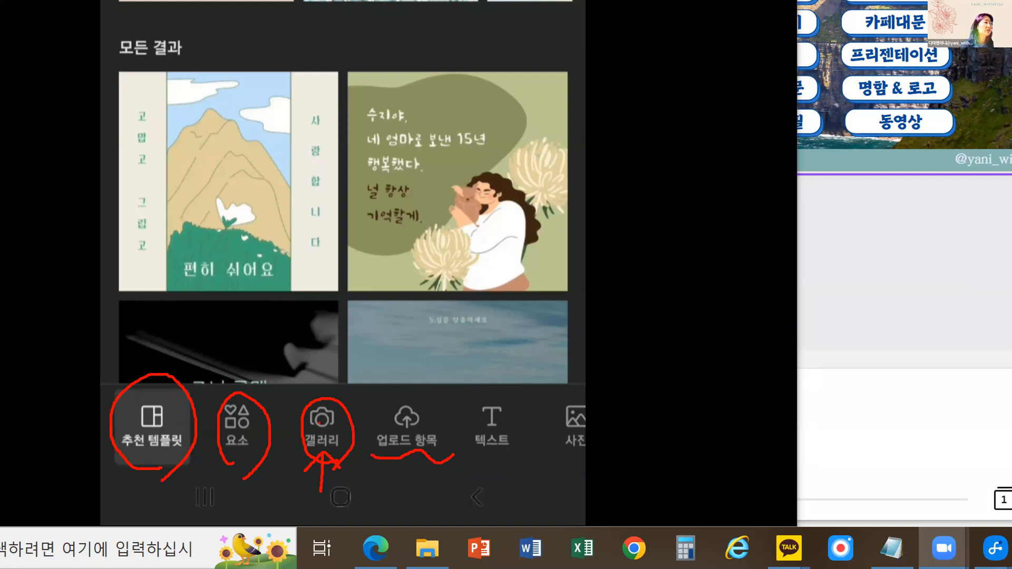
mouse_move(321, 414)
mouse_down()
mouse_move(321, 380)
mouse_move(357, 267)
mouse_up()
mouse_move(324, 272)
mouse_down()
mouse_move(379, 252)
mouse_move(381, 305)
mouse_up()
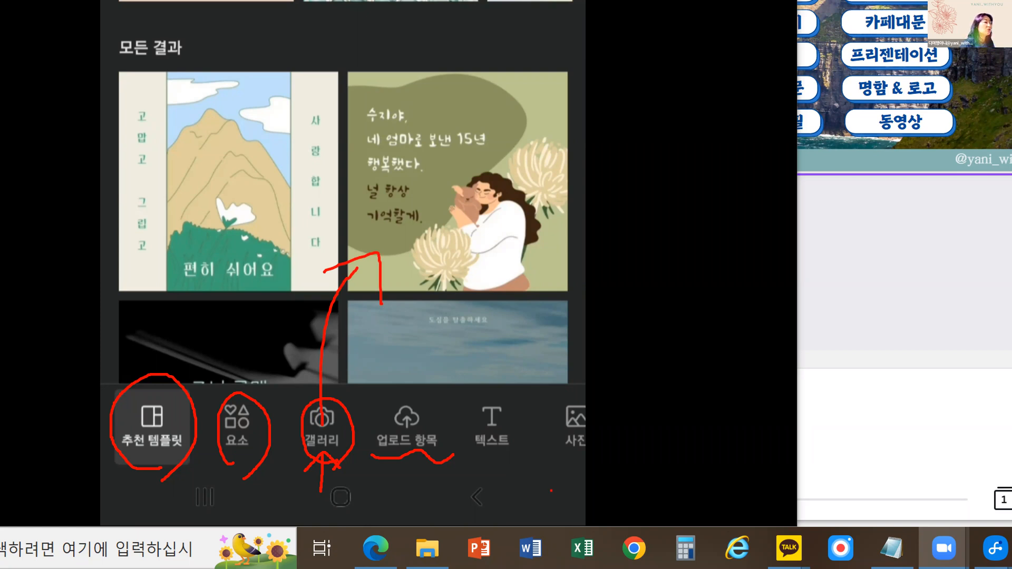
drag(467, 465, 603, 468)
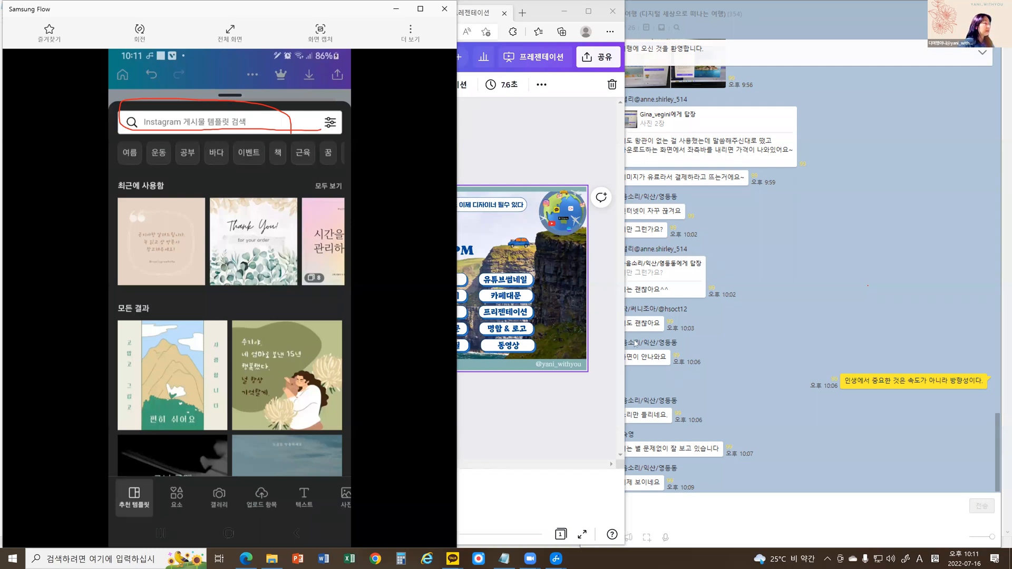
Find elements under the suggested keyword 별 and add the hanging gold stars to the design's upper-right corner.
click(175, 499)
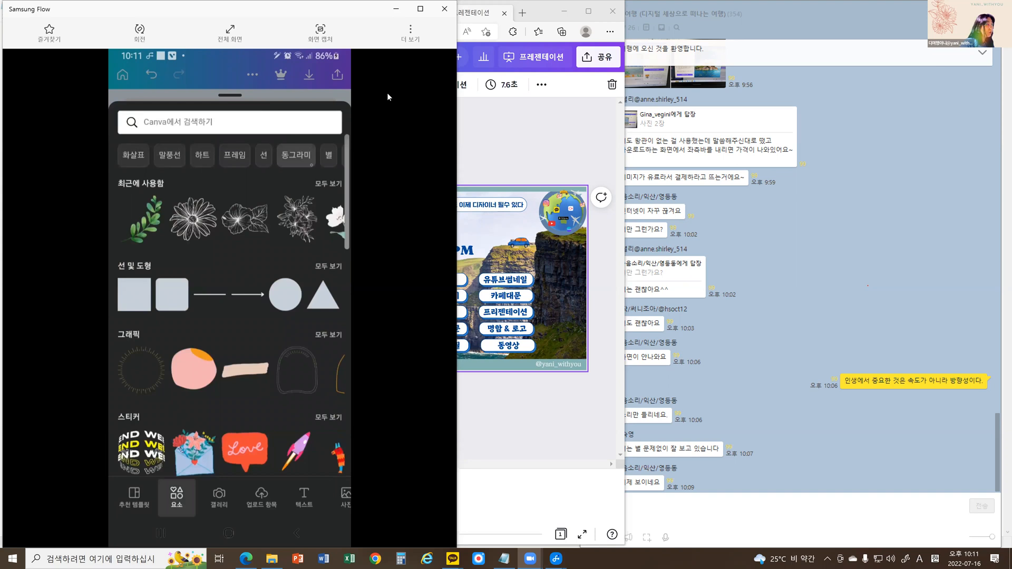
click(328, 156)
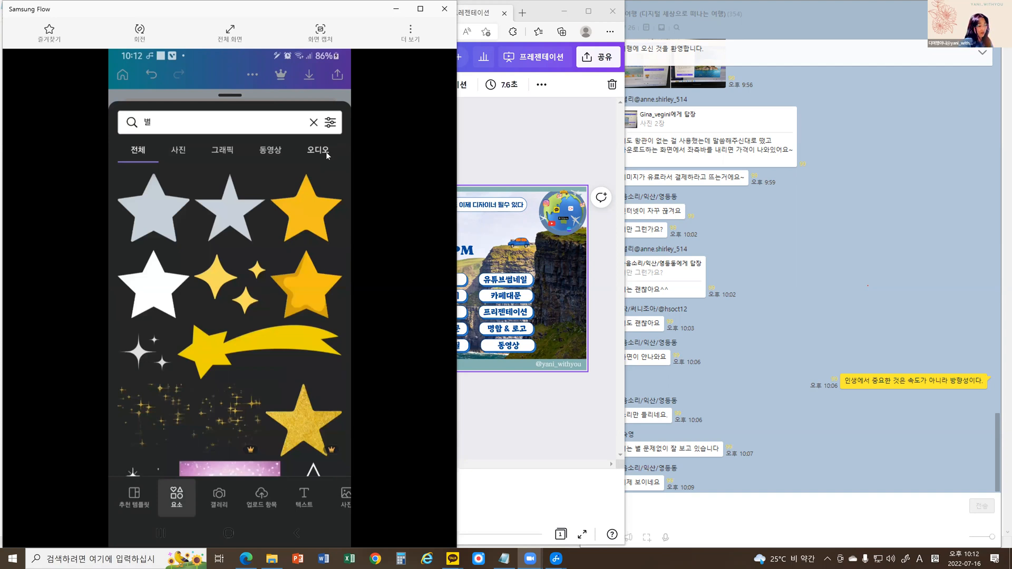
scroll(326, 153, down, 2)
scroll(328, 155, down, 3)
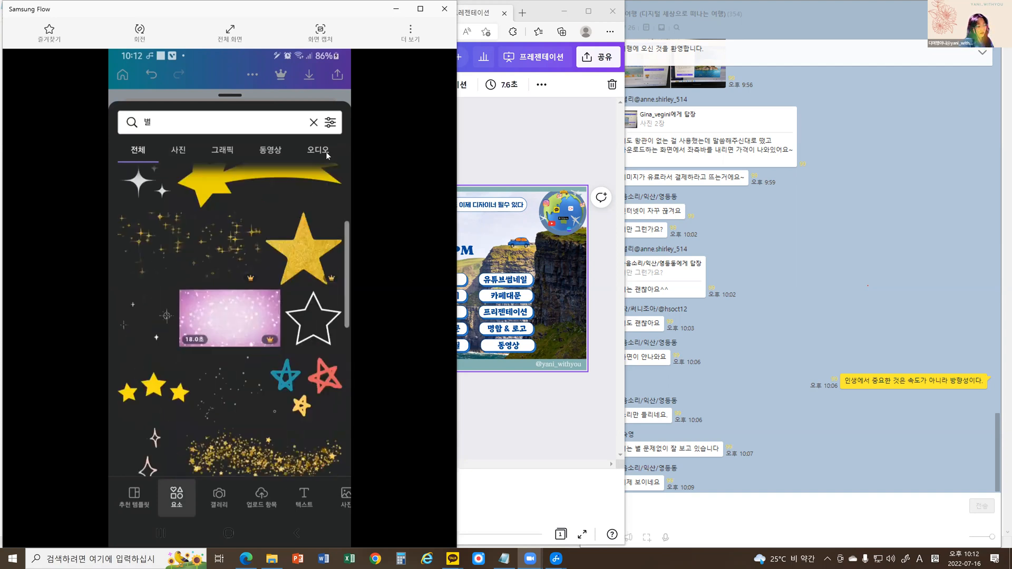
scroll(327, 155, down, 6)
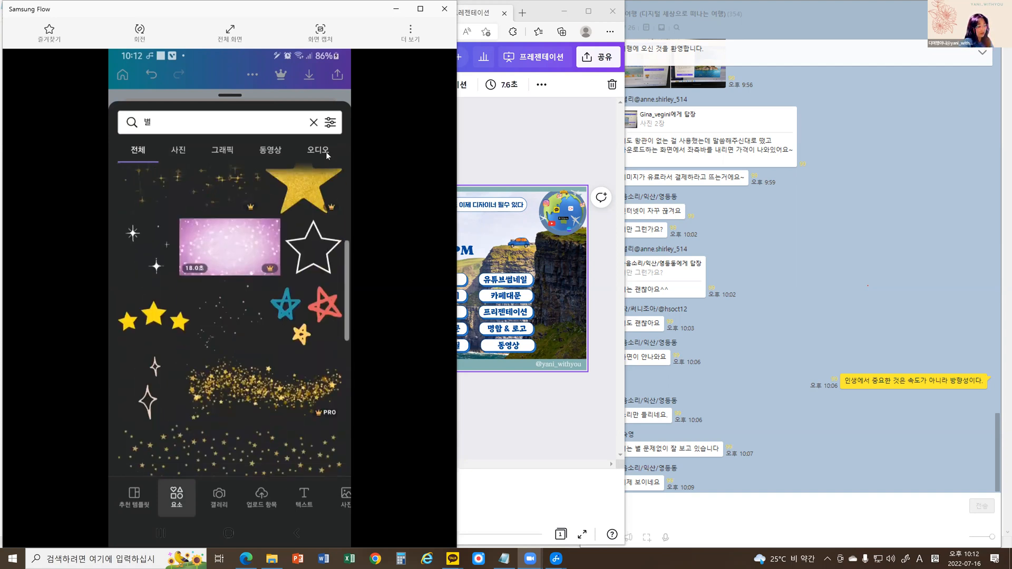
scroll(326, 152, down, 4)
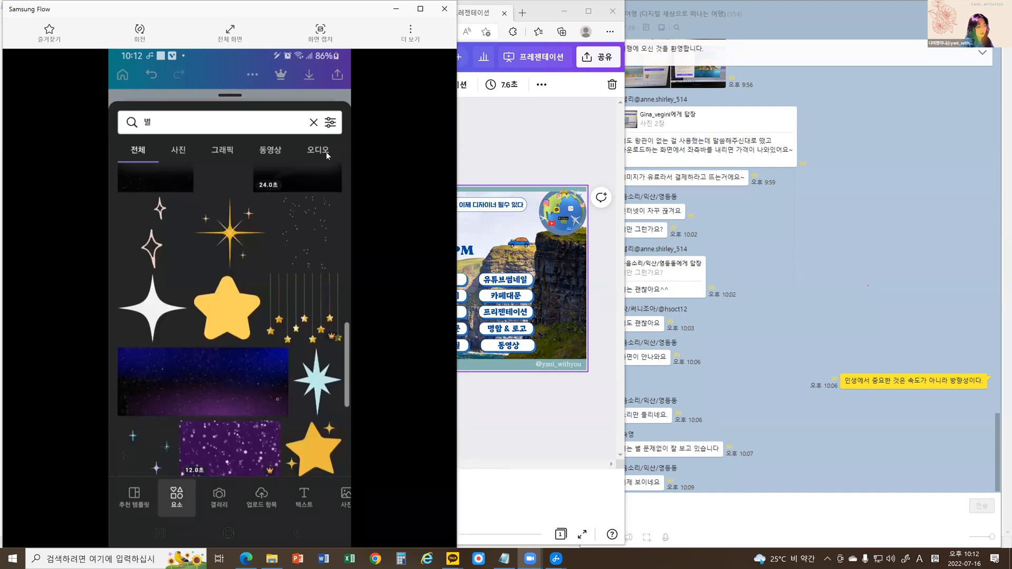
scroll(326, 152, down, 1)
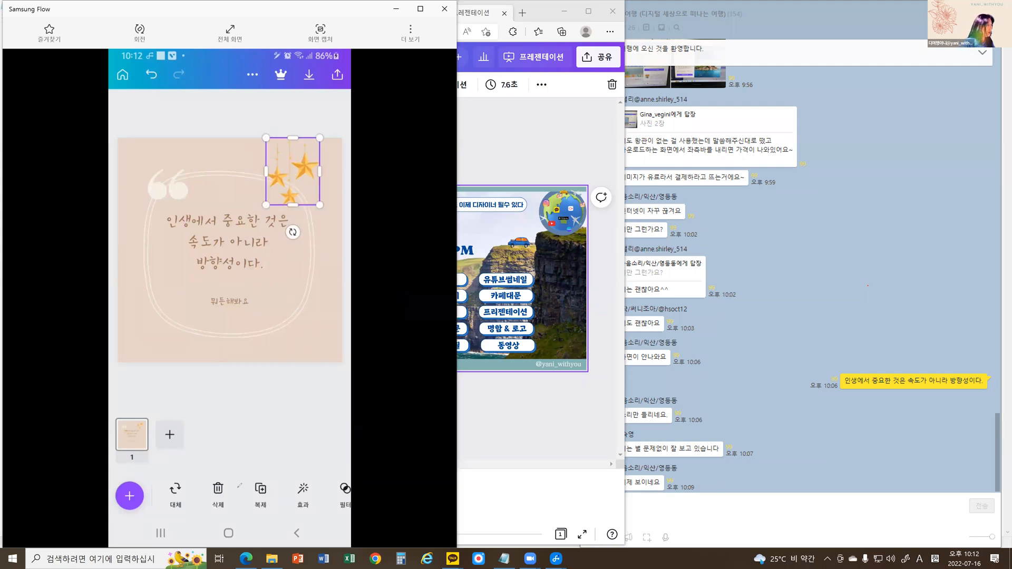
Circle the 삭제 option for the selected hanging stars and remove them from the design.
drag(195, 475, 228, 510)
drag(194, 476, 226, 523)
click(218, 496)
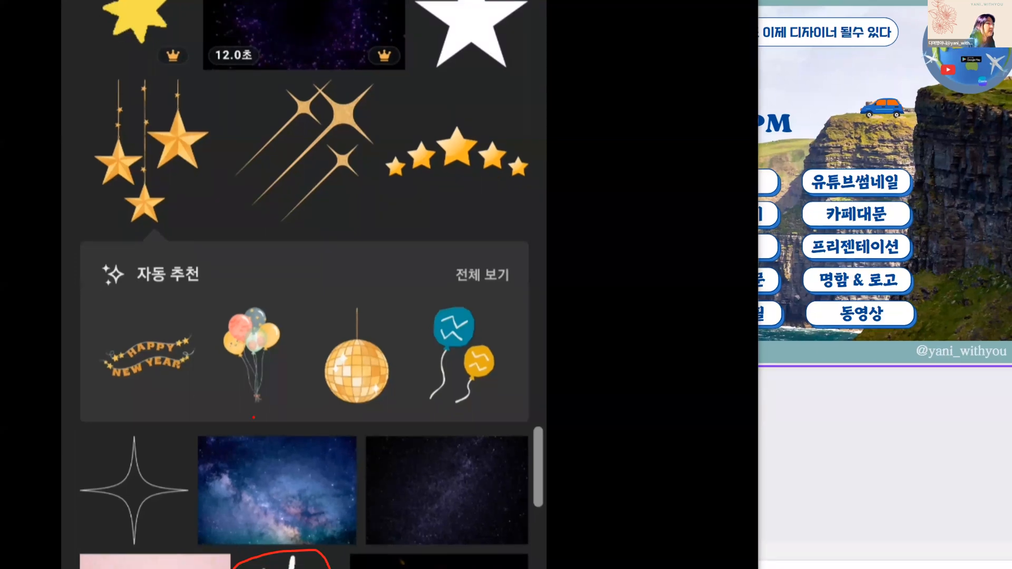
Circle the balloon bunch and the mirror ball among the 자동 추천 elements and add the balloons beside the quote.
mouse_move(270, 417)
mouse_down()
mouse_move(221, 398)
mouse_move(212, 340)
mouse_move(324, 378)
mouse_move(285, 427)
mouse_up()
drag(401, 412, 392, 415)
mouse_move(329, 326)
mouse_down()
mouse_move(400, 294)
mouse_move(407, 384)
mouse_move(395, 404)
mouse_up()
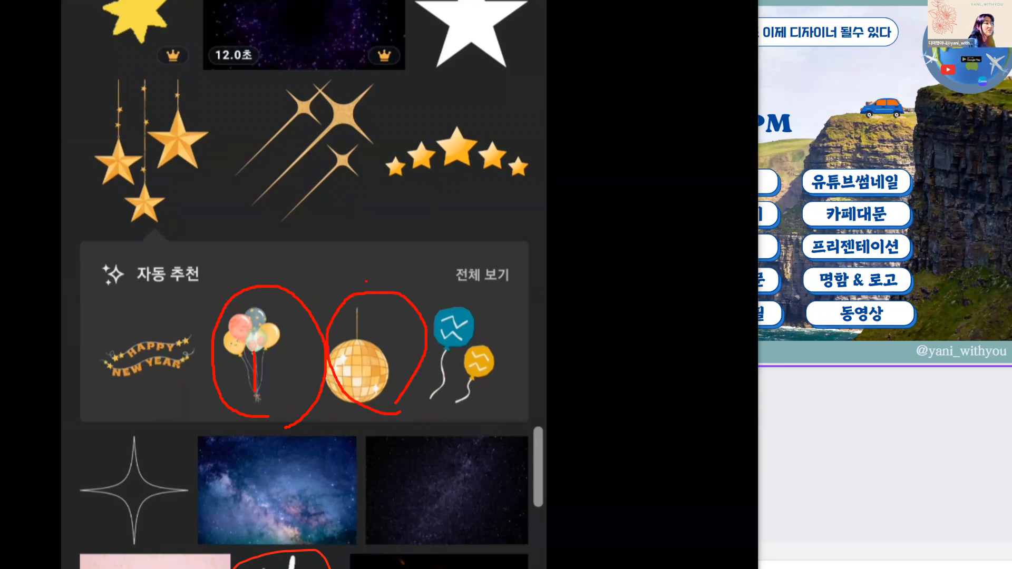
drag(359, 288, 360, 338)
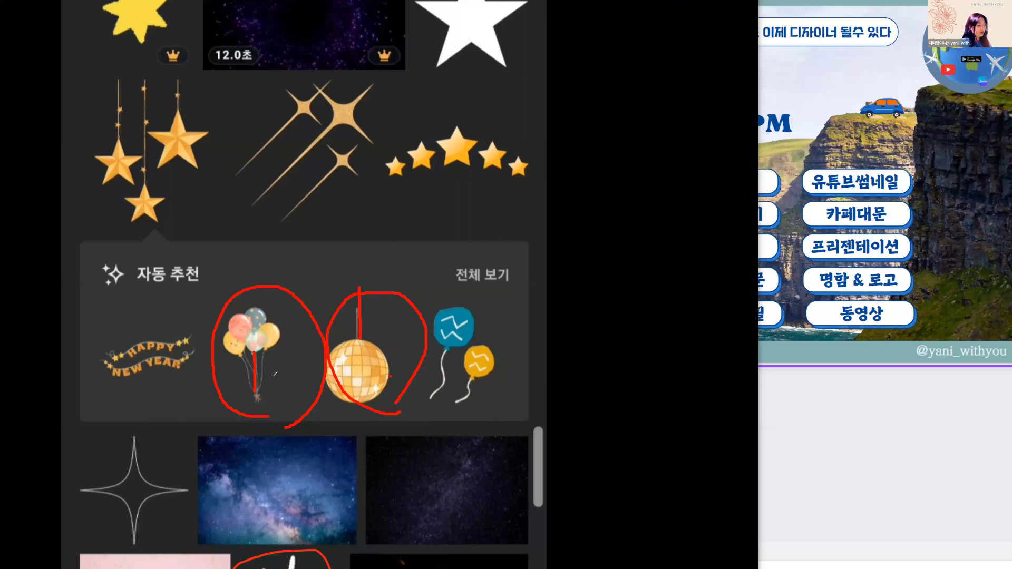
key(Escape)
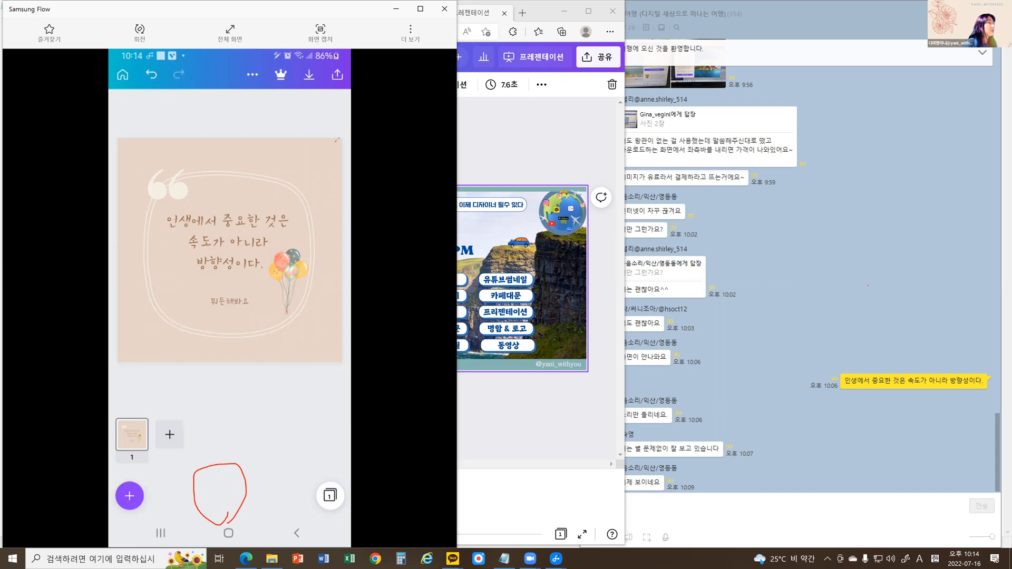
Mark the design's upper edge with a line, undo the mark and add a brown rounded frame around the design.
drag(238, 142, 117, 142)
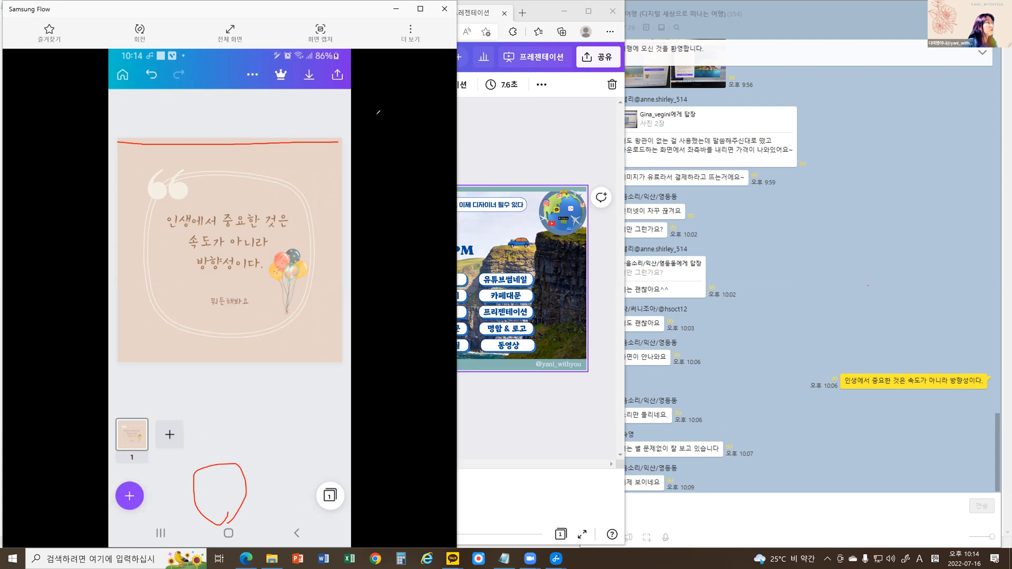
key(ctrl+z)
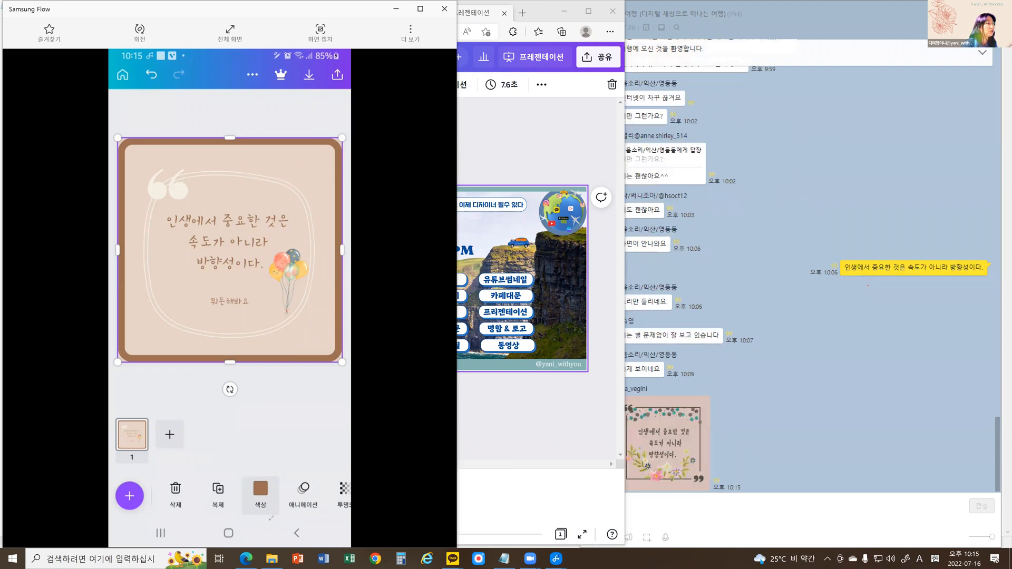
Circle the frame's 색상 option, open its colour choices and outline the 사진 색상 swatches taken from the balloons.
mouse_move(287, 469)
mouse_down()
mouse_move(293, 478)
mouse_move(257, 526)
mouse_up()
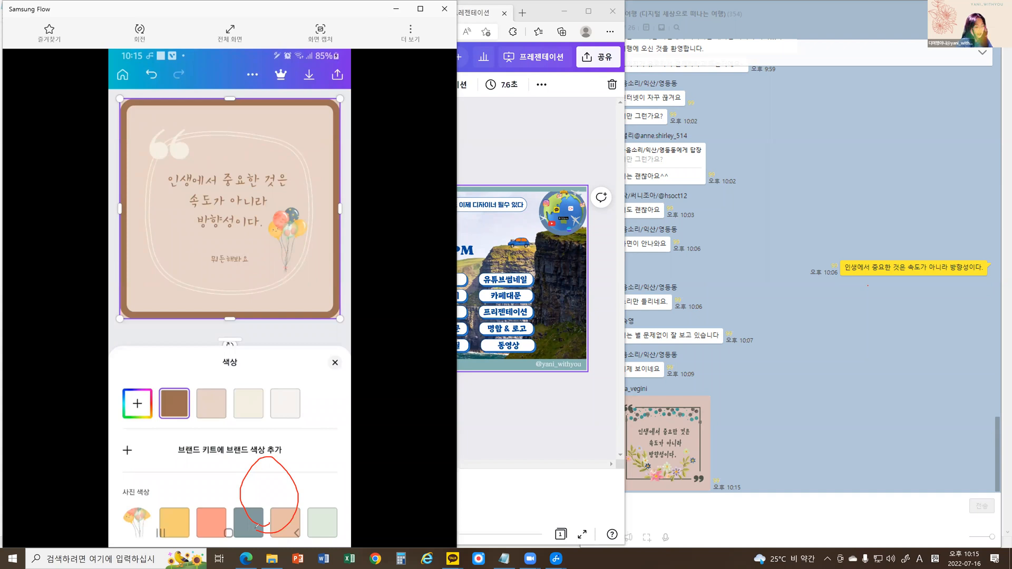
scroll(257, 526, down, 2)
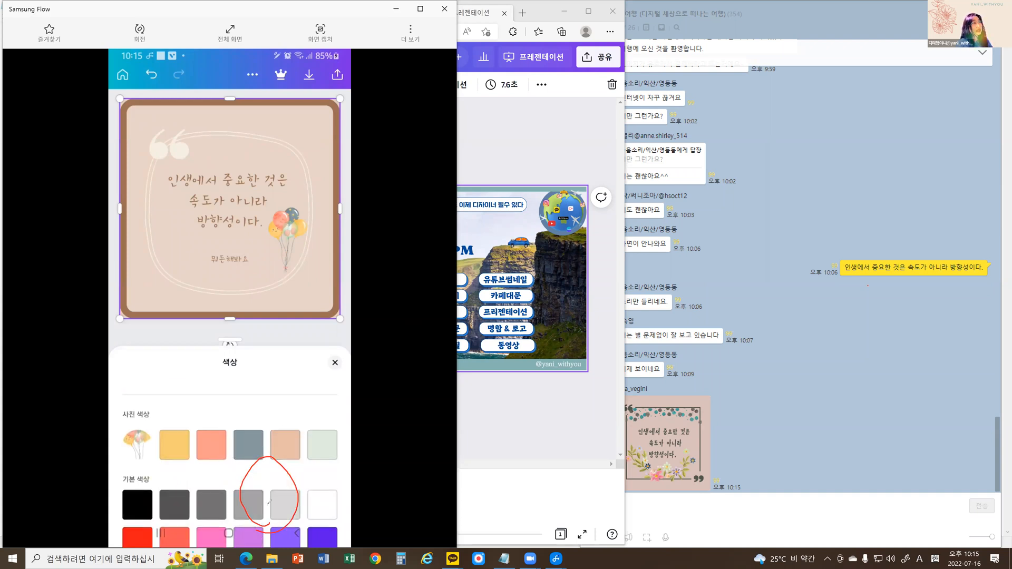
drag(189, 476, 328, 473)
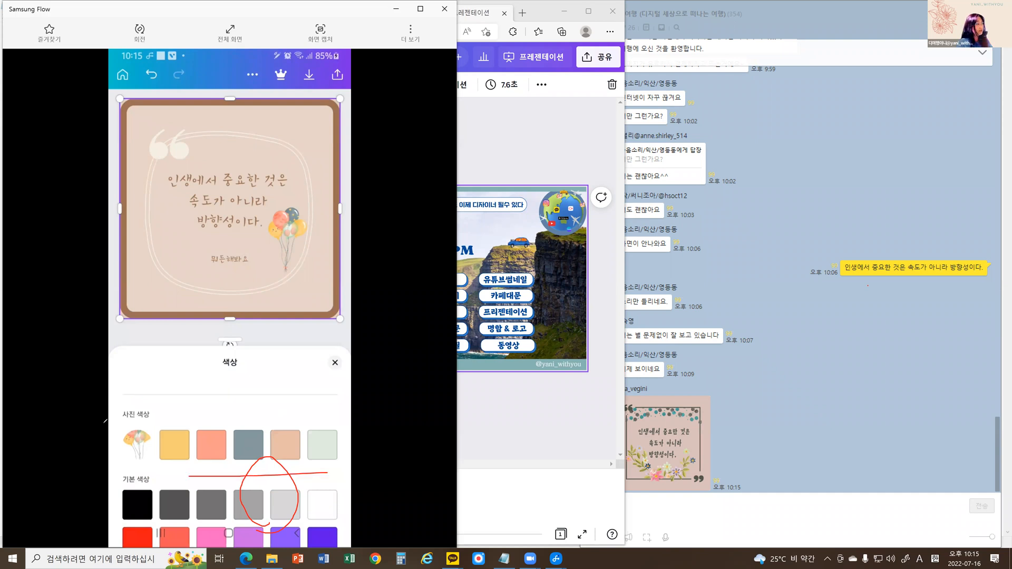
drag(102, 424, 189, 476)
drag(105, 419, 315, 474)
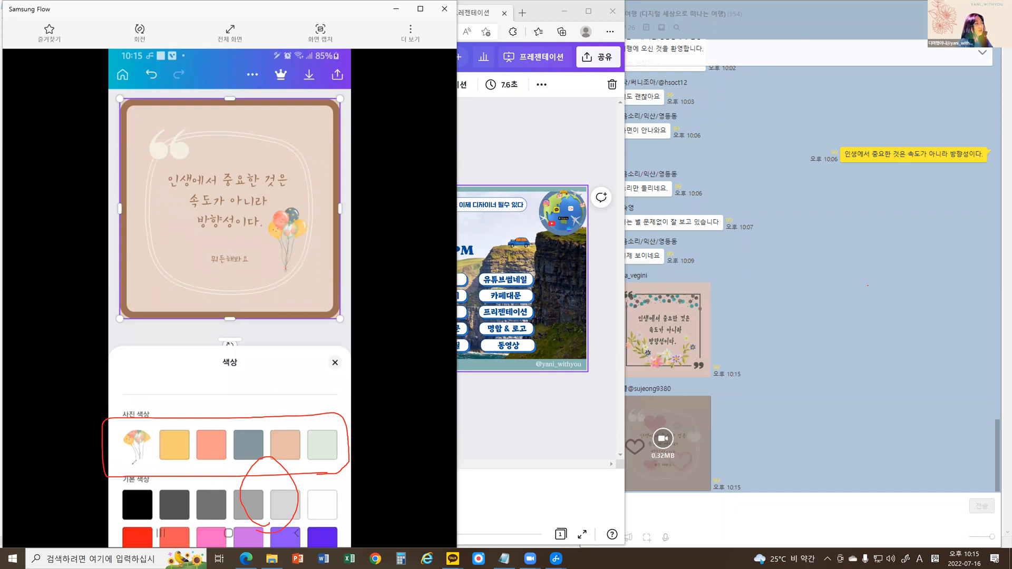
Underline the balloon-derived 사진 색상 swatches for the frame and clear all drawn marks.
drag(132, 462, 343, 466)
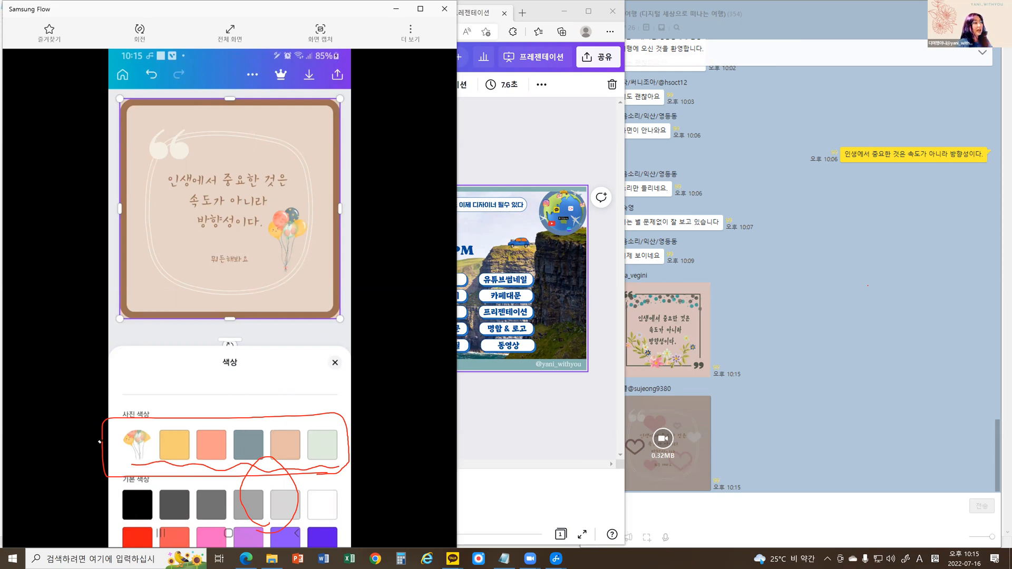
key(e)
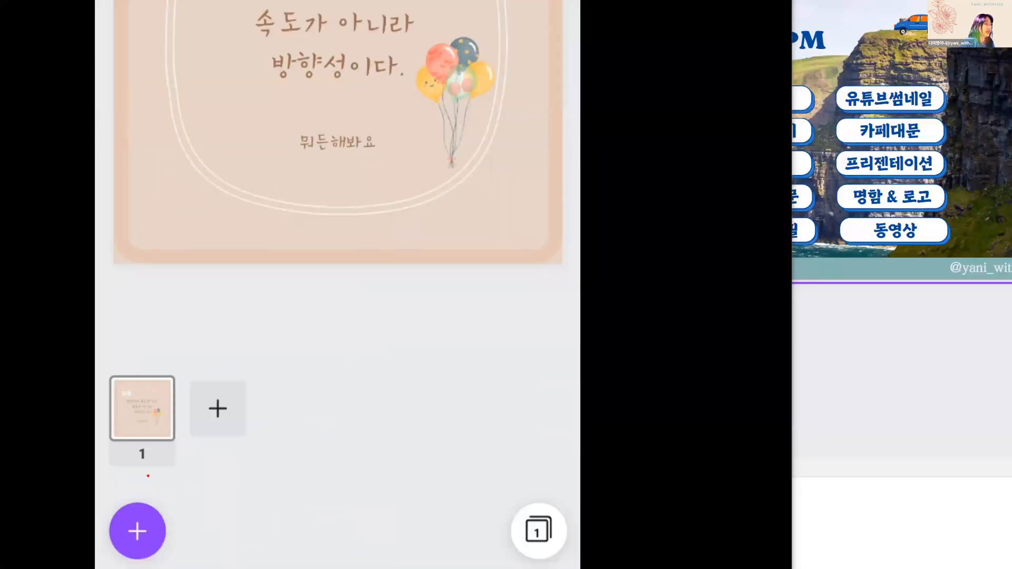
Circle page number 1 and the add-page control, and mark the 복제 option of the selected page.
mouse_move(148, 476)
mouse_down()
mouse_move(128, 460)
mouse_move(130, 447)
mouse_move(154, 469)
mouse_move(149, 479)
mouse_up()
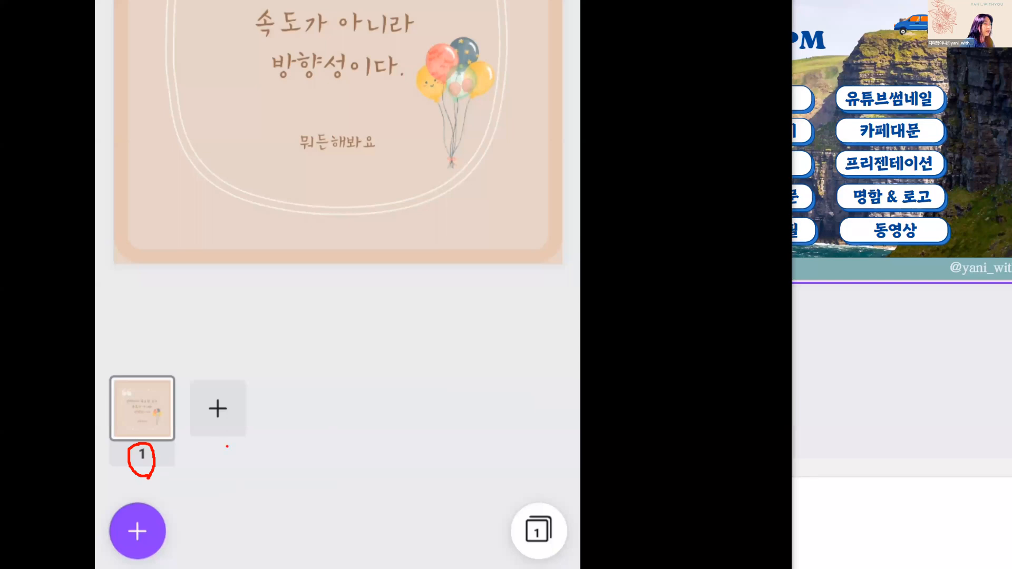
mouse_move(226, 422)
mouse_down()
mouse_move(206, 408)
mouse_move(216, 395)
mouse_move(227, 419)
mouse_up()
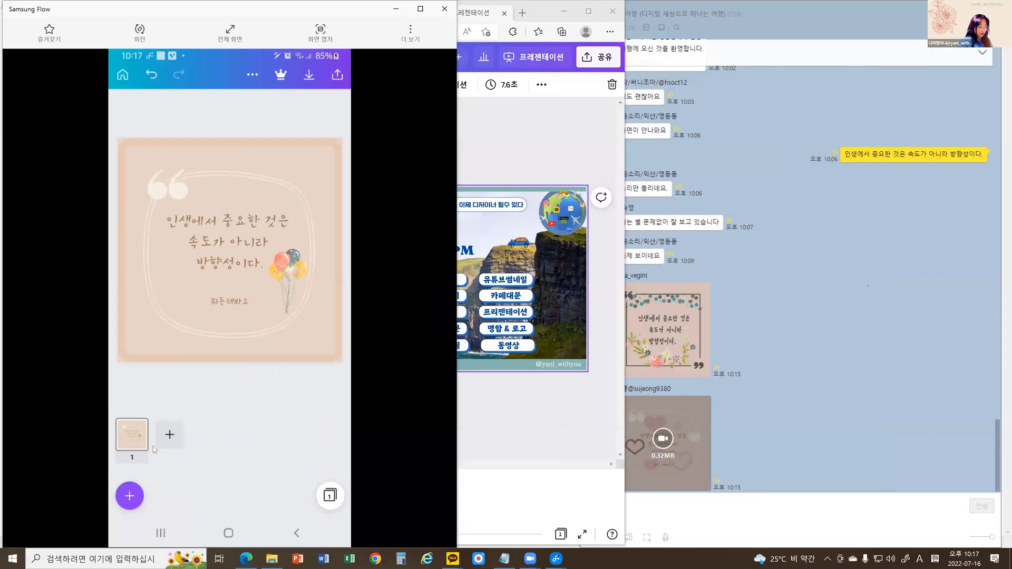
click(153, 447)
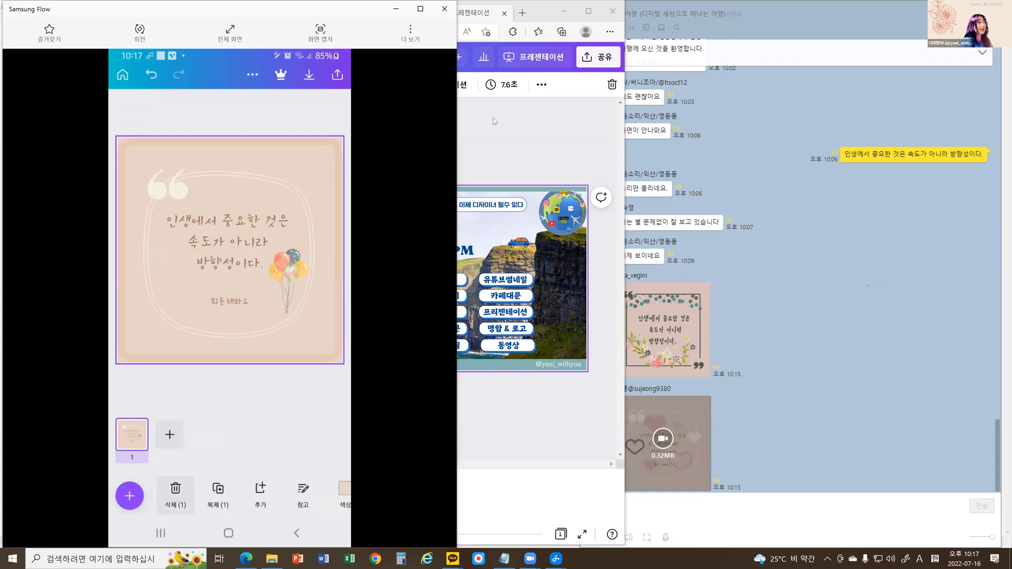
drag(233, 484, 223, 512)
click(220, 509)
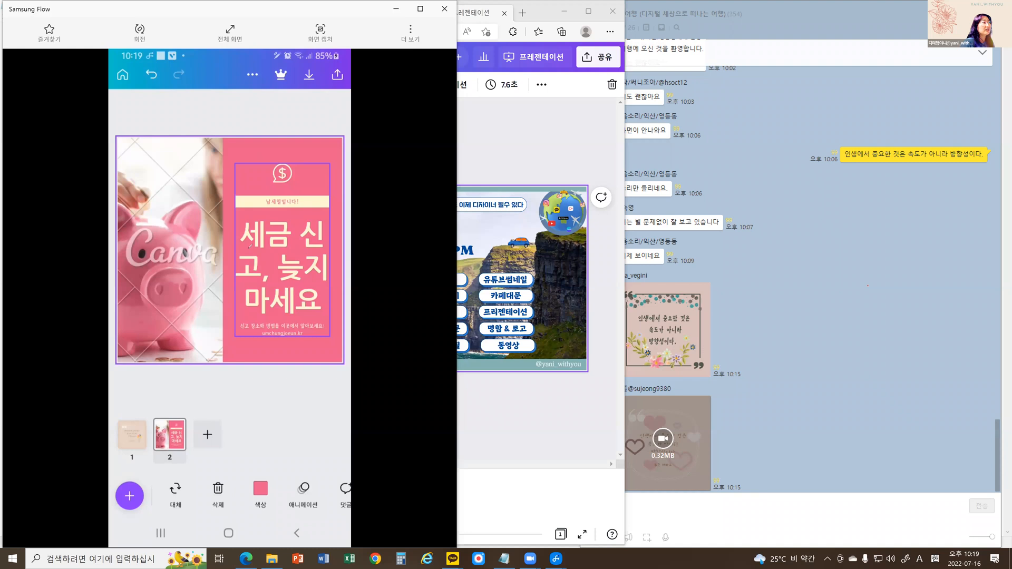
Circle the Canva watermark on page 2's piggy-bank photo, remove the image from its grid and browse the gallery's 이미지 for a replacement.
mouse_move(217, 217)
mouse_down()
mouse_move(177, 275)
mouse_move(216, 217)
mouse_up()
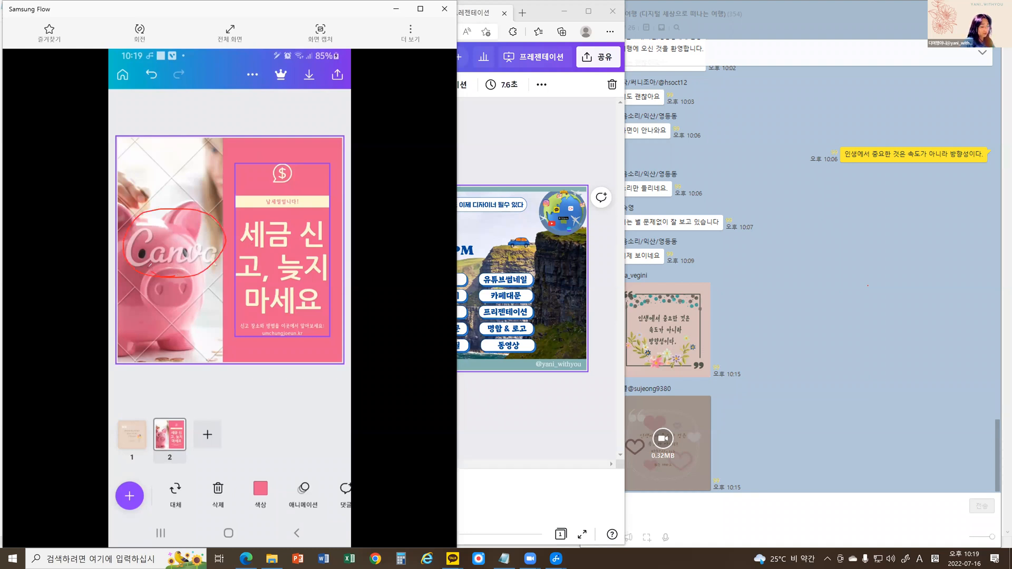
click(150, 265)
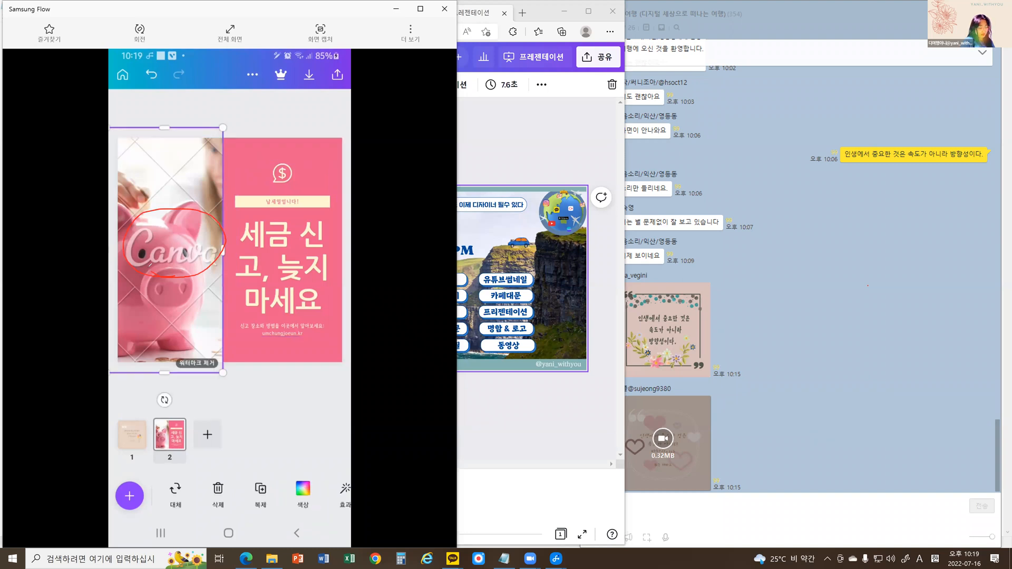
click(218, 493)
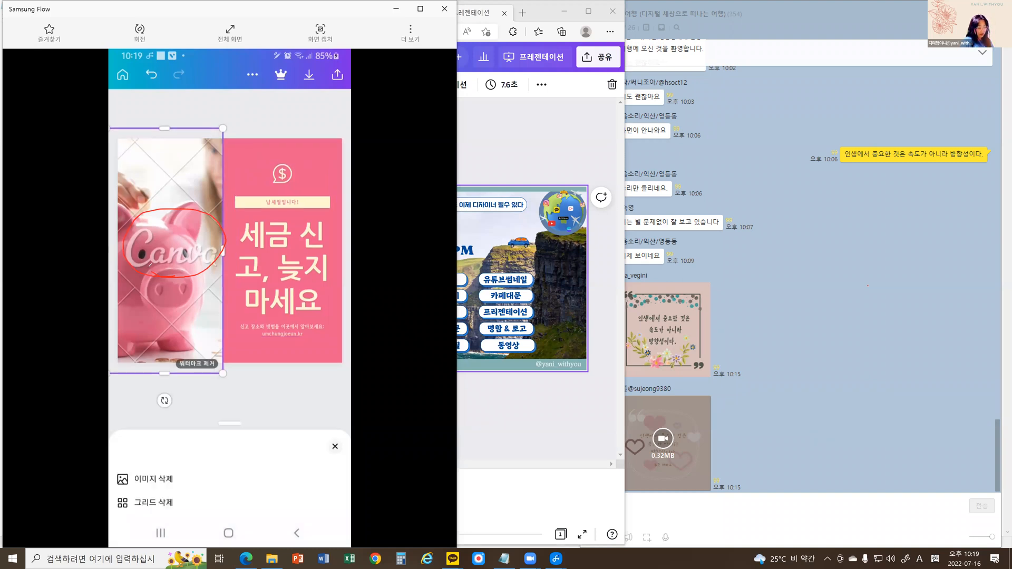
click(204, 481)
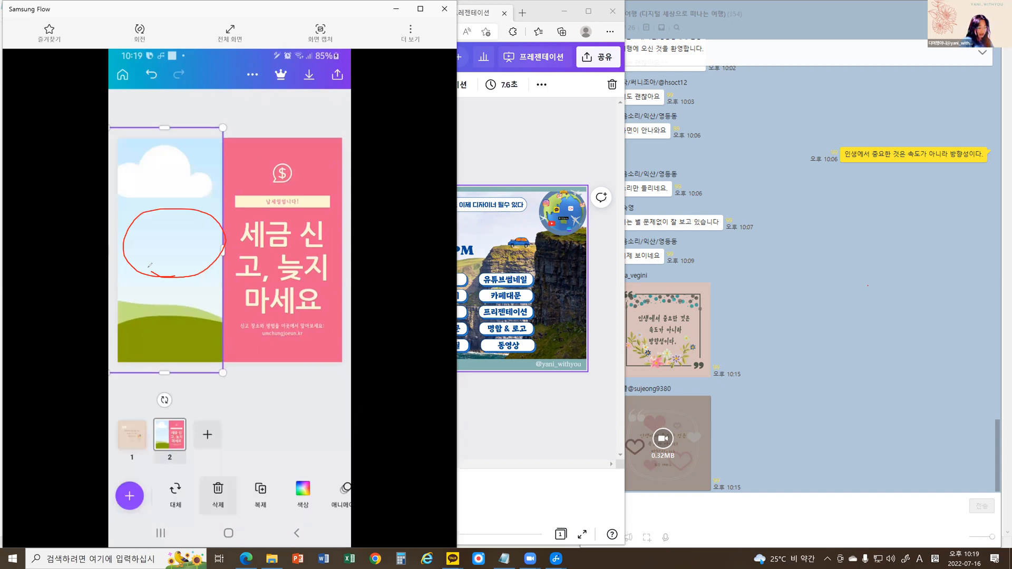
click(175, 496)
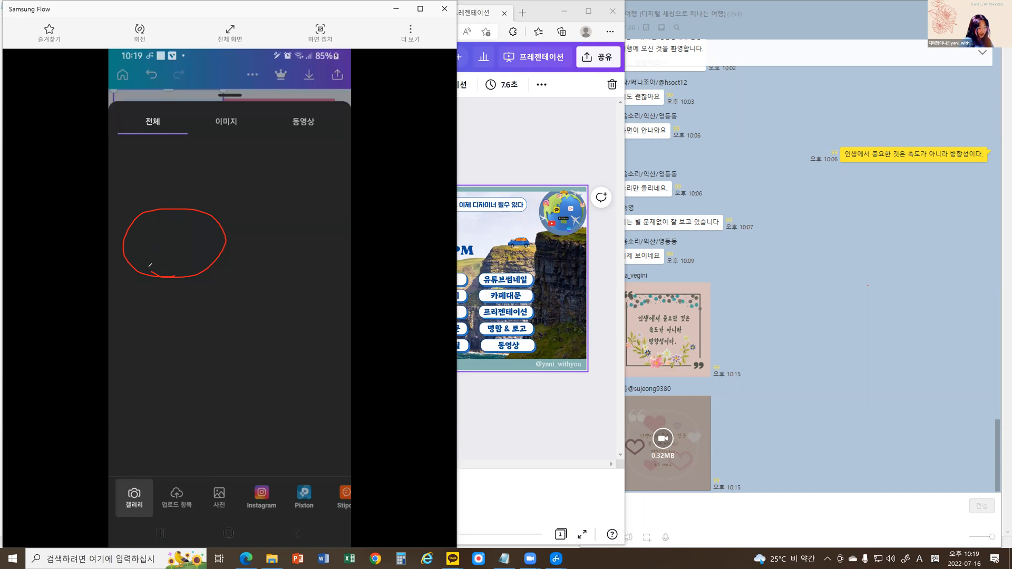
click(226, 122)
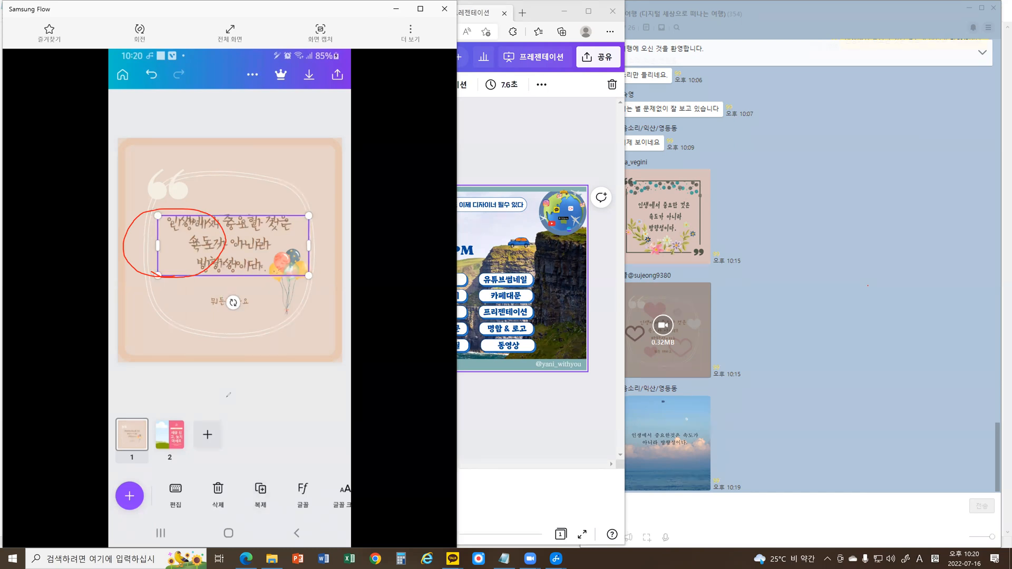
Deselect the quote text on page 1, circle the add-page control beside the thumbnails and clear the drawn marks.
click(228, 395)
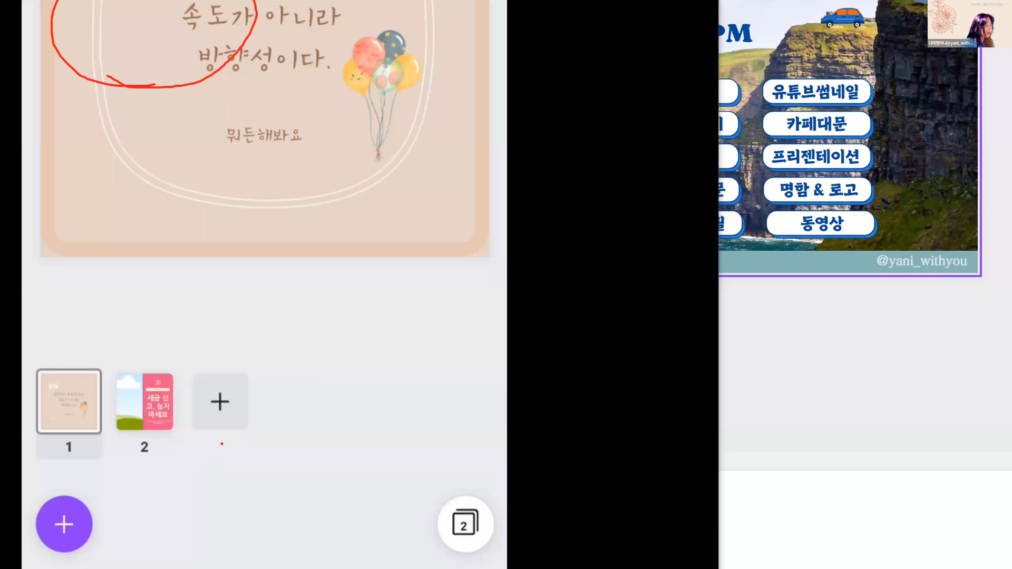
drag(207, 457, 224, 390)
mouse_move(245, 342)
mouse_down()
mouse_move(277, 407)
mouse_move(252, 433)
mouse_move(205, 449)
mouse_up()
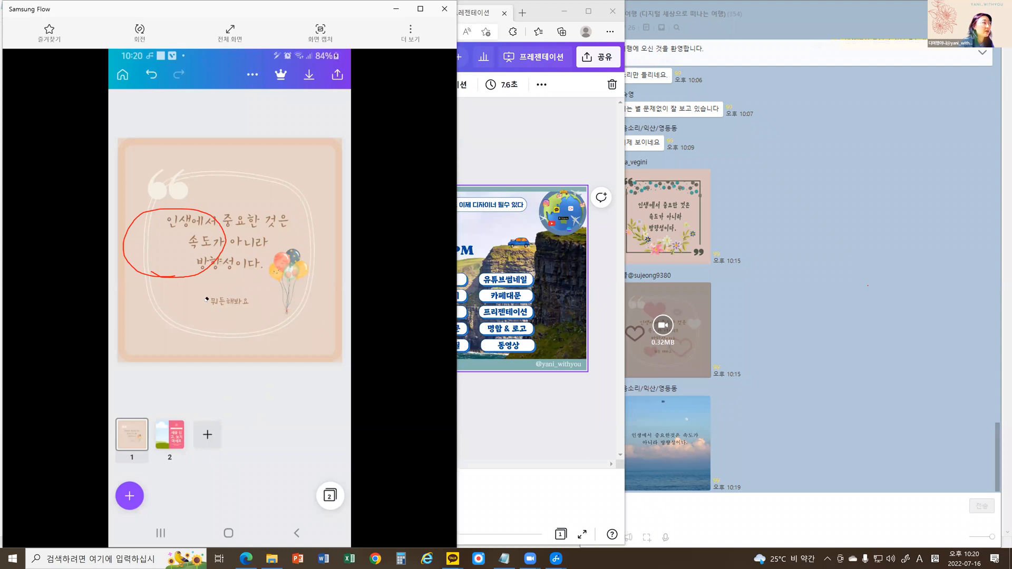
key(ctrl+z)
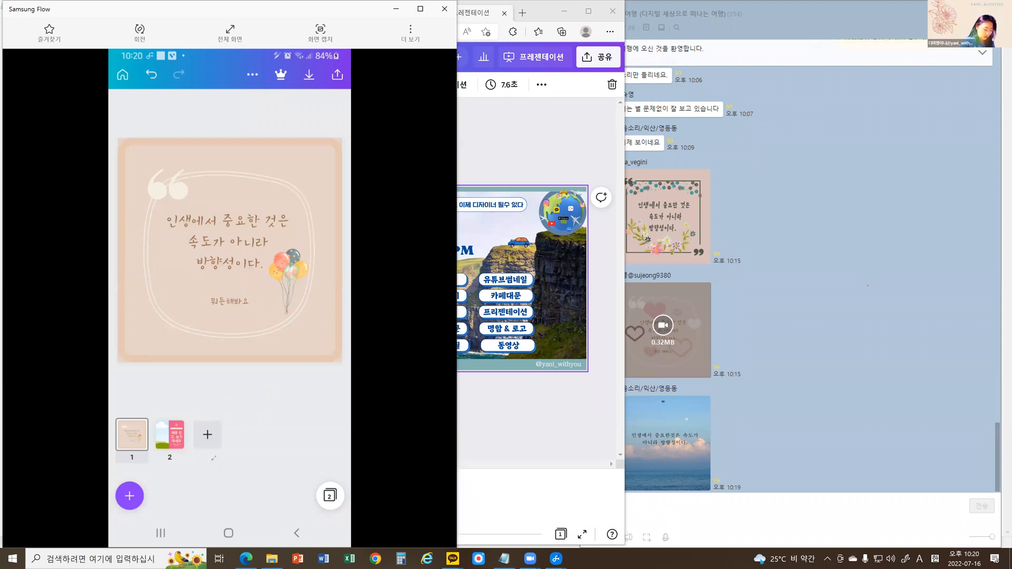
Delete page 2 with the pink tax template, circle the add-page control in close-up and clear the mark.
click(176, 495)
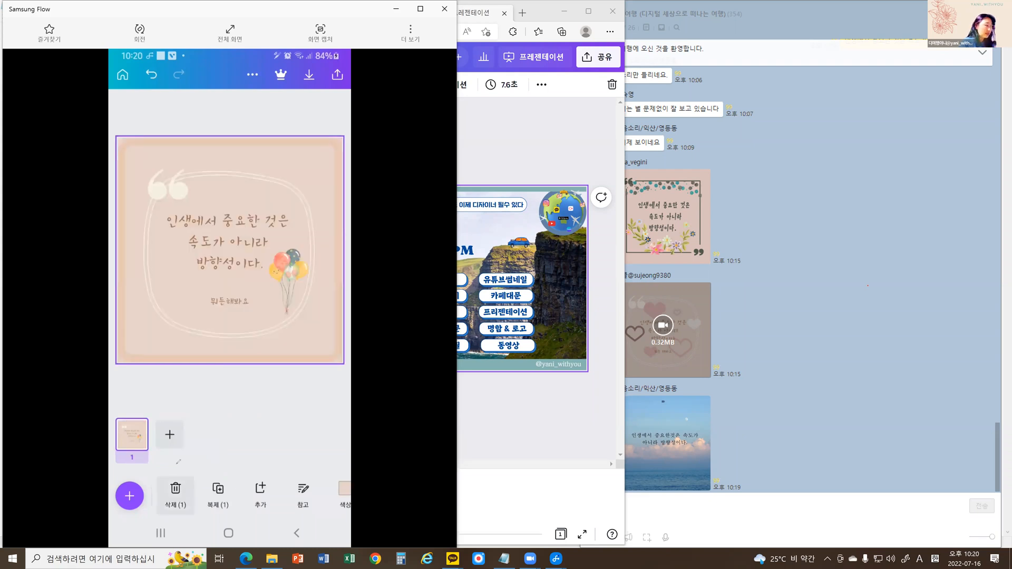
key(ctrl+1)
mouse_move(225, 430)
mouse_down()
mouse_move(182, 395)
mouse_move(213, 343)
mouse_move(244, 363)
mouse_move(247, 406)
mouse_move(219, 437)
mouse_up()
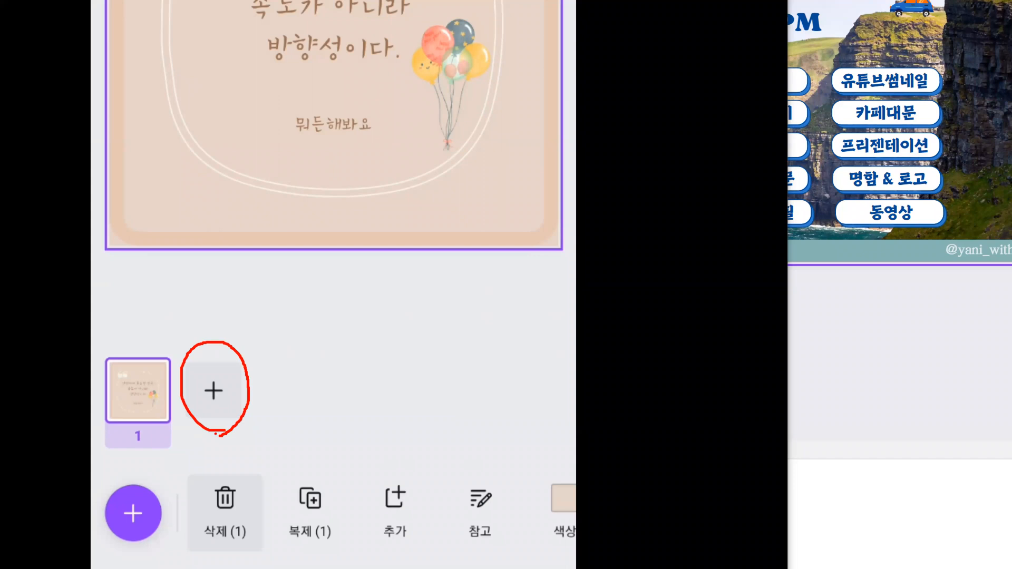
key(Escape)
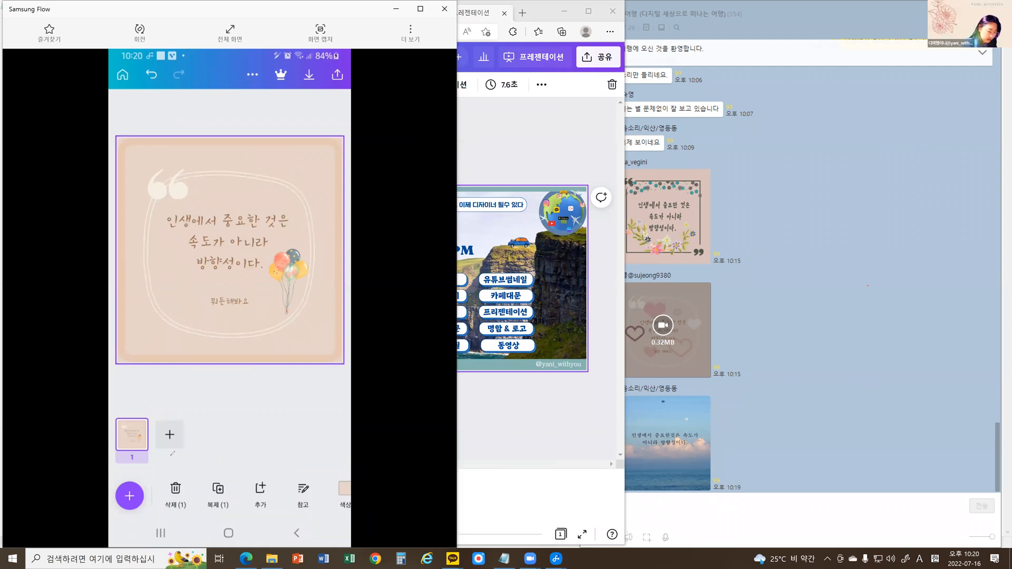
Circle the design's more-options control, show its view choices and outline the 미리 보기 option.
click(253, 75)
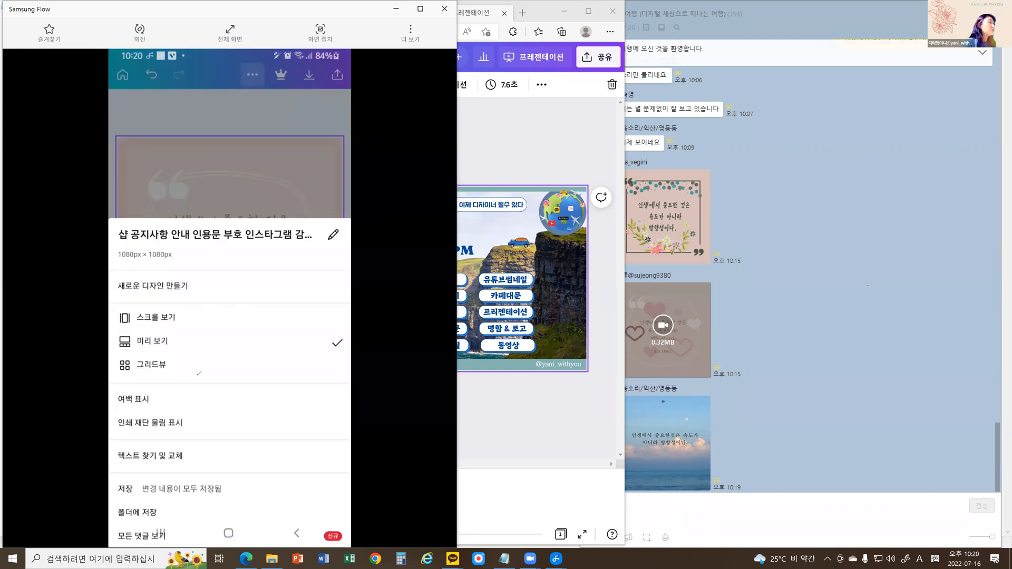
click(269, 81)
mouse_move(268, 63)
mouse_down()
mouse_move(263, 88)
mouse_move(253, 90)
mouse_up()
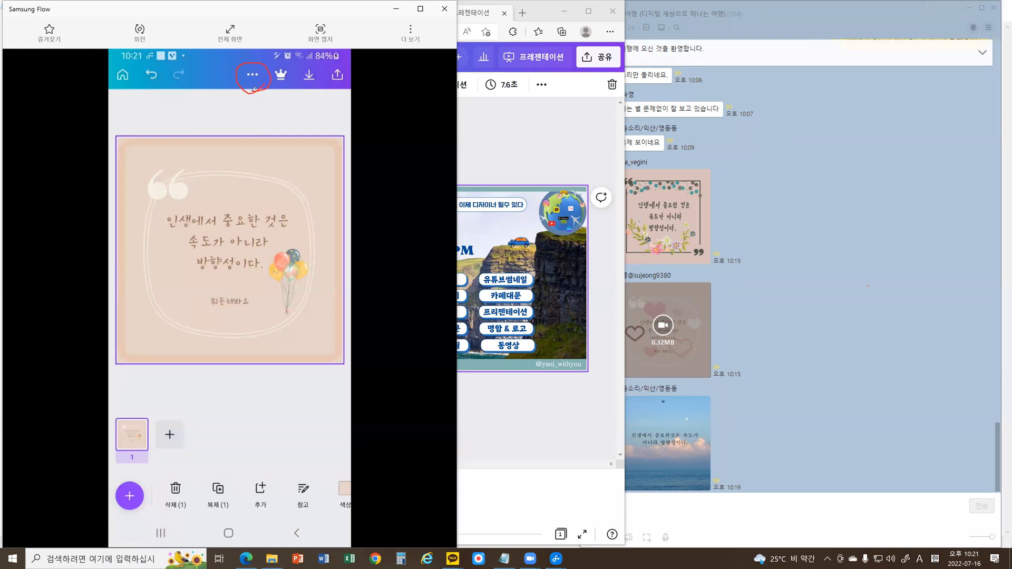
click(253, 75)
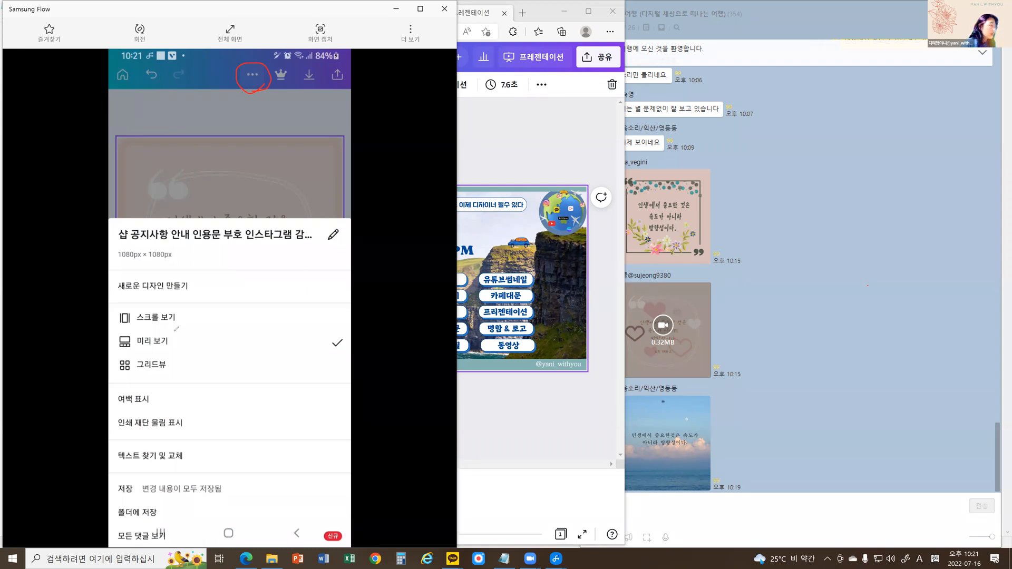
drag(96, 348, 174, 331)
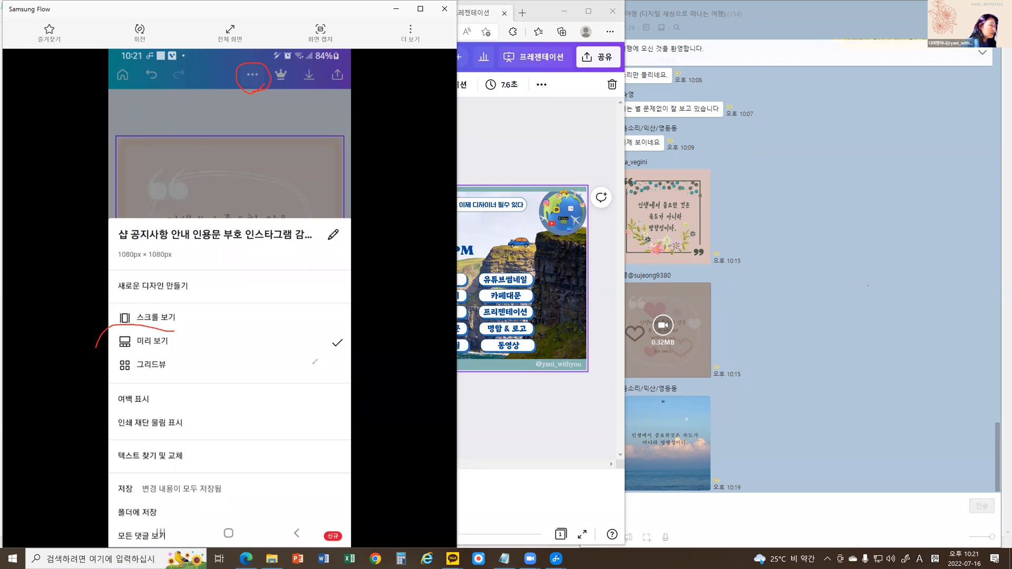
mouse_move(96, 349)
mouse_down()
mouse_move(311, 364)
mouse_move(263, 324)
mouse_move(132, 326)
mouse_up()
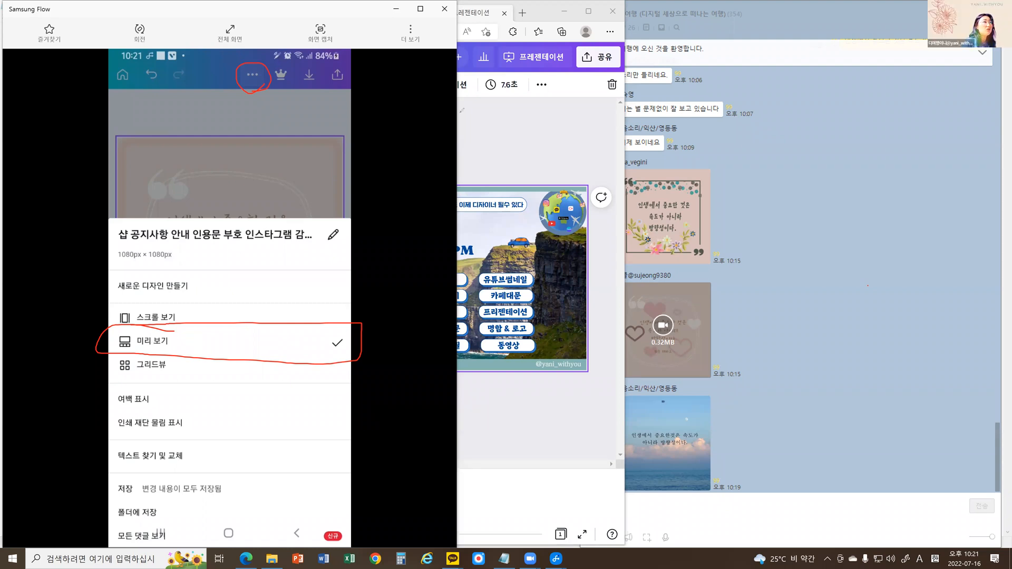
click(189, 315)
click(189, 314)
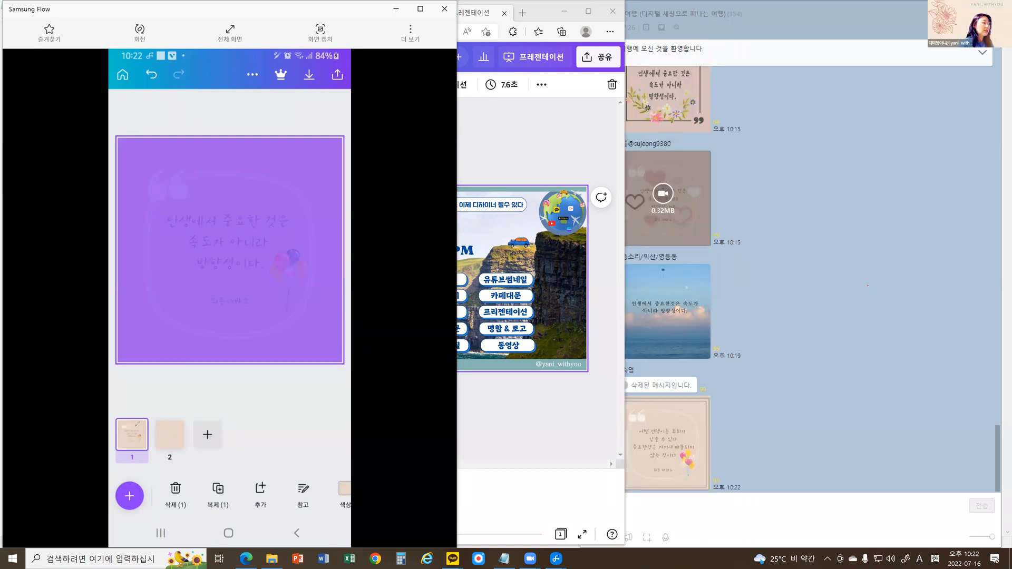
Mark the page thumbnails below the design and delete the duplicated quote on page 2.
mouse_move(140, 420)
mouse_down()
mouse_move(132, 467)
mouse_move(194, 460)
mouse_move(221, 484)
mouse_move(206, 490)
mouse_move(231, 470)
mouse_up()
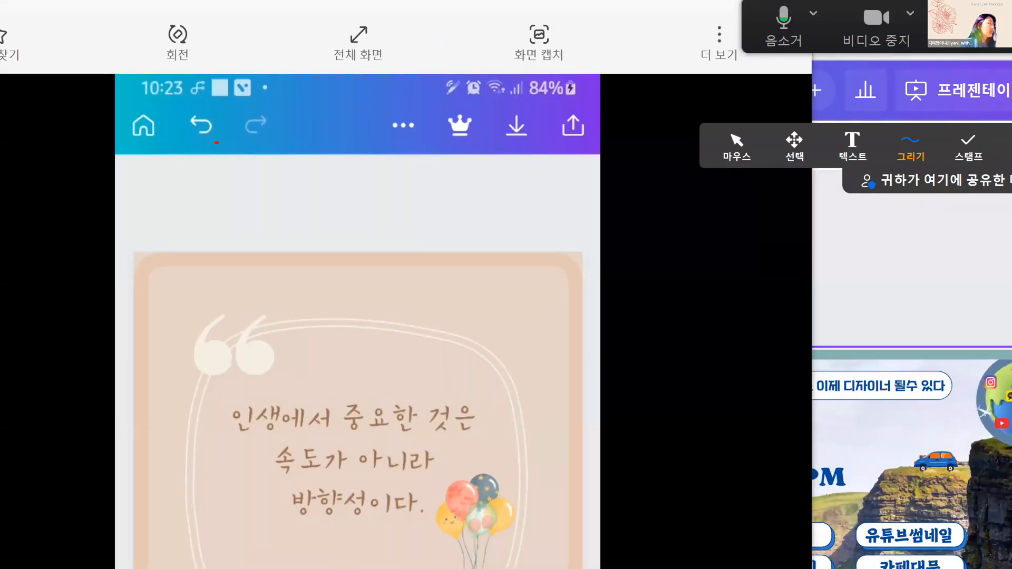
mouse_move(216, 142)
mouse_down()
mouse_move(179, 111)
mouse_move(217, 104)
mouse_move(228, 122)
mouse_move(219, 141)
mouse_move(201, 149)
mouse_move(180, 107)
mouse_move(194, 96)
mouse_move(214, 105)
mouse_move(227, 141)
mouse_up()
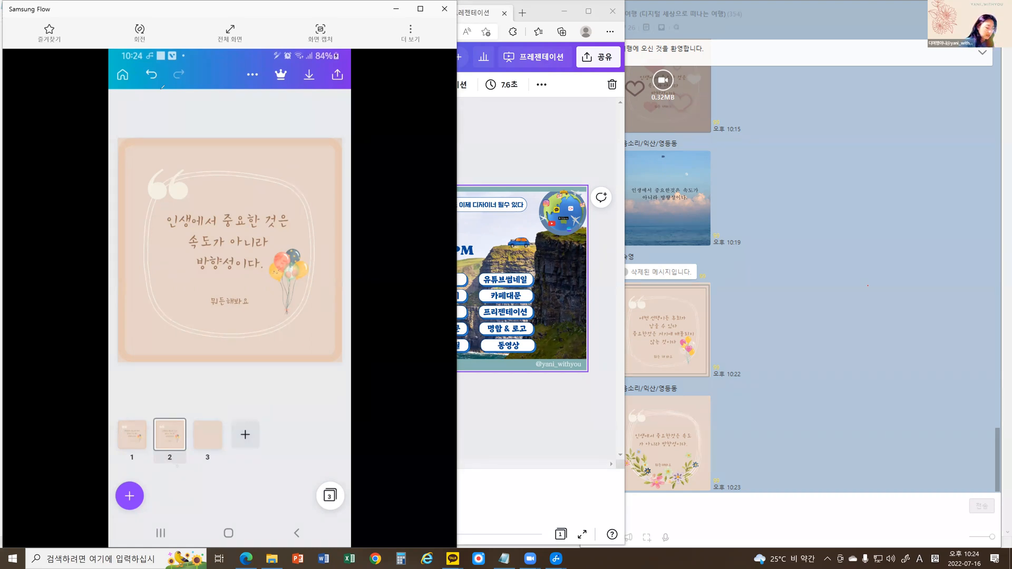
click(170, 435)
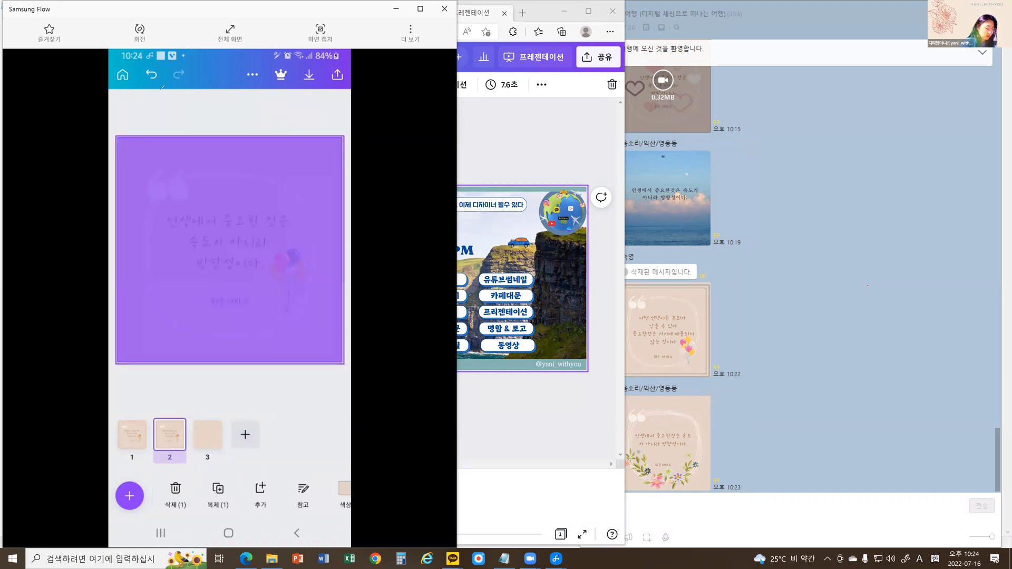
click(175, 494)
Browse the 추천 템플릿 collection and apply the beige 휴무 안내 template to the blank page 2.
click(129, 496)
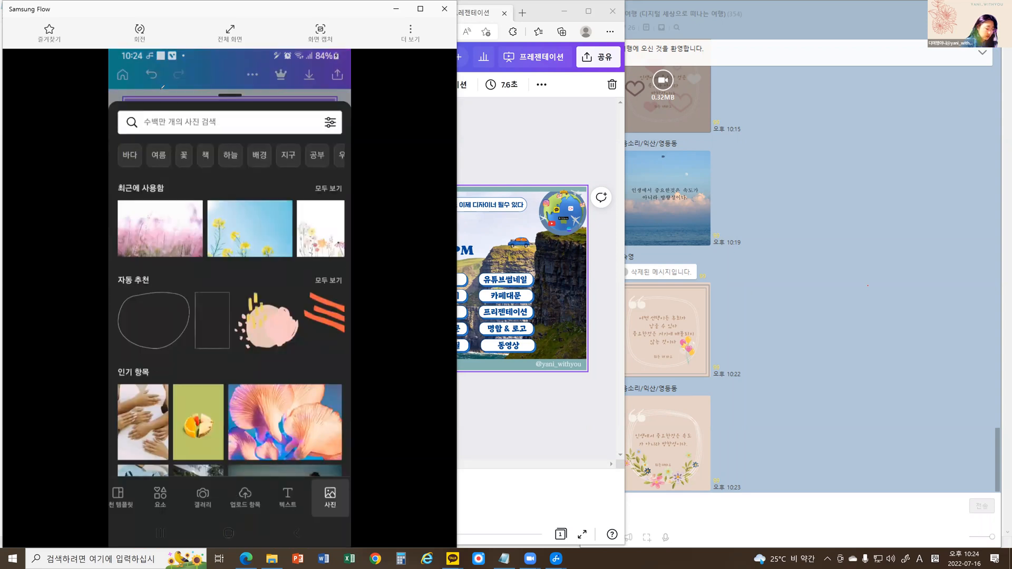
click(125, 501)
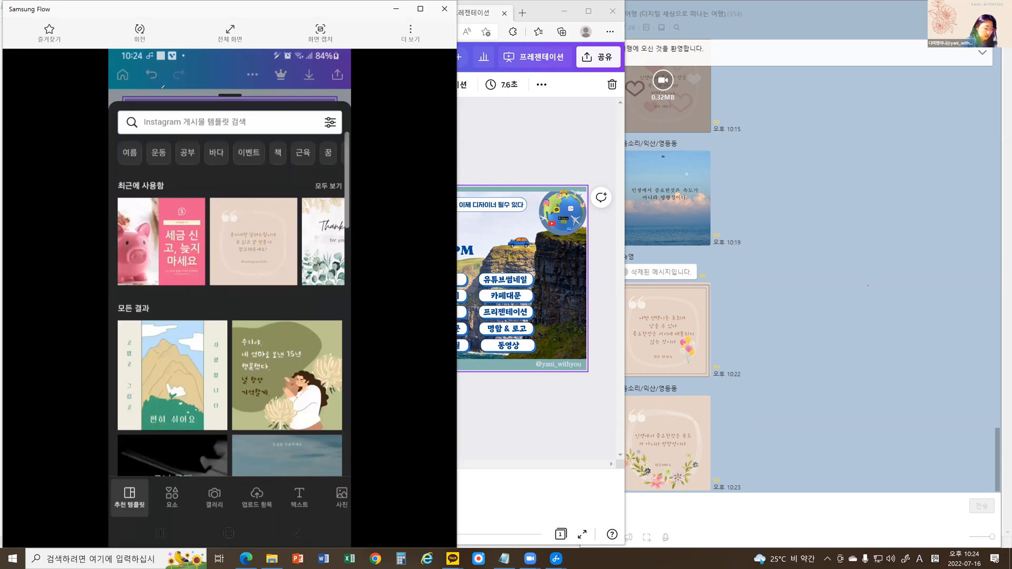
scroll(230, 311, down, 3)
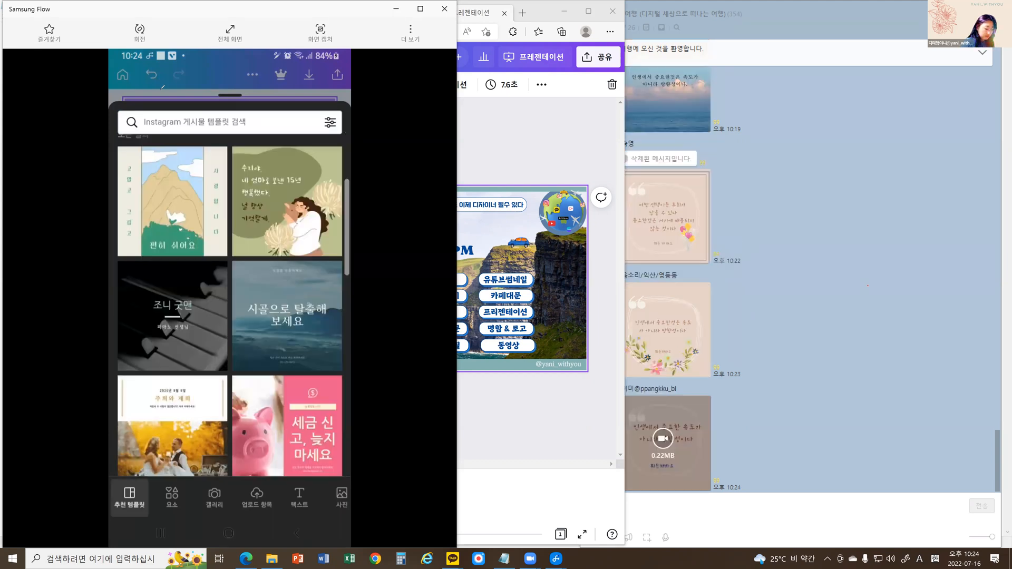
scroll(284, 381, down, 5)
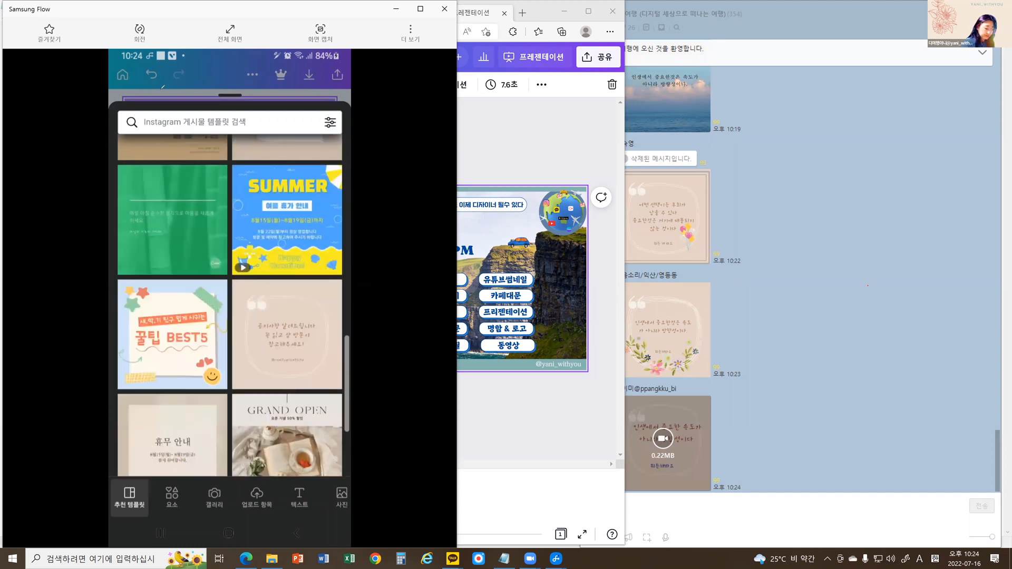
scroll(230, 306, down, 3)
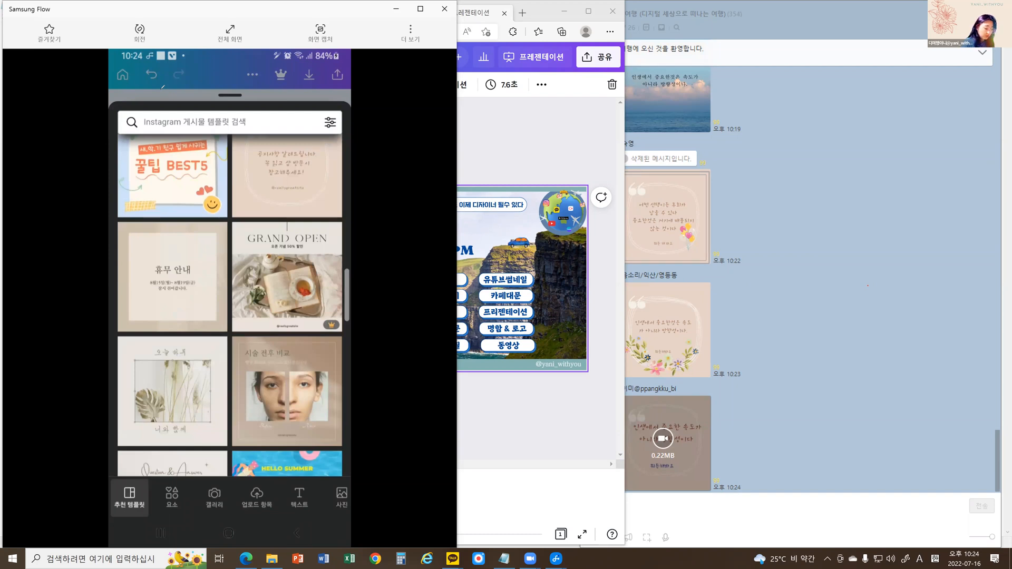
click(173, 277)
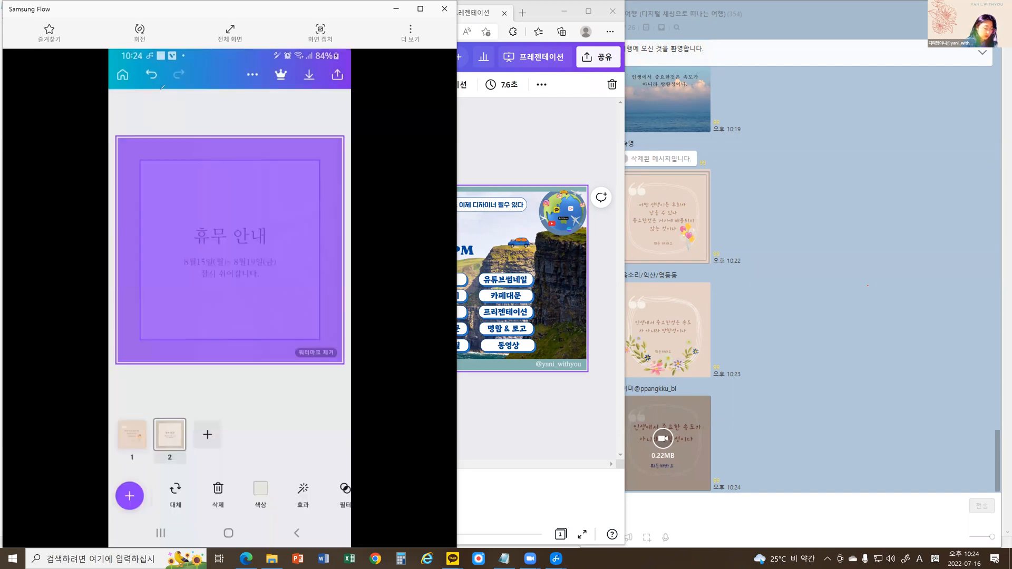
Check the premium image purchase details for the beige 휴무 안내 template and return to the design without buying.
click(305, 378)
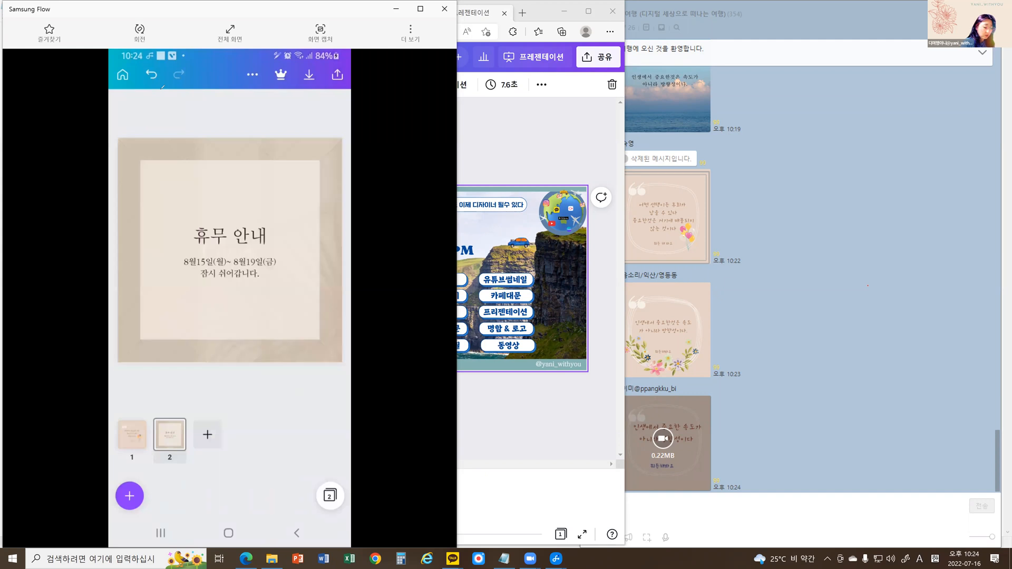
click(230, 311)
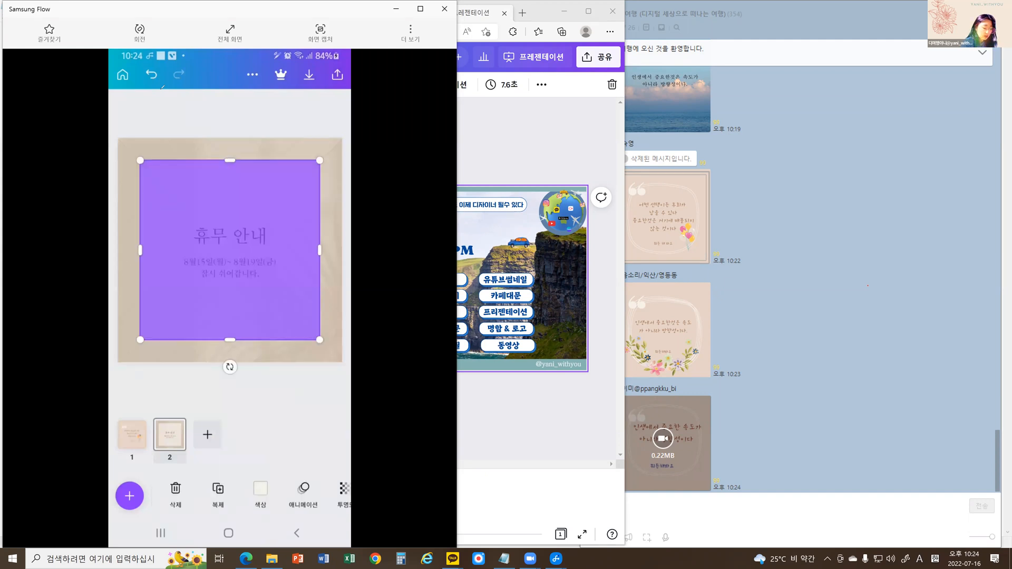
click(281, 75)
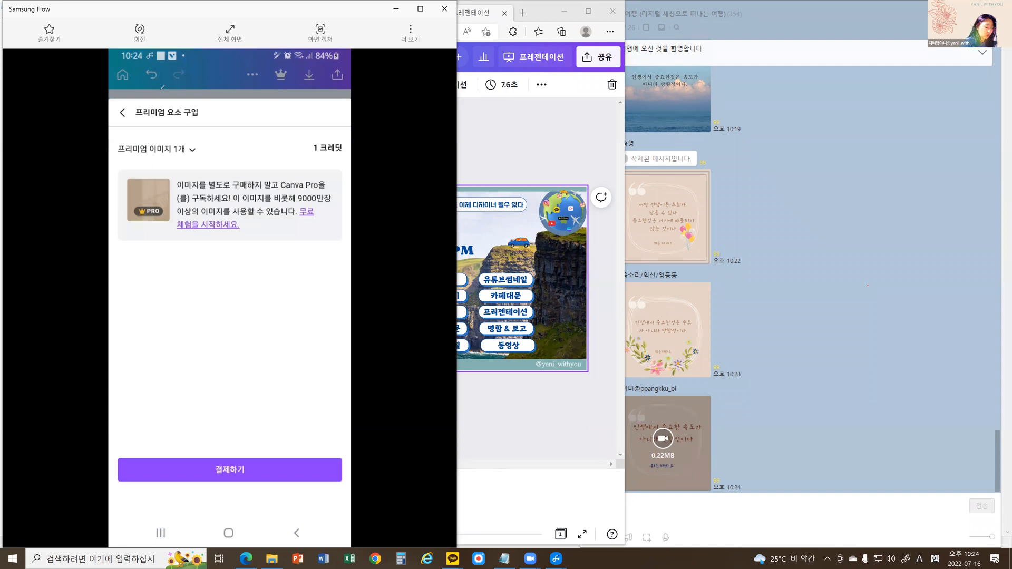
click(123, 112)
click(127, 114)
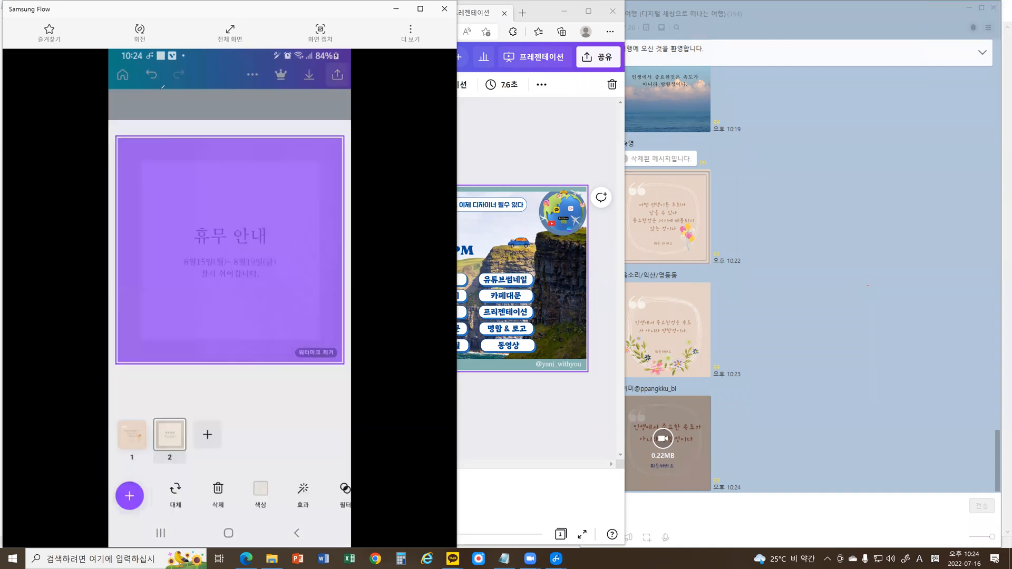
click(311, 394)
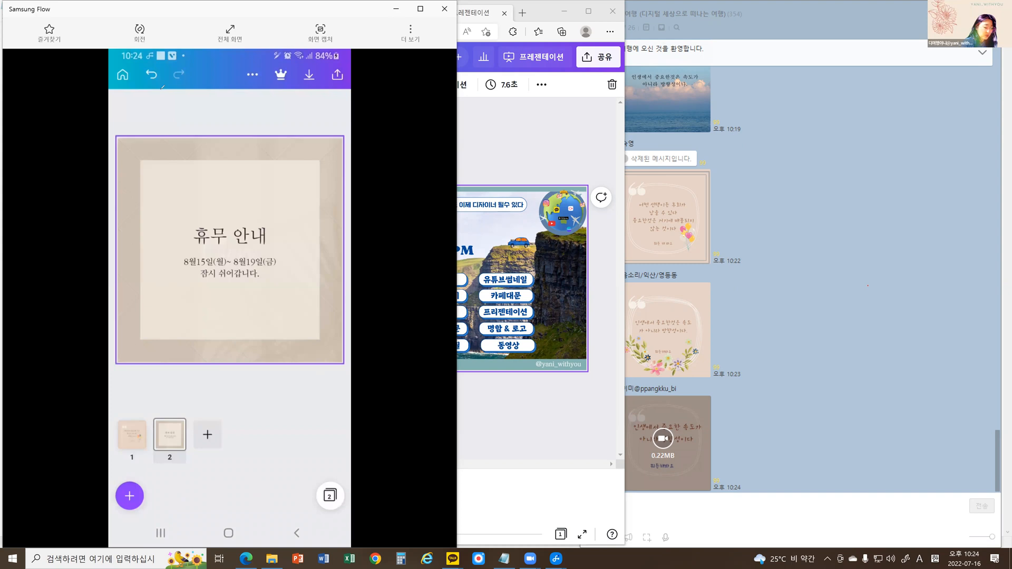
Browse the 추천 템플릿 collection and replace page 2 with the pink quote template framed by dark quotation marks.
click(230, 306)
click(130, 496)
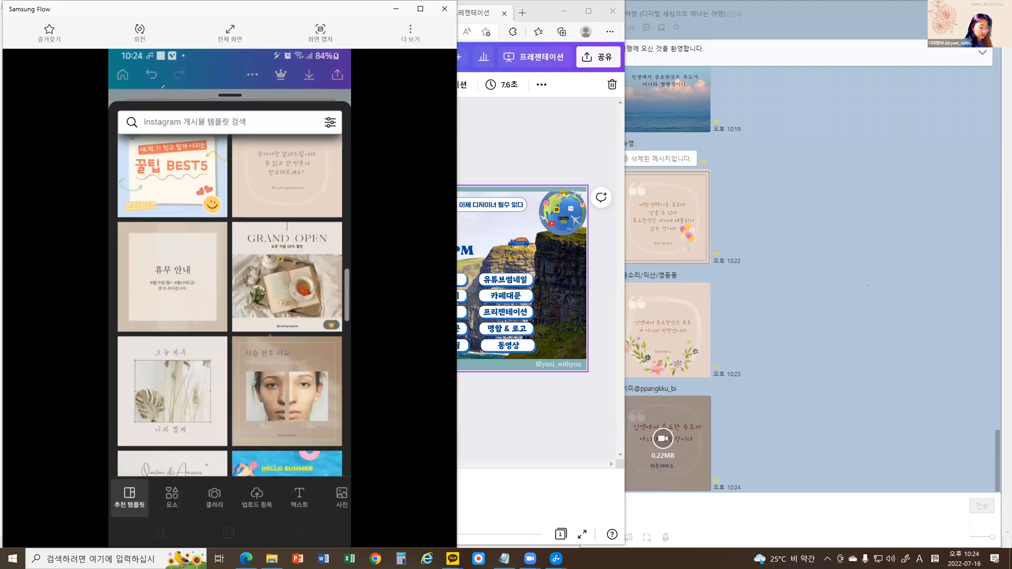
scroll(230, 306, down, 5)
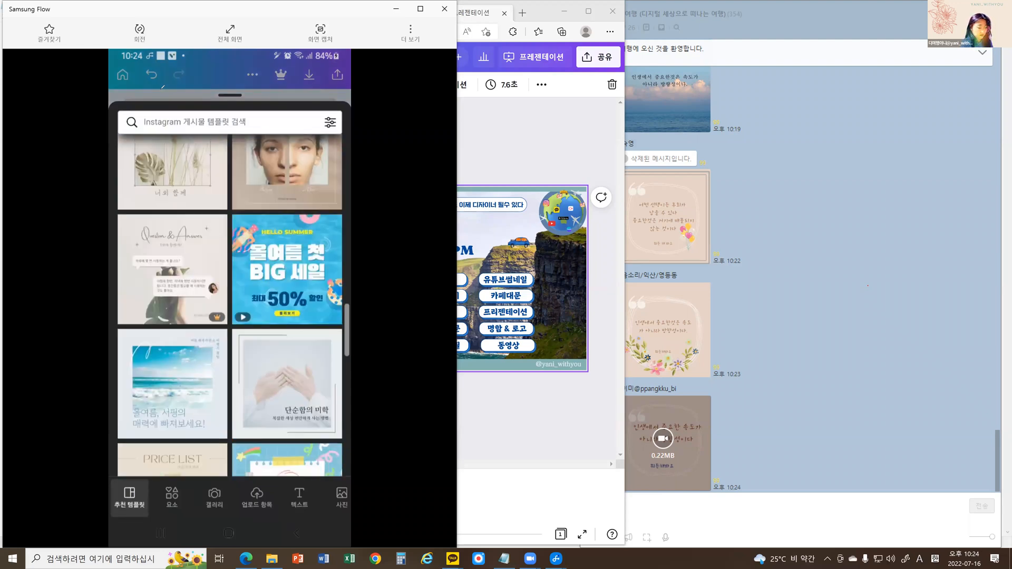
scroll(230, 306, down, 10)
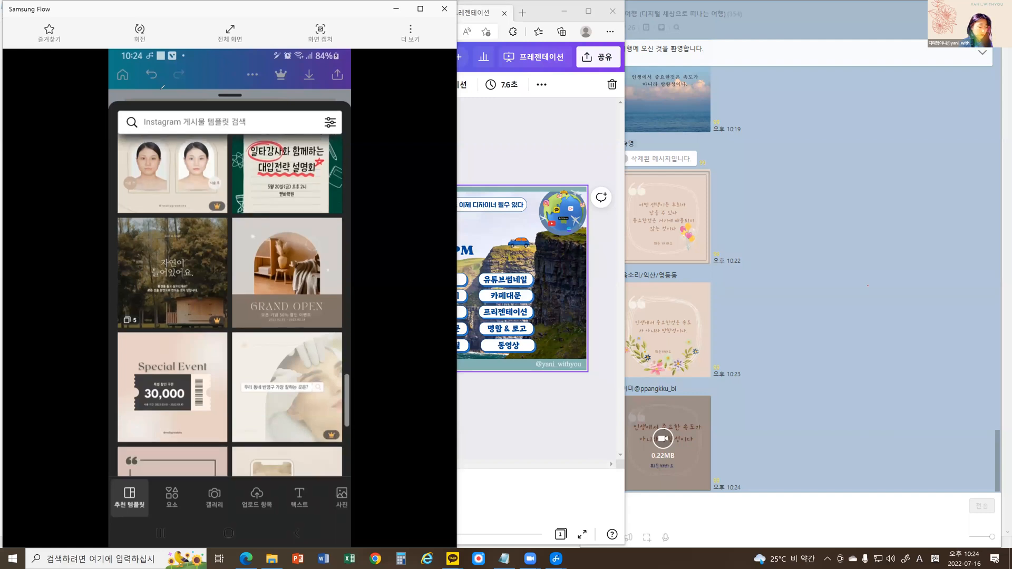
scroll(230, 306, down, 4)
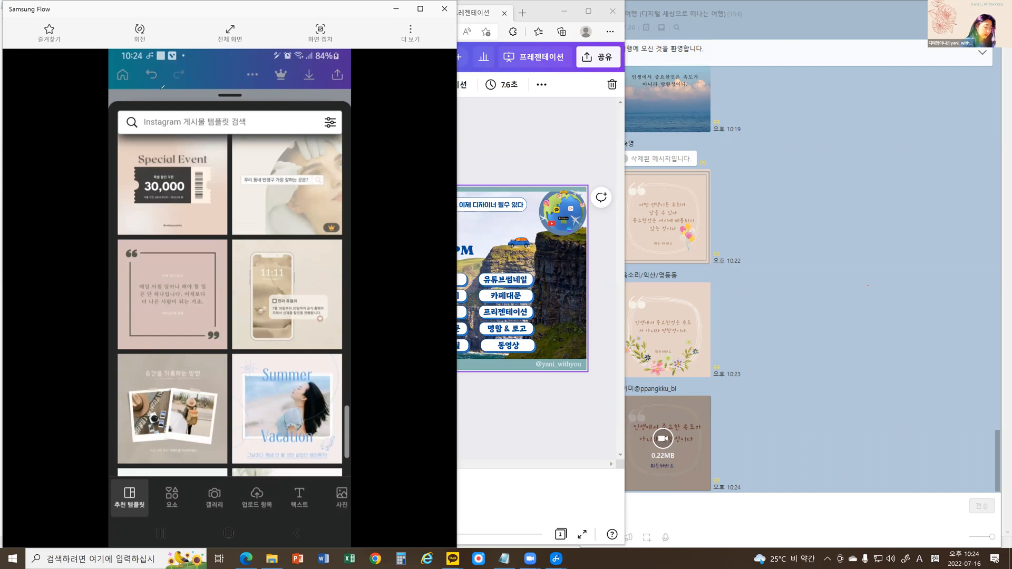
click(173, 294)
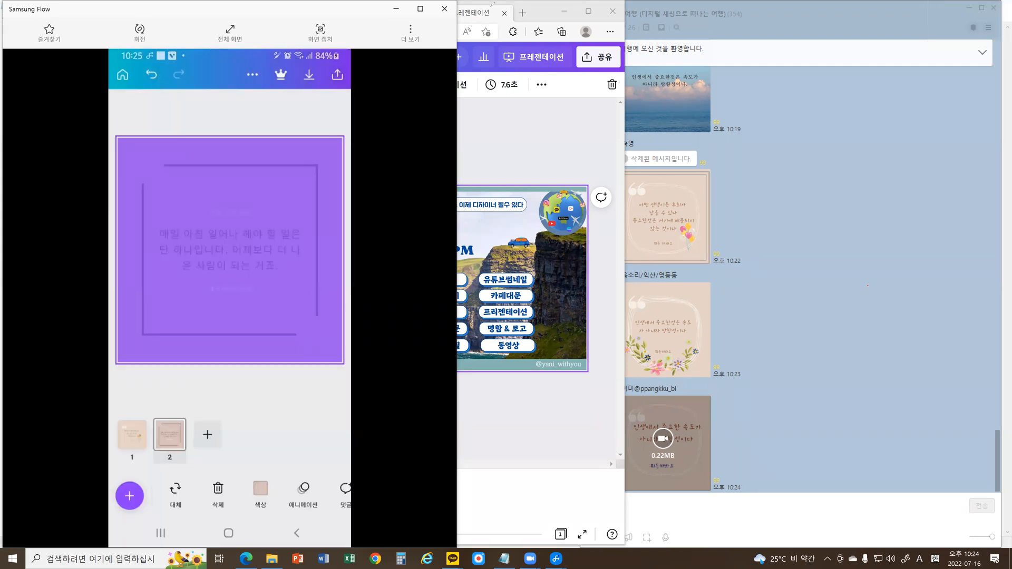
click(285, 283)
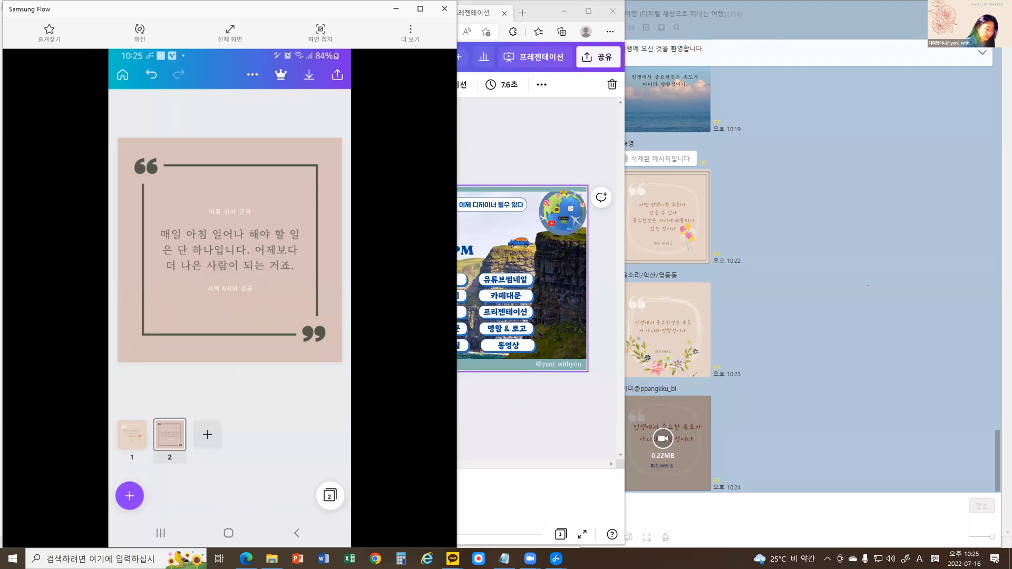
Switch to KakaoTalk on the phone and look through the quote designs shared in the group chat.
click(230, 250)
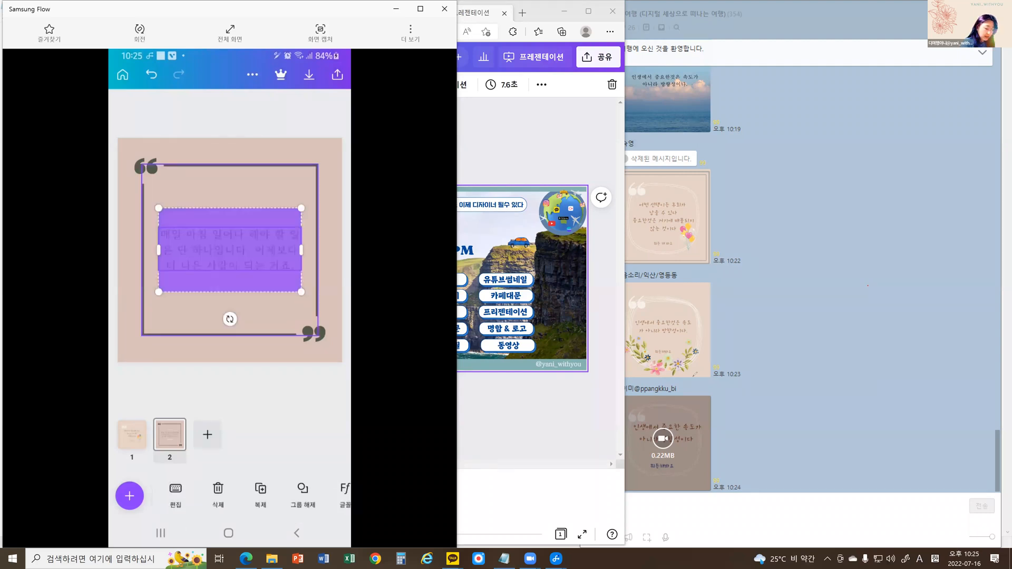
click(230, 389)
click(228, 533)
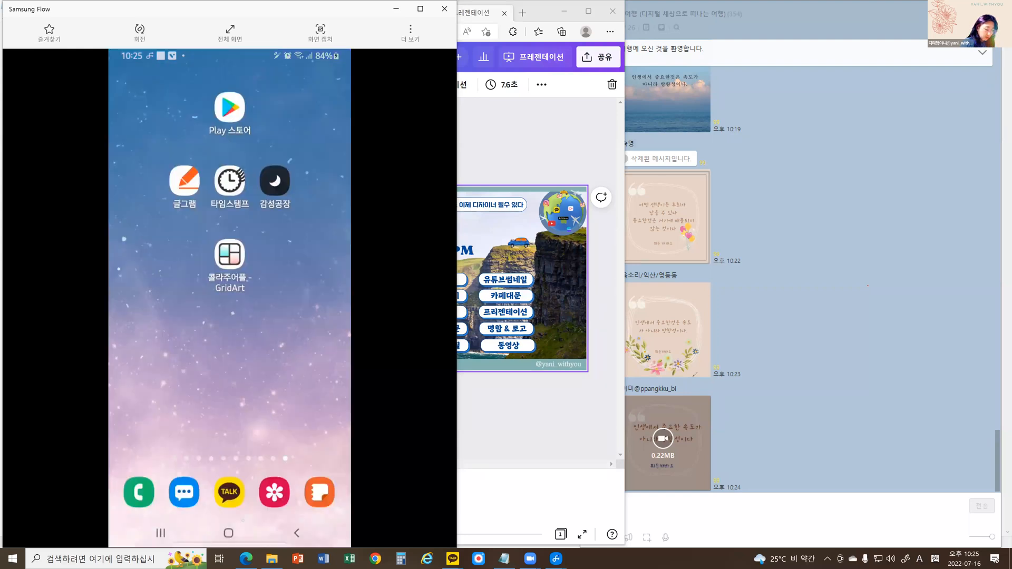
click(230, 493)
scroll(229, 309, up, 2)
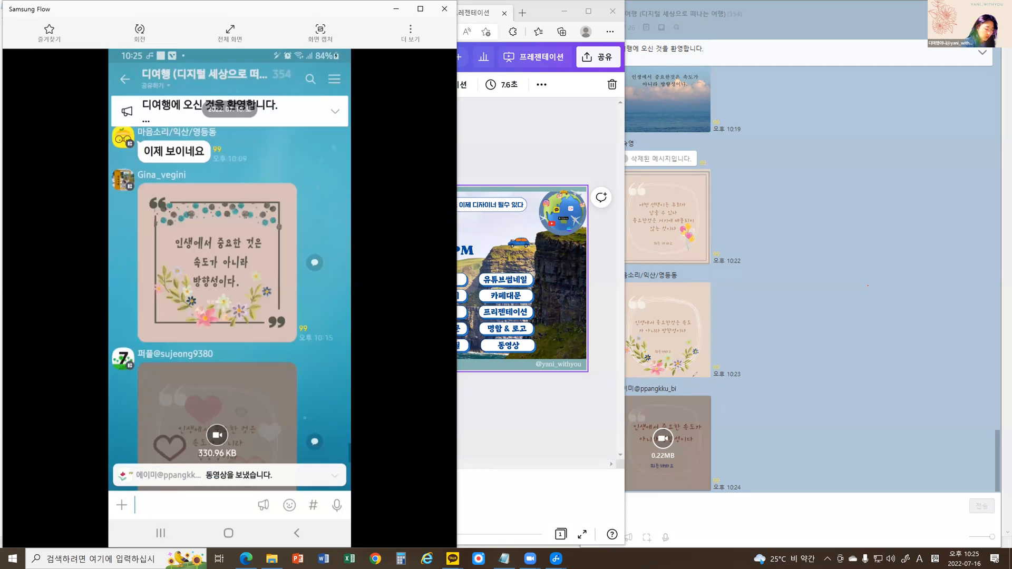
scroll(230, 295, down, 2)
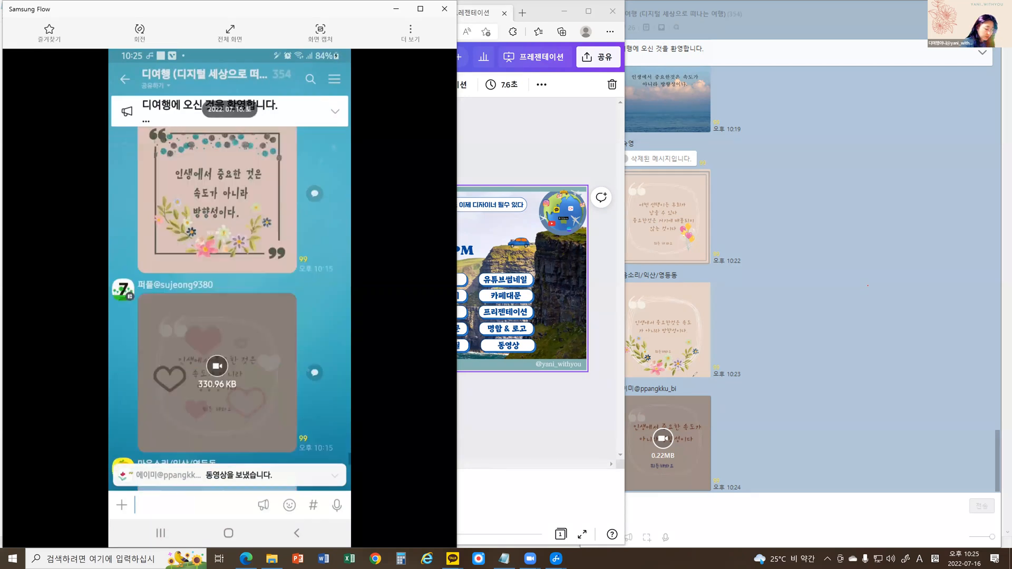
scroll(230, 295, down, 5)
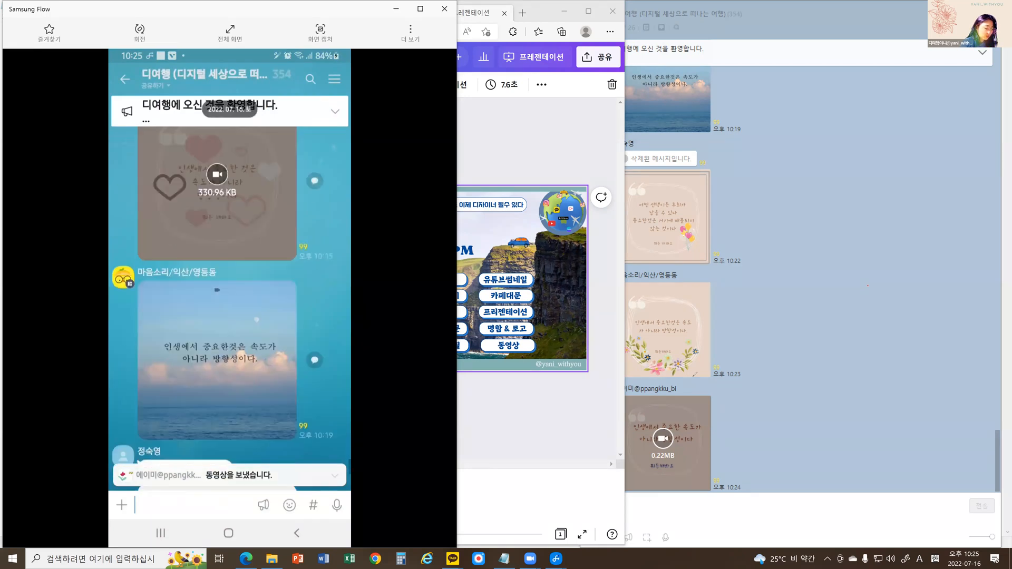
scroll(230, 308, up, 2)
scroll(229, 295, down, 7)
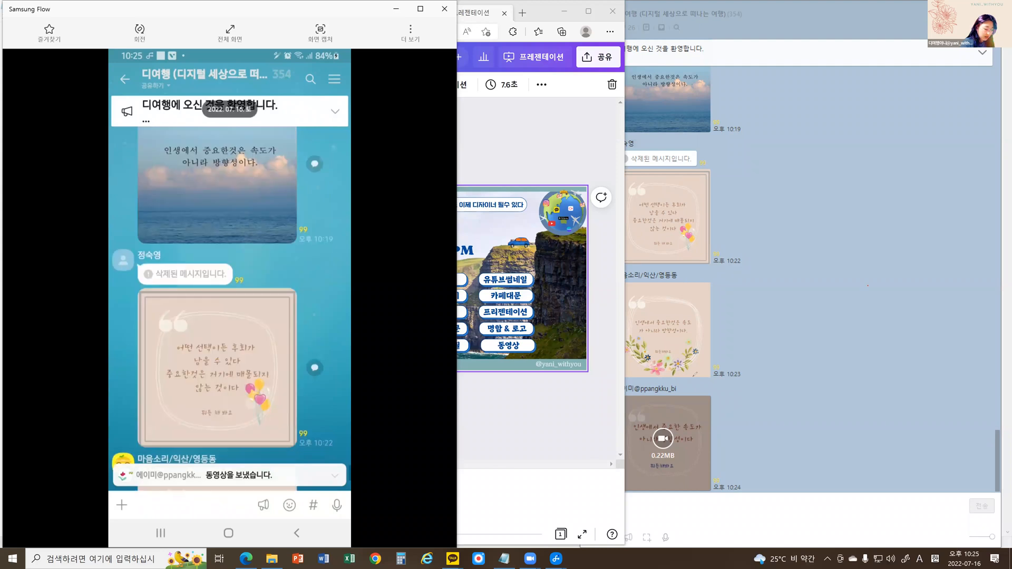
scroll(229, 295, down, 1)
scroll(229, 295, down, 1)
View the shared quote with the balloons, return to the chat and open the quote with the floral border.
click(217, 284)
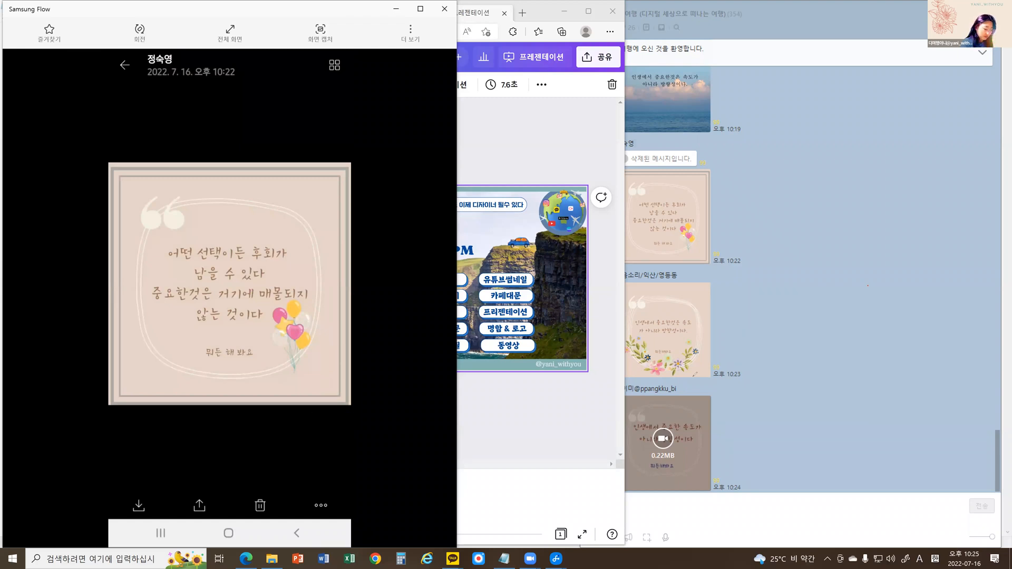
click(297, 534)
scroll(229, 295, down, 1)
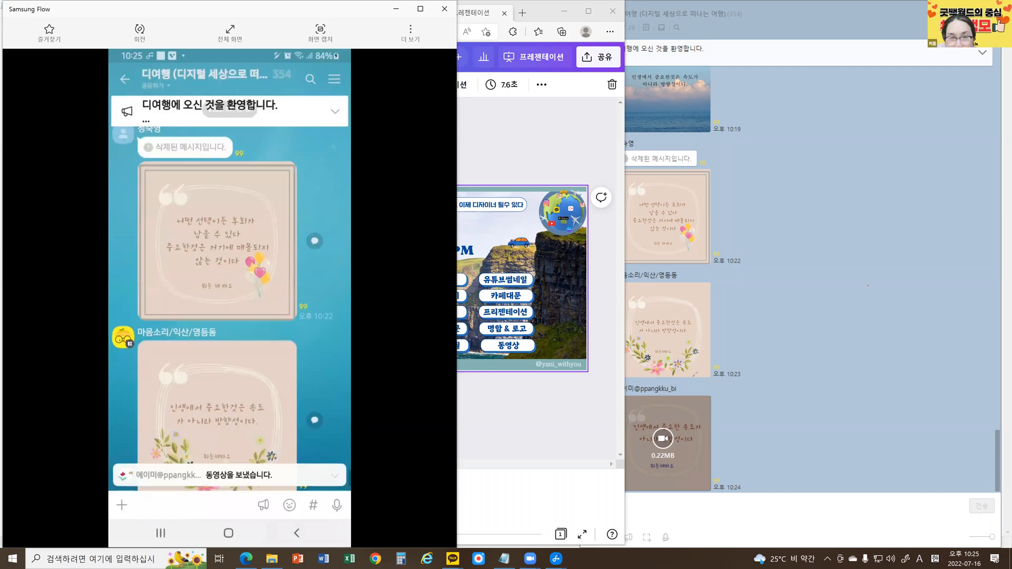
scroll(229, 295, down, 2)
click(217, 317)
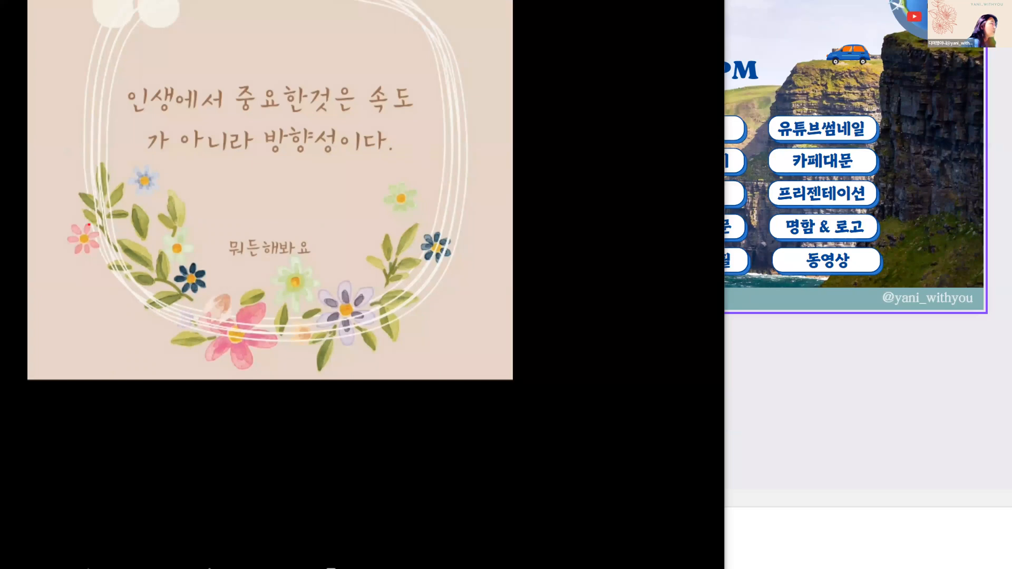
Circle the pink flower, trace the floral border's curve, mark the leaf with an outward arrow, and clear the marks.
mouse_move(77, 252)
mouse_down()
mouse_move(75, 226)
mouse_move(80, 258)
mouse_up()
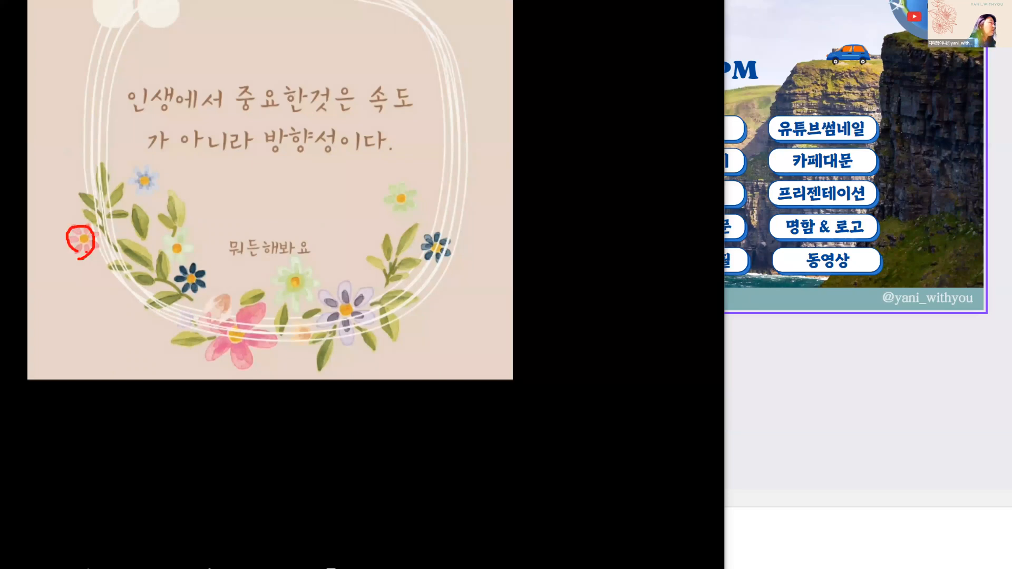
mouse_move(99, 166)
mouse_down()
mouse_move(133, 293)
mouse_move(157, 324)
mouse_move(206, 335)
mouse_move(388, 321)
mouse_move(446, 258)
mouse_move(468, 210)
mouse_up()
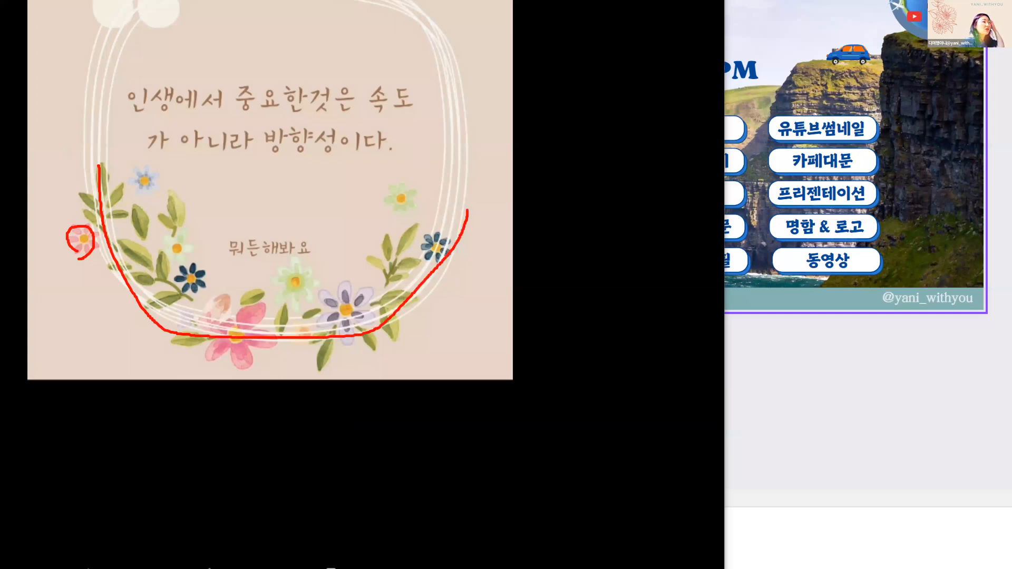
mouse_move(389, 275)
mouse_down()
mouse_move(369, 236)
mouse_move(414, 206)
mouse_move(430, 249)
mouse_move(385, 279)
mouse_move(396, 244)
mouse_move(459, 243)
mouse_move(494, 269)
mouse_move(500, 255)
mouse_move(506, 280)
mouse_up()
mouse_move(499, 254)
mouse_down()
mouse_move(506, 279)
mouse_move(478, 286)
mouse_up()
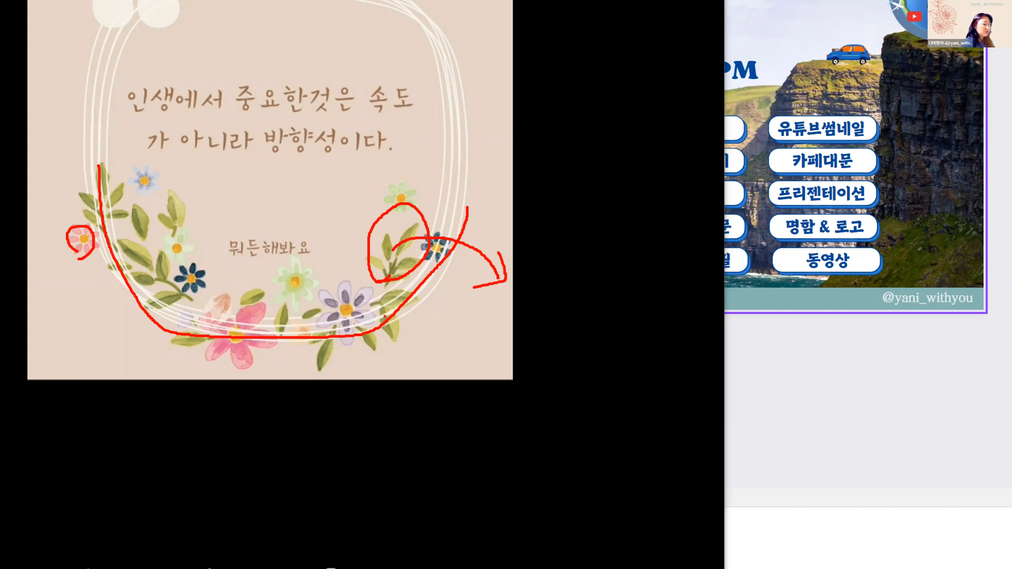
key(Escape)
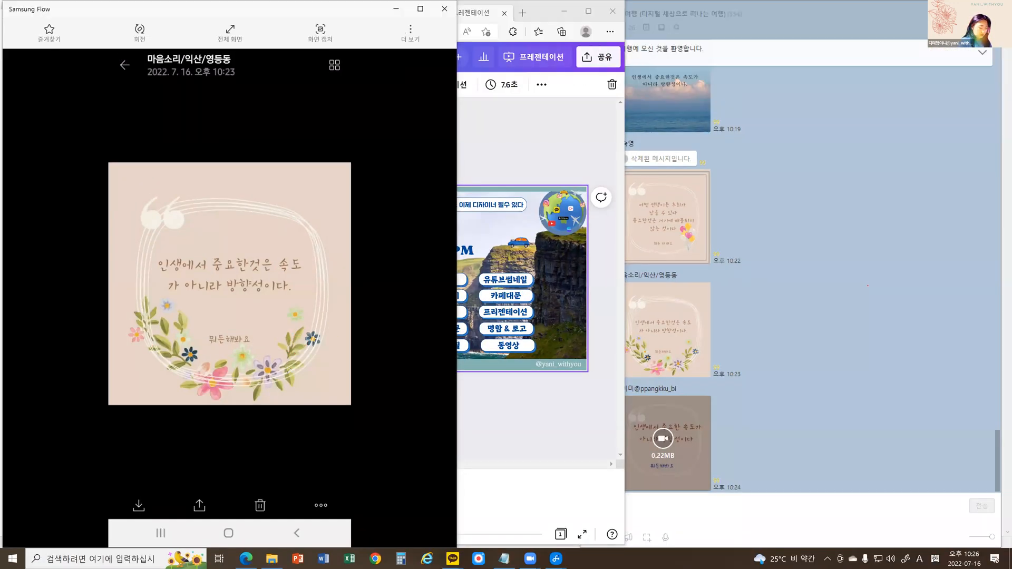
Switch the phone back to the Canva design with the pink quote template on page 2.
click(161, 534)
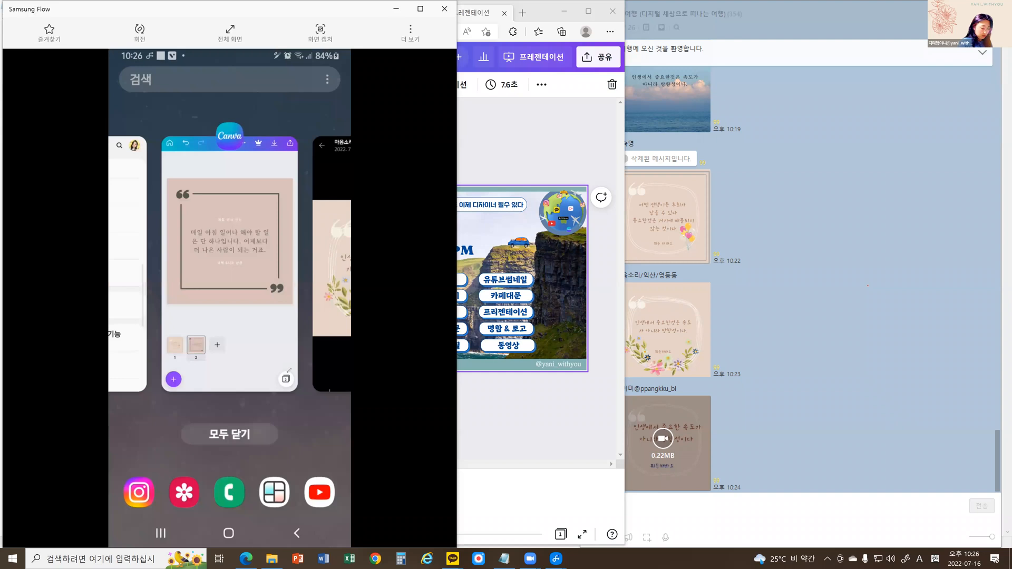
click(289, 371)
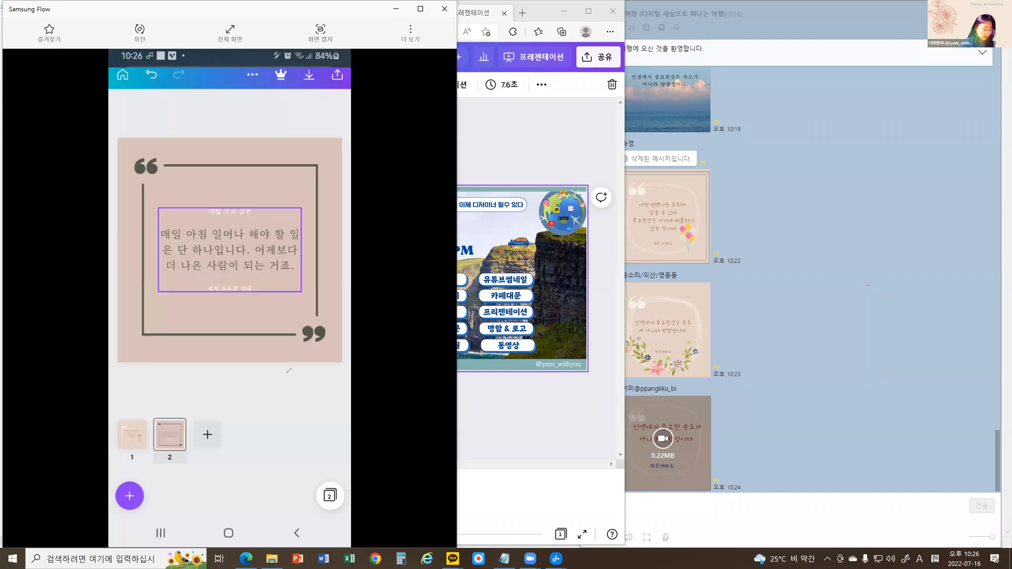
click(260, 262)
click(289, 370)
click(289, 371)
click(229, 250)
click(289, 371)
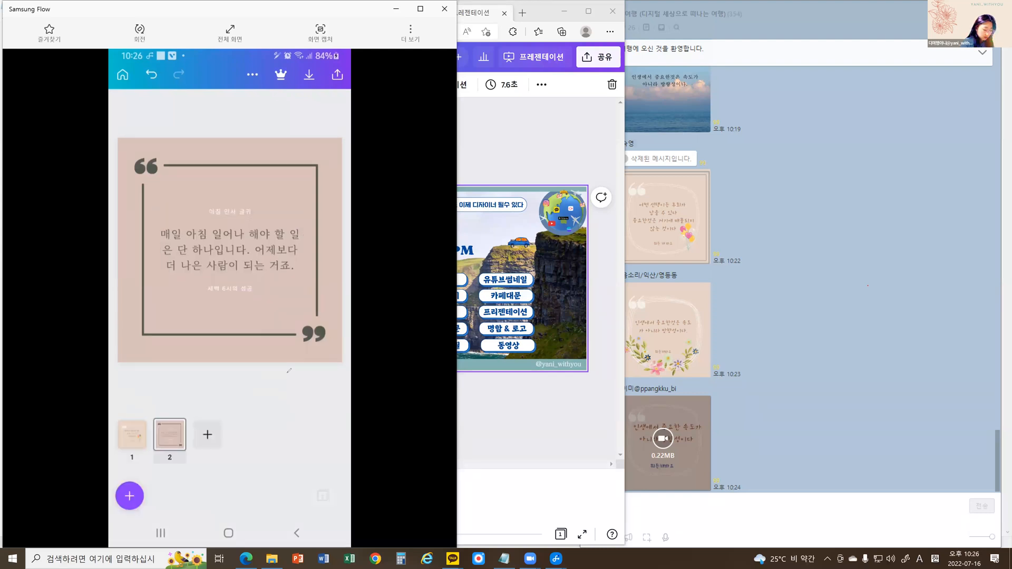
Move the grouped quote text on page 2 up so it overlaps the frame's opening quotation mark.
click(230, 250)
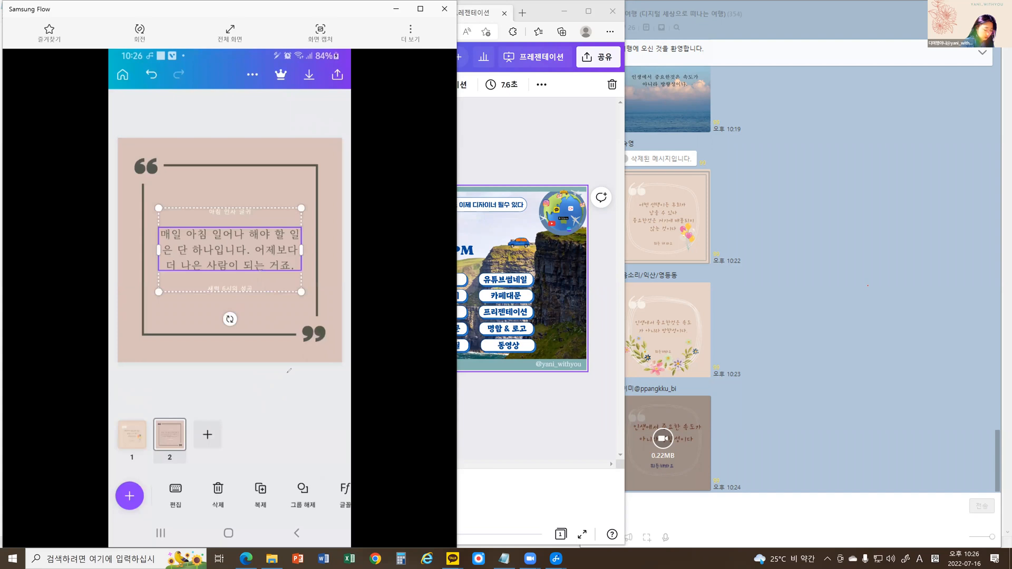
click(218, 495)
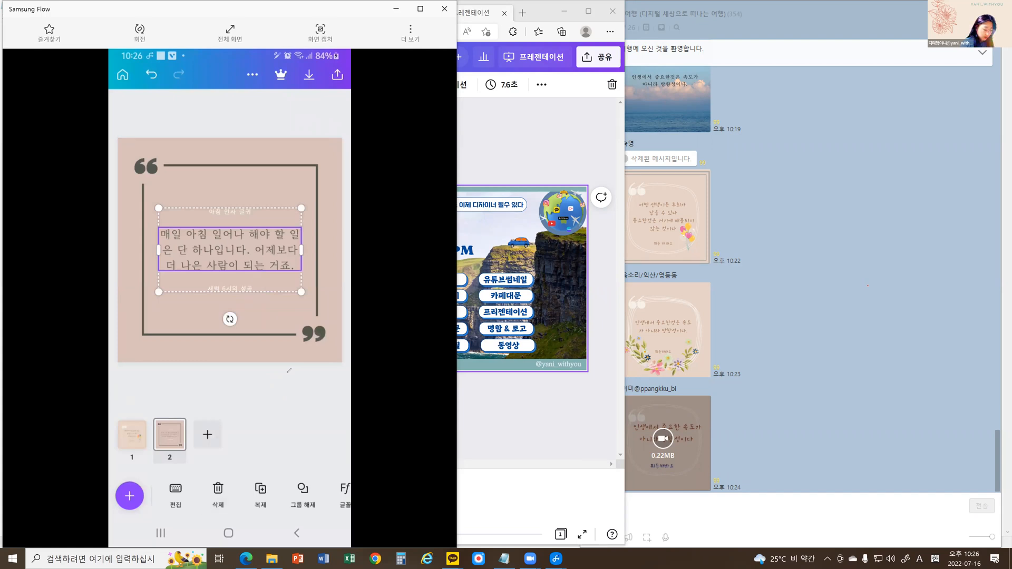
drag(230, 250, 199, 174)
click(288, 370)
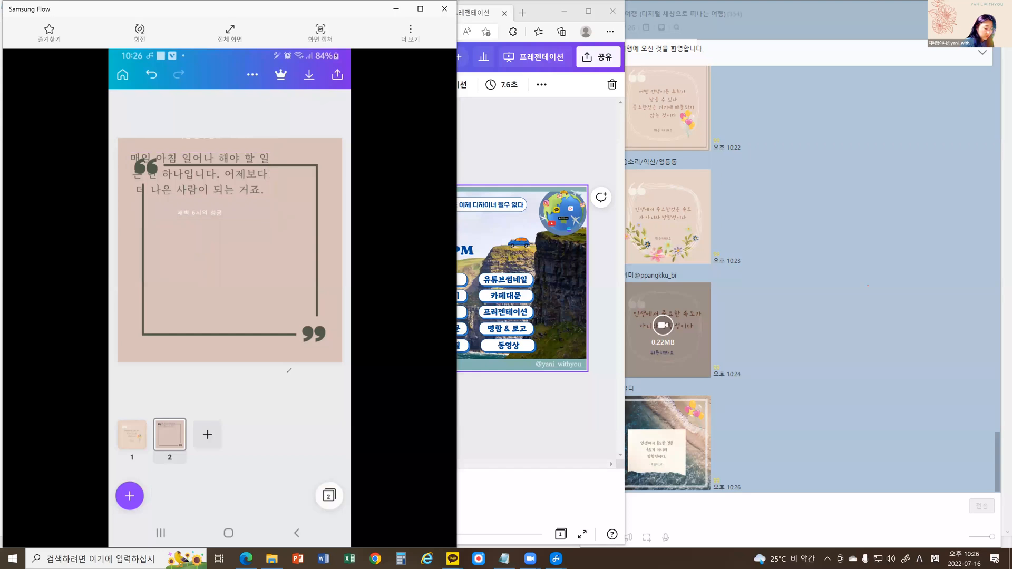
Show the additional options for the grouped quote text, including 뒤로 보내기 and 맨 뒤로 보내기.
click(200, 174)
click(303, 496)
drag(303, 496, 226, 496)
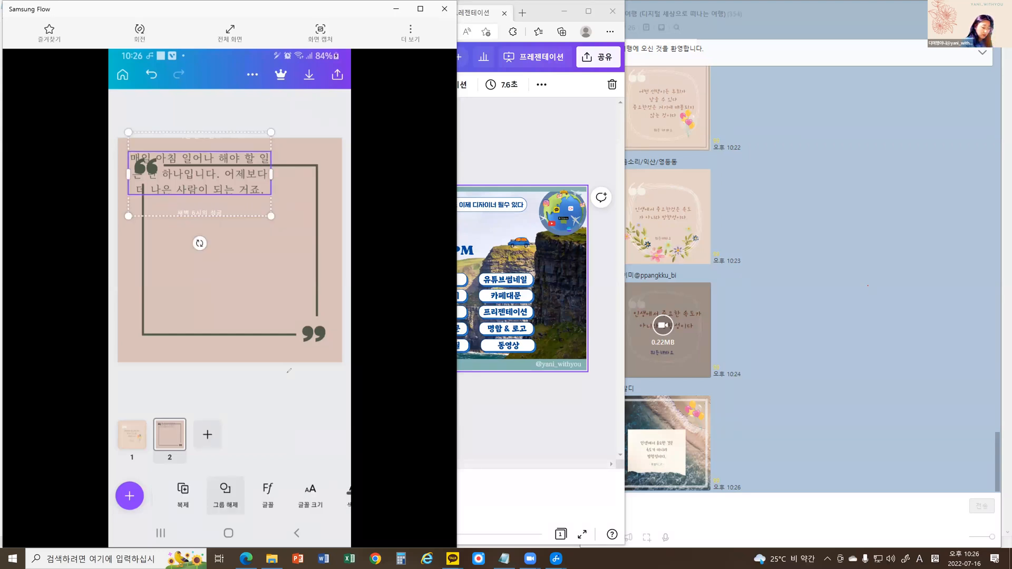
drag(328, 495, 212, 496)
drag(339, 496, 191, 496)
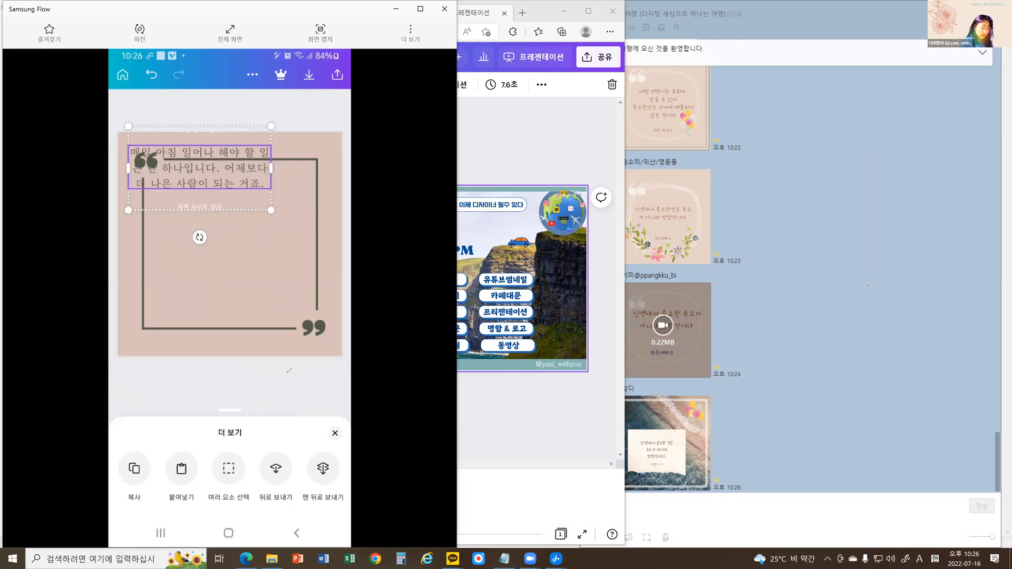
Show the additional options for the cream ellipse covering the quote and circle the 맨 뒤로 보내기 option.
drag(275, 480, 212, 481)
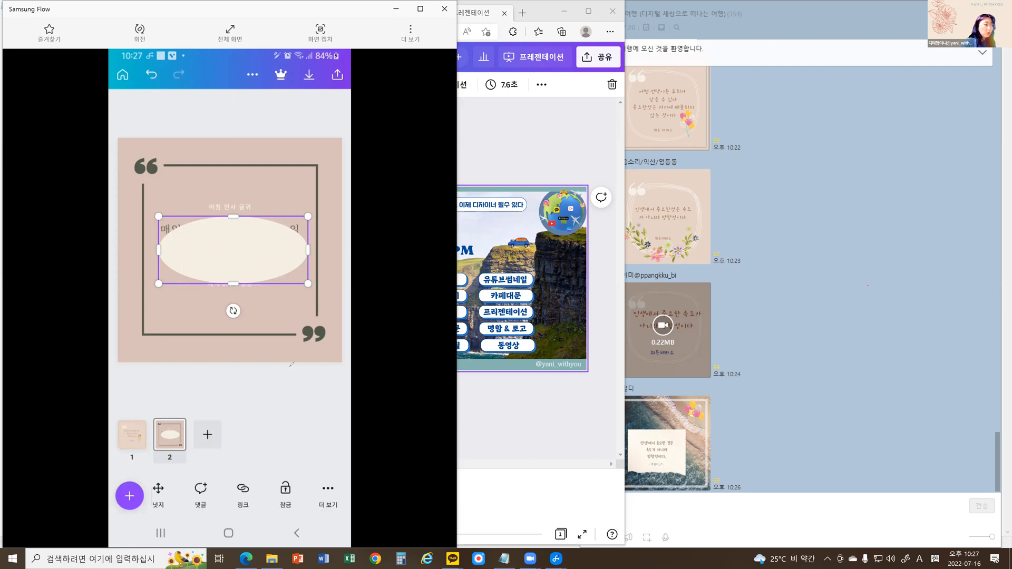
drag(345, 524, 326, 521)
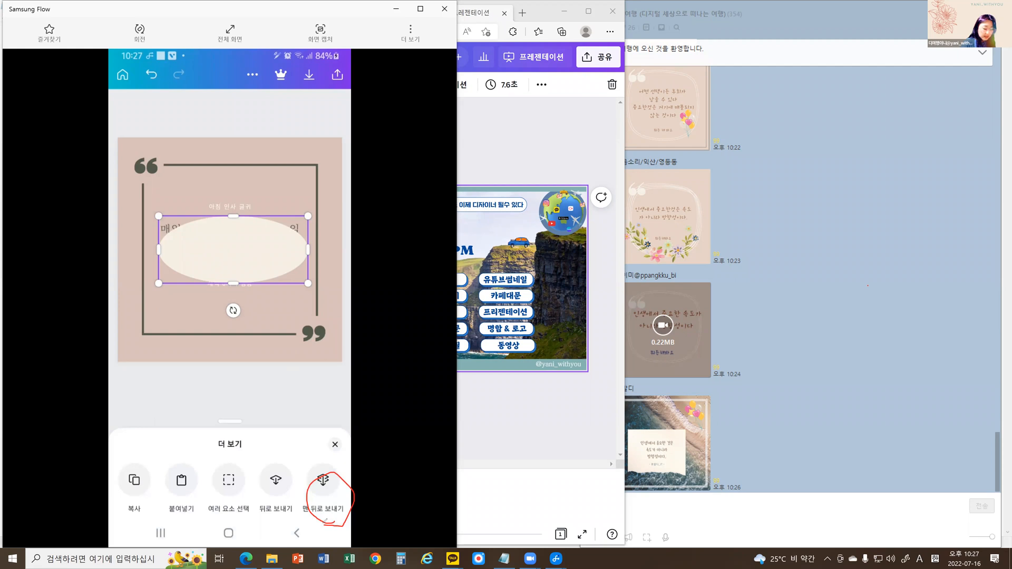